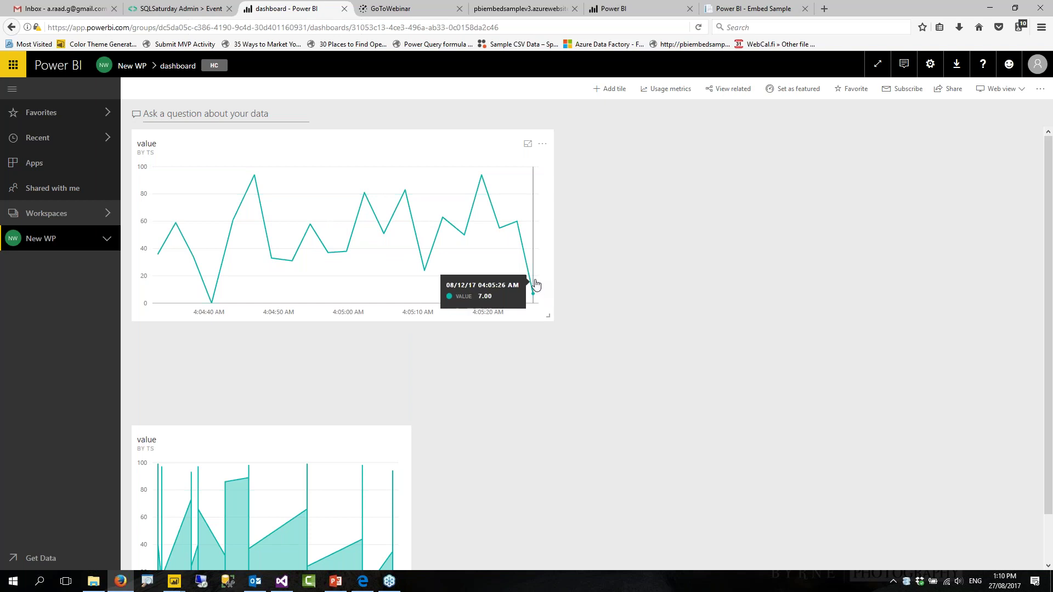
# Step: Try to push data from the locally hosted Power BI Embed Sample page
pyautogui.click(737, 14)
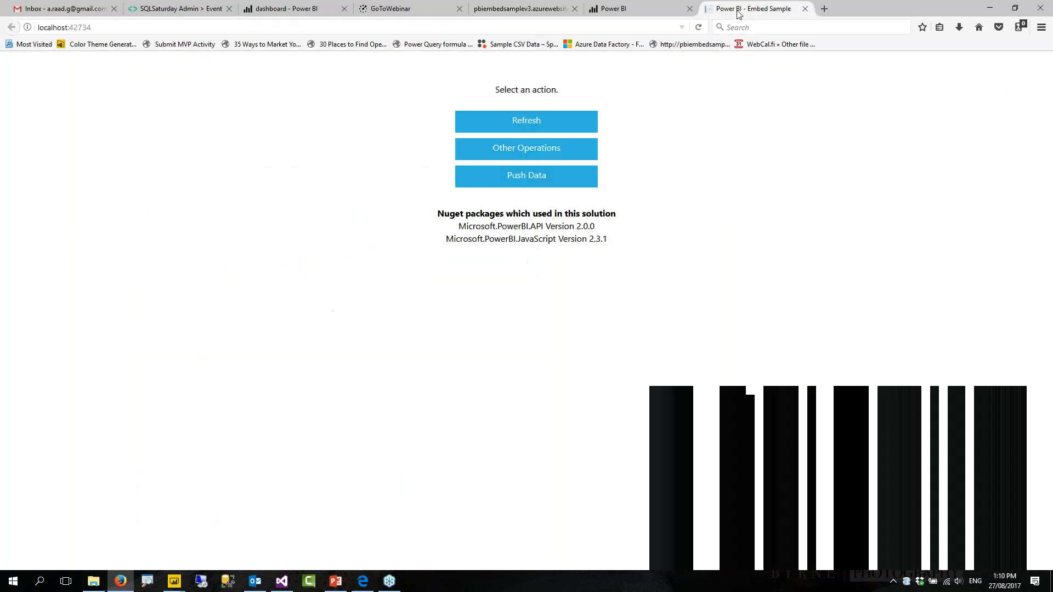
pyautogui.click(528, 183)
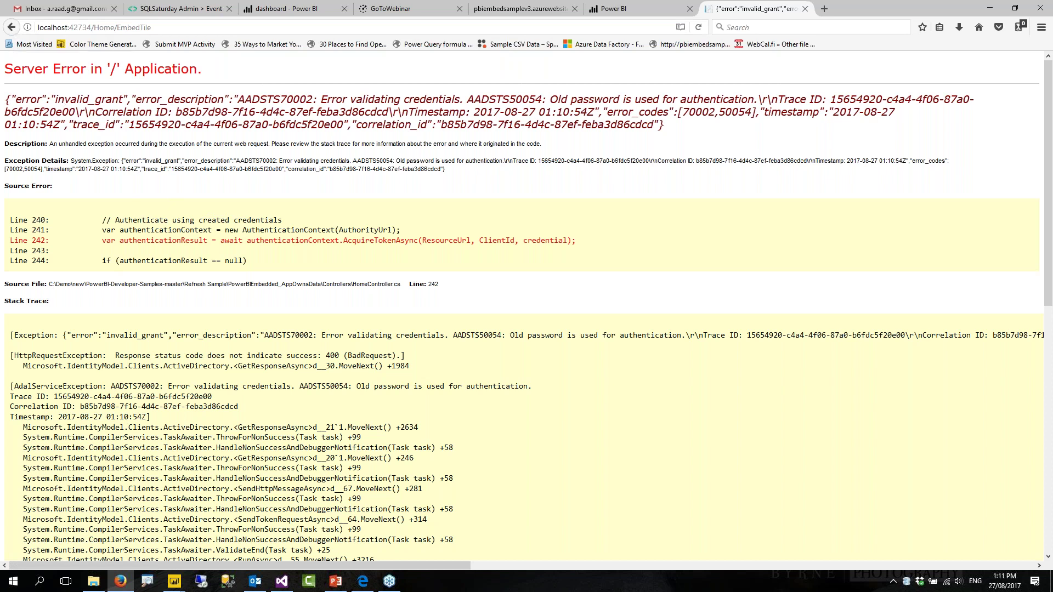
# Step: Switch to Visual Studio and stop debugging the PowerBIEmbedded_AppOwnsData project
pyautogui.click(282, 581)
pyautogui.click(341, 263)
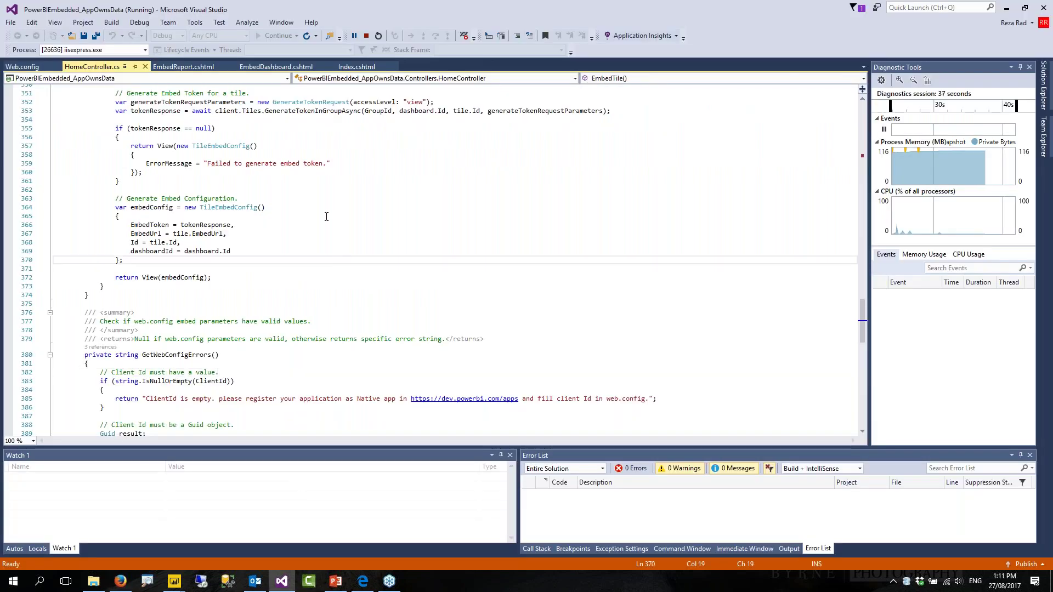
pyautogui.scroll(5, 367, 40)
pyautogui.click(366, 36)
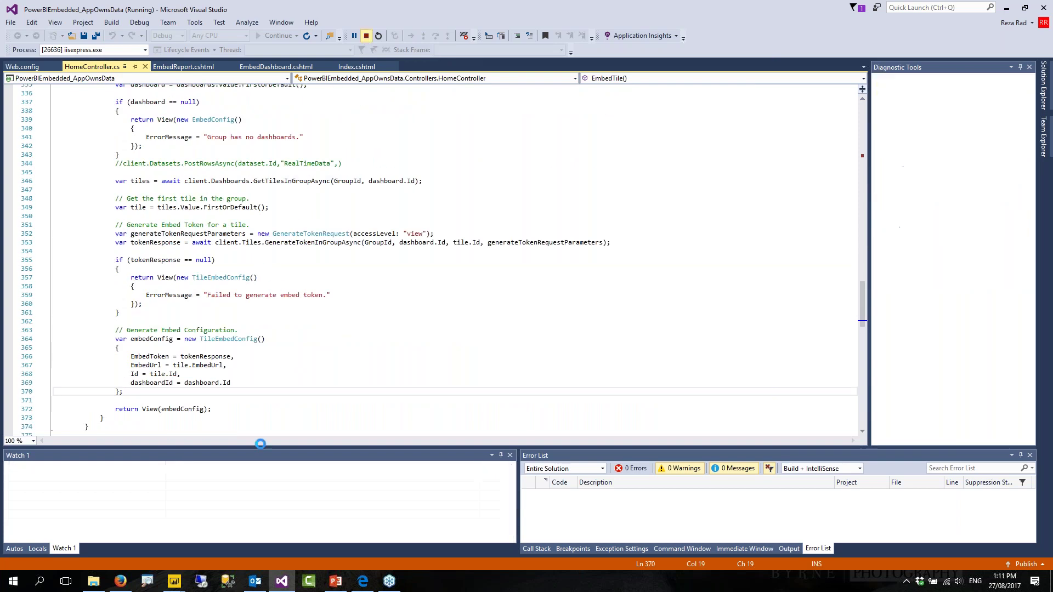
# Step: Examine the authentication code of the EmbedTile action in HomeController.cs against the server error page
pyautogui.scroll(20, 220, 334)
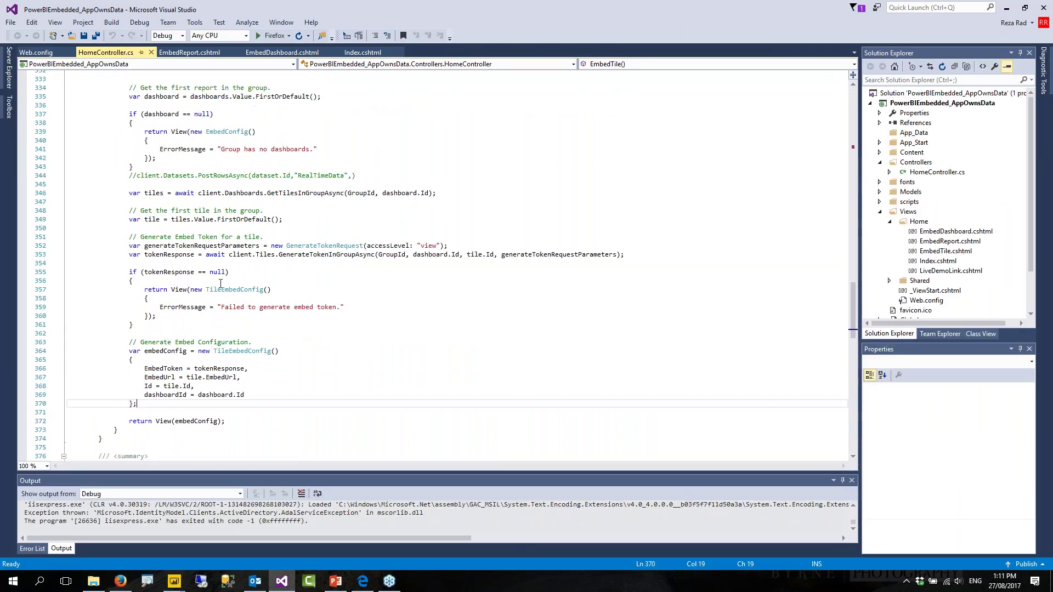
pyautogui.scroll(19, 221, 283)
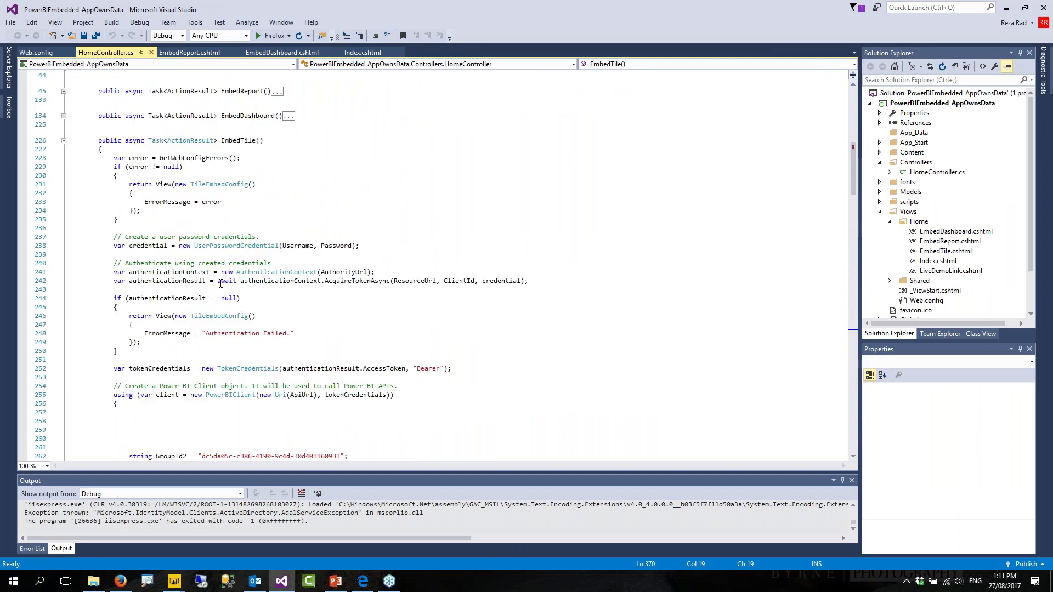
pyautogui.scroll(-12, 213, 279)
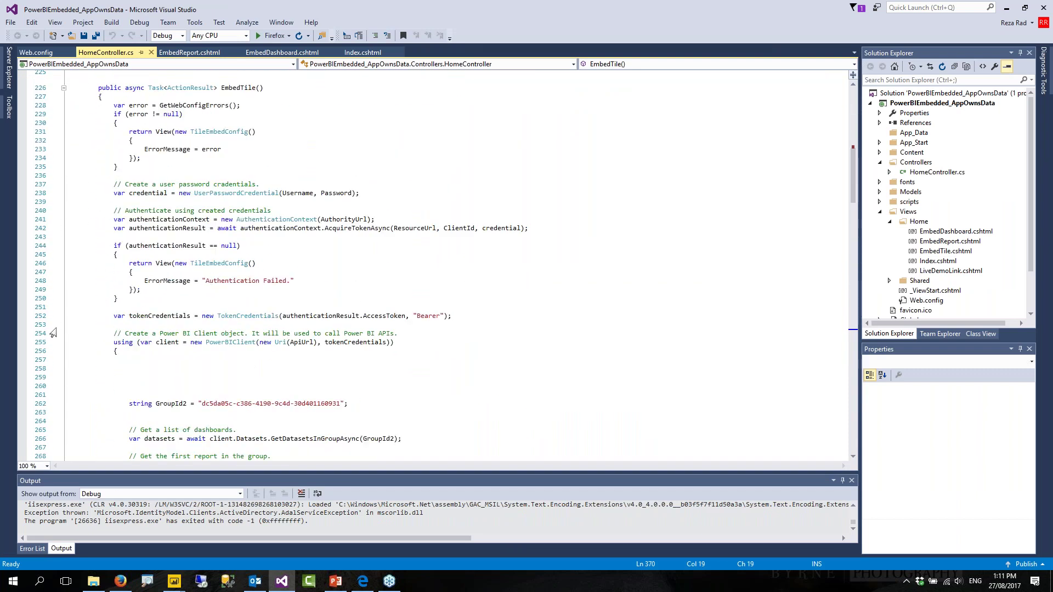
pyautogui.click(132, 333)
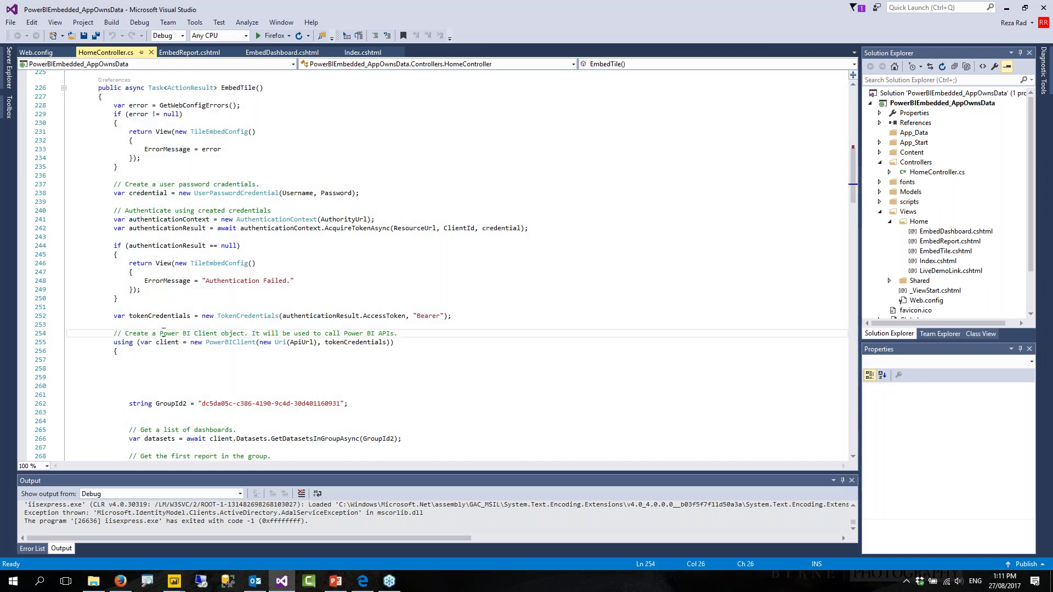
pyautogui.click(125, 316)
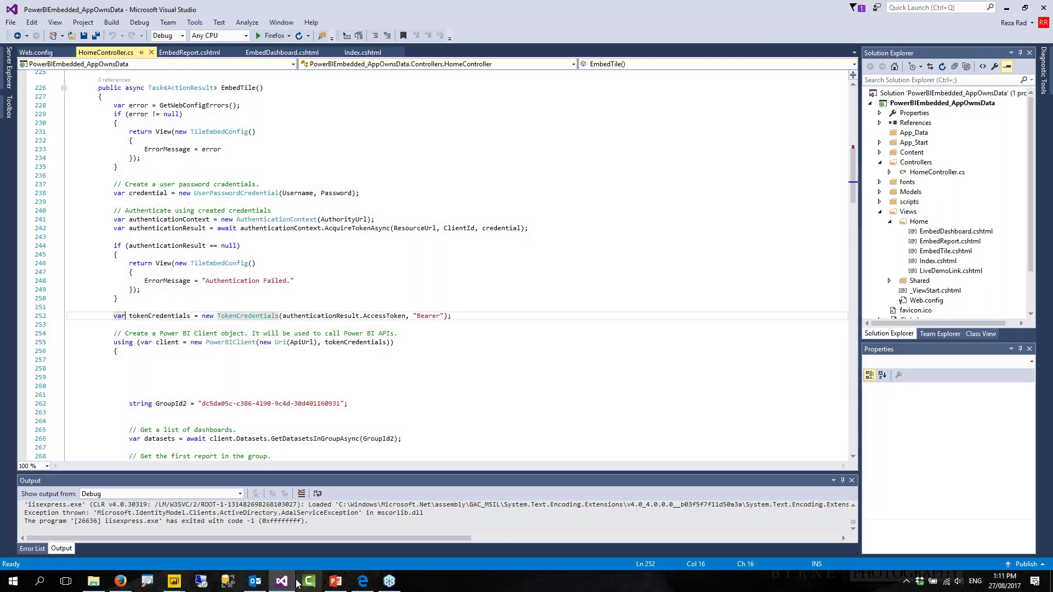
pyautogui.click(121, 580)
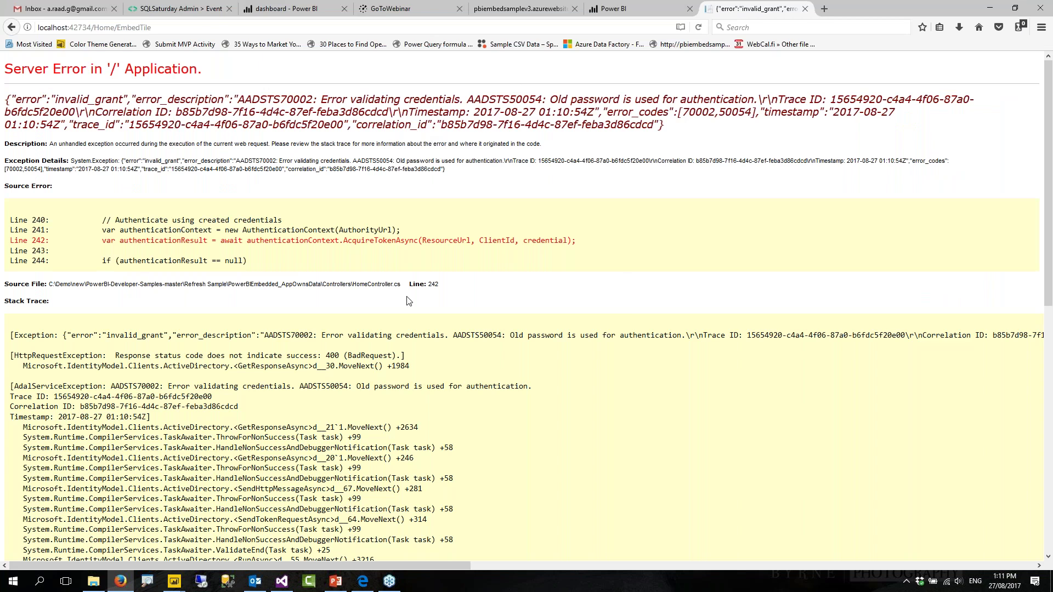
pyautogui.click(281, 581)
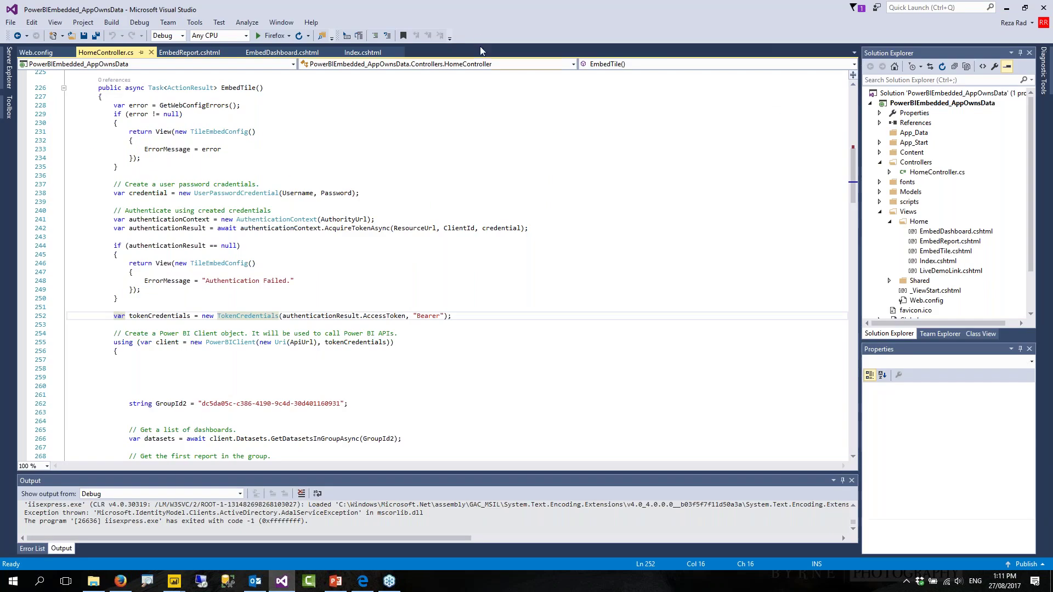
# Step: Move the Visual Studio window out of the way and bring up the real-time dashboard in Firefox
pyautogui.moveTo(485, 11); pyautogui.dragTo(1052, 27)
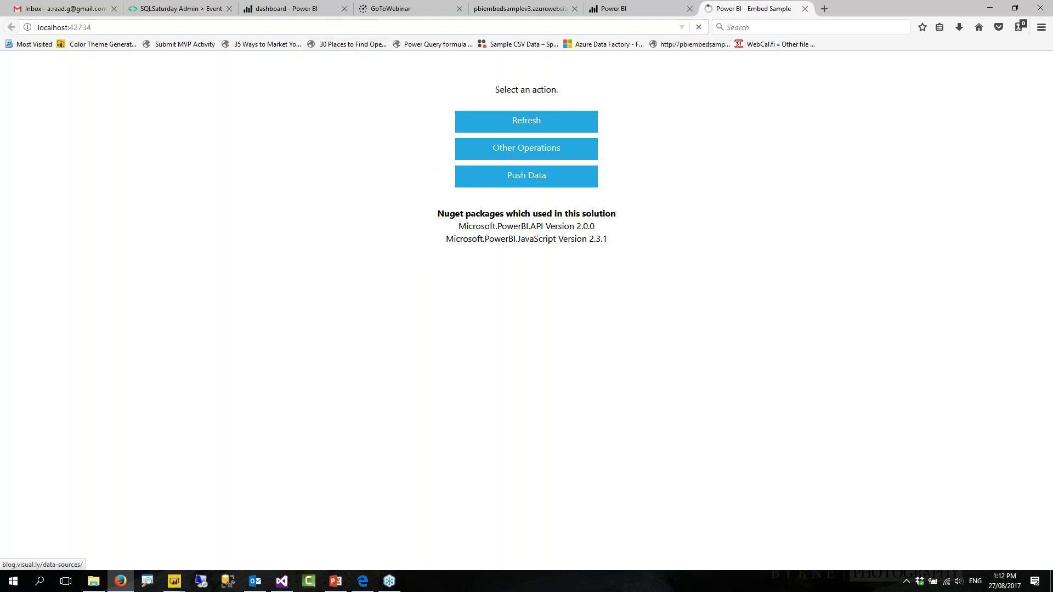
pyautogui.click(296, 13)
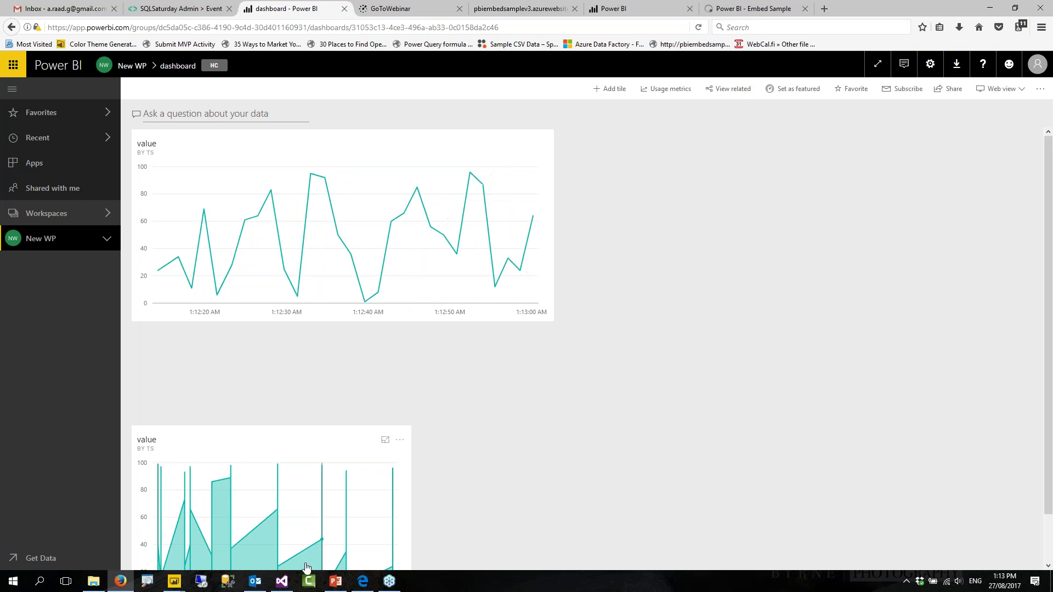
# Step: Stop the running project in Visual Studio and minimize its window
pyautogui.click(289, 580)
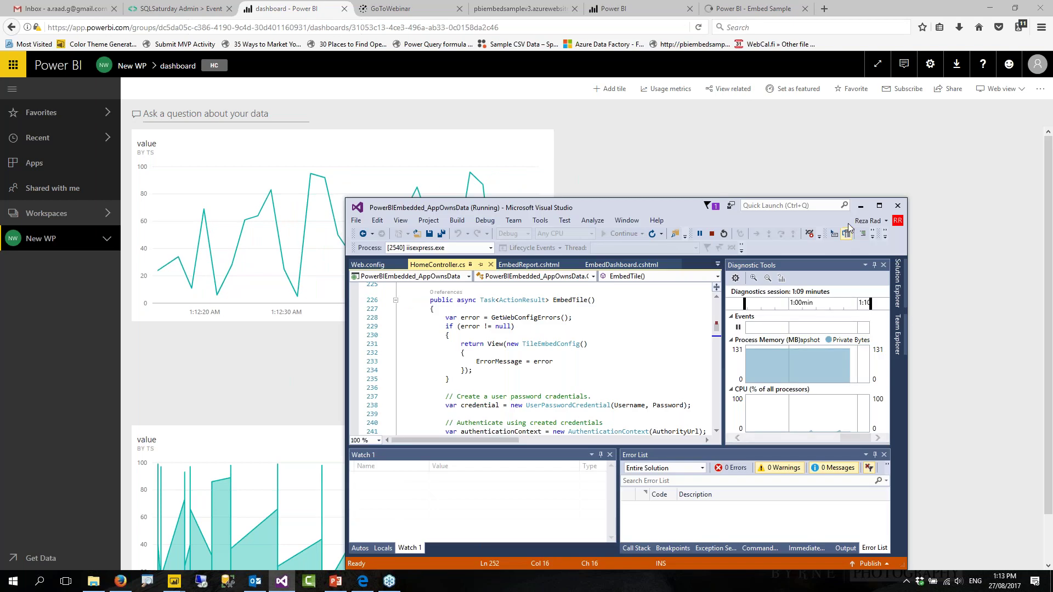
pyautogui.click(711, 233)
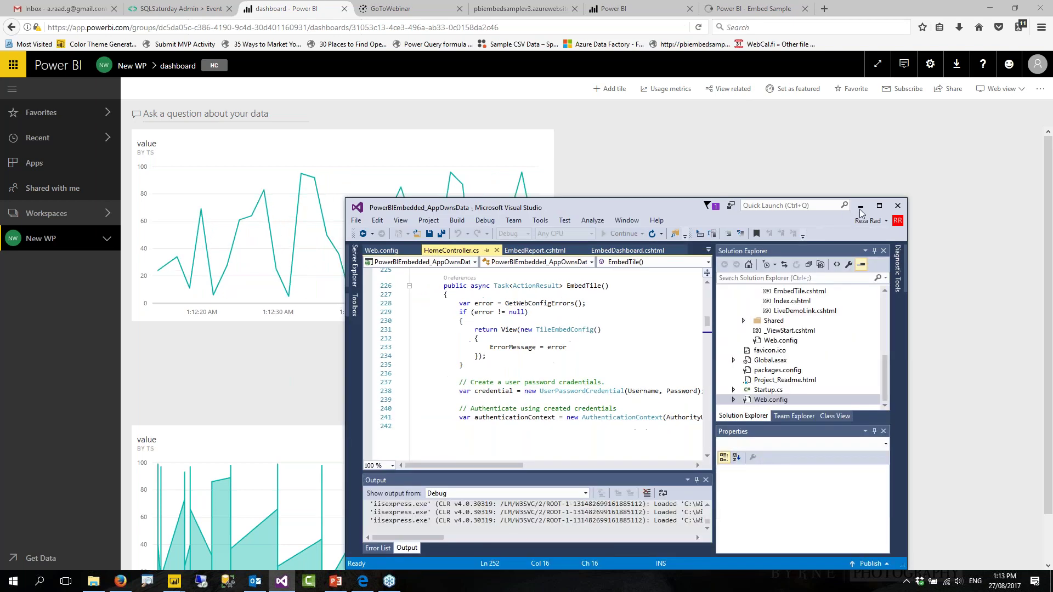
pyautogui.click(860, 206)
# Step: Switch to the PowerPoint deck and present the "2- Mobile Reports" slide, returning to the normal editing view
pyautogui.click(335, 580)
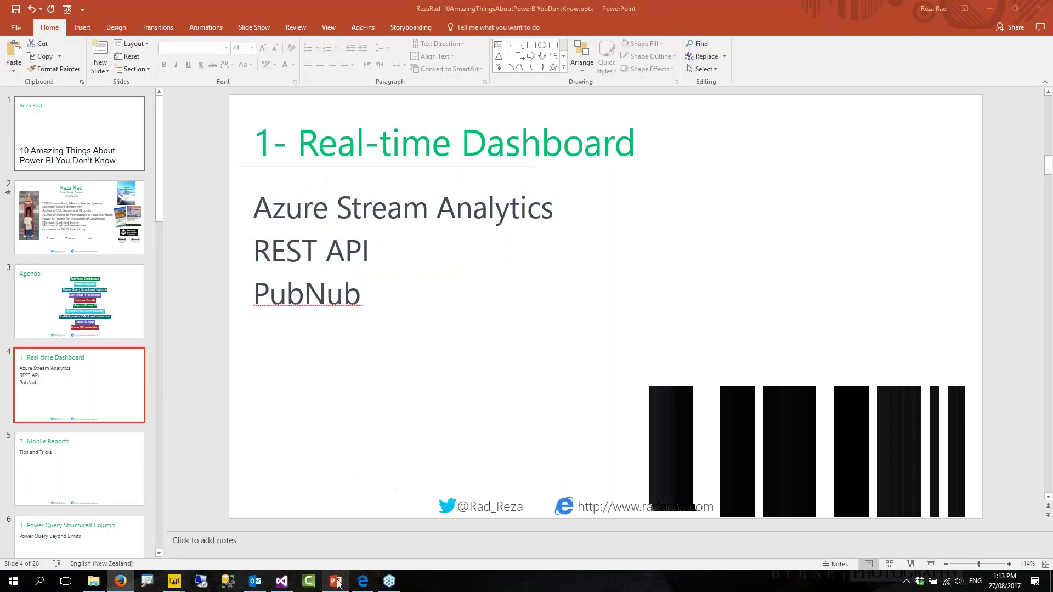
pyautogui.click(119, 482)
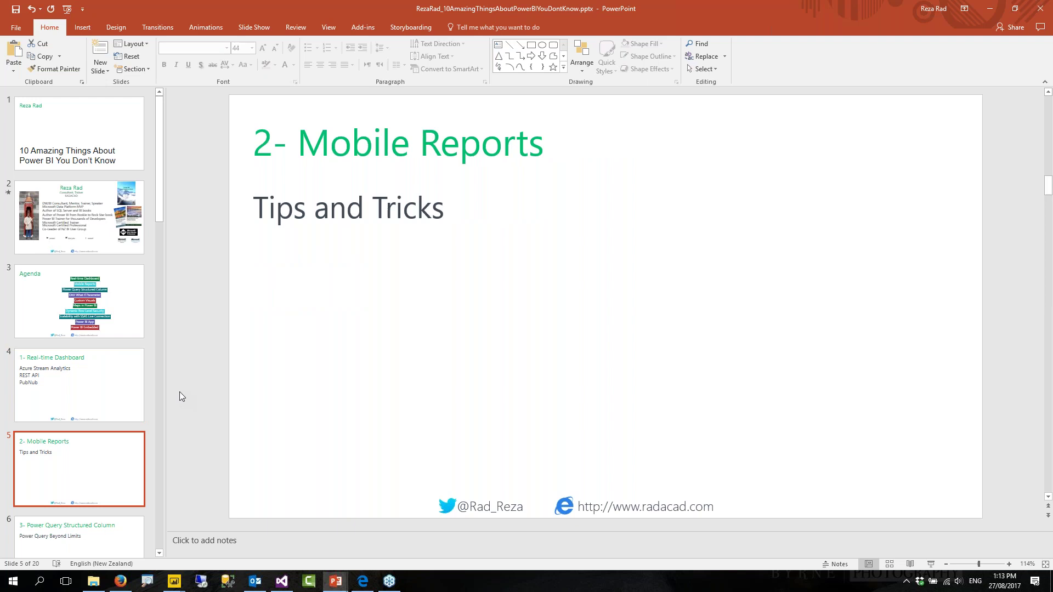
pyautogui.hotkey('shift', 'F5')
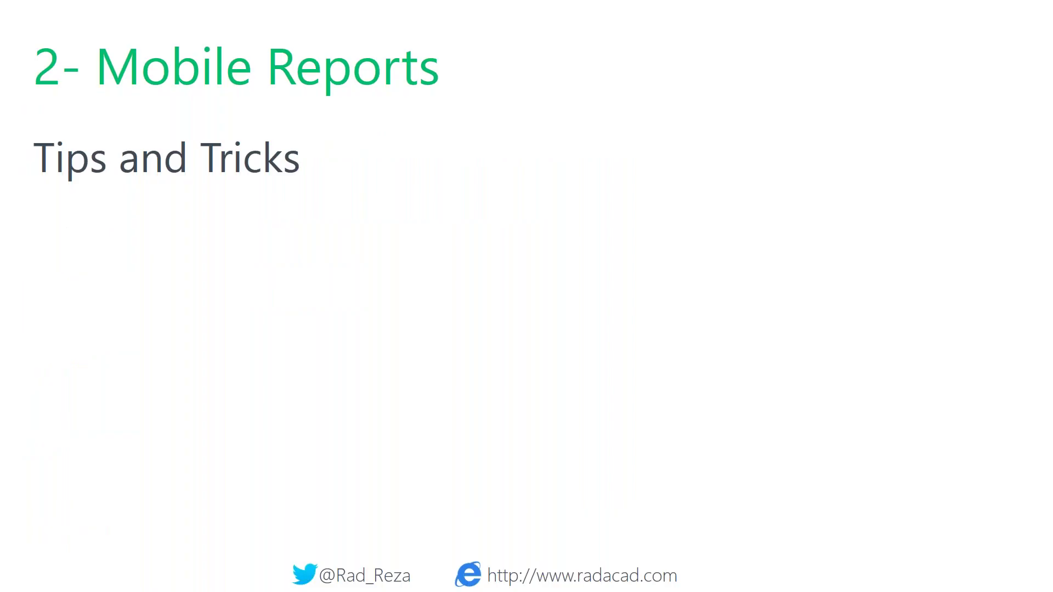
pyautogui.press('Escape')
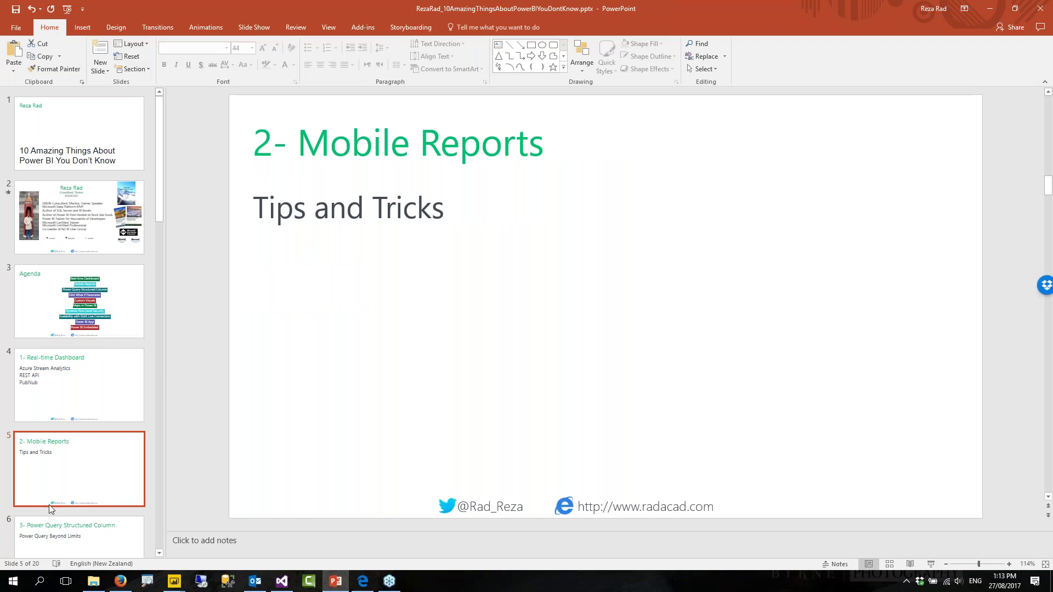
# Step: Switch to the Pubs 20170731 report in Power BI Desktop and show its view options
pyautogui.click(173, 582)
pyautogui.click(58, 535)
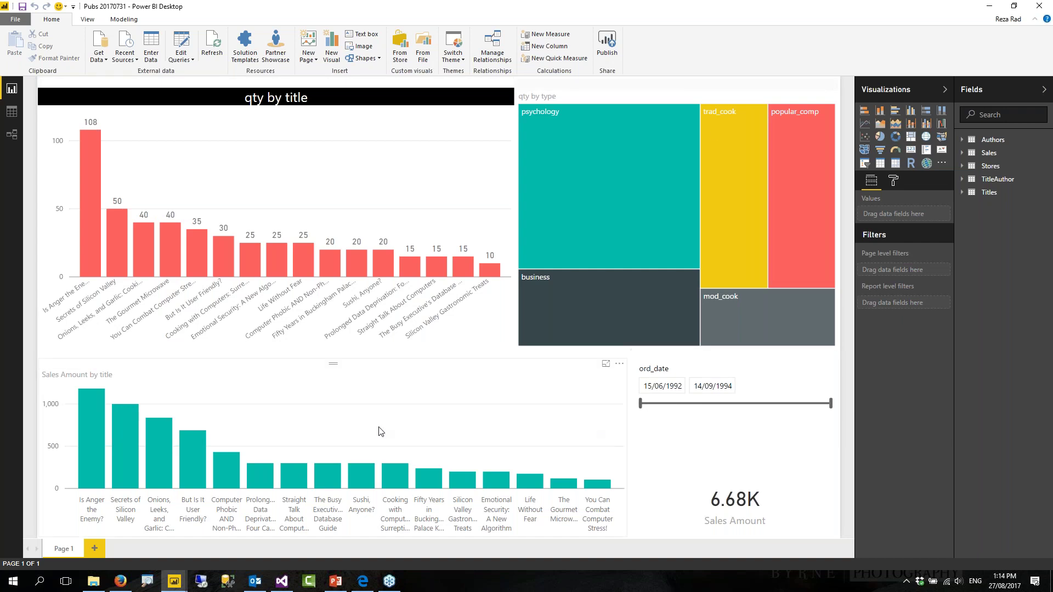
pyautogui.click(87, 21)
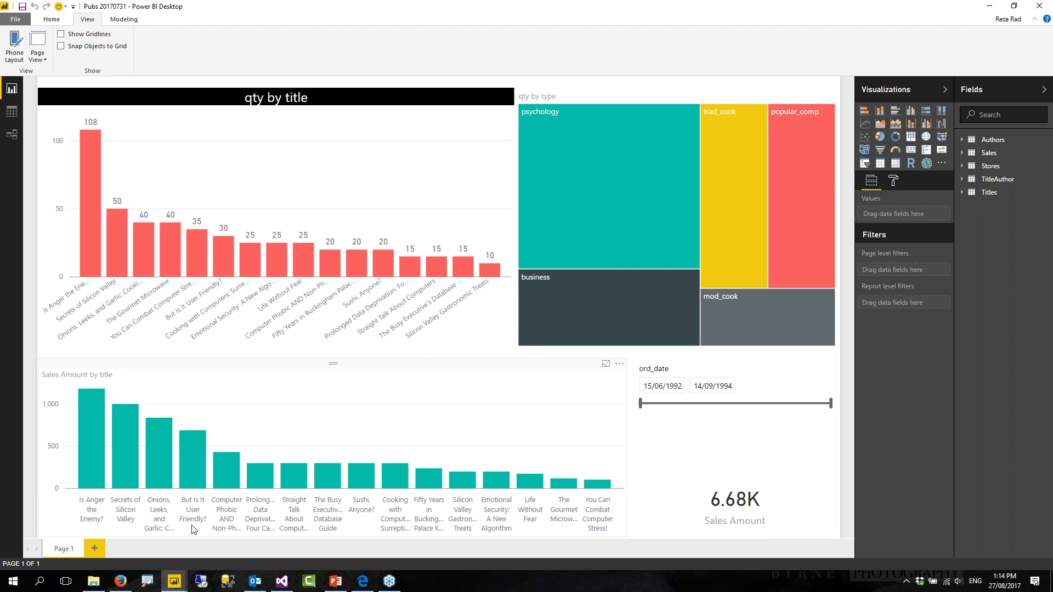
# Step: Magnify the screen with ZoomIt, mark the view options and Phone Layout command with freehand annotations, and leave the zoom
pyautogui.click(146, 581)
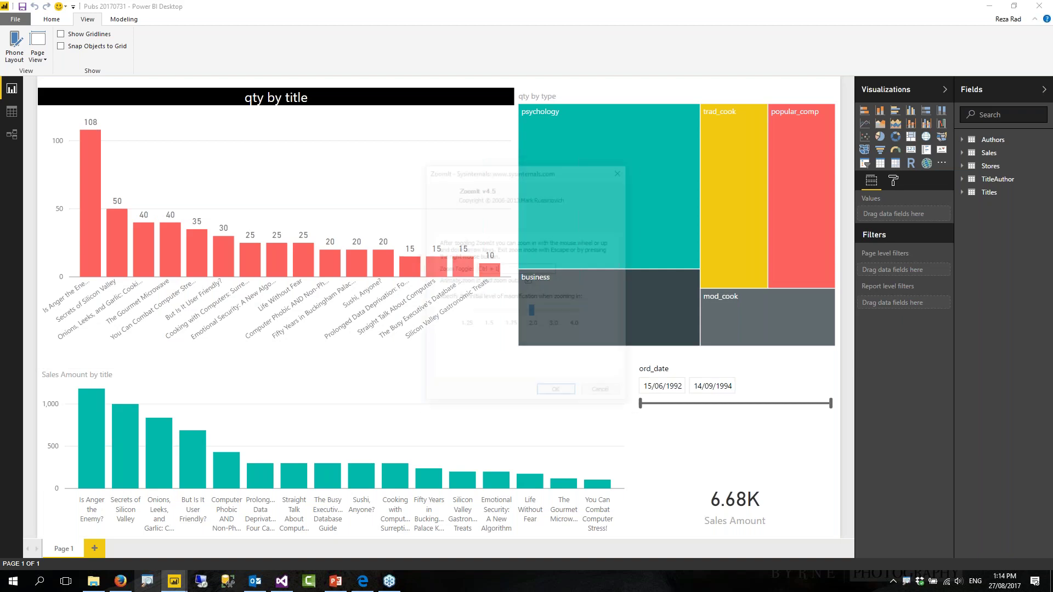
pyautogui.click(557, 394)
pyautogui.hotkey('ctrl', '1')
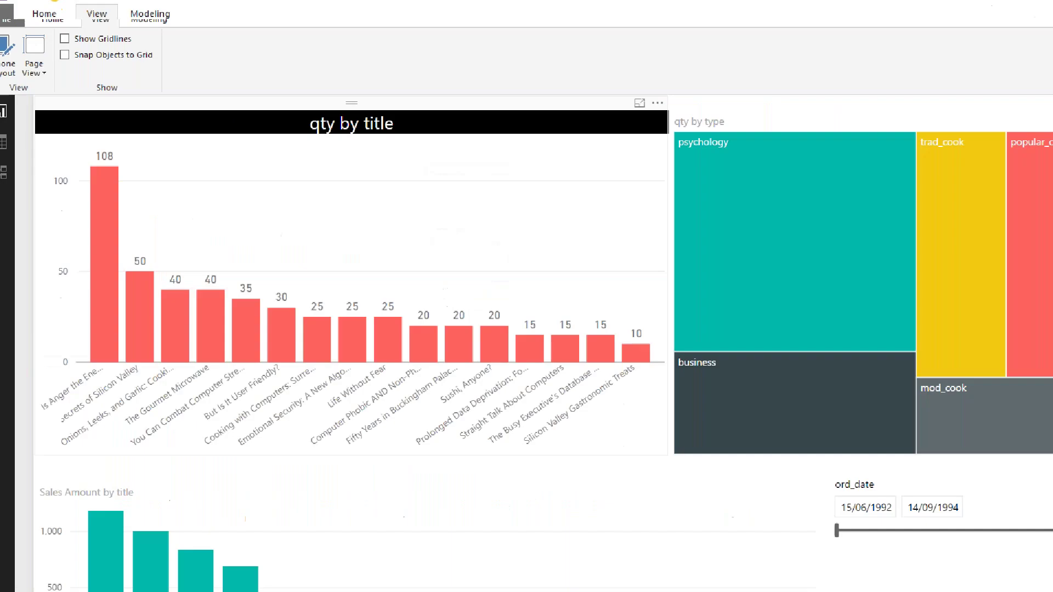
pyautogui.scroll(-4, 526, 296)
pyautogui.scroll(2, 526, 296)
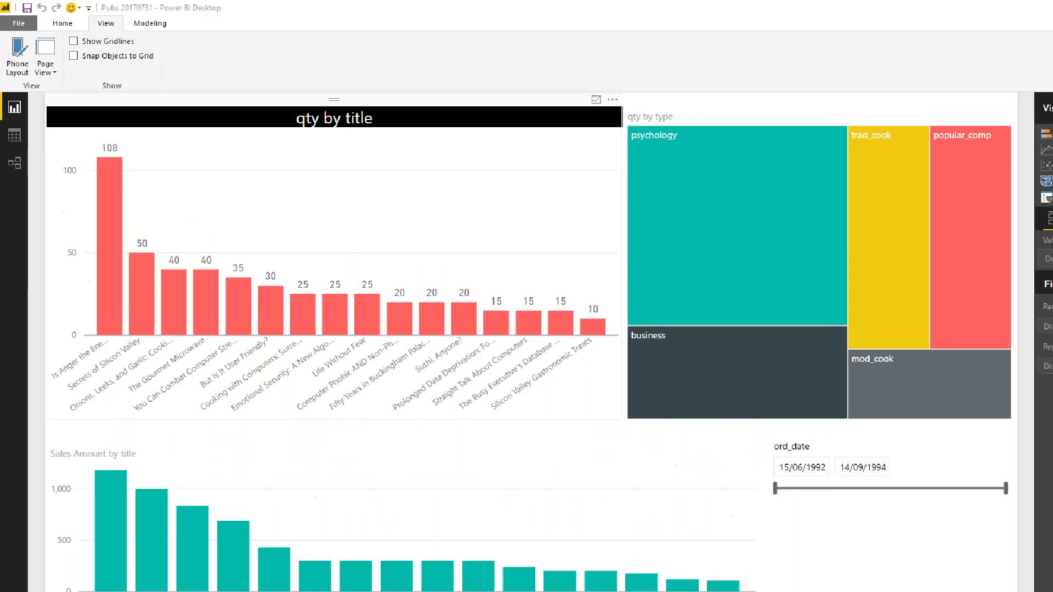
pyautogui.scroll(2, 74, 30)
pyautogui.click(73, 30)
pyautogui.moveTo(85, 12); pyautogui.dragTo(127, 37)
pyautogui.moveTo(2, 54)
pyautogui.mouseDown()
pyautogui.moveTo(83, 130)
pyautogui.moveTo(63, 149)
pyautogui.mouseUp()
pyautogui.press('Escape')
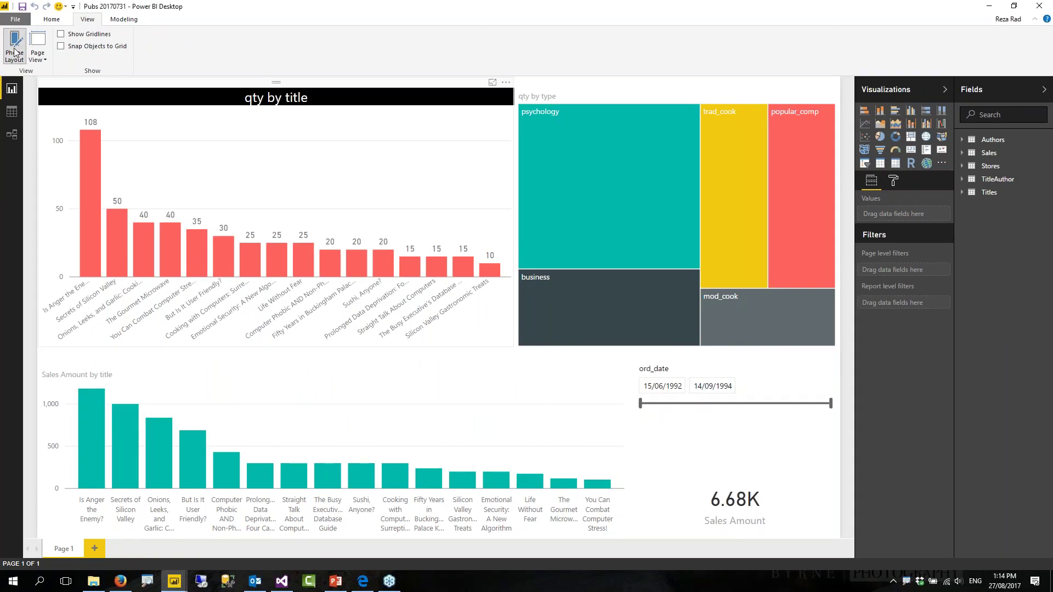
# Step: Switch Page 1 to the phone layout and stack the qty by title and Sales Amount by title charts at full width
pyautogui.click(15, 51)
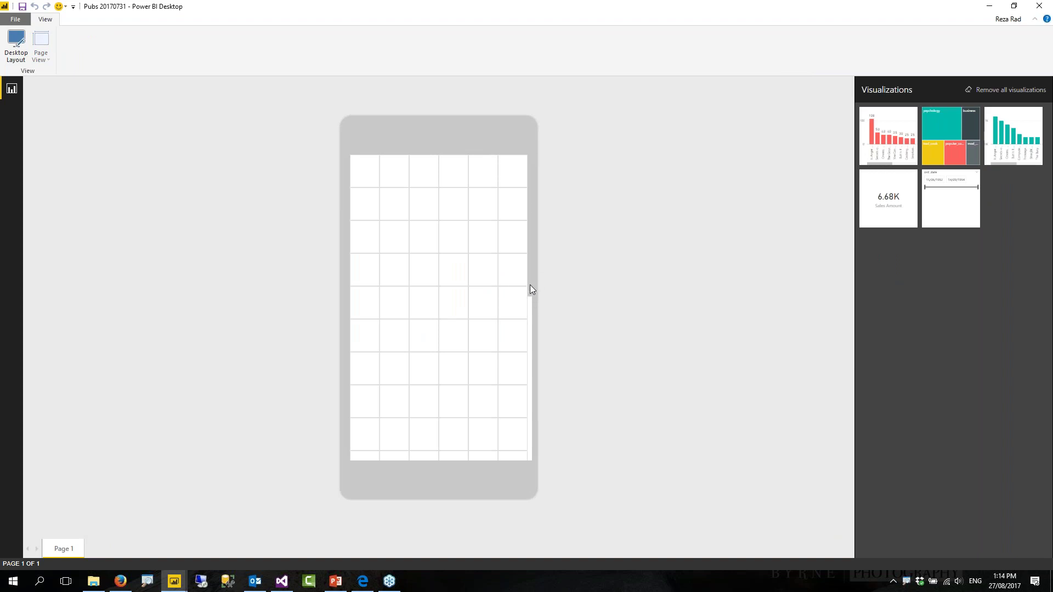
pyautogui.moveTo(902, 129); pyautogui.dragTo(531, 381)
pyautogui.moveTo(941, 160); pyautogui.dragTo(386, 427)
pyautogui.scroll(-2, 433, 411)
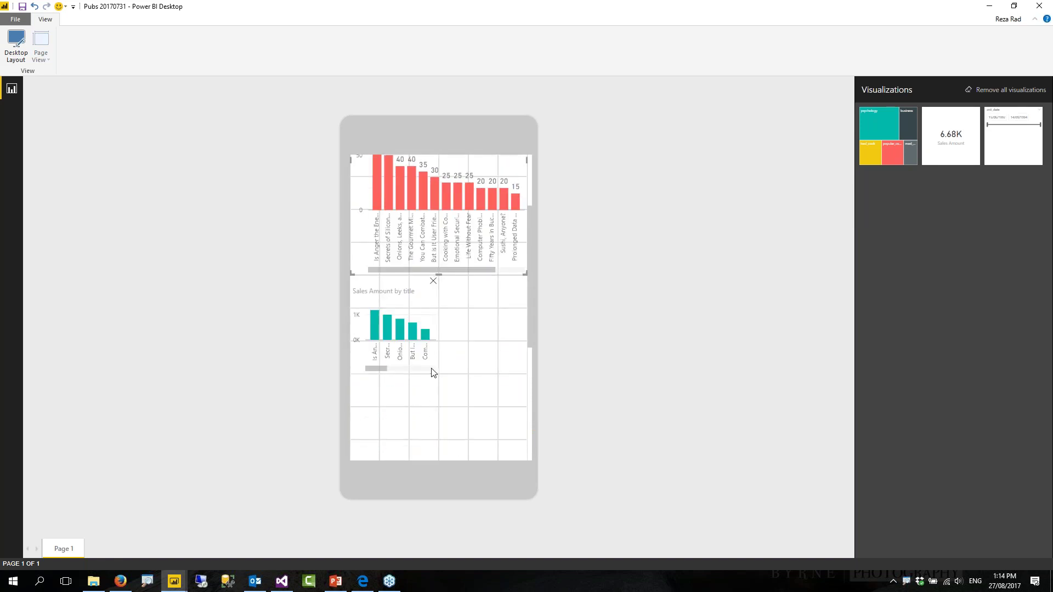
pyautogui.moveTo(435, 376); pyautogui.dragTo(526, 417)
# Step: Add the ord_date slicer below the Sales Amount by title chart, widen it to the full phone width, and review the layout
pyautogui.moveTo(979, 159); pyautogui.dragTo(375, 450)
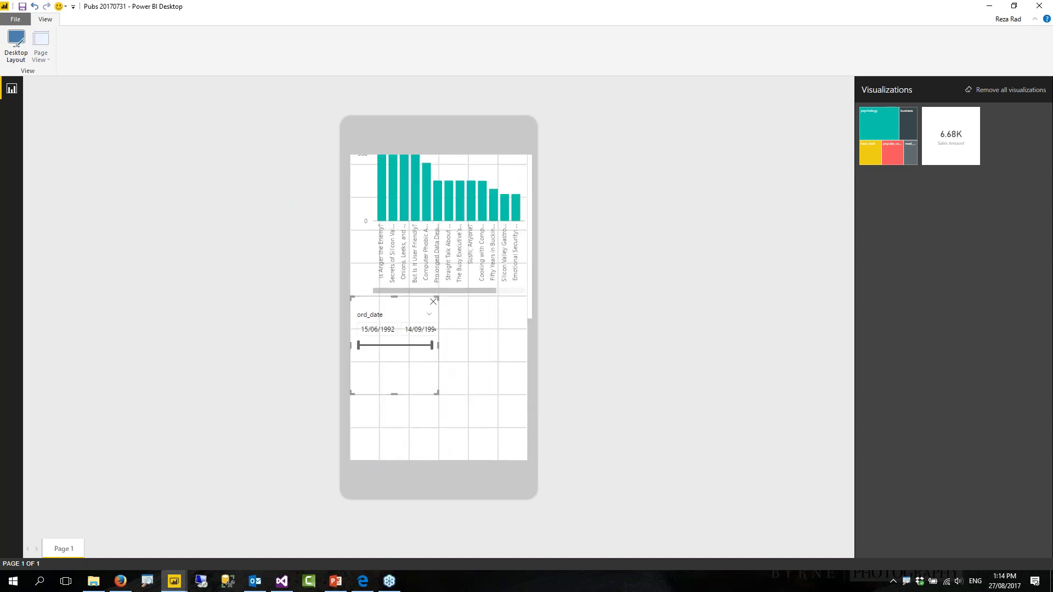
pyautogui.moveTo(436, 393); pyautogui.dragTo(527, 395)
pyautogui.scroll(5, 443, 392)
pyautogui.scroll(-5, 452, 399)
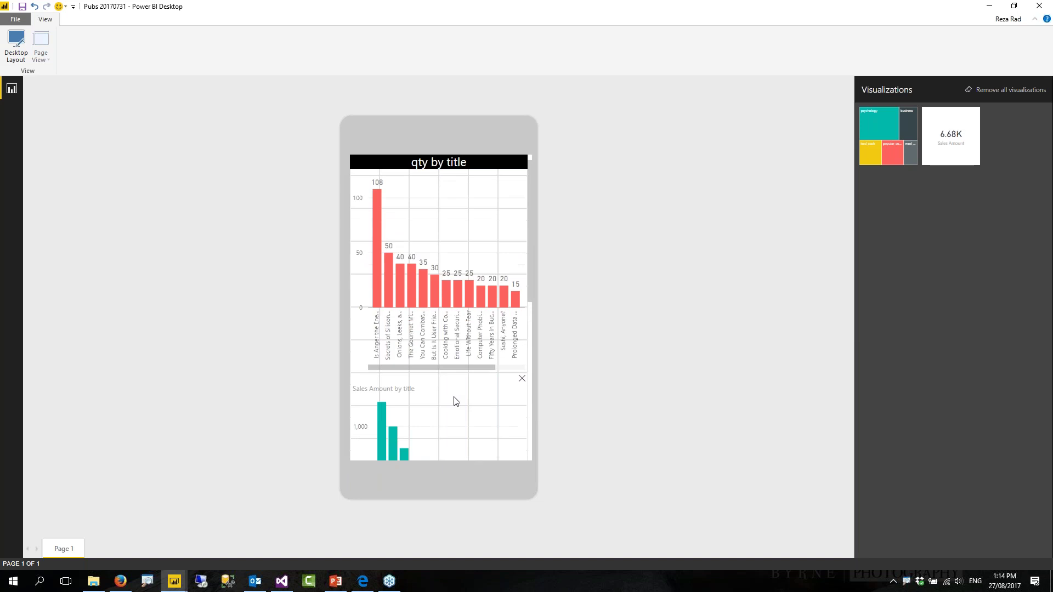
pyautogui.scroll(5, 386, 356)
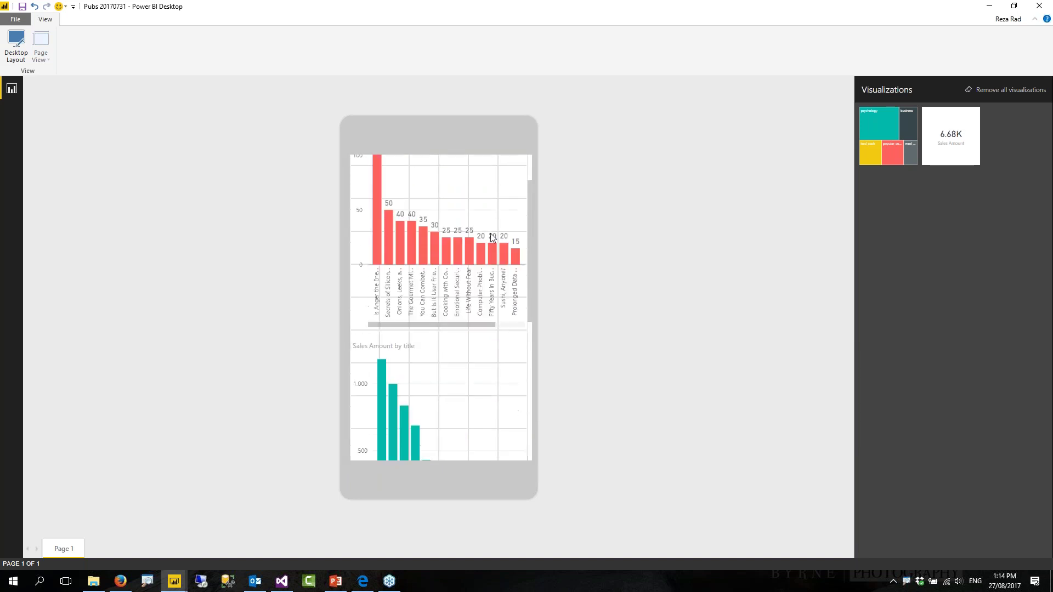
# Step: Compare the page's desktop and phone layouts, reviewing the stacked phone visuals and finishing in the desktop layout
pyautogui.click(15, 48)
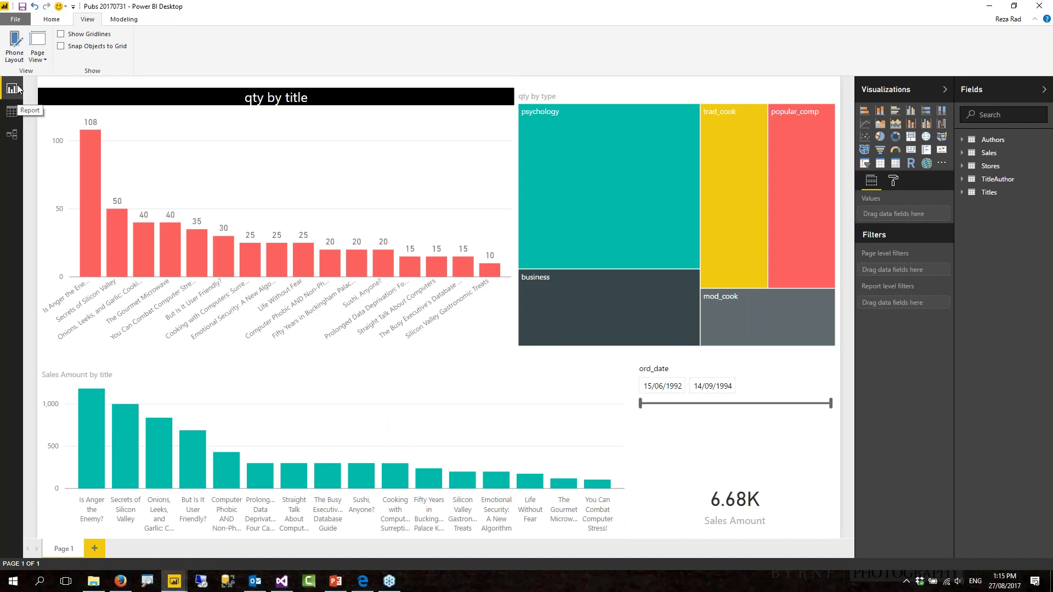
pyautogui.click(23, 54)
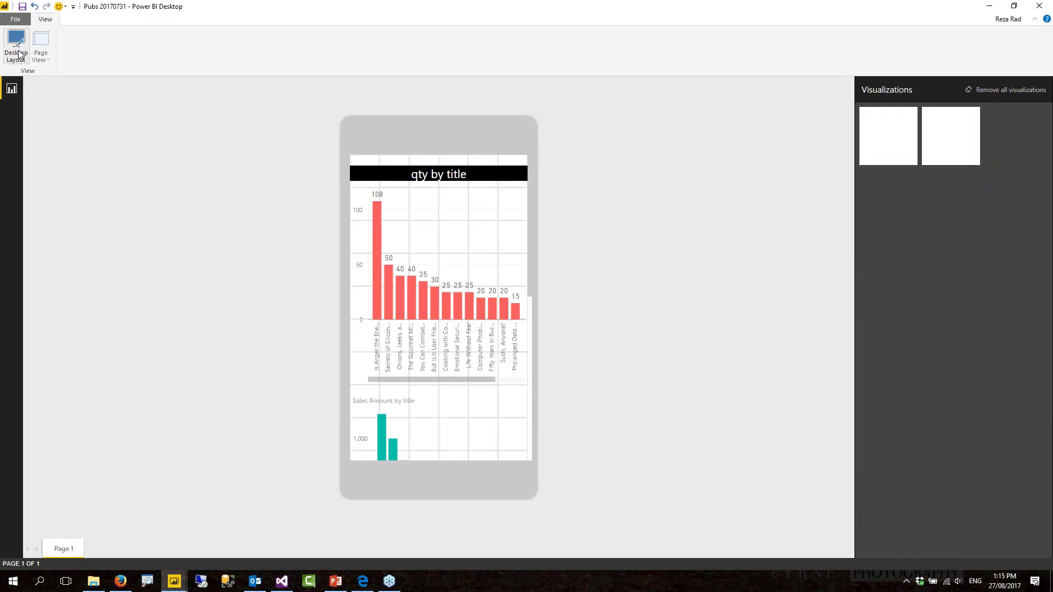
pyautogui.scroll(-3, 455, 286)
pyautogui.scroll(5, 463, 291)
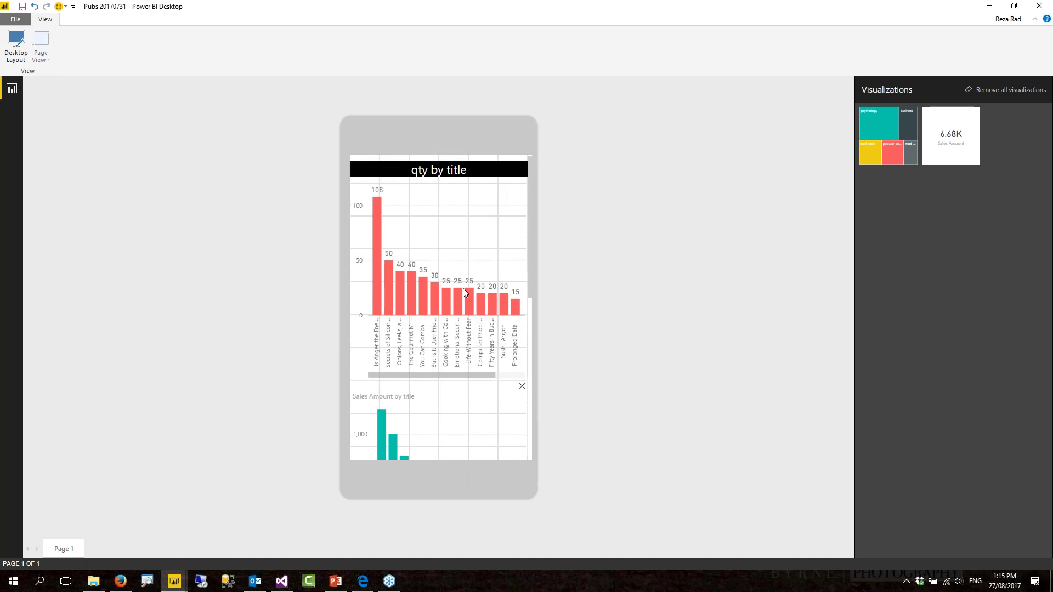
pyautogui.scroll(-1, 463, 291)
pyautogui.scroll(-2, 463, 290)
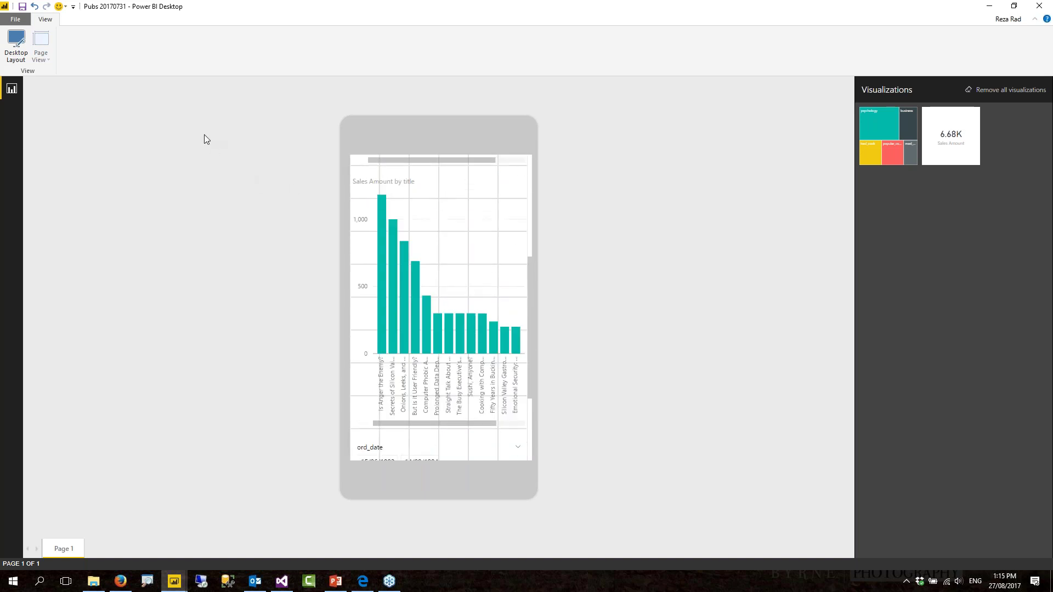
pyautogui.click(15, 50)
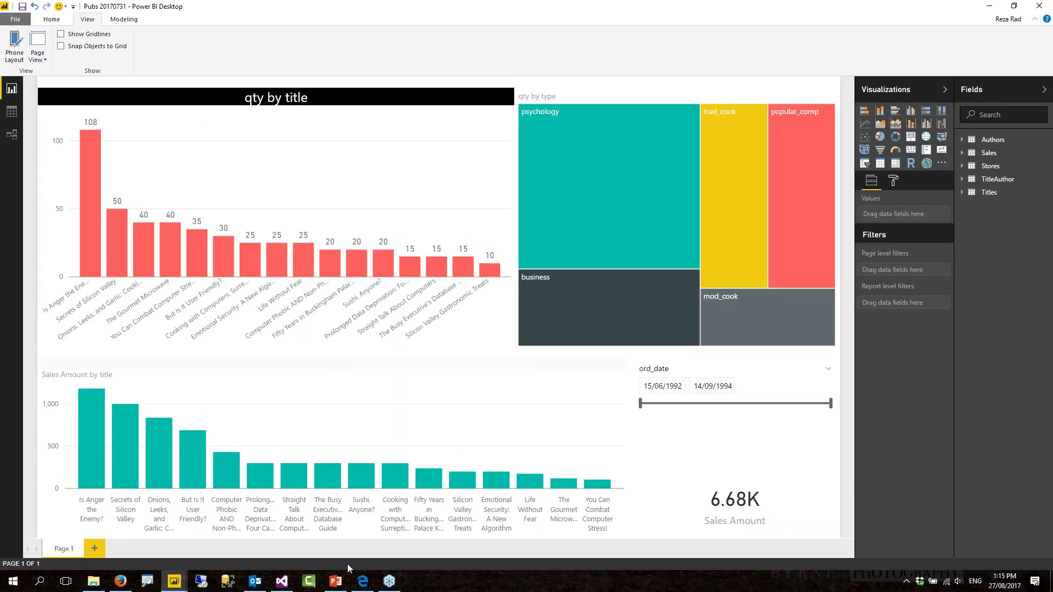
# Step: Switch to the PowerPoint deck, present the "3- Power Query Structured Column" slide full screen, and end the slide show
pyautogui.click(335, 580)
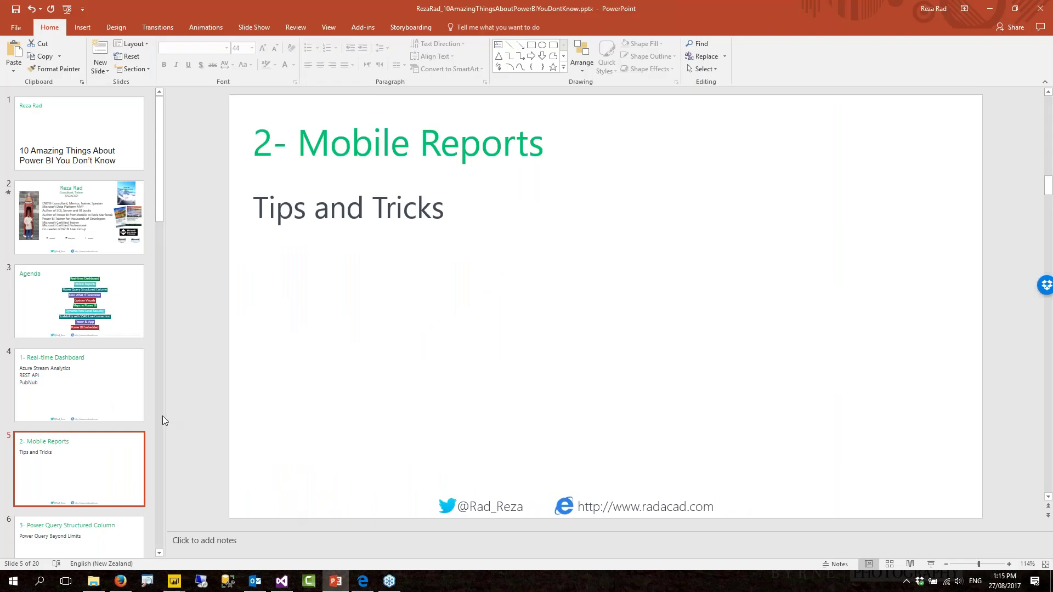
pyautogui.scroll(-3, 71, 423)
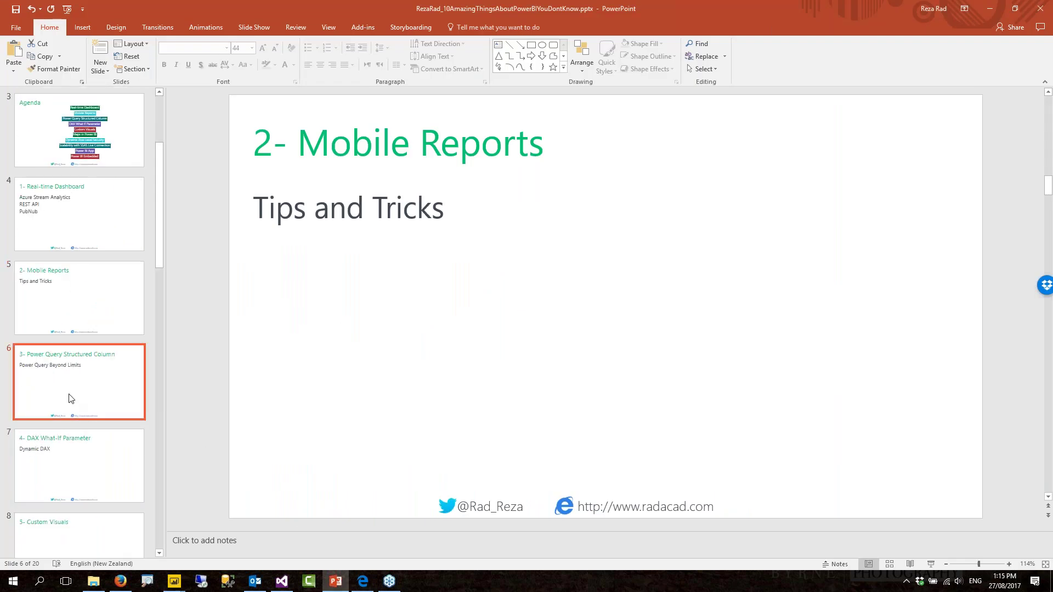
pyautogui.click(70, 398)
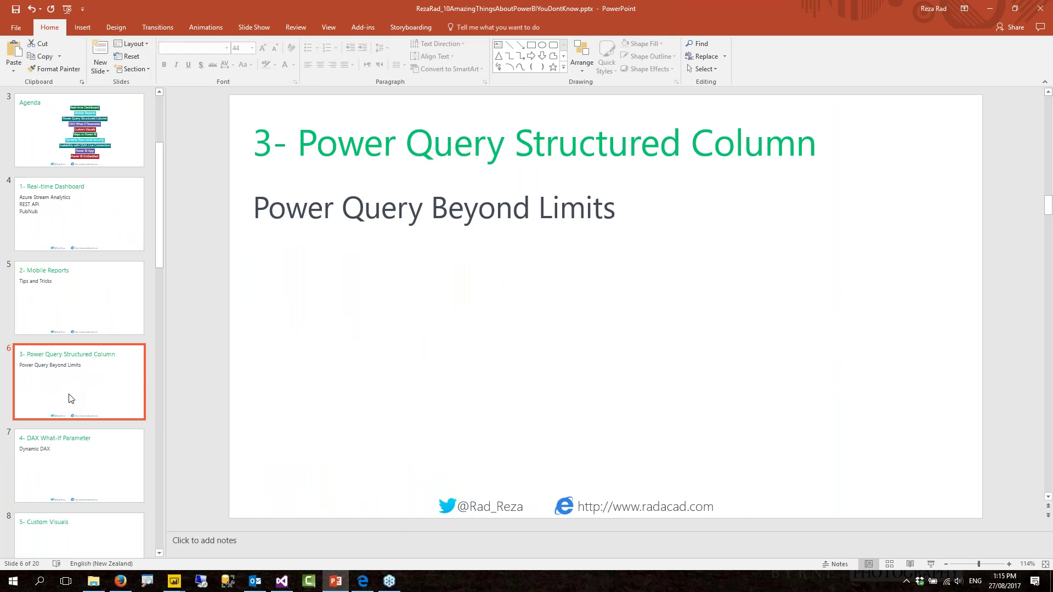
pyautogui.hotkey('shift', 'F5')
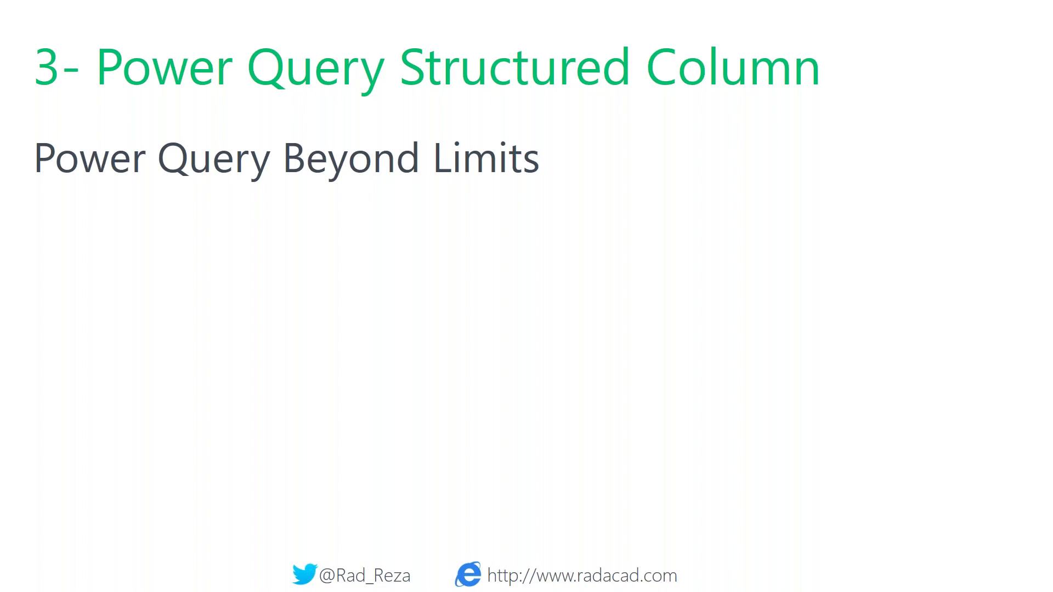
pyautogui.press('Escape')
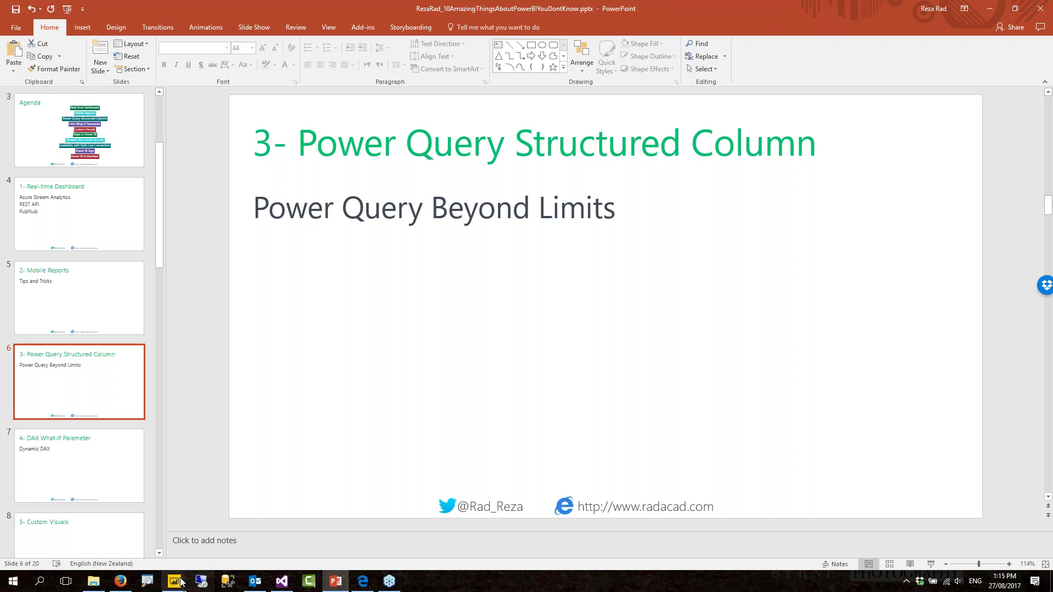
# Step: Switch to the Pubs 20170731 report in Power BI Desktop and connect to the SQL Server database on server "." in Import mode
pyautogui.moveTo(174, 586)
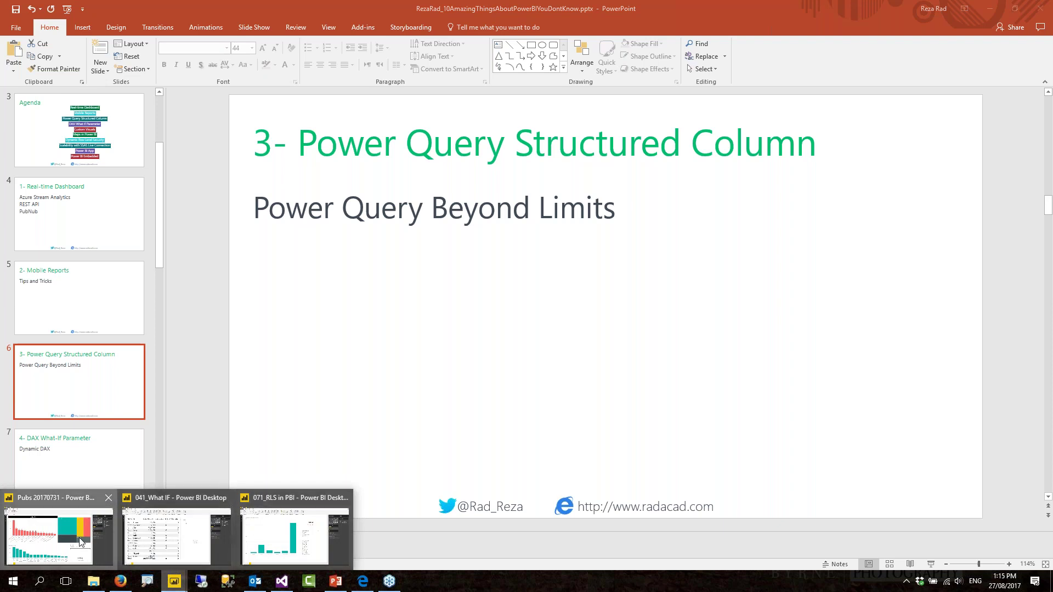
pyautogui.click(60, 535)
pyautogui.click(52, 19)
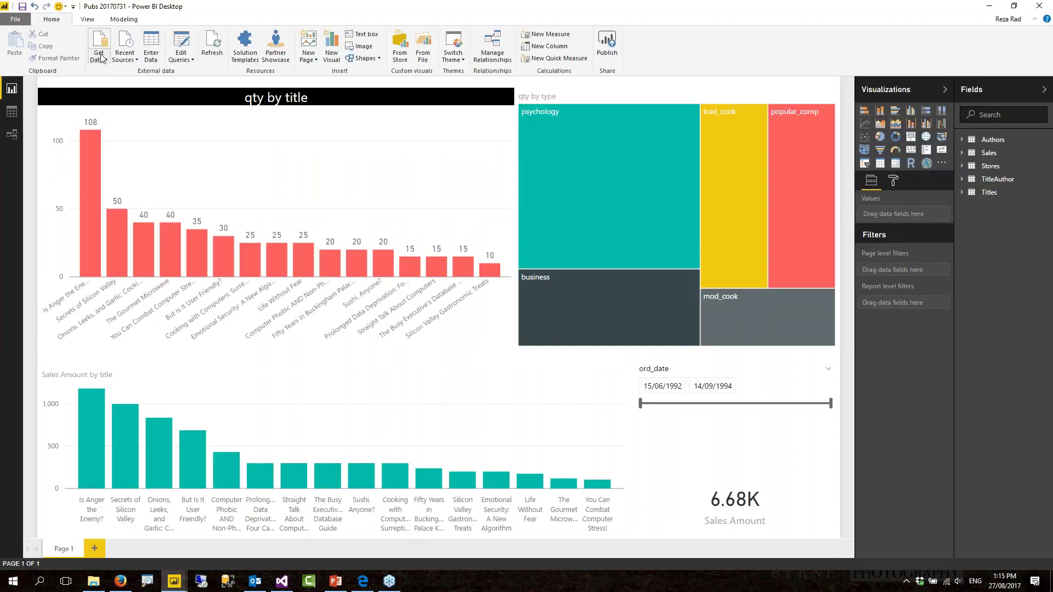
pyautogui.click(99, 56)
pyautogui.click(124, 142)
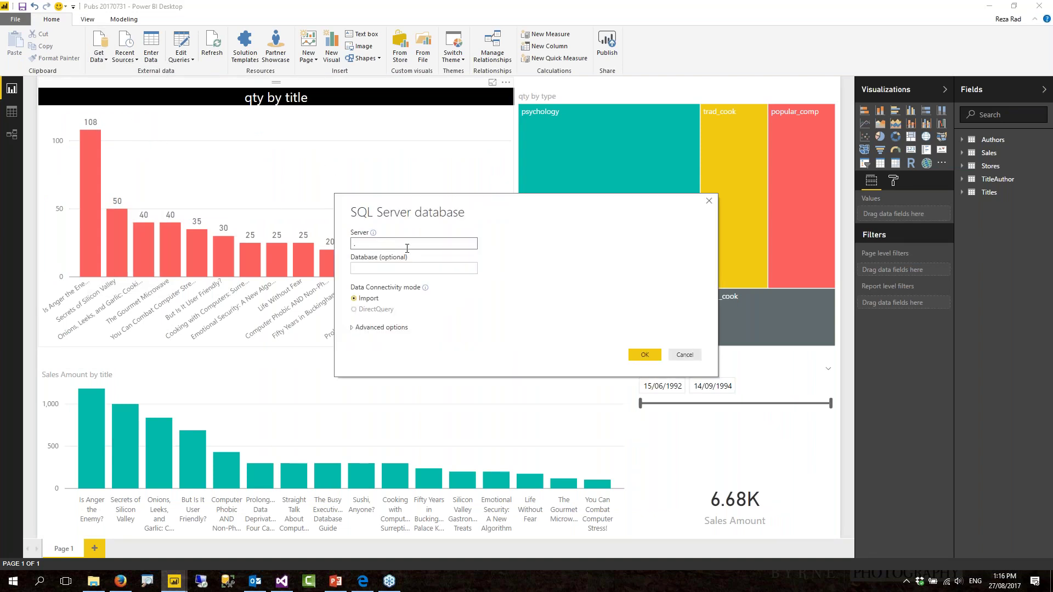
pyautogui.click(644, 355)
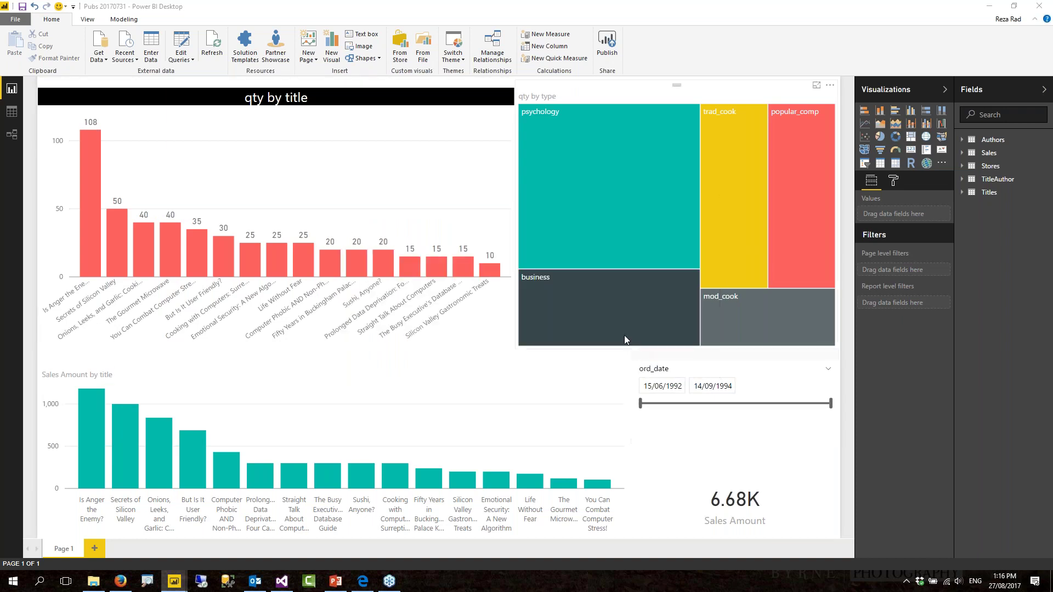
# Step: Open the DimCustomer table from AdventureWorksDW2014 in the Query Editor and dismiss the preview refresh notice
pyautogui.click(310, 184)
pyautogui.scroll(-2, 323, 257)
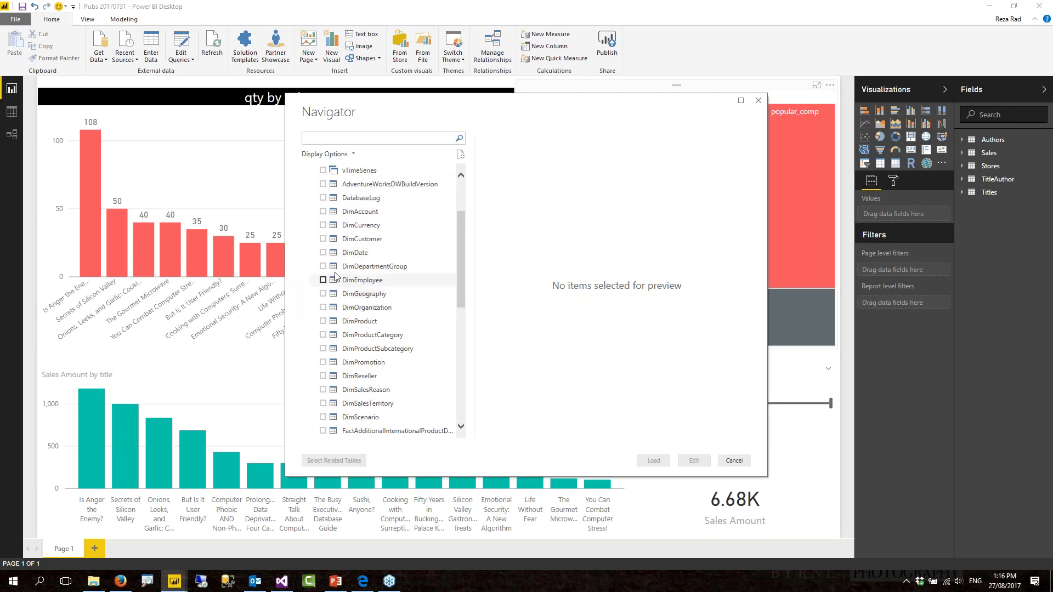
pyautogui.click(323, 239)
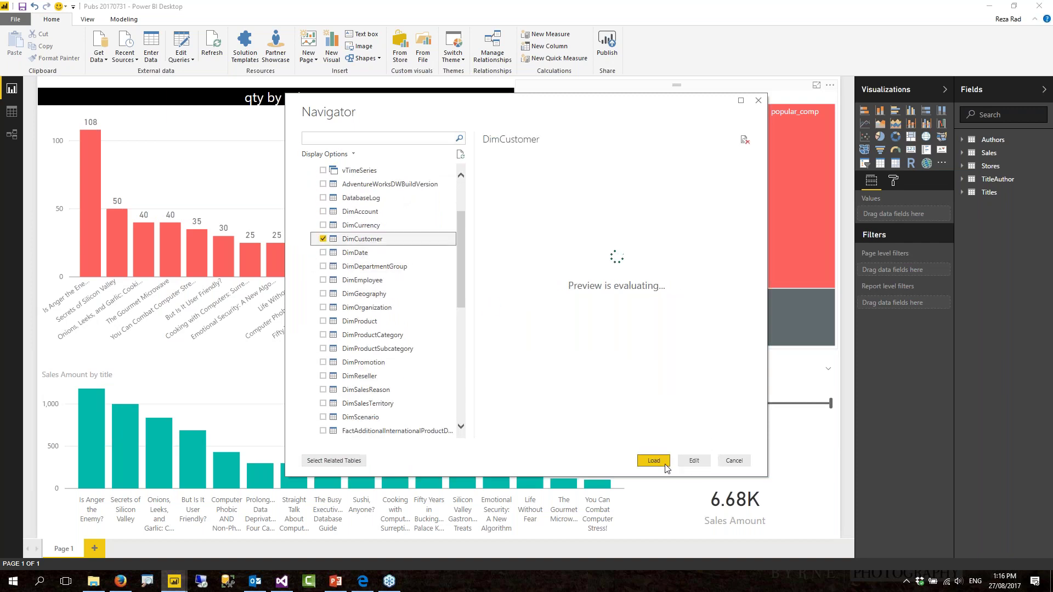
pyautogui.click(653, 461)
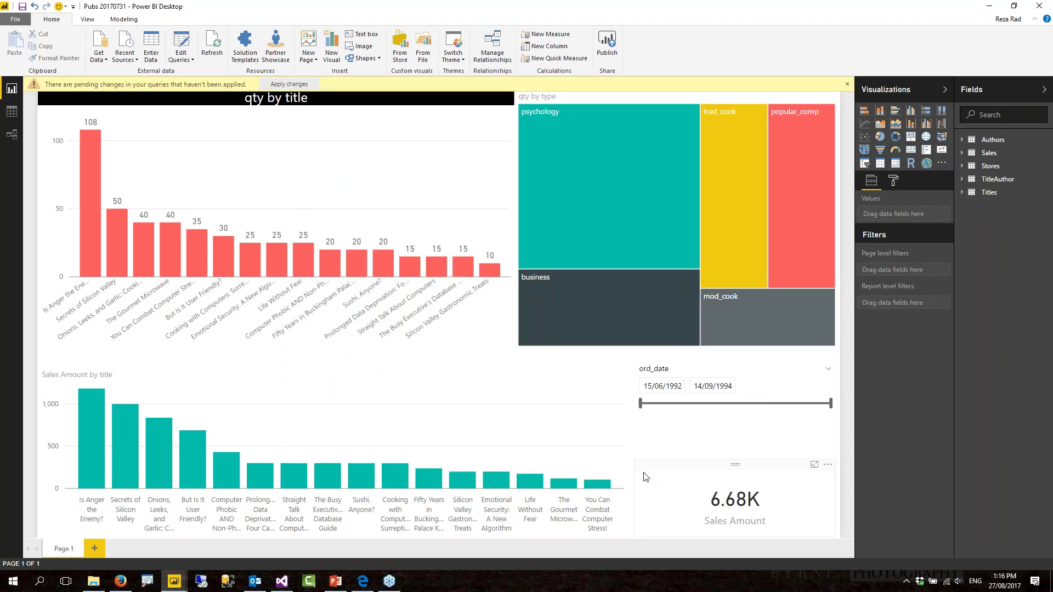
pyautogui.moveTo(174, 580)
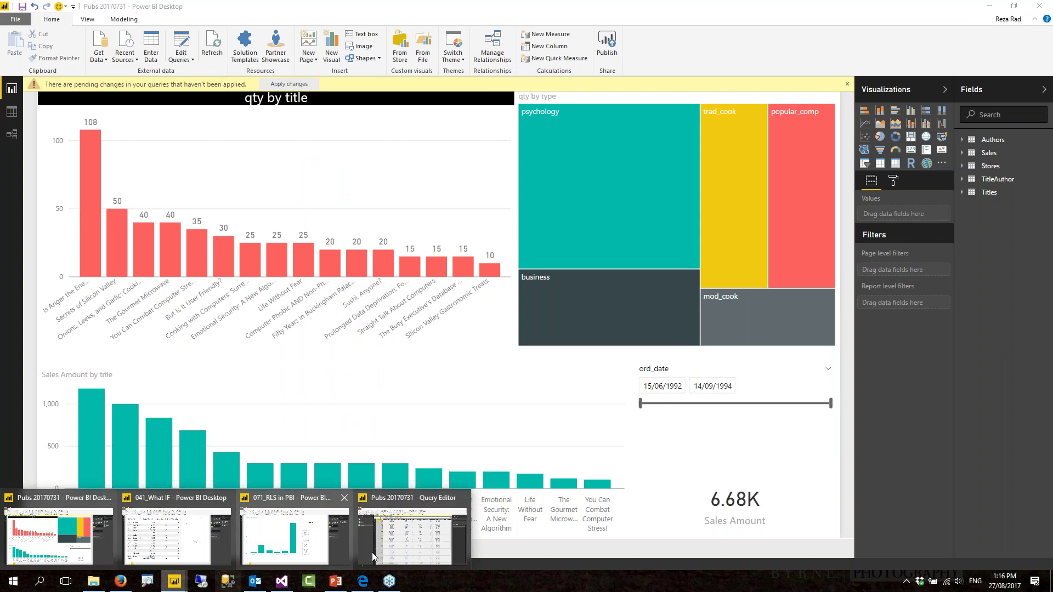
pyautogui.click(402, 541)
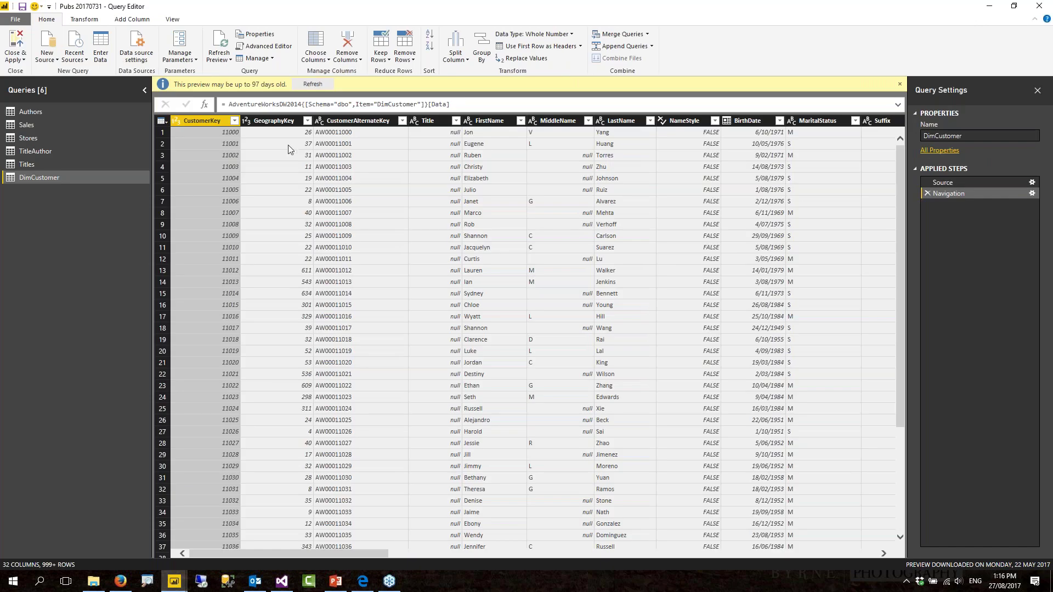
pyautogui.click(899, 85)
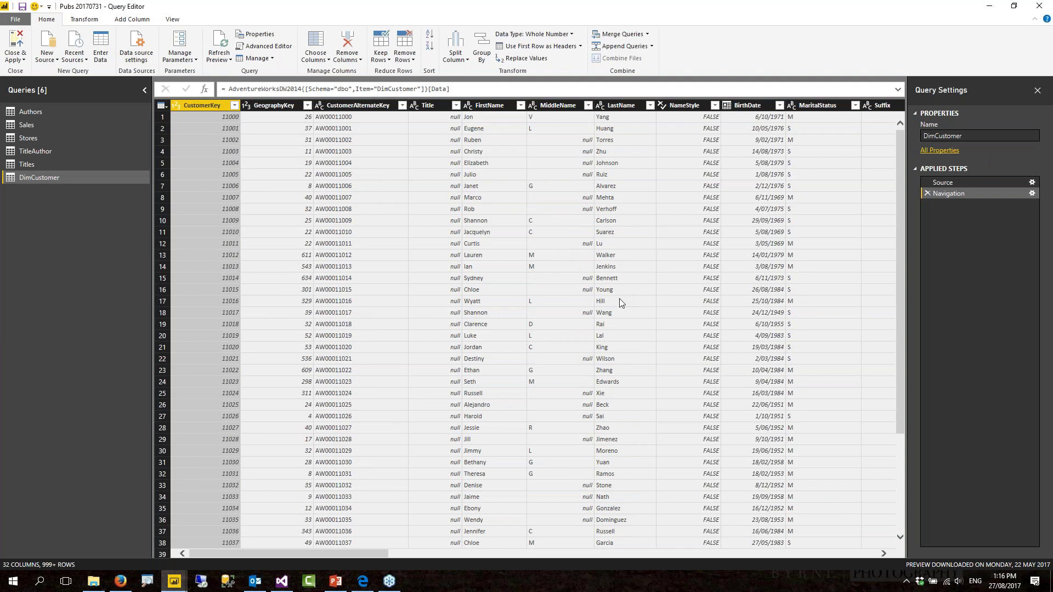
# Step: Examine DimCustomer's GeographyKey column and its structured DimGeography, FactInternetSales and FactSurveyResponse columns, marking the structured columns with rectangles on the magnified screen
pyautogui.moveTo(331, 557); pyautogui.dragTo(796, 480)
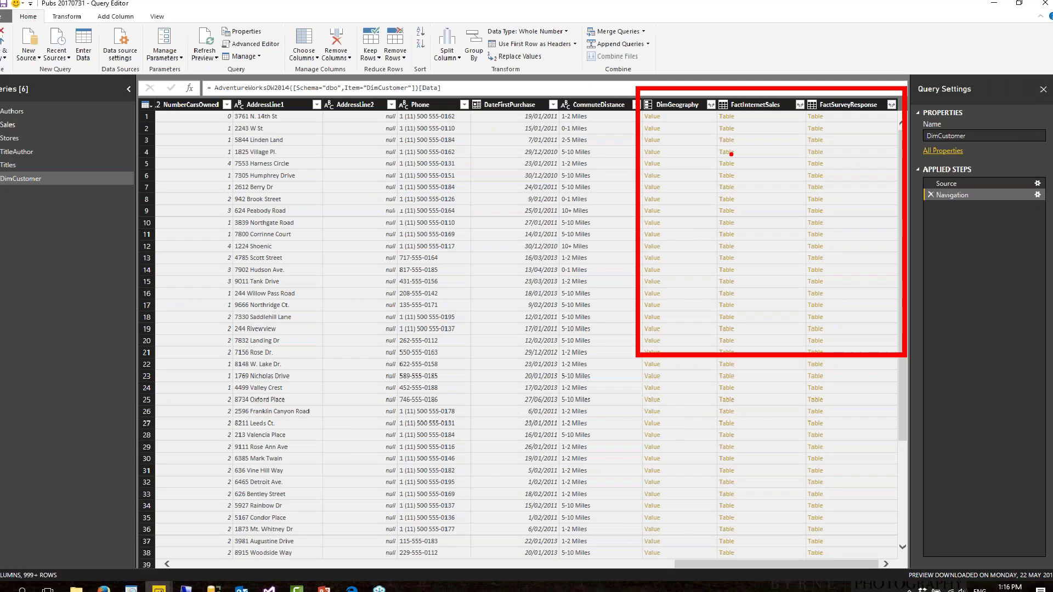
pyautogui.press('Escape')
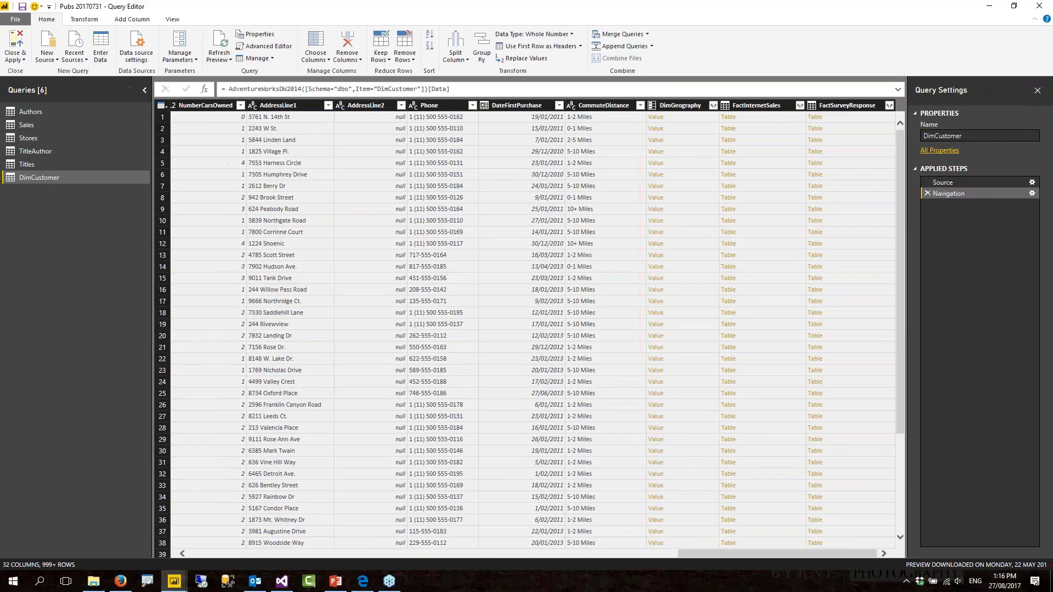
pyautogui.moveTo(723, 563)
pyautogui.mouseDown()
pyautogui.moveTo(679, 574)
pyautogui.moveTo(204, 558)
pyautogui.mouseUp()
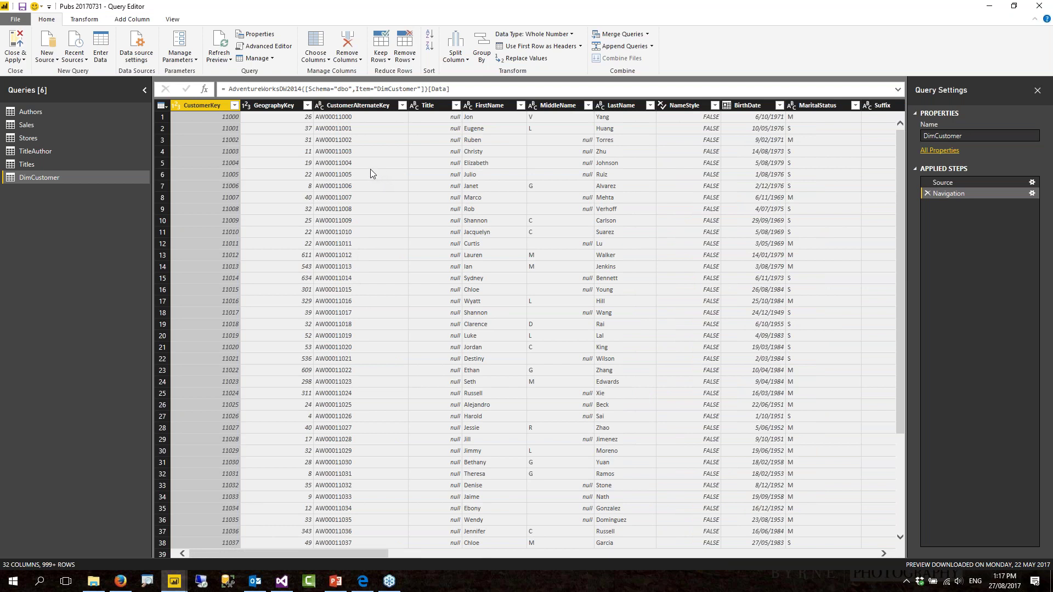
pyautogui.click(282, 106)
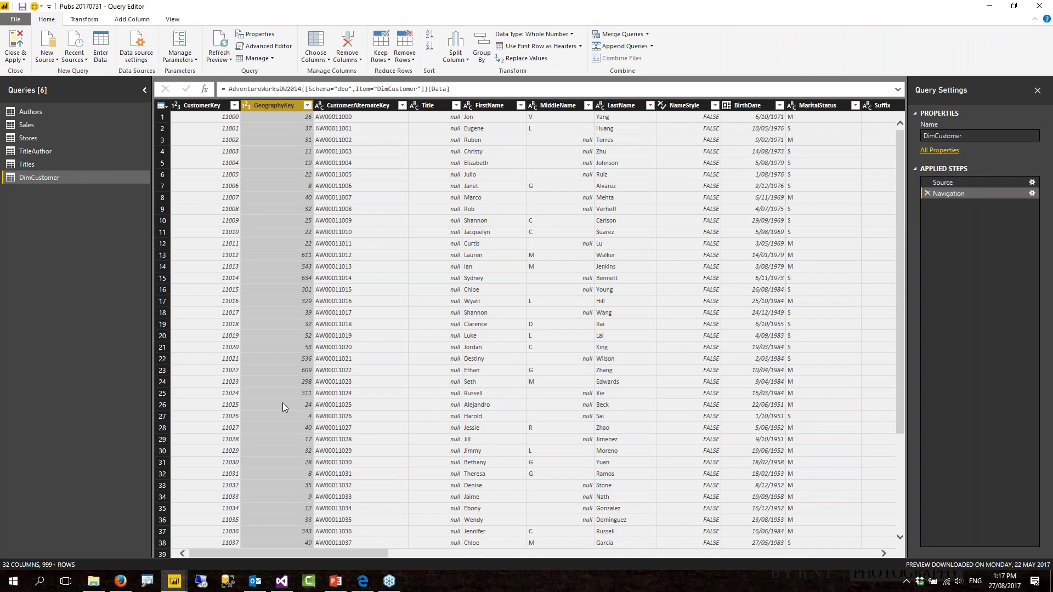
pyautogui.moveTo(226, 554); pyautogui.dragTo(755, 588)
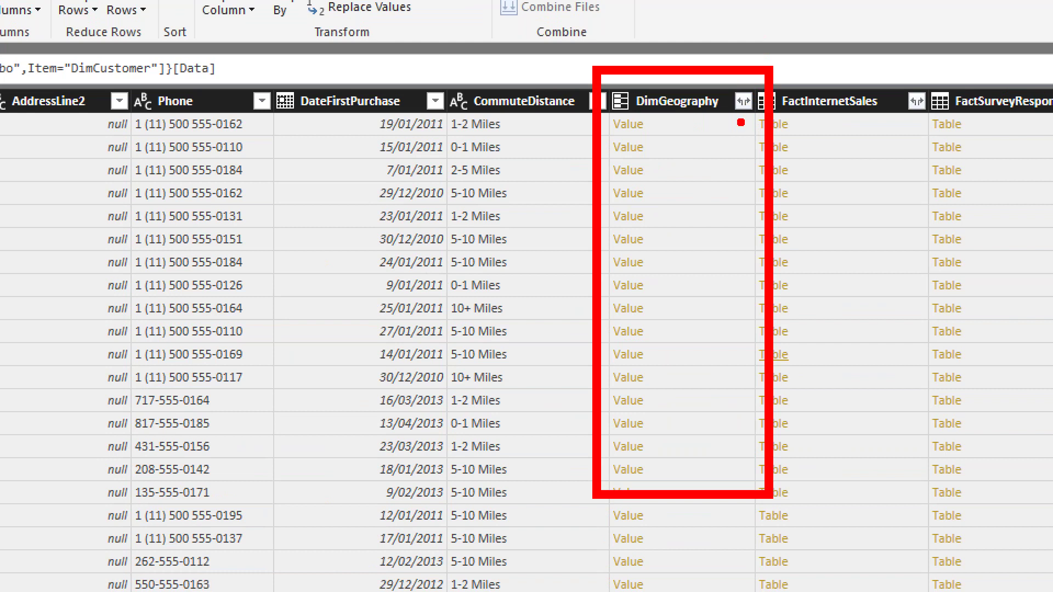
pyautogui.moveTo(737, 121)
pyautogui.mouseDown()
pyautogui.moveTo(728, 80)
pyautogui.moveTo(763, 99)
pyautogui.moveTo(751, 126)
pyautogui.moveTo(739, 125)
pyautogui.mouseUp()
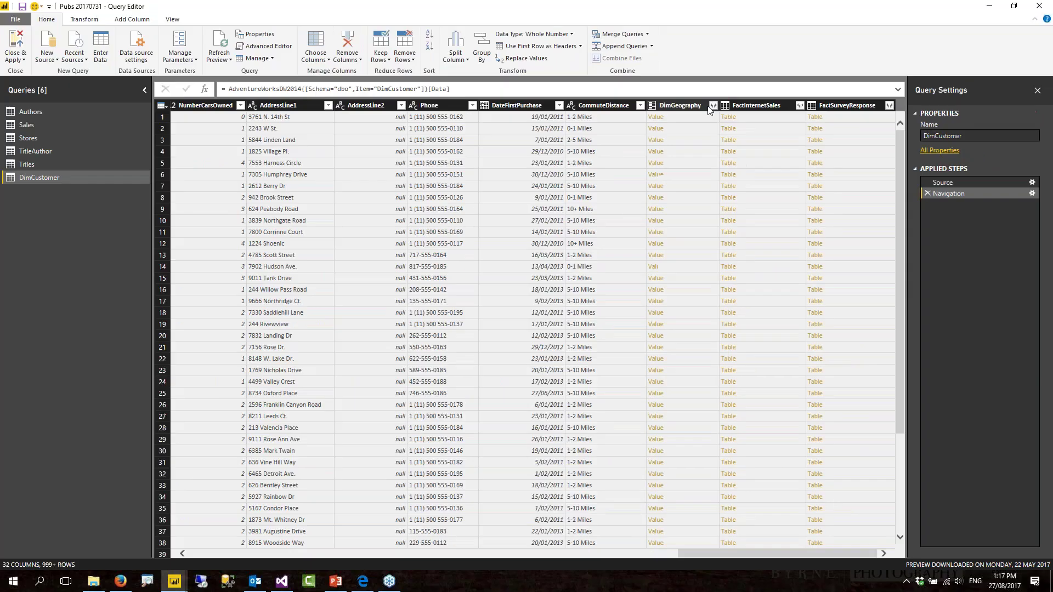
# Step: Expand the DimGeography column into only City and StateProvinceName, without using the original column name as prefix
pyautogui.click(743, 101)
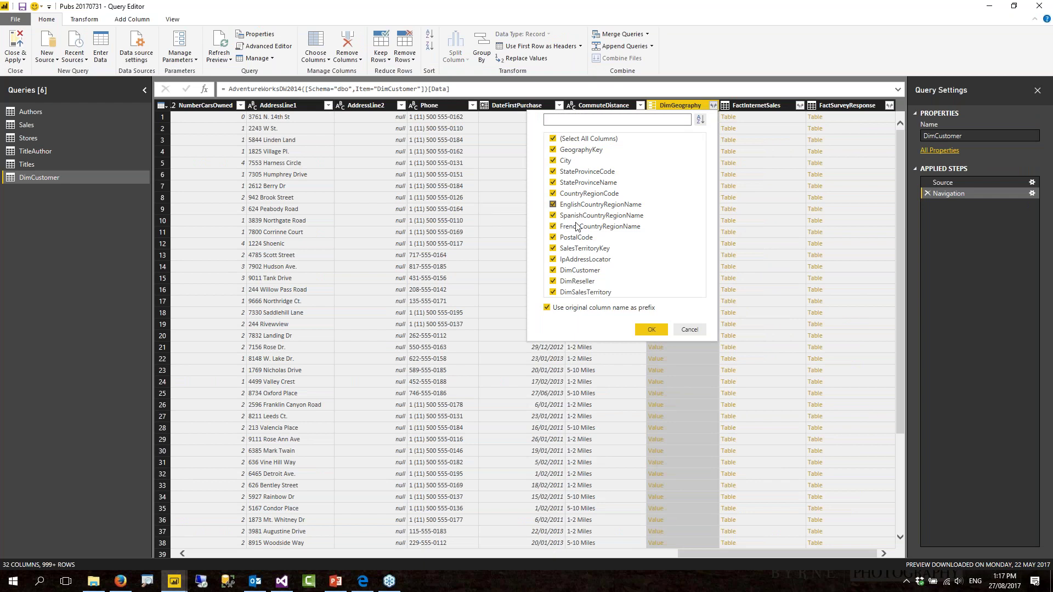
pyautogui.click(547, 308)
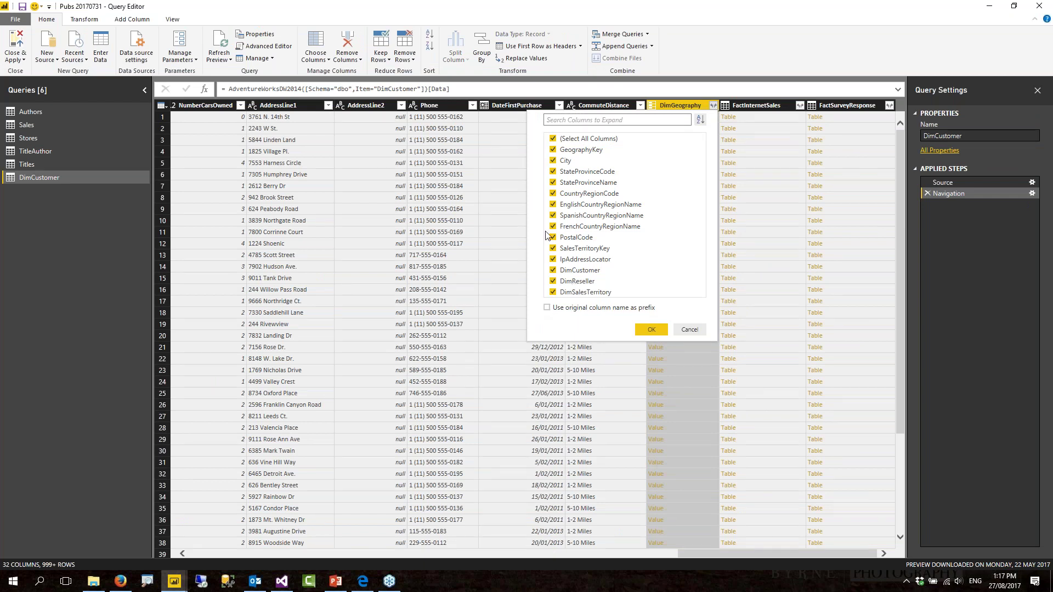
pyautogui.click(552, 138)
pyautogui.click(553, 161)
pyautogui.click(553, 182)
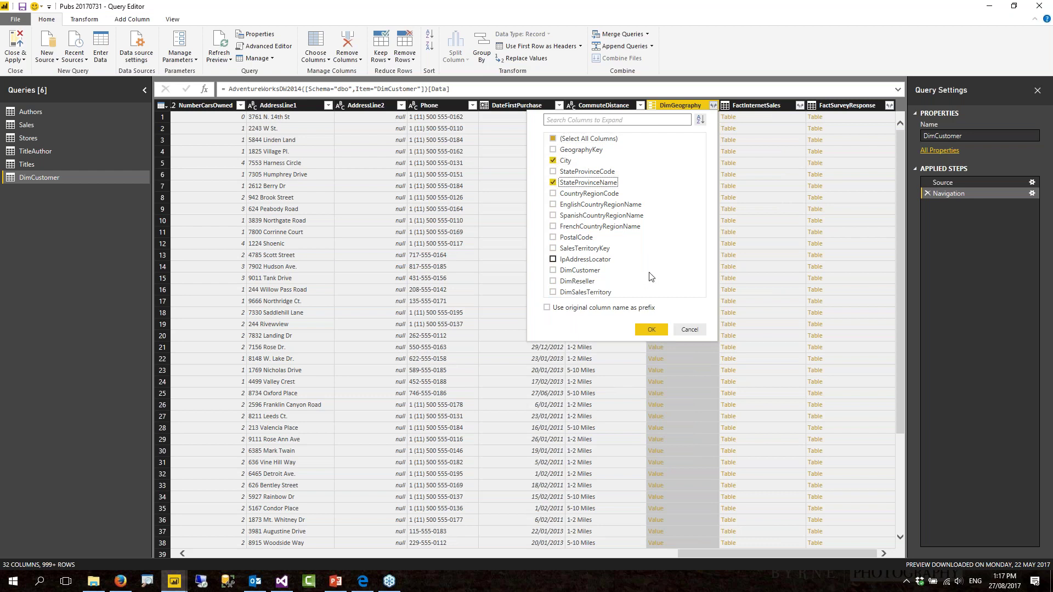
pyautogui.click(651, 329)
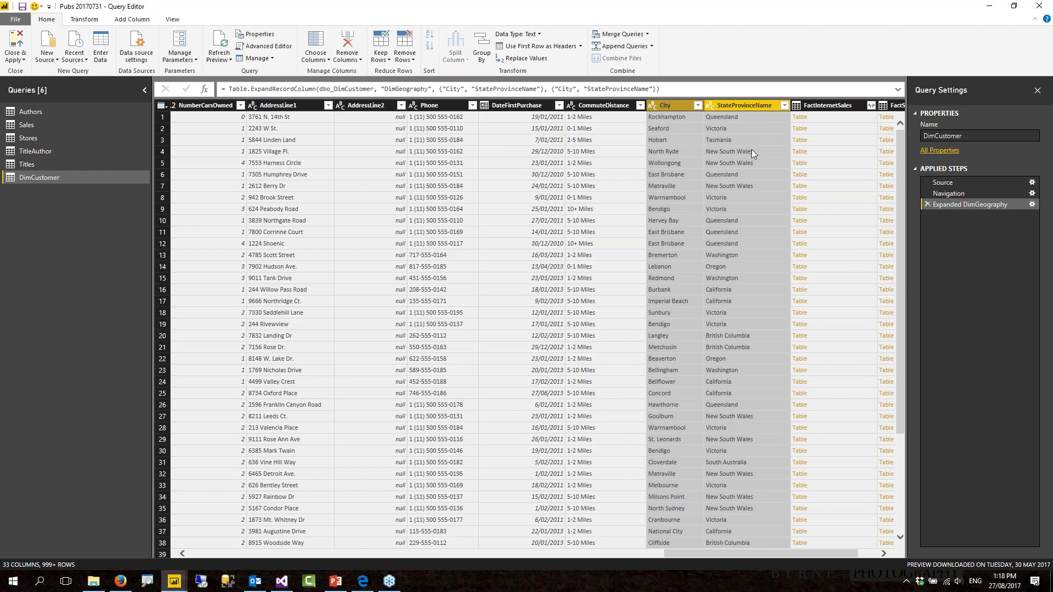
# Step: View the native query of the Expanded DimGeography step, examine its left outer join to DimGeography, and return to the Query Editor
pyautogui.rightClick(964, 209)
pyautogui.click(994, 304)
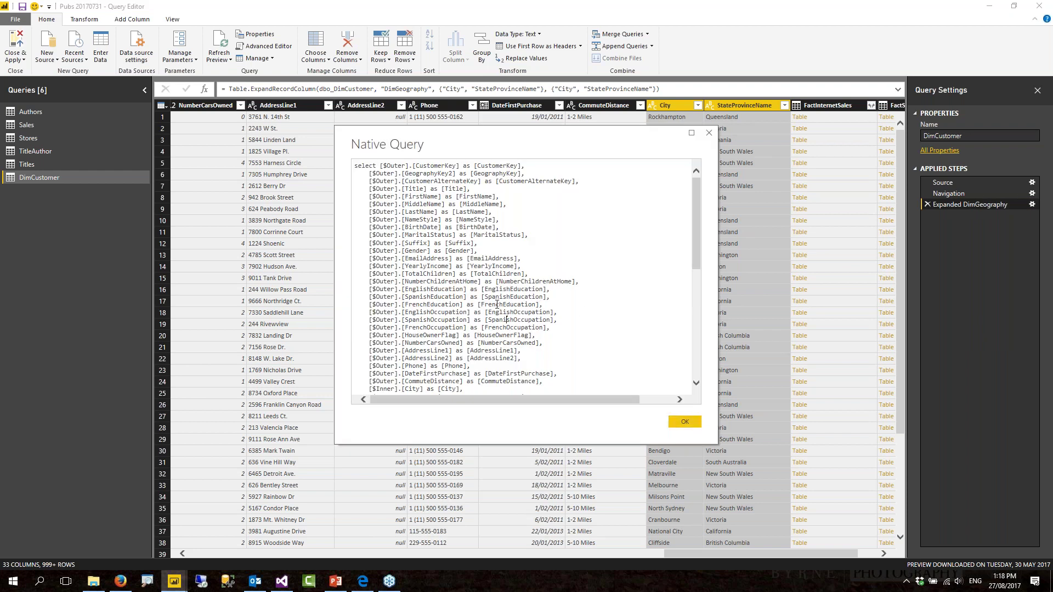
pyautogui.scroll(-10, 429, 246)
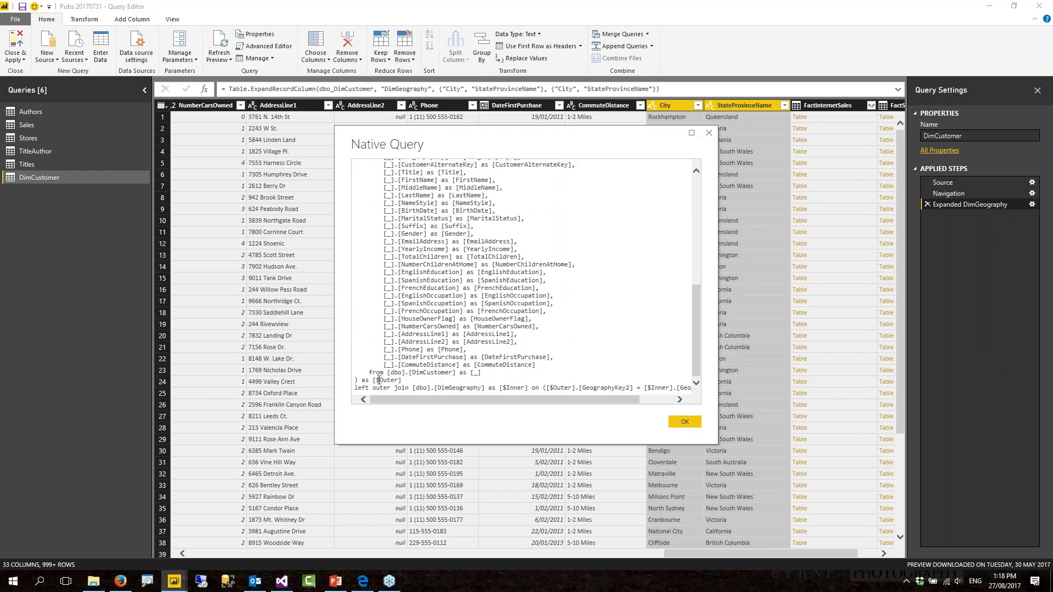
pyautogui.moveTo(370, 379); pyautogui.dragTo(499, 388)
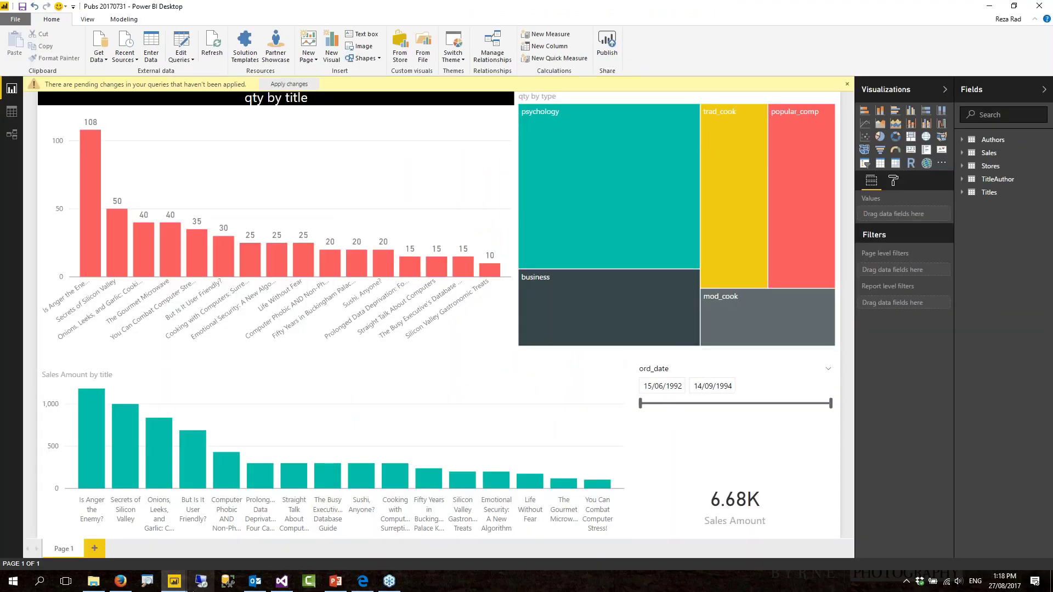
pyautogui.moveTo(174, 580)
pyautogui.click(360, 539)
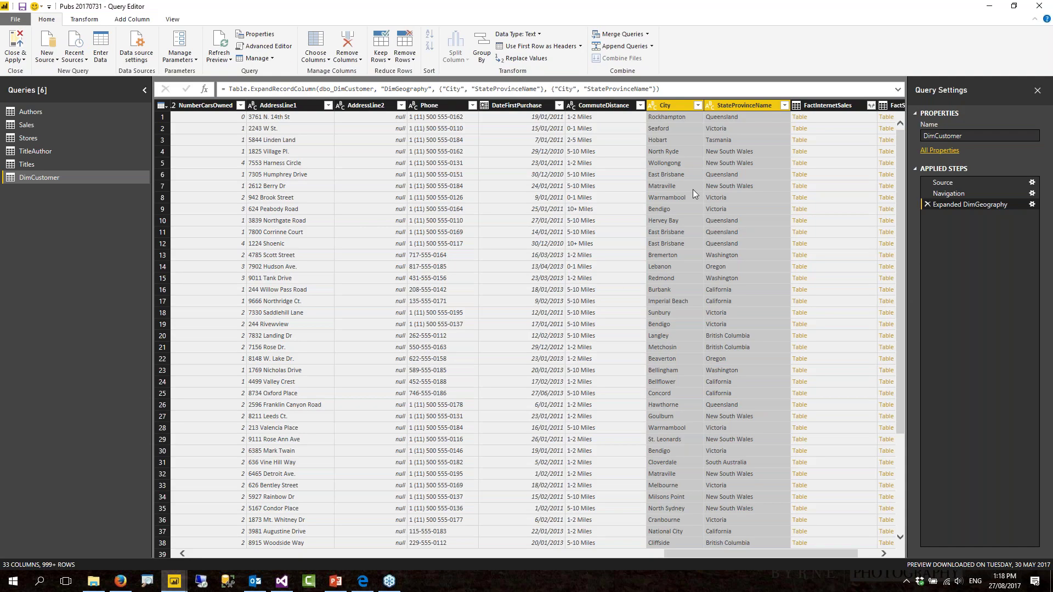
# Step: Inspect the FactInternetSales and FactSurveyResponse table columns, compare the Expand and Aggregate options for FactInternetSales, and cancel the expansion
pyautogui.click(837, 105)
pyautogui.moveTo(709, 554); pyautogui.dragTo(764, 554)
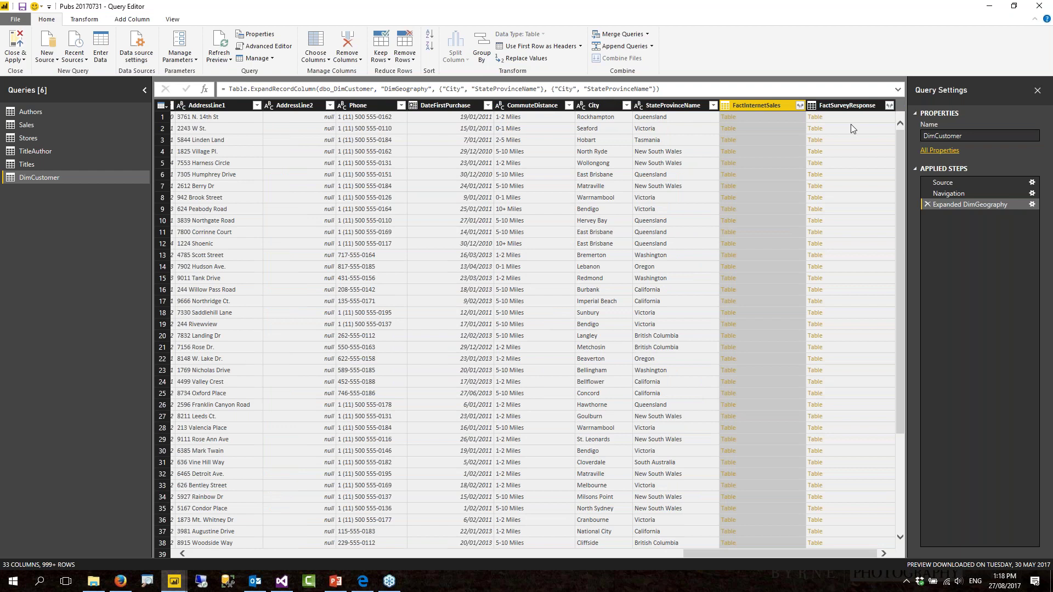
pyautogui.click(853, 105)
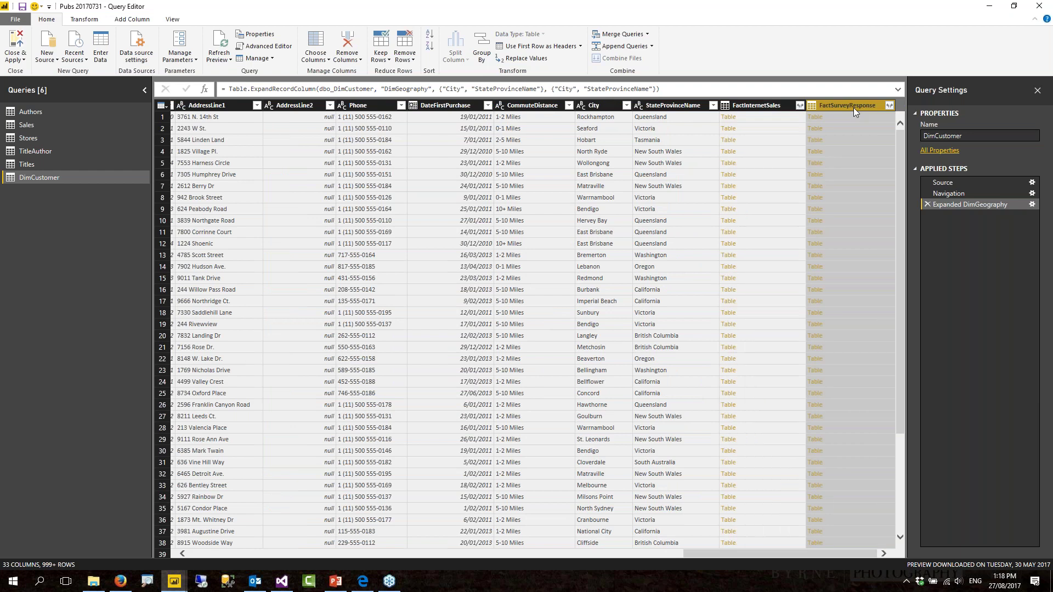
pyautogui.click(800, 105)
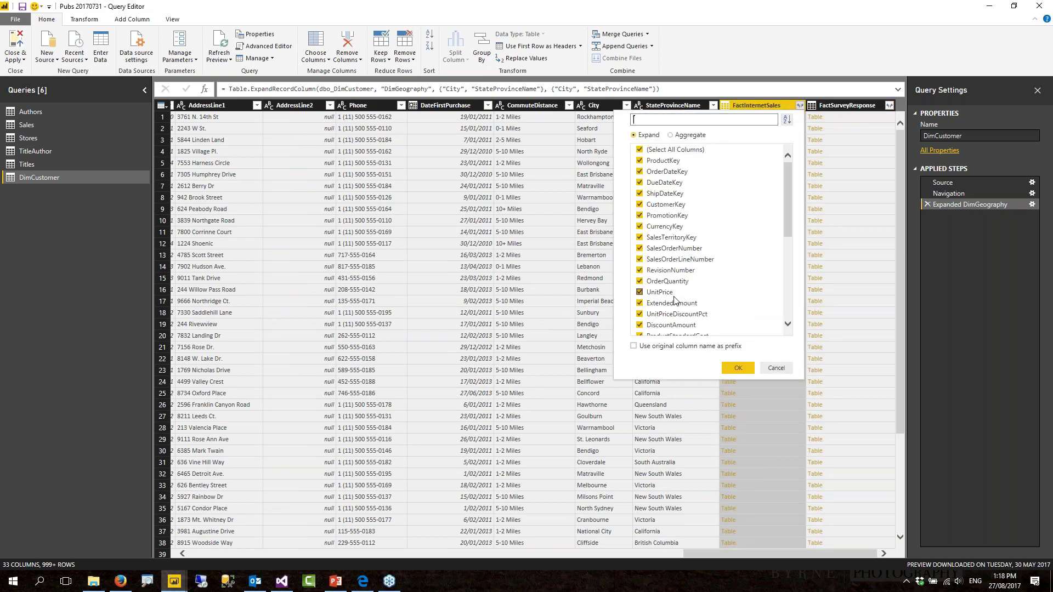
pyautogui.click(688, 135)
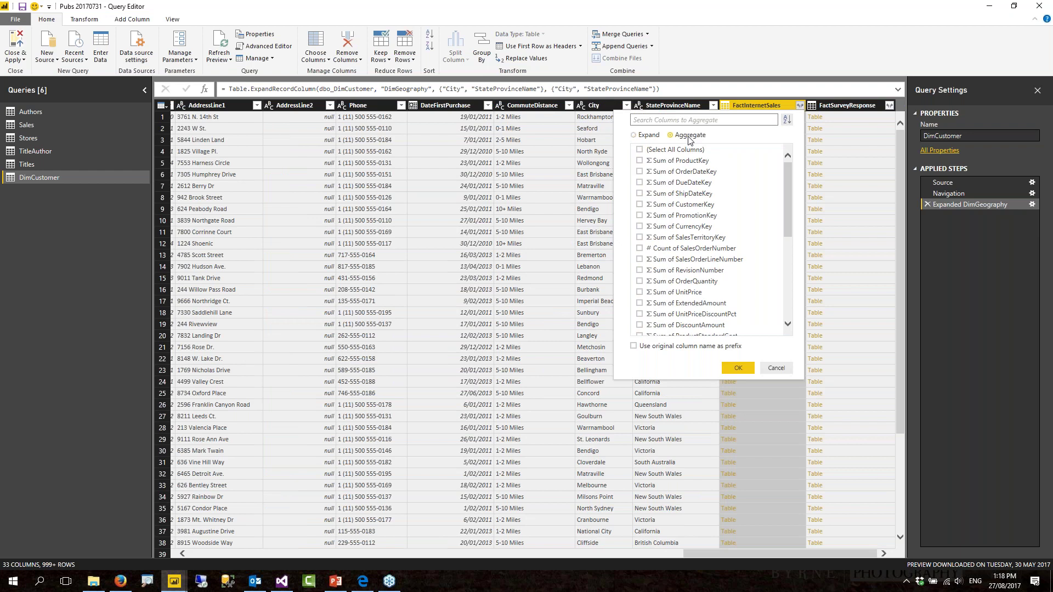
pyautogui.click(642, 136)
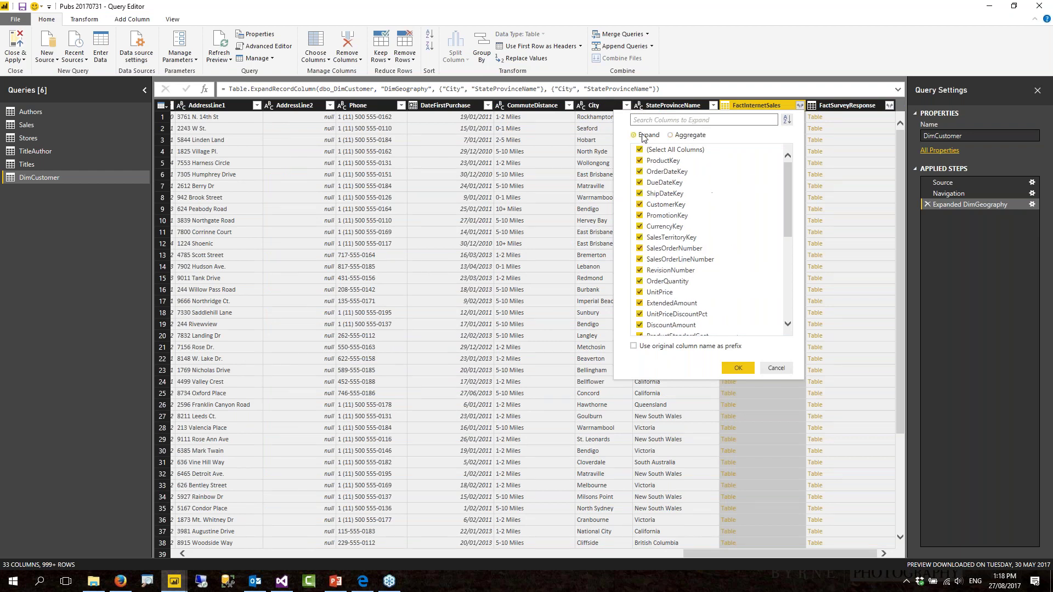
pyautogui.click(782, 370)
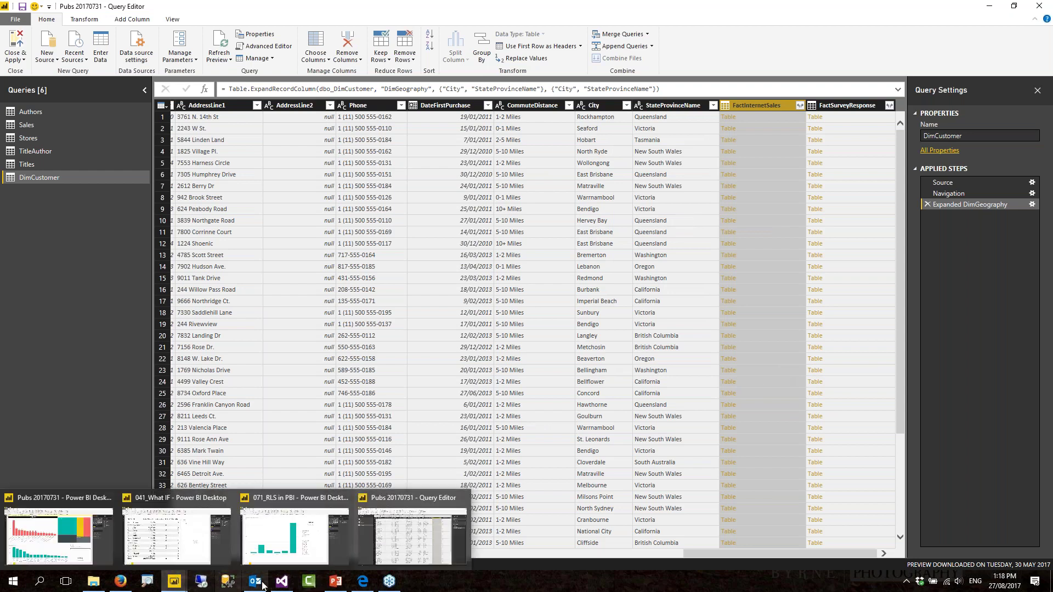
# Step: Switch to PowerPoint, present the "4- DAX What-If Parameter" slide in full screen, and end the slide show
pyautogui.click(334, 584)
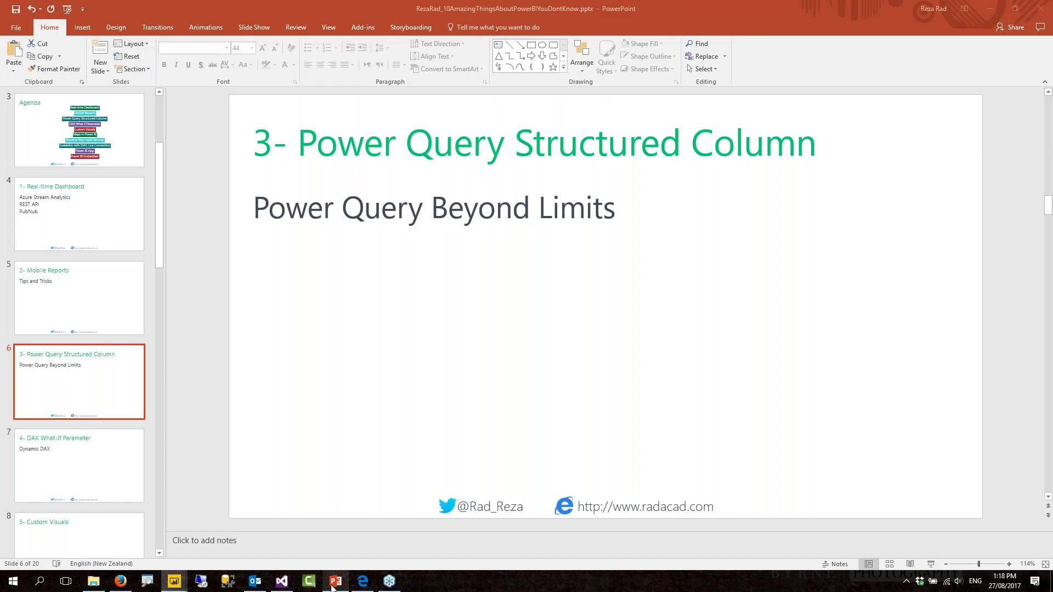
pyautogui.click(62, 471)
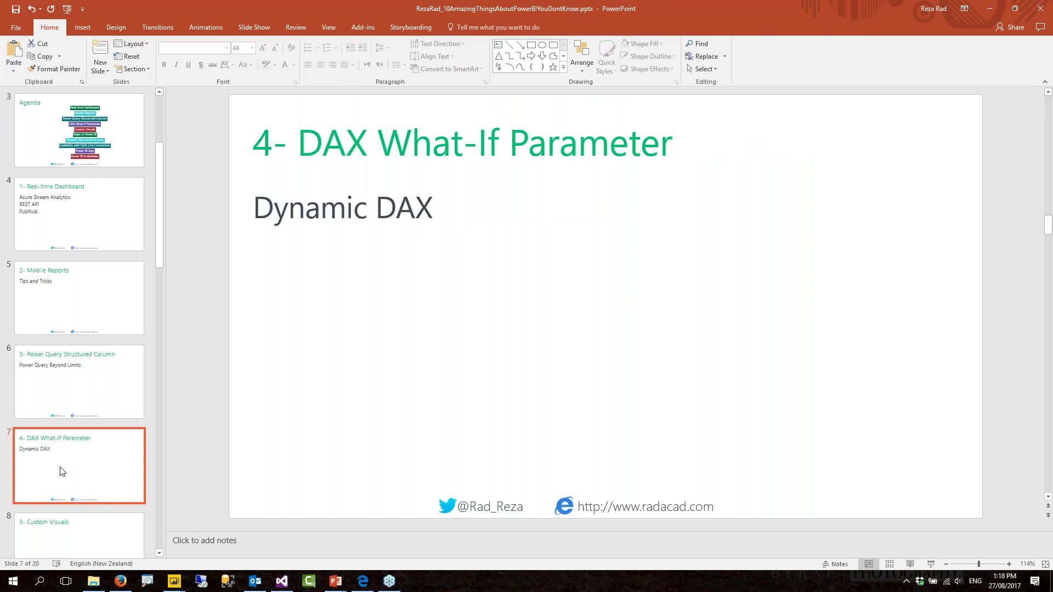
pyautogui.hotkey('shift', 'F5')
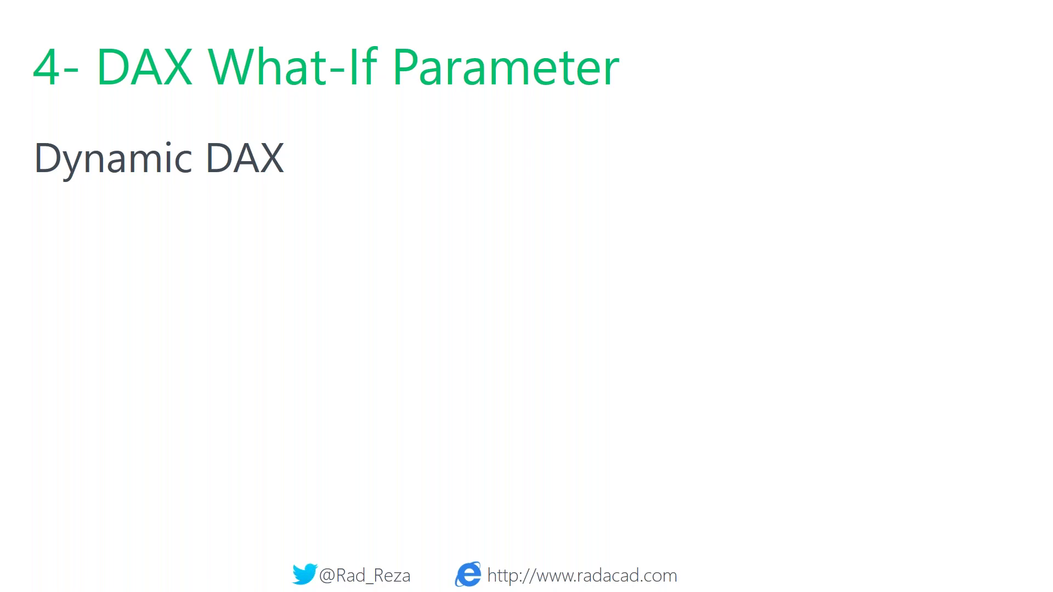
pyautogui.press('Escape')
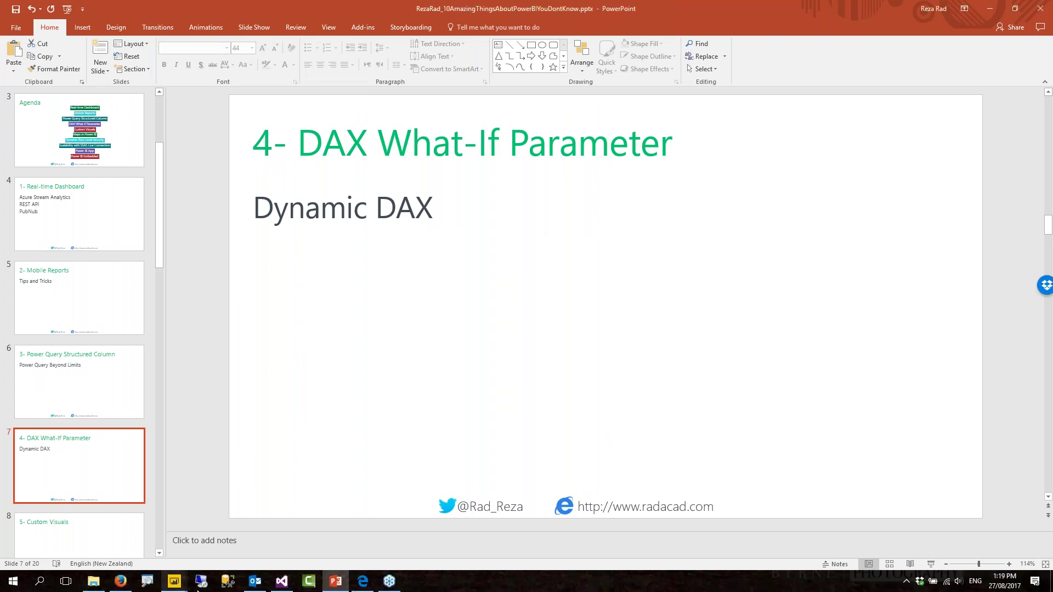
# Step: Switch to the 041_What IF report in Power BI Desktop
pyautogui.moveTo(174, 581)
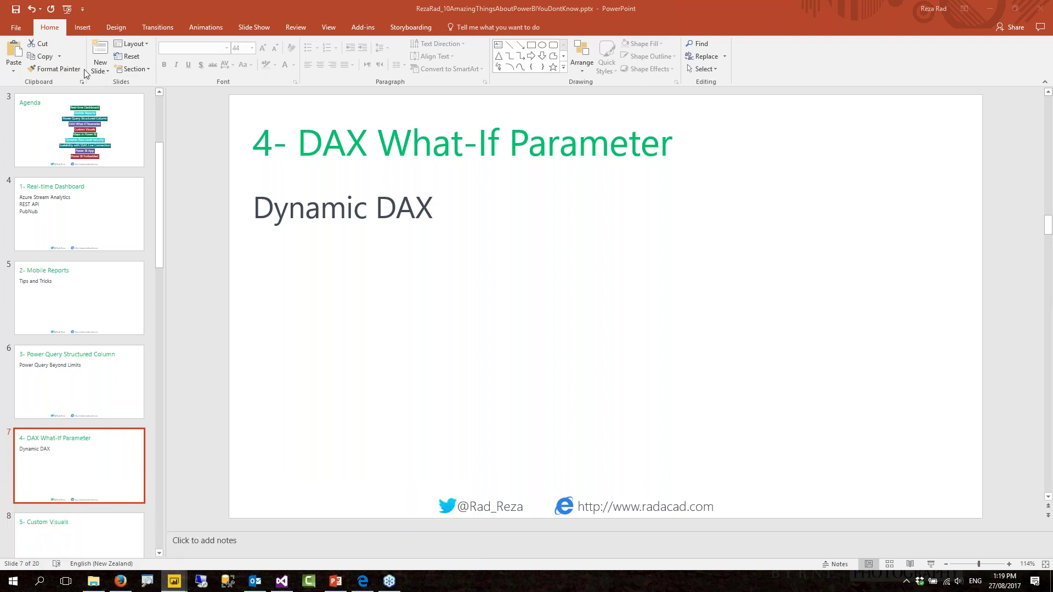
pyautogui.moveTo(0, 58); pyautogui.dragTo(199, 74)
pyautogui.doubleClick(198, 71)
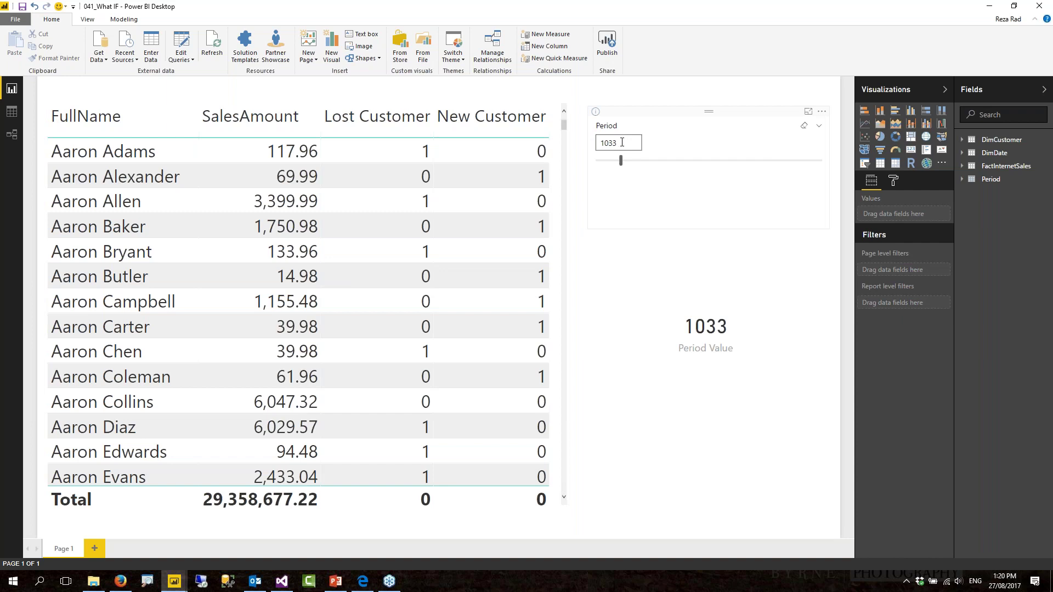
# Step: Try the Period slicer at 800 and 1209, and highlight and clear the third customer's row in the sales table
pyautogui.moveTo(620, 160); pyautogui.dragTo(597, 168)
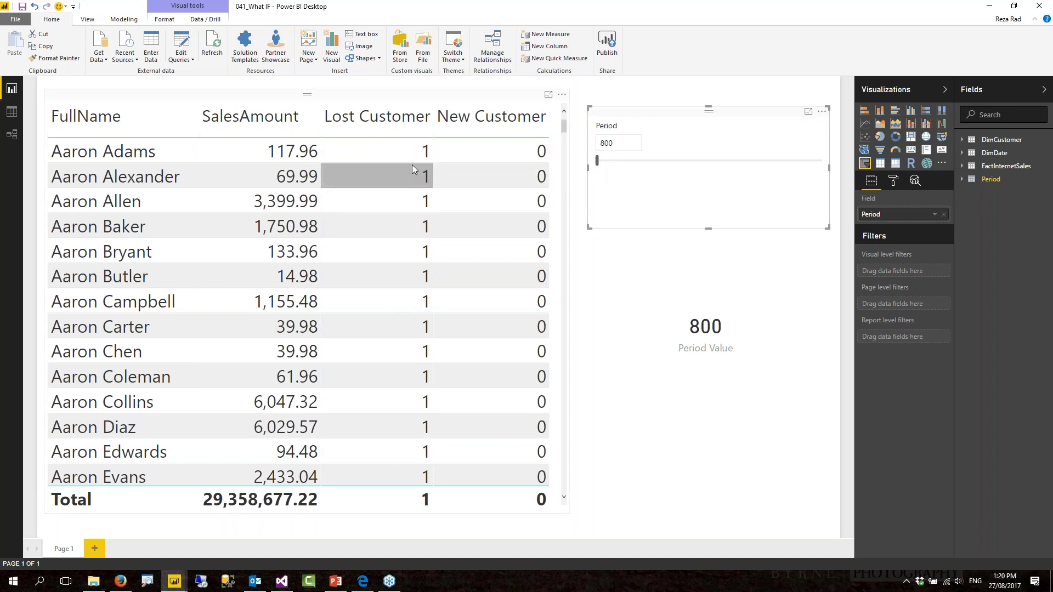
pyautogui.moveTo(599, 166); pyautogui.dragTo(639, 163)
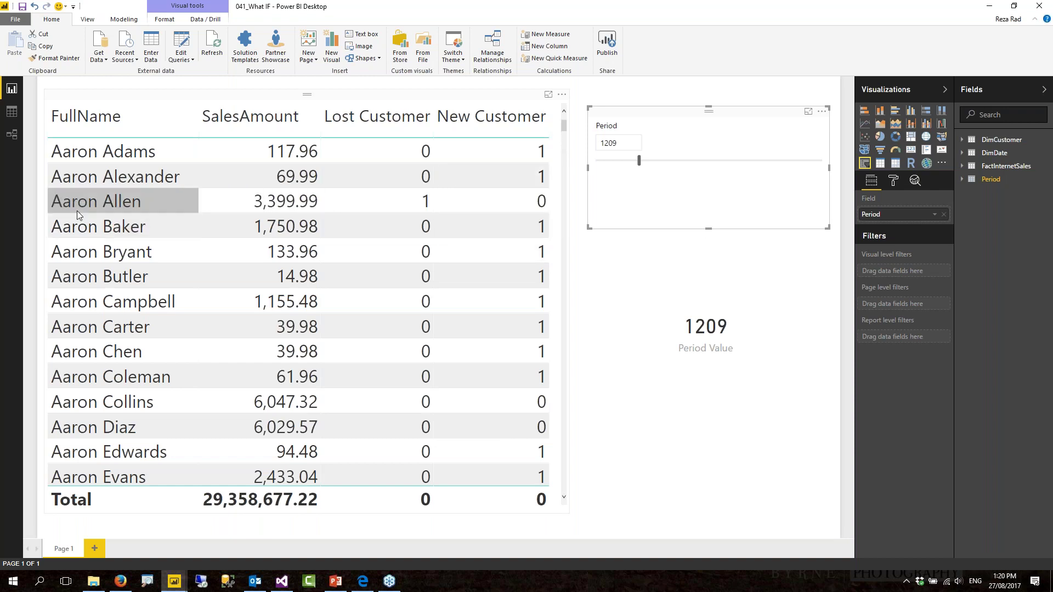
pyautogui.click(55, 204)
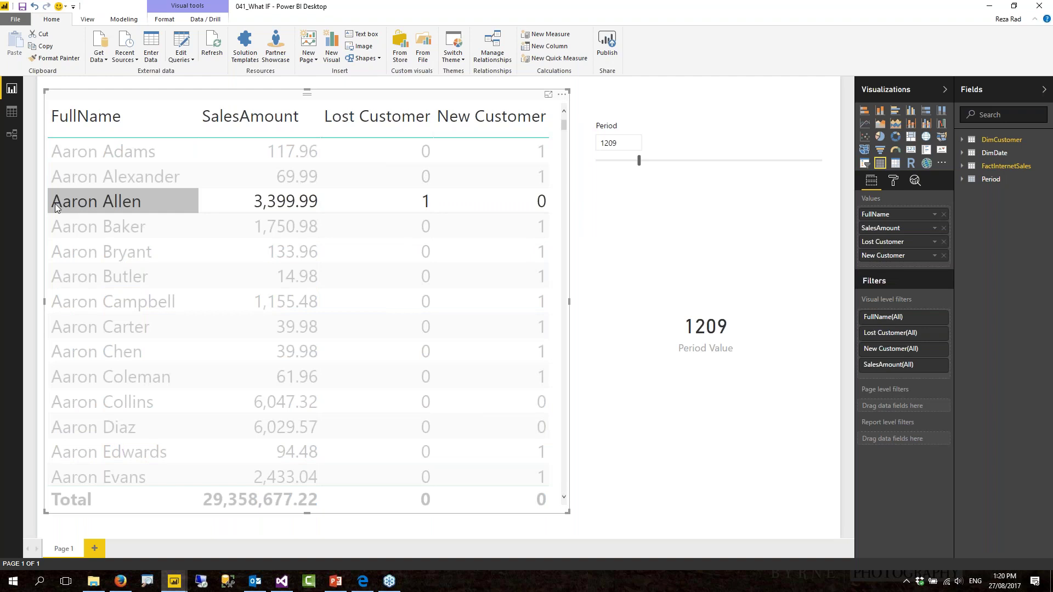
pyautogui.click(55, 203)
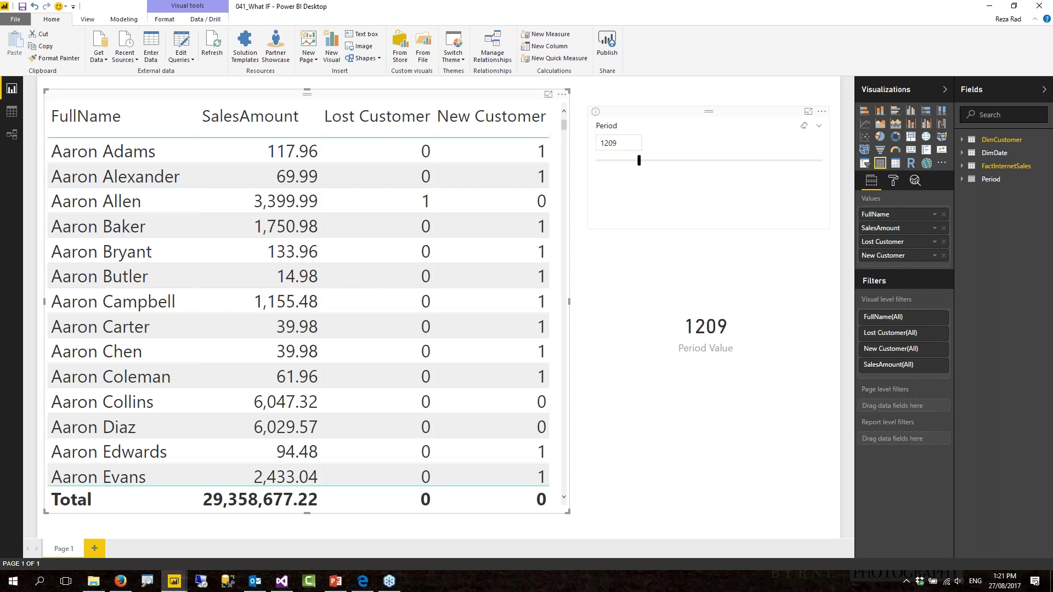
# Step: Review the name, data type and increment settings of a new what-if parameter, and cancel its creation
pyautogui.click(672, 116)
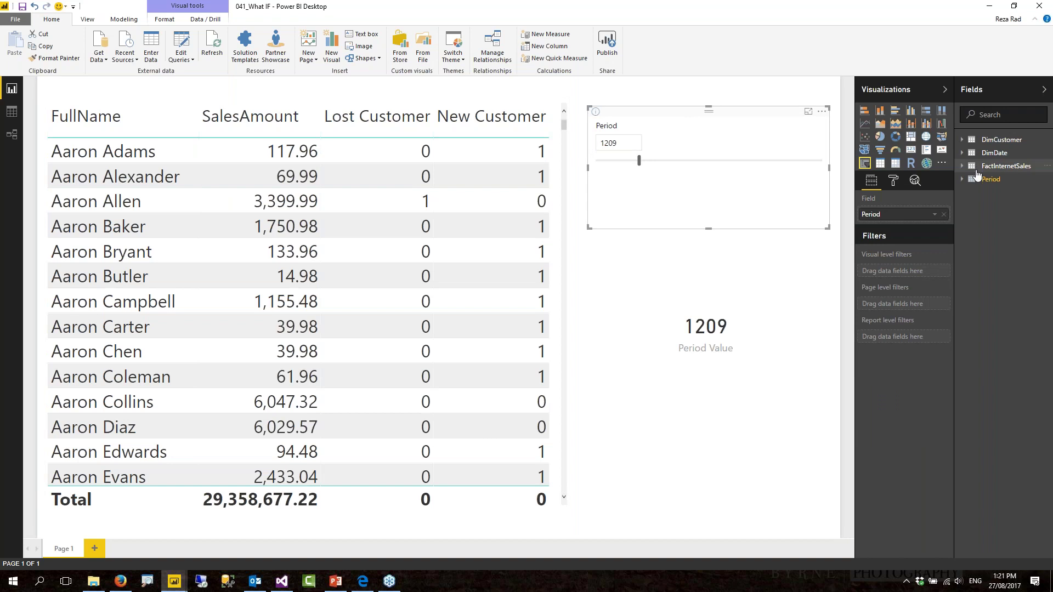
pyautogui.click(126, 20)
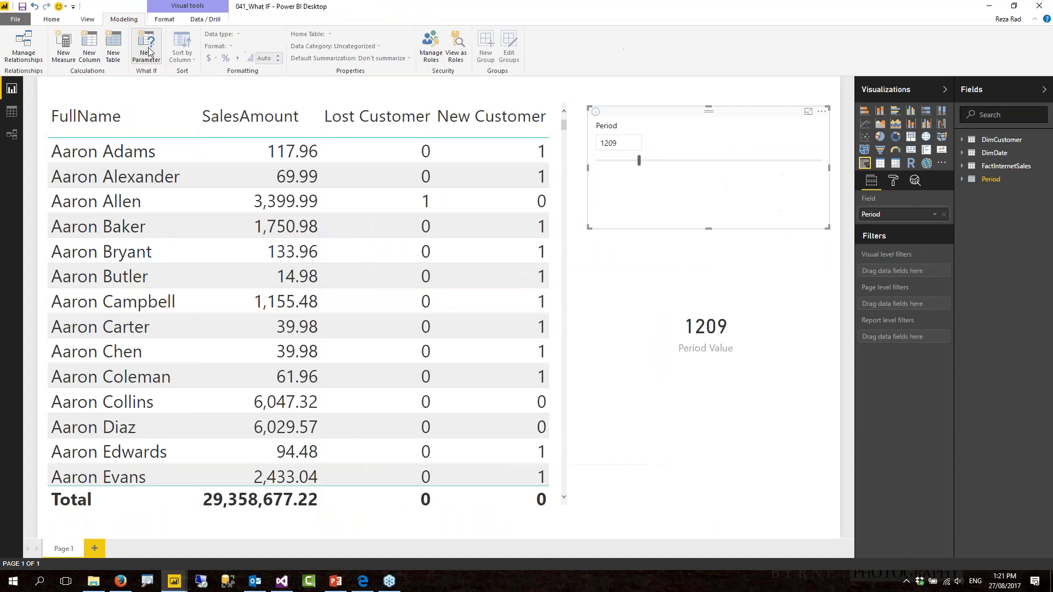
pyautogui.click(153, 67)
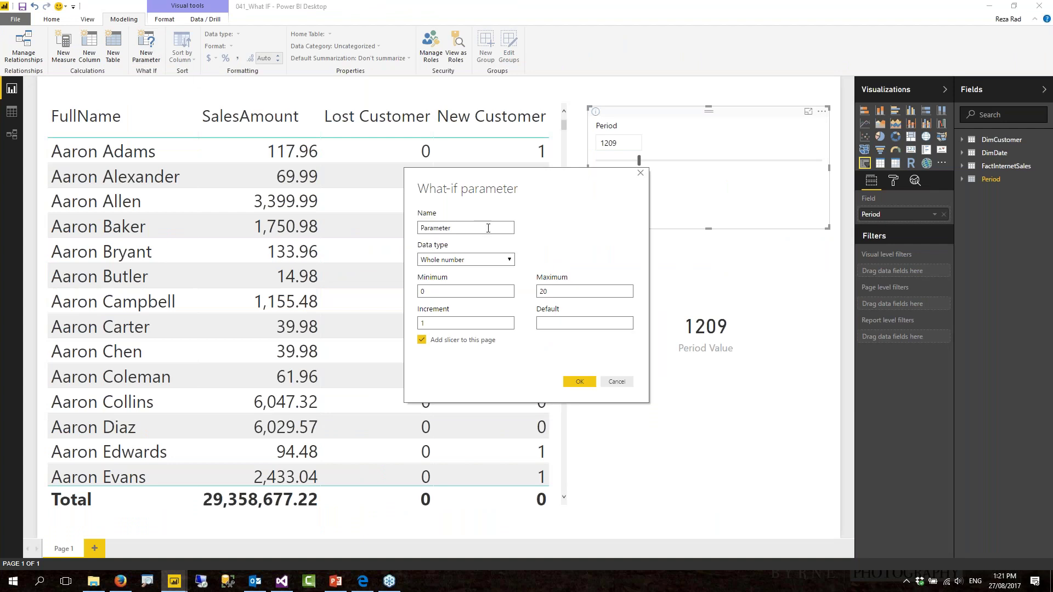
pyautogui.moveTo(463, 230); pyautogui.dragTo(400, 227)
pyautogui.click(468, 259)
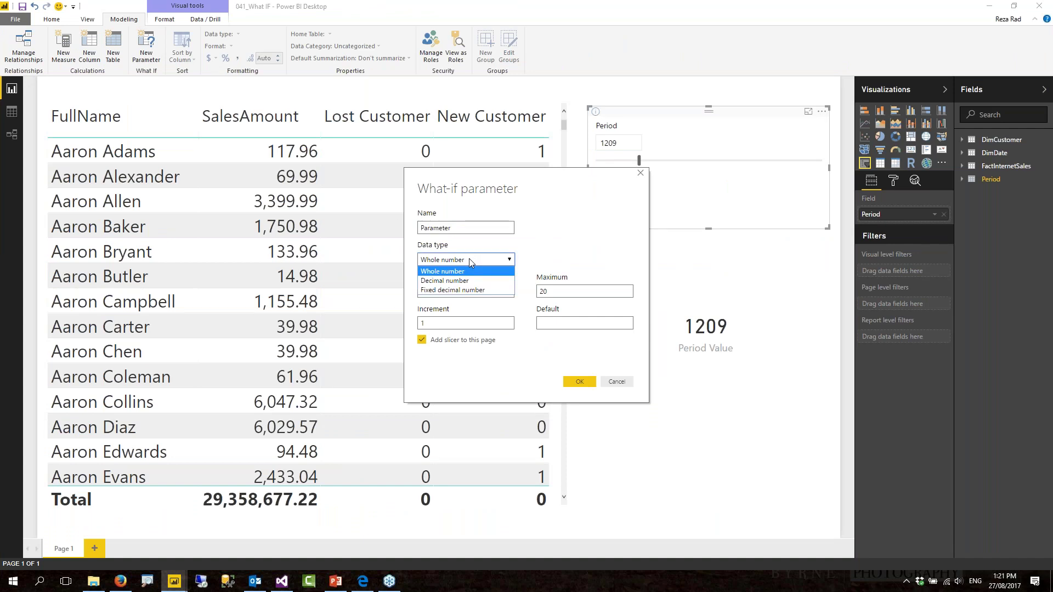
pyautogui.click(544, 257)
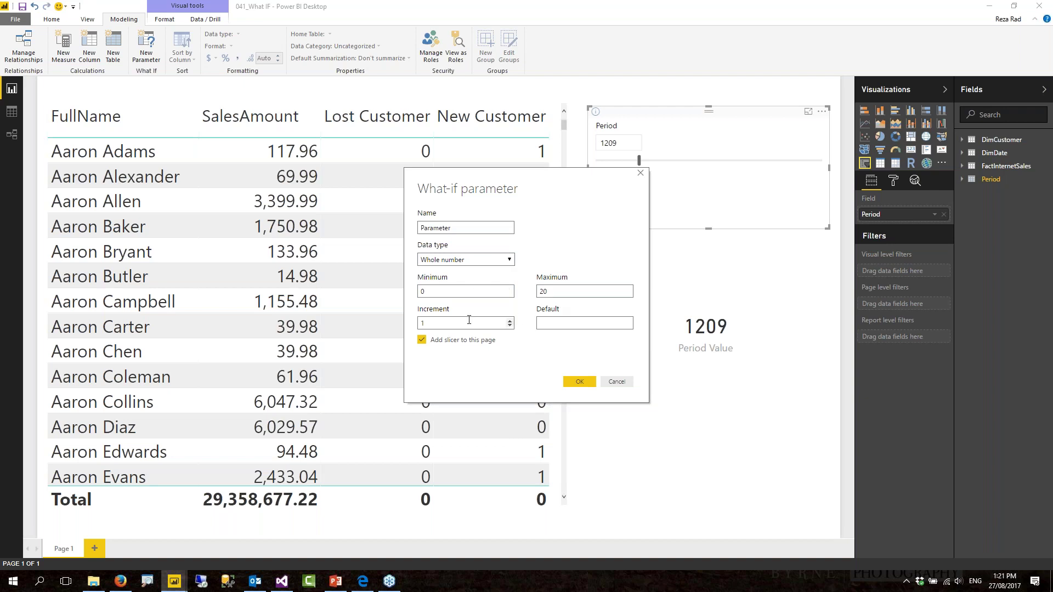
pyautogui.click(442, 323)
pyautogui.click(616, 382)
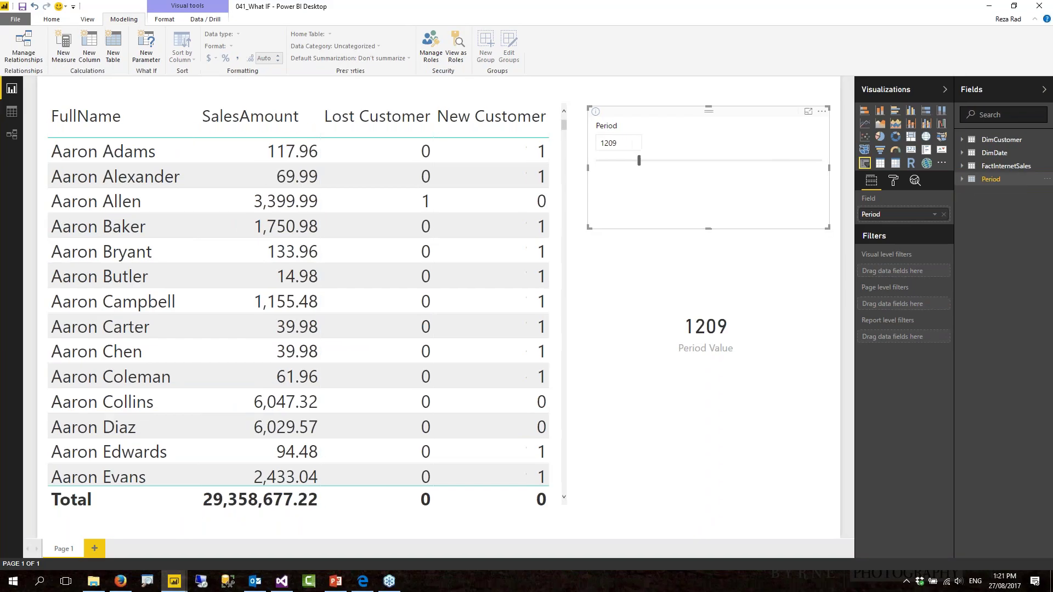
# Step: Inspect the formulas of the Period table and its Period Value measure, and set the Period slicer to 1101 to test the card
pyautogui.click(962, 180)
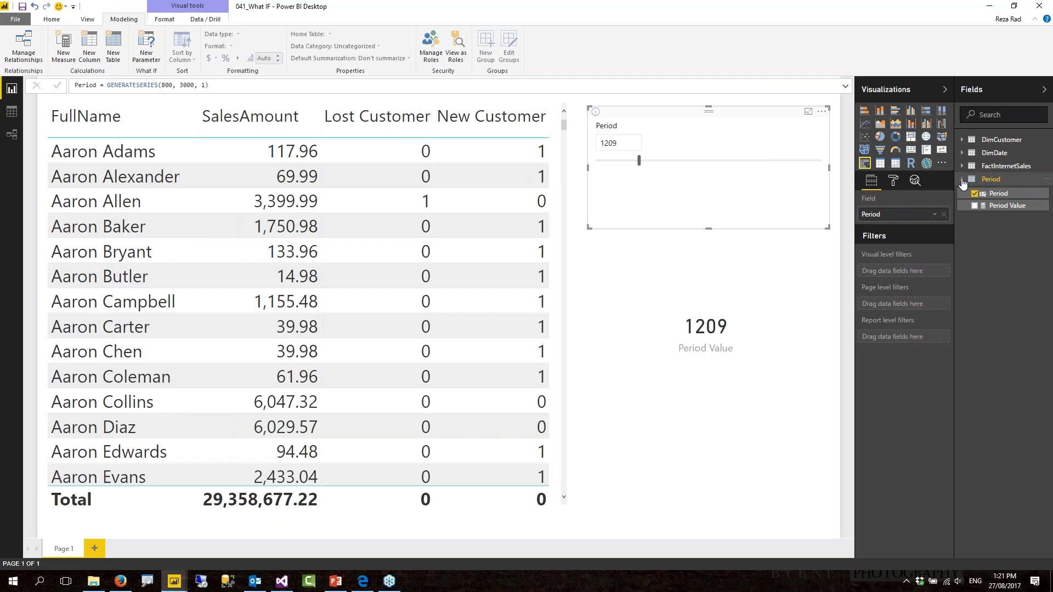
pyautogui.click(1001, 207)
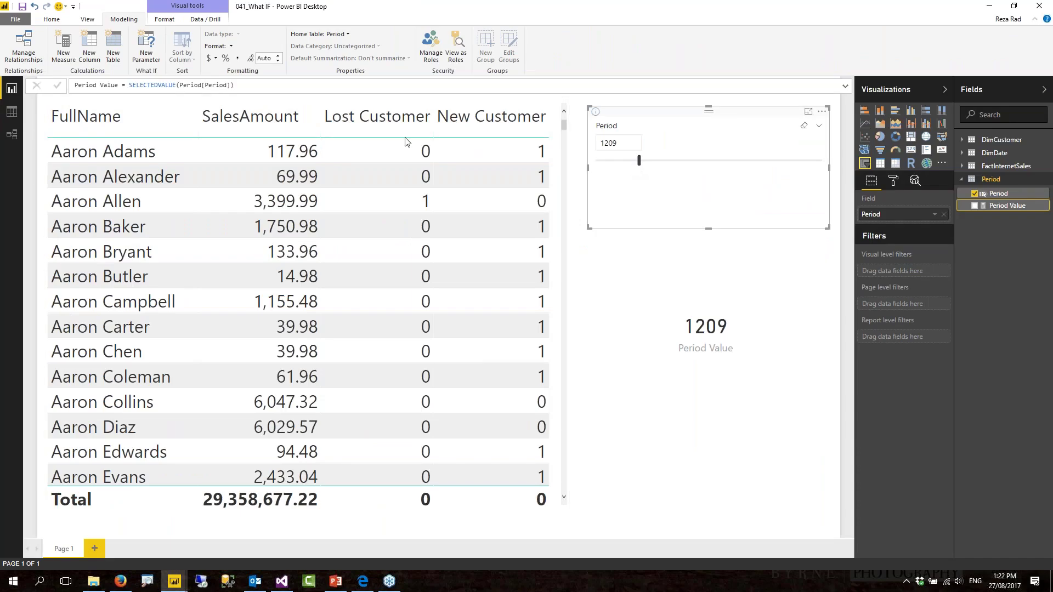
pyautogui.click(692, 329)
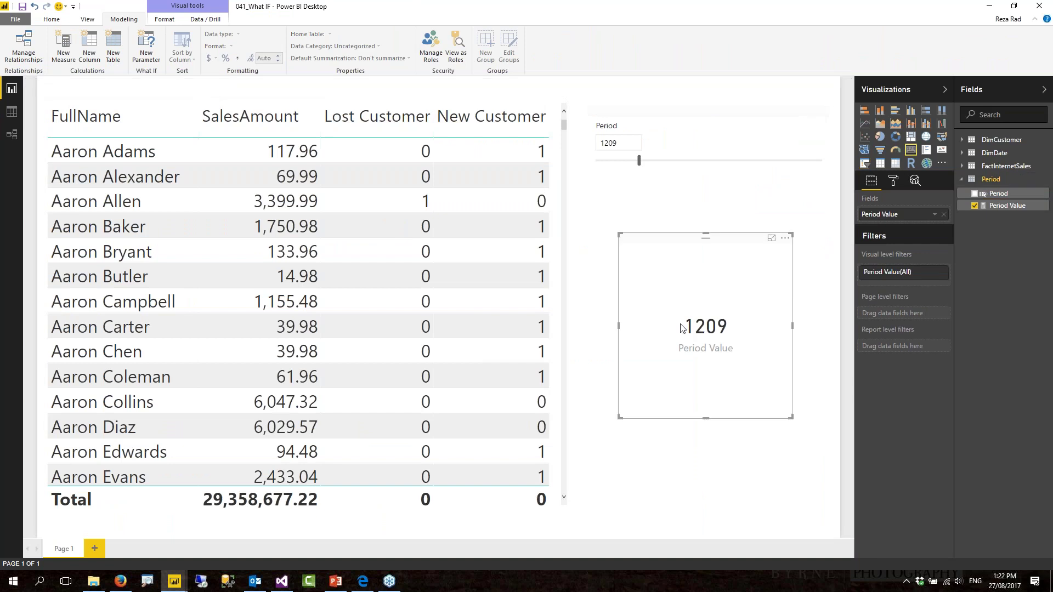
pyautogui.moveTo(639, 159); pyautogui.dragTo(629, 160)
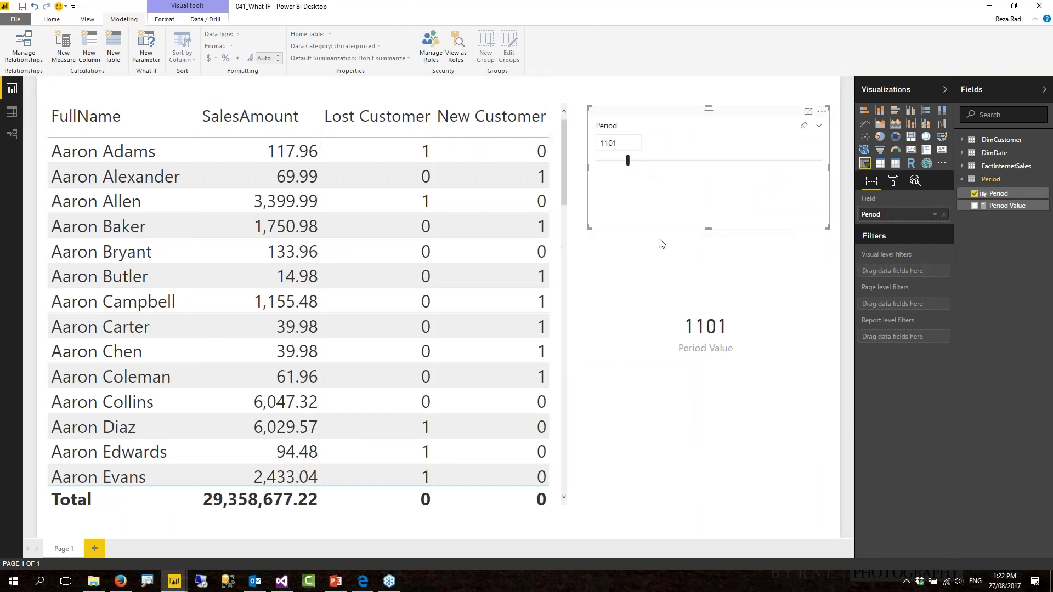
pyautogui.click(702, 329)
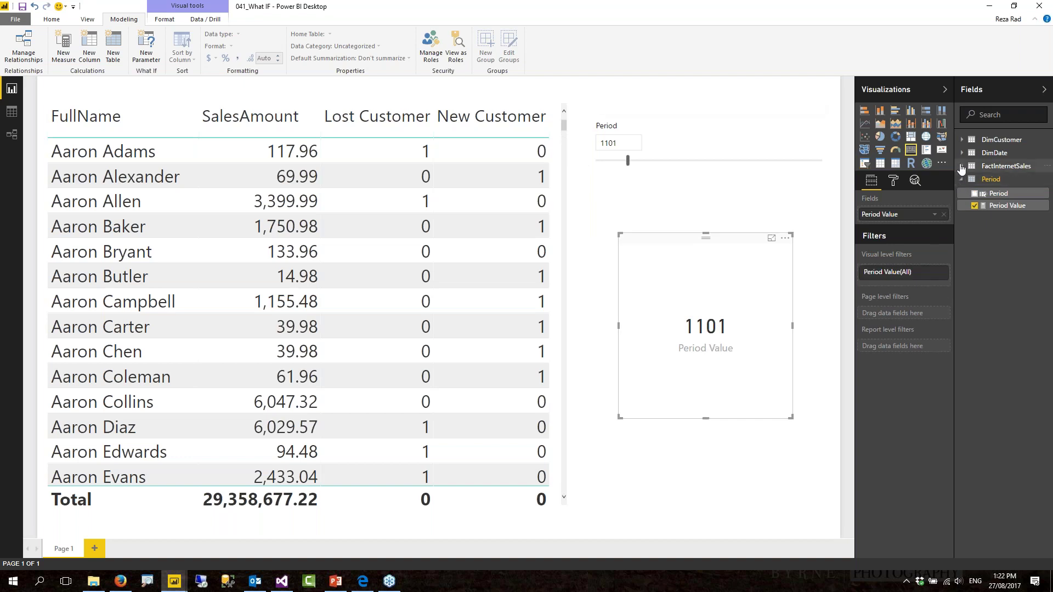
# Step: Show the Last Period Sales formula from FactInternetSales, underline Period[Period Value] and bracket the whole expression on the magnified screen
pyautogui.click(961, 166)
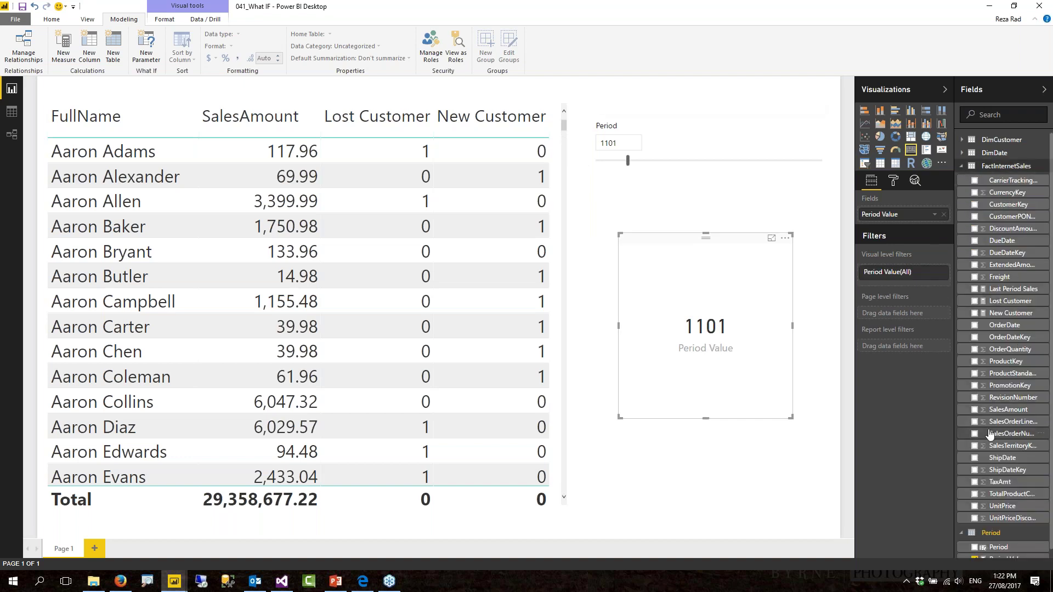
pyautogui.click(1008, 289)
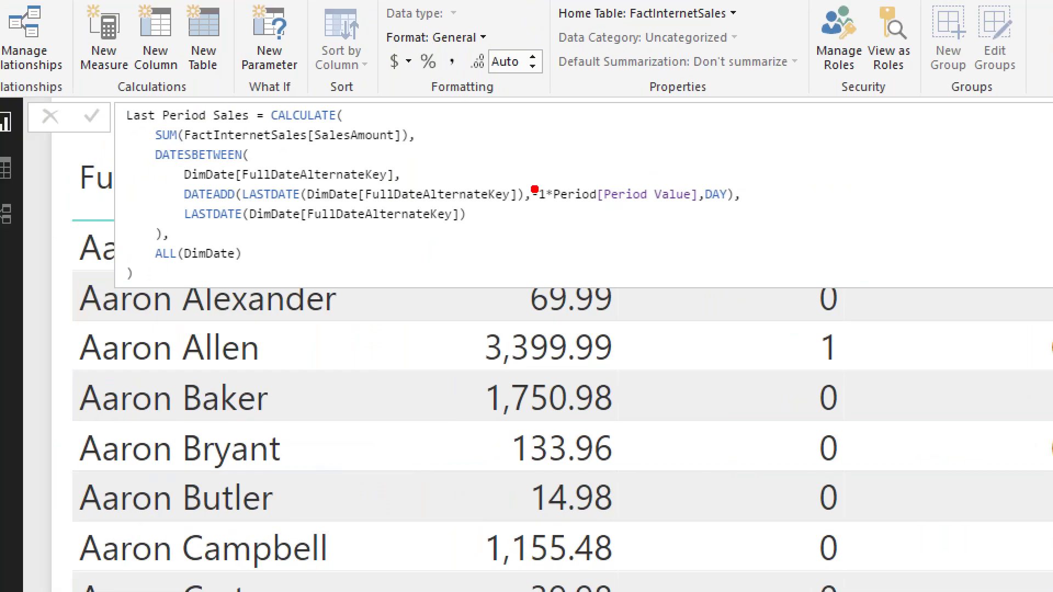
pyautogui.moveTo(546, 216); pyautogui.dragTo(700, 217)
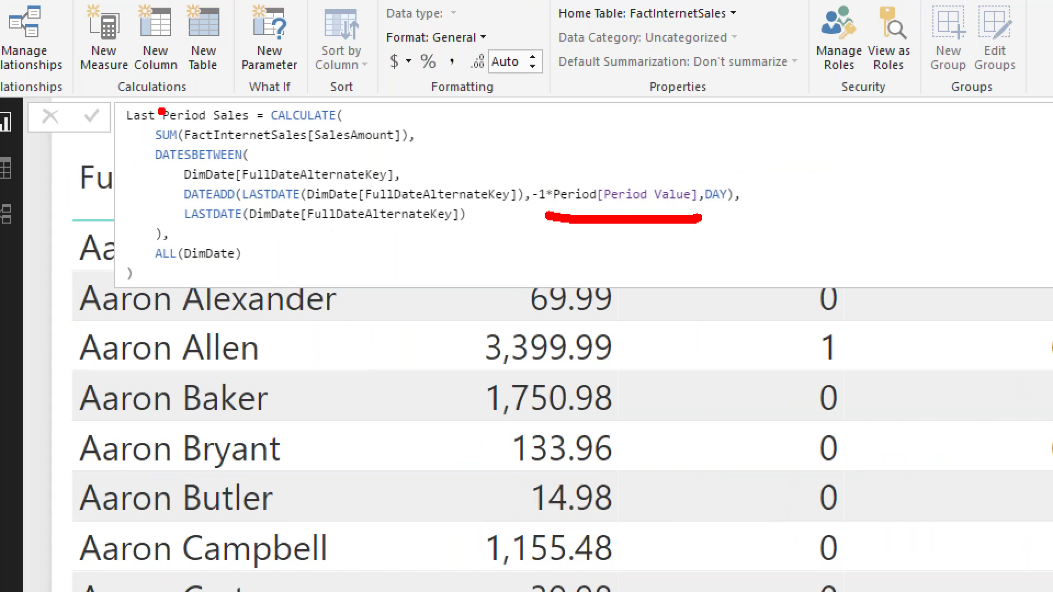
pyautogui.moveTo(120, 108)
pyautogui.mouseDown()
pyautogui.moveTo(102, 116)
pyautogui.moveTo(102, 277)
pyautogui.moveTo(119, 276)
pyautogui.mouseUp()
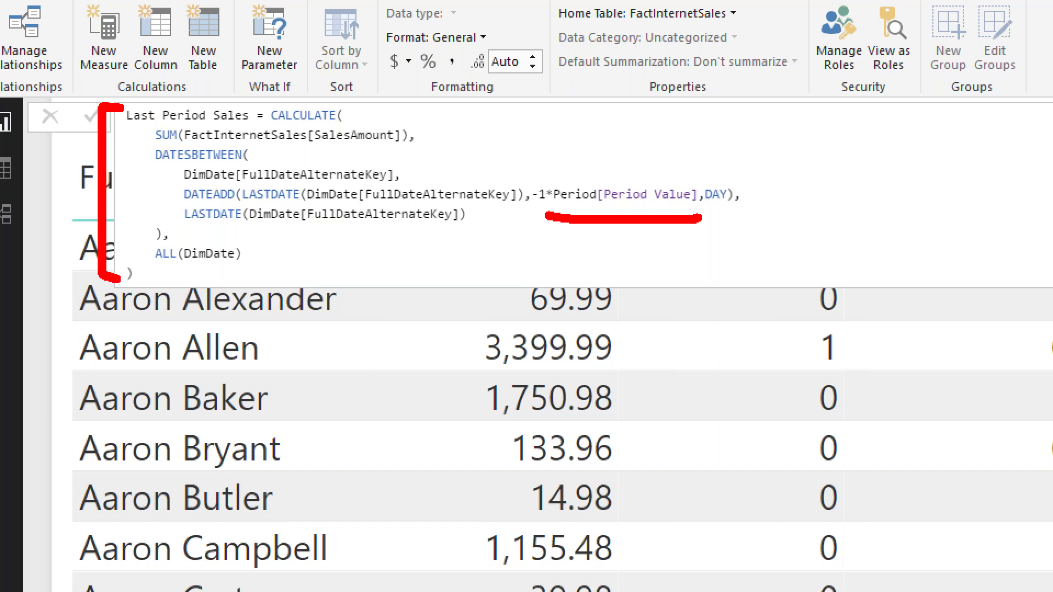
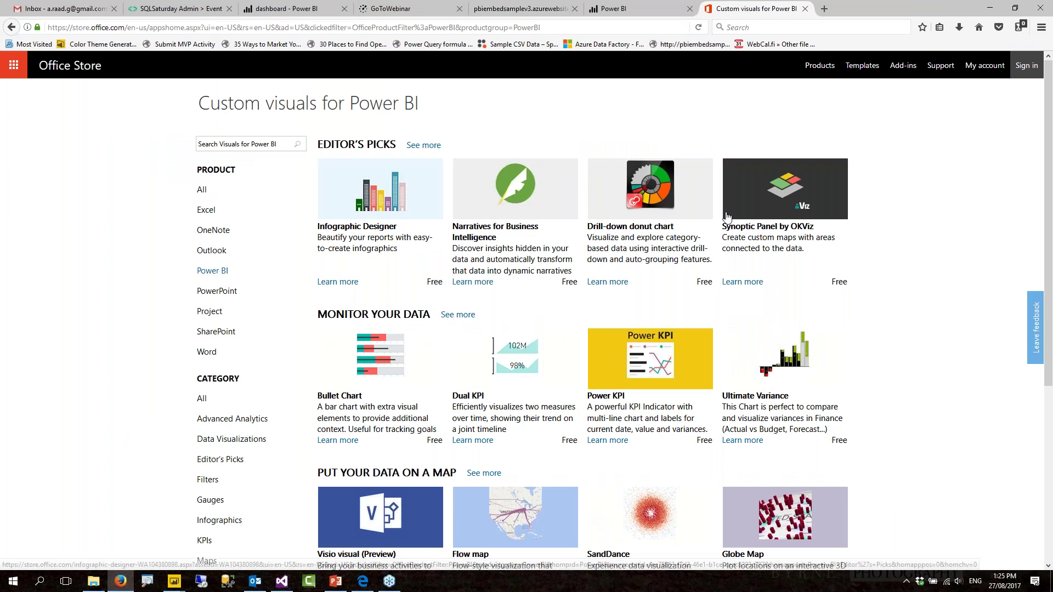
# Step: Browse the Office Store's custom visuals for Power BI, view all Editor's Picks, and remove the Editor's Picks filter
pyautogui.scroll(-1, 506, 298)
pyautogui.scroll(-5, 433, 192)
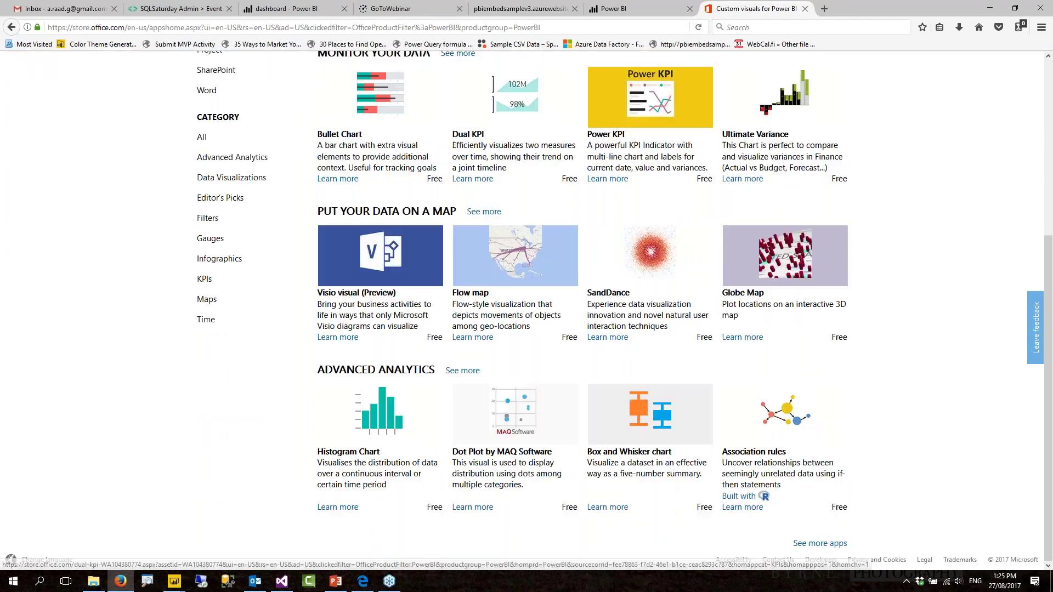
pyautogui.scroll(5, 433, 192)
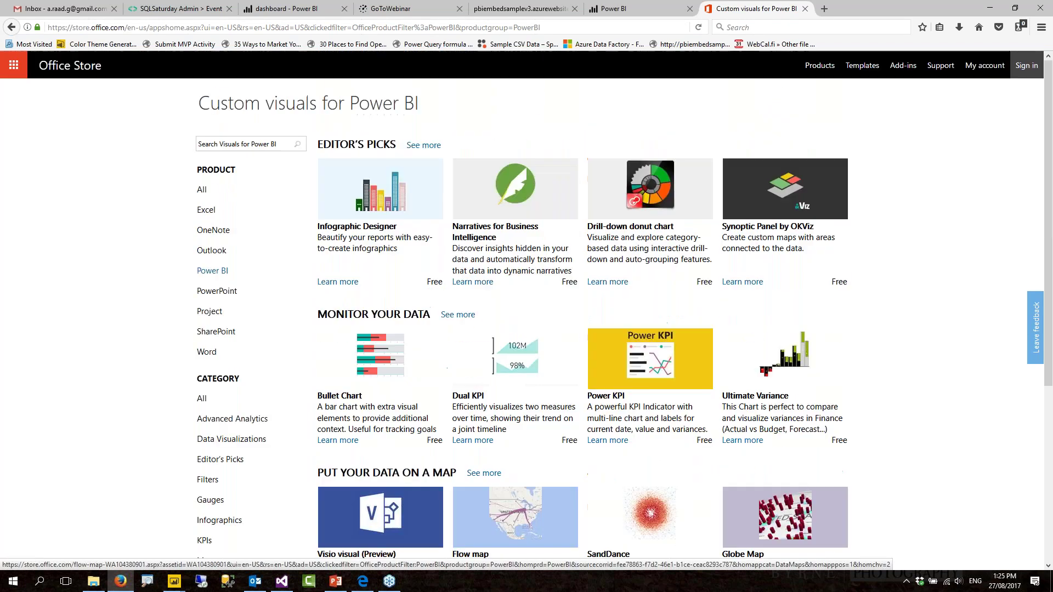
pyautogui.click(424, 145)
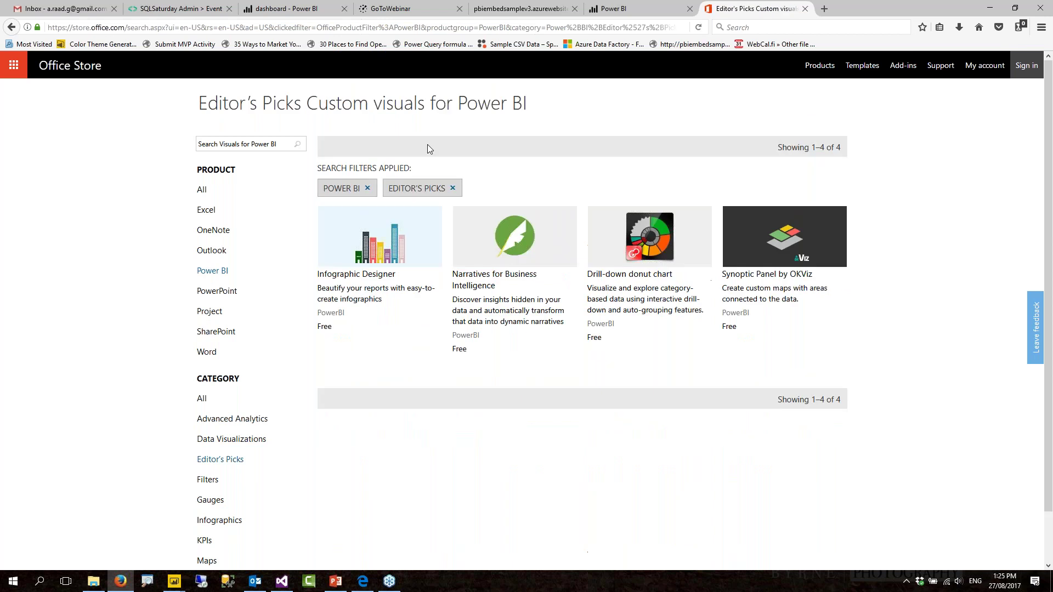
pyautogui.click(453, 189)
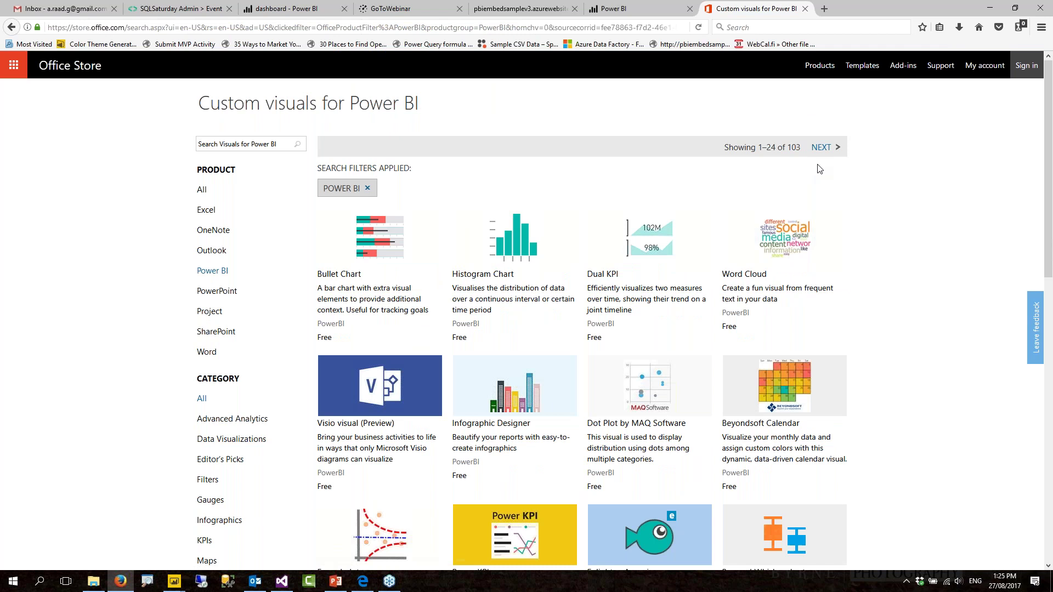
# Step: Examine the full Power BI custom visuals list, including its total count, first page and second page of visuals
pyautogui.doubleClick(792, 148)
pyautogui.click(940, 295)
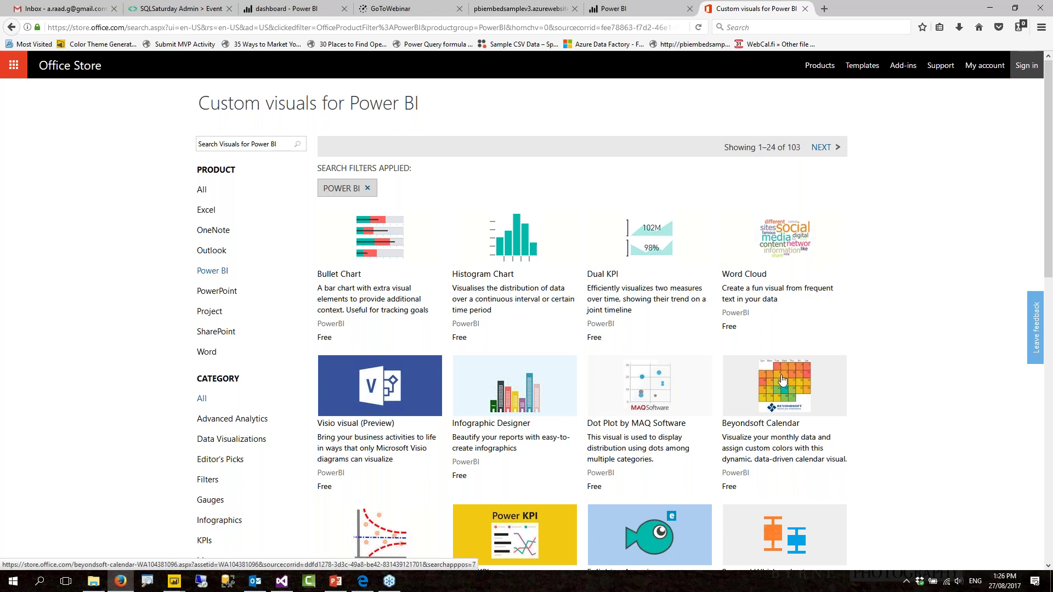
pyautogui.scroll(-1, 887, 336)
pyautogui.scroll(-10, 887, 337)
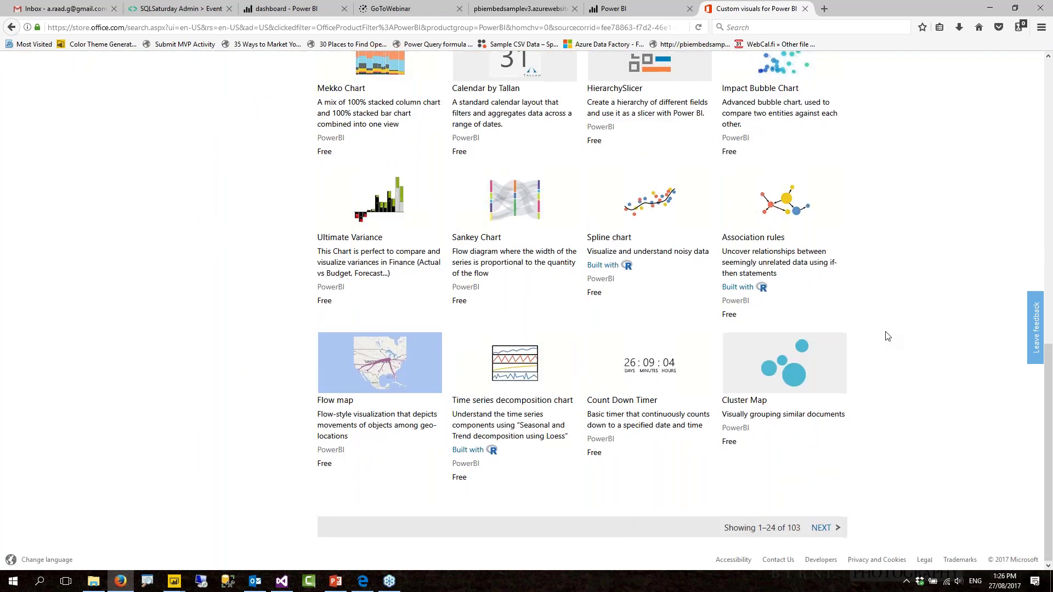
pyautogui.click(832, 527)
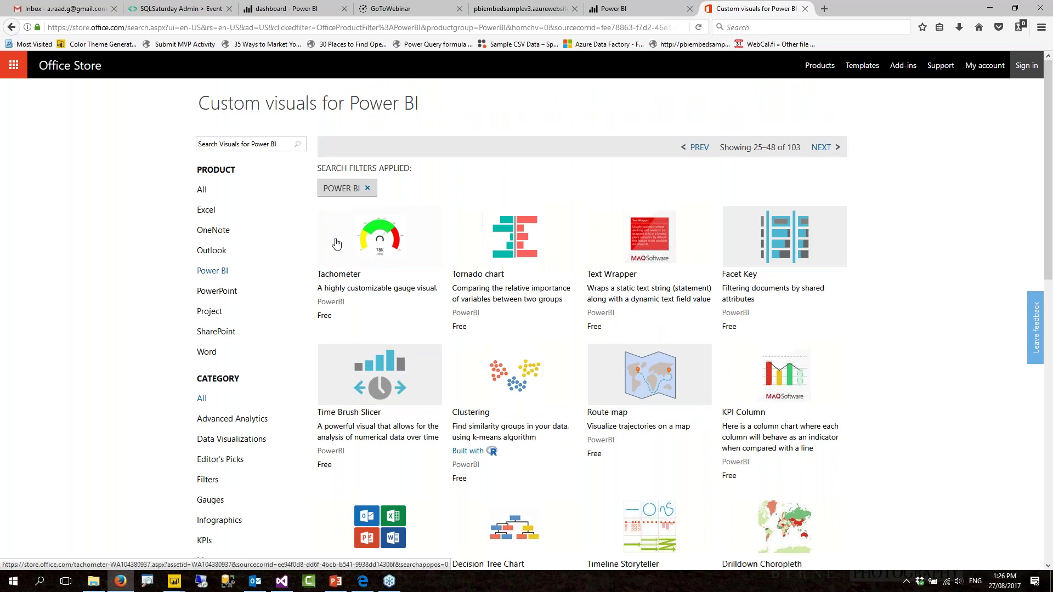
pyautogui.scroll(-5, 884, 324)
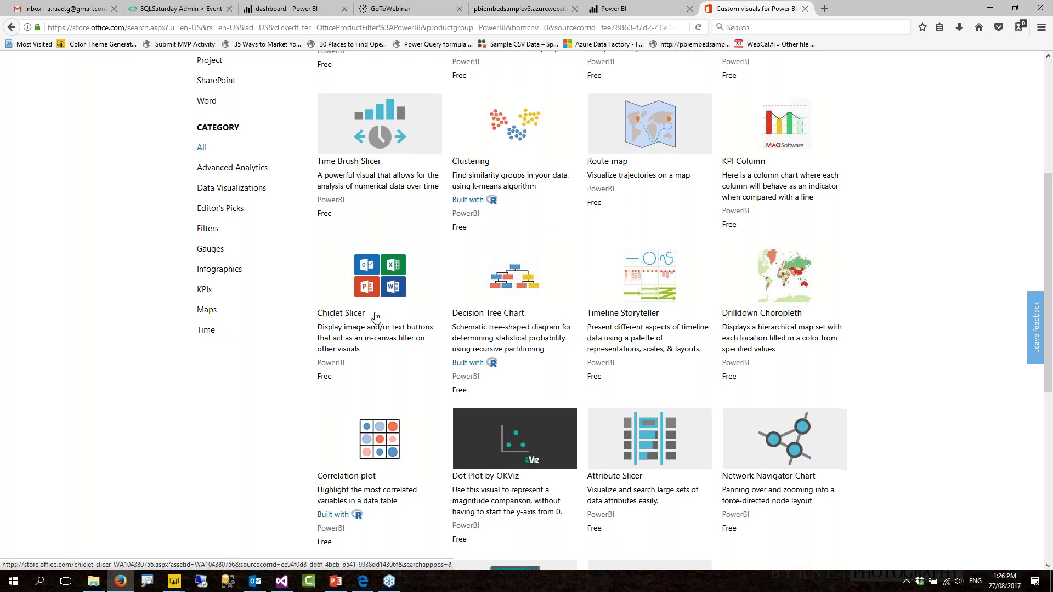
pyautogui.scroll(-5, 376, 317)
pyautogui.scroll(5, 723, 274)
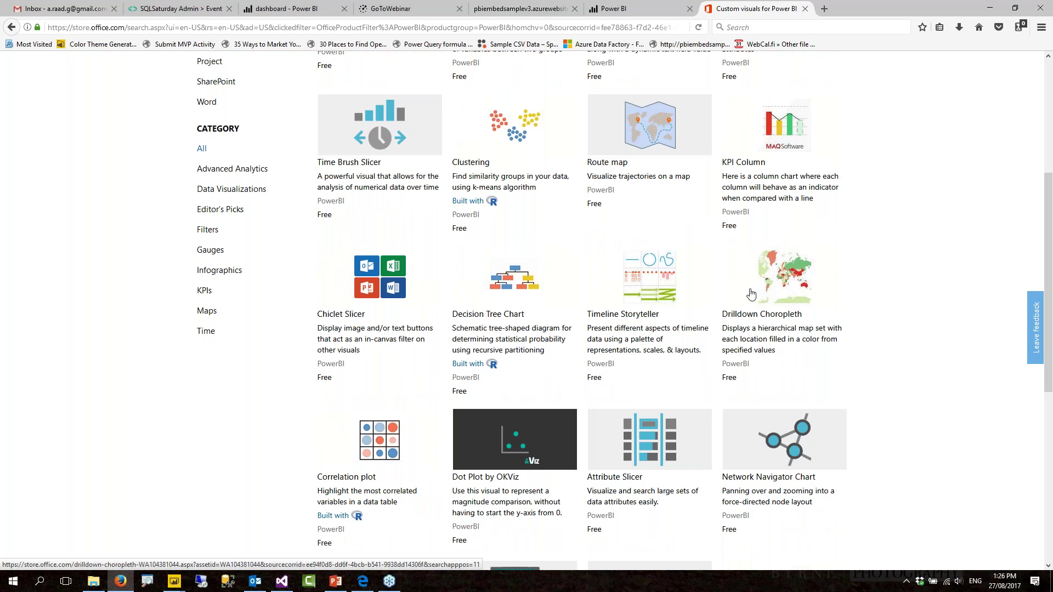
# Step: Examine the rest of the Power BI custom visuals list, continuing to the page with visuals 49–72
pyautogui.scroll(-4, 526, 212)
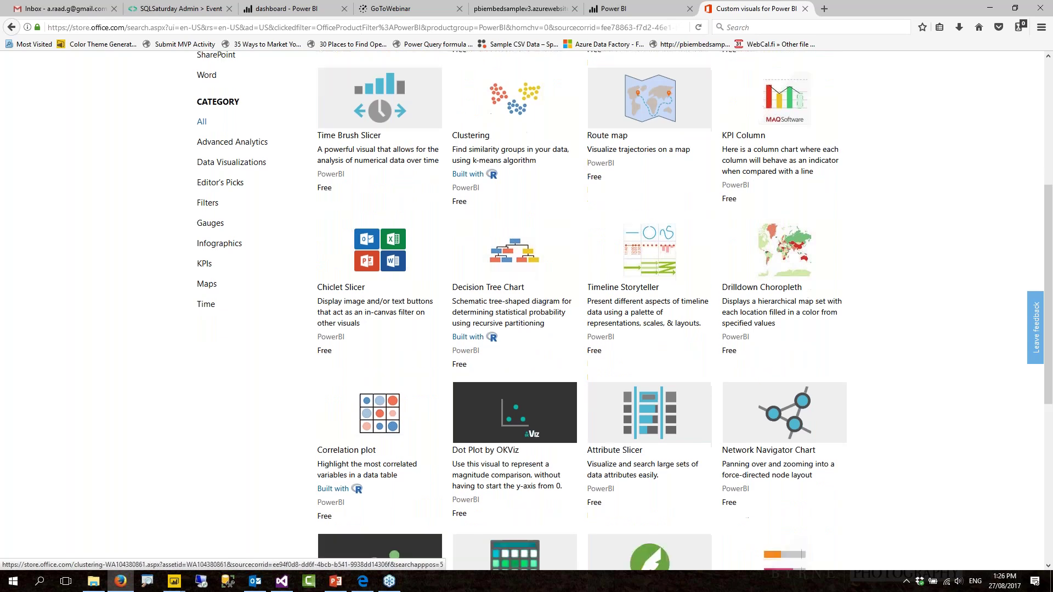
pyautogui.scroll(-2, 514, 219)
pyautogui.click(821, 528)
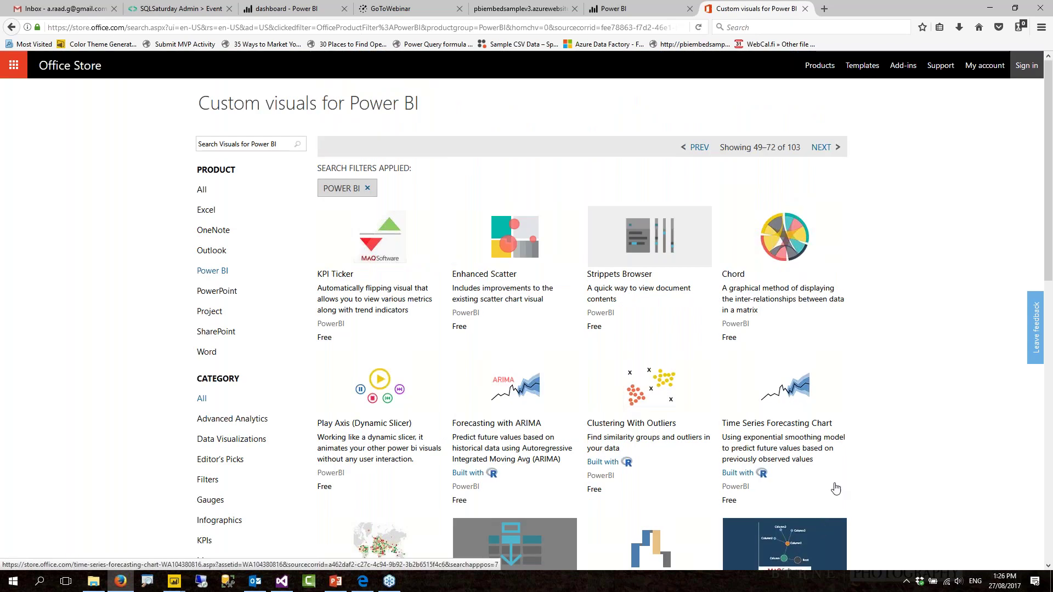
pyautogui.scroll(-1, 762, 373)
pyautogui.scroll(-4, 757, 367)
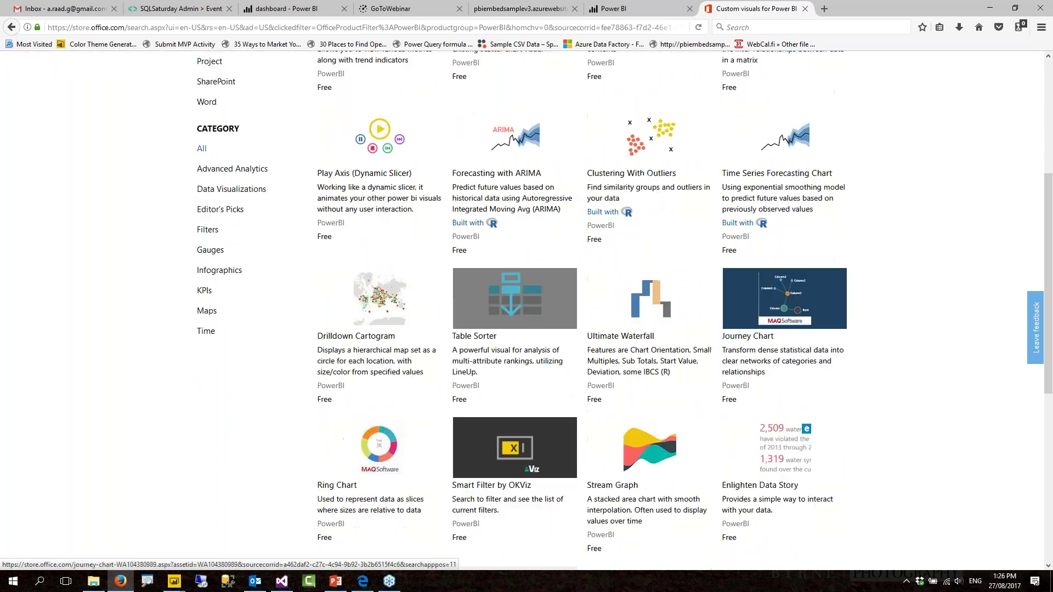
# Step: Open the Car Accidents report from My Workspace in the Power BI service and show it in full screen
pyautogui.click(314, 16)
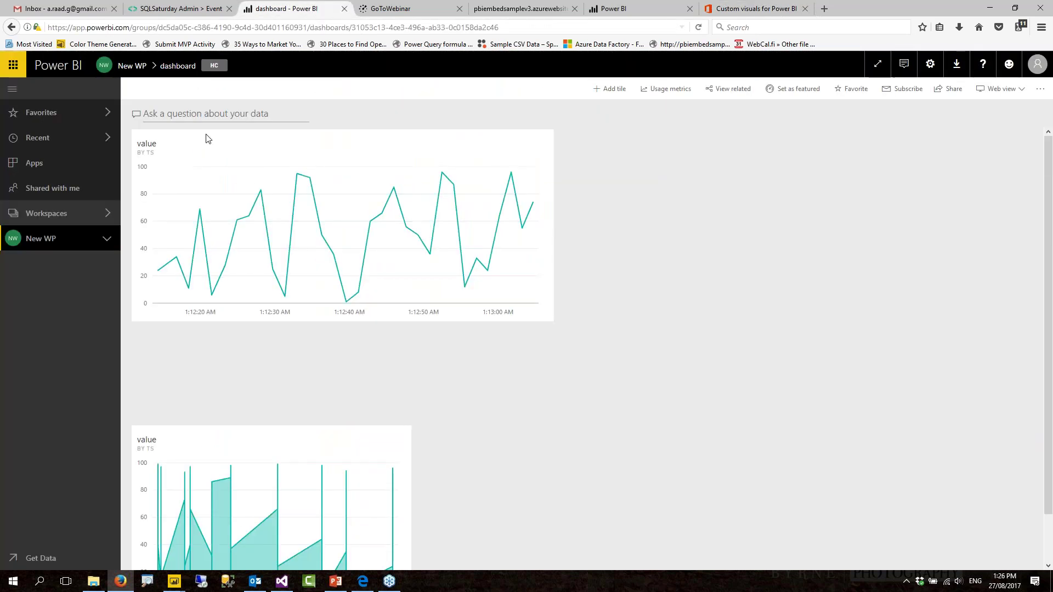
pyautogui.click(42, 215)
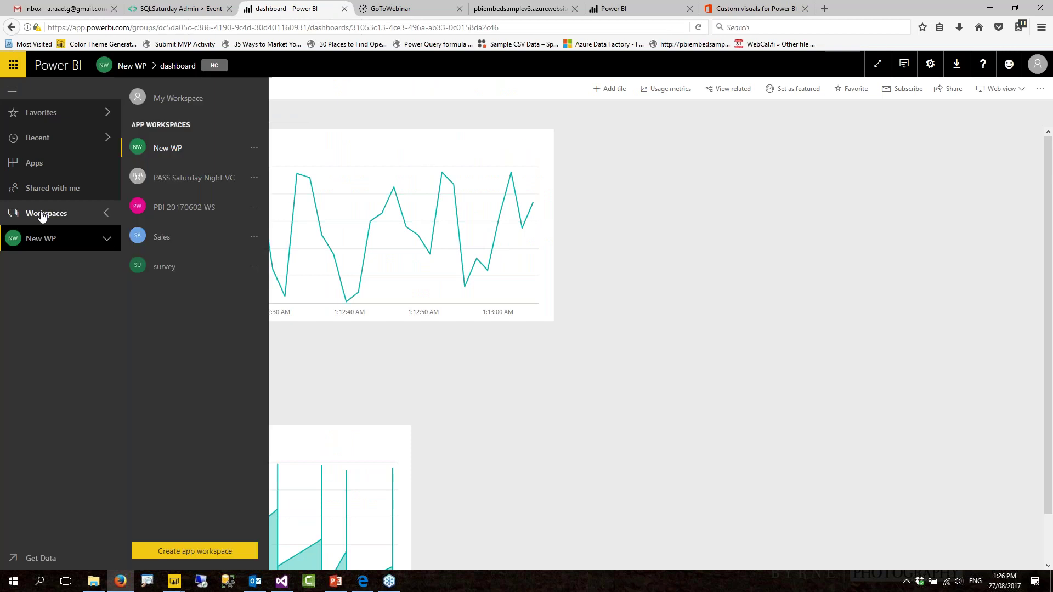
pyautogui.click(170, 99)
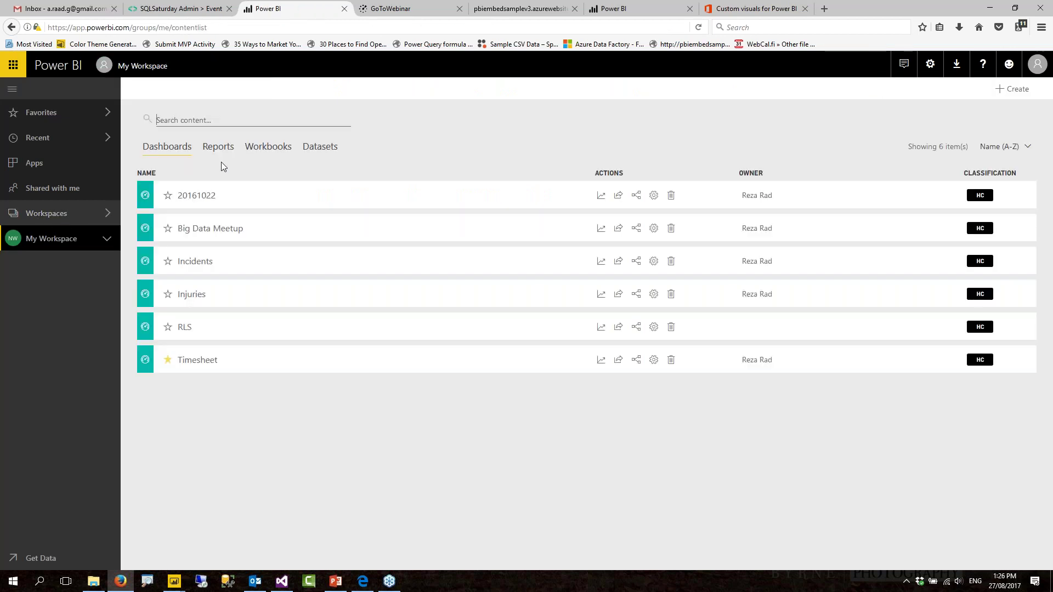
pyautogui.click(218, 150)
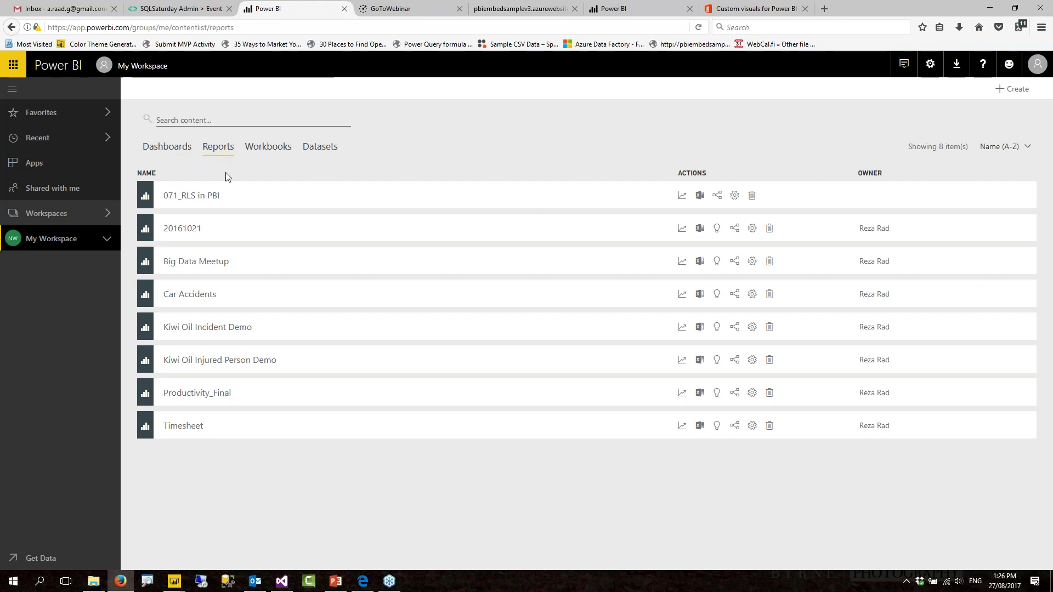
pyautogui.click(203, 296)
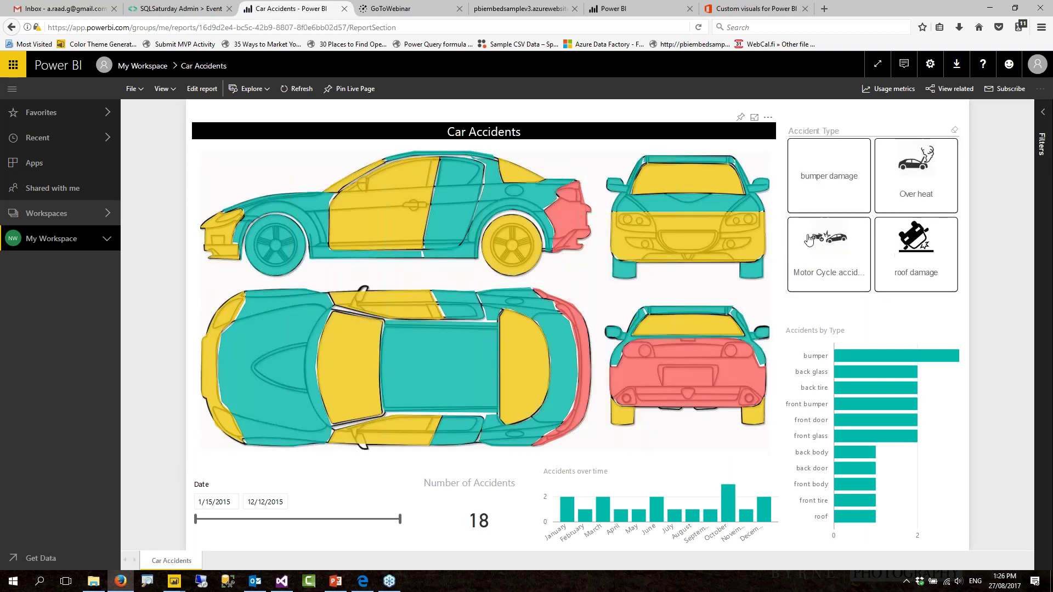
pyautogui.click(878, 64)
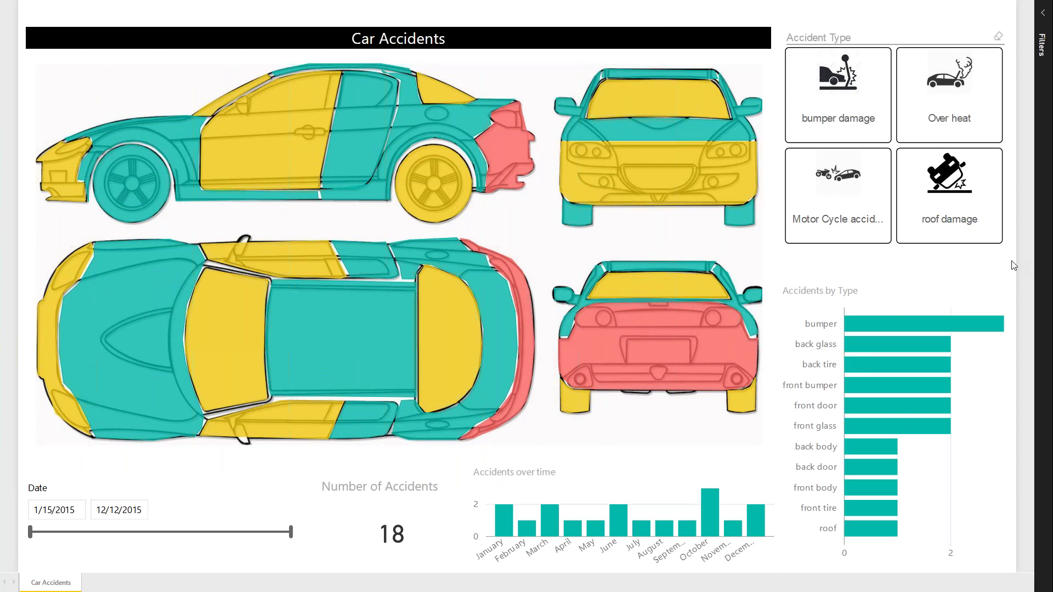
# Step: Test the report's interactivity by selecting the front bumper and back tire on the car diagram, then filtering by Motor Cycle accident and clearing that filter
pyautogui.click(570, 176)
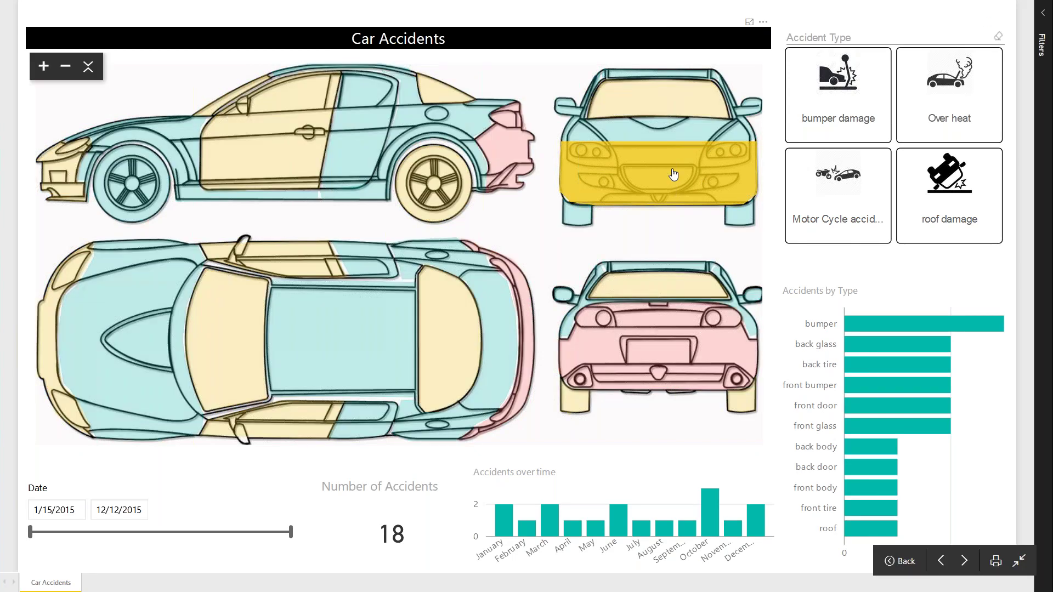
pyautogui.click(448, 183)
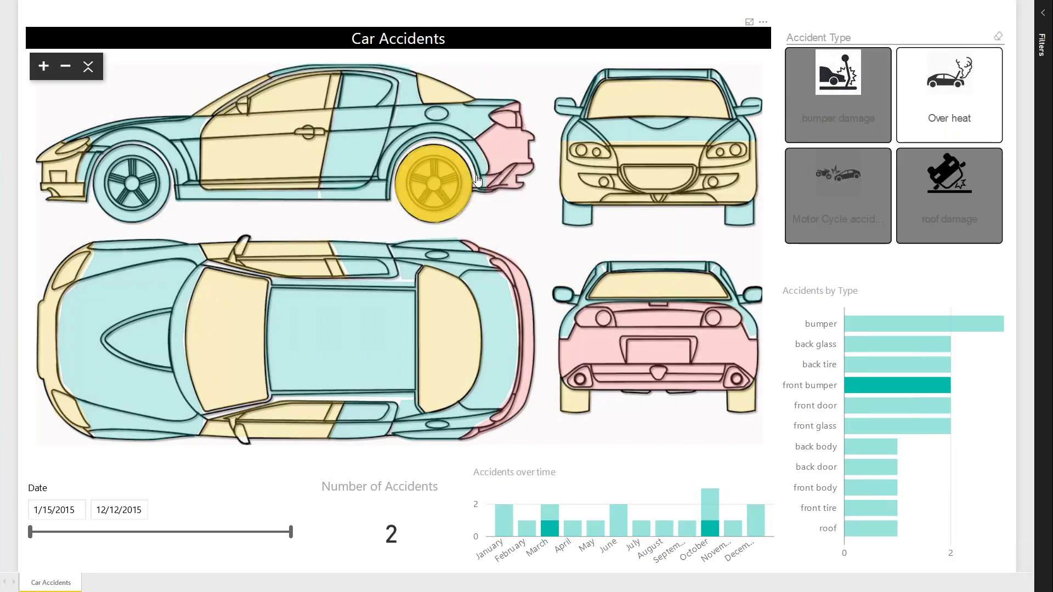
pyautogui.click(449, 184)
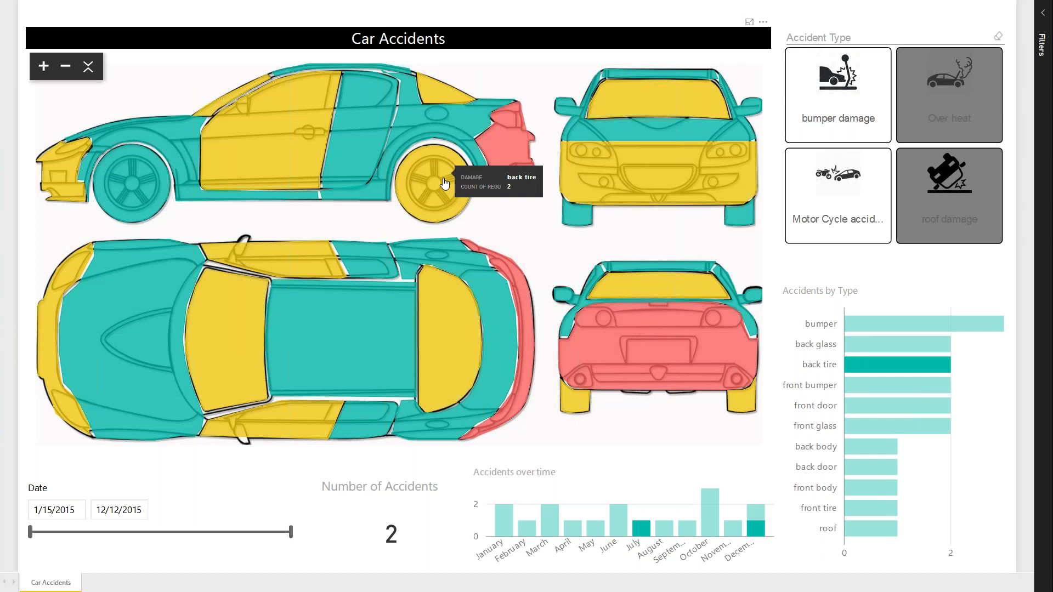
pyautogui.click(849, 189)
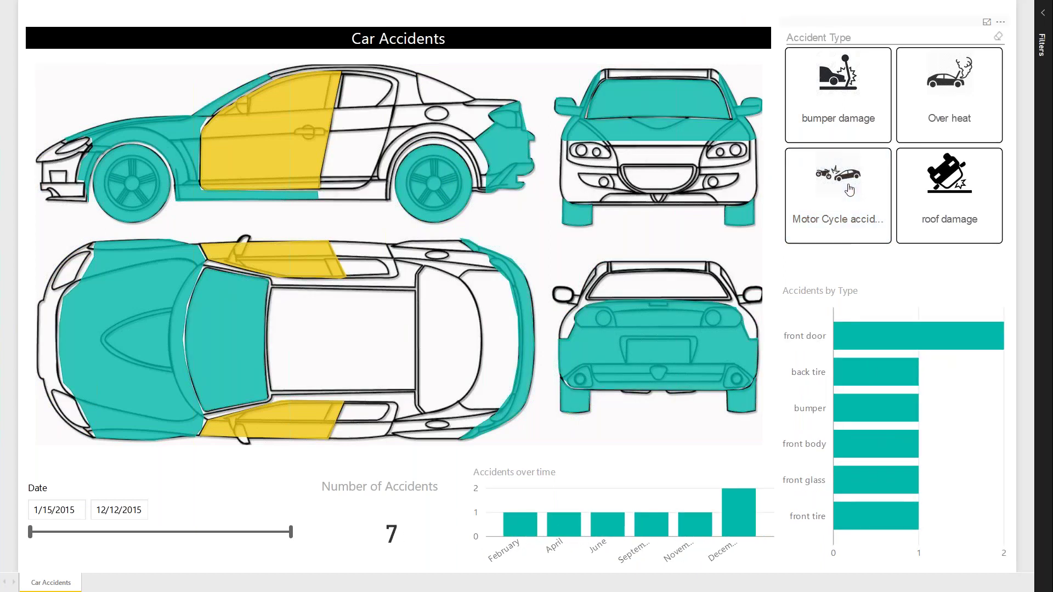
pyautogui.click(849, 190)
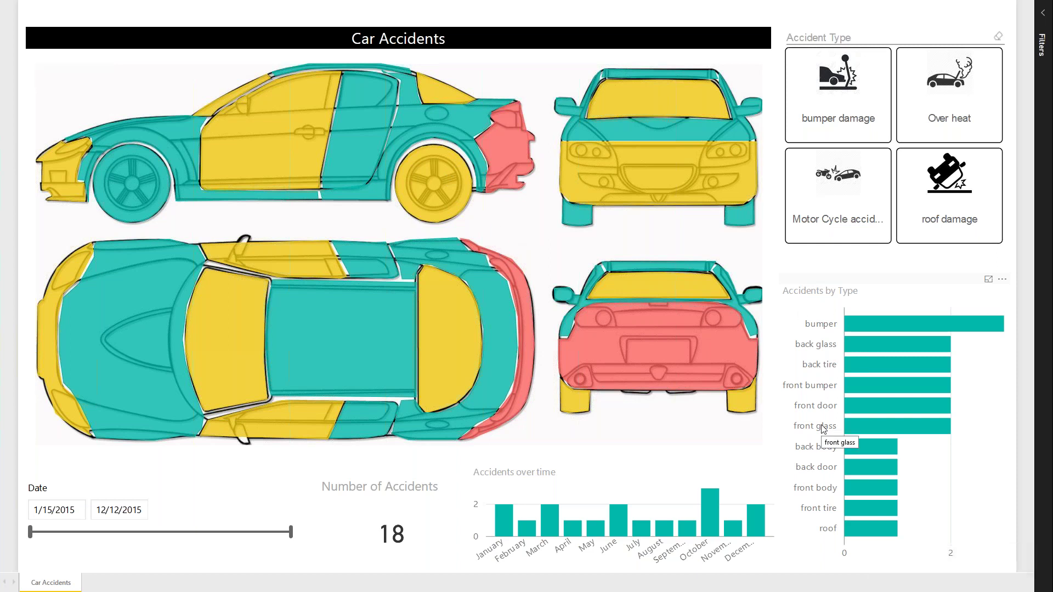
pyautogui.moveTo(880, 434)
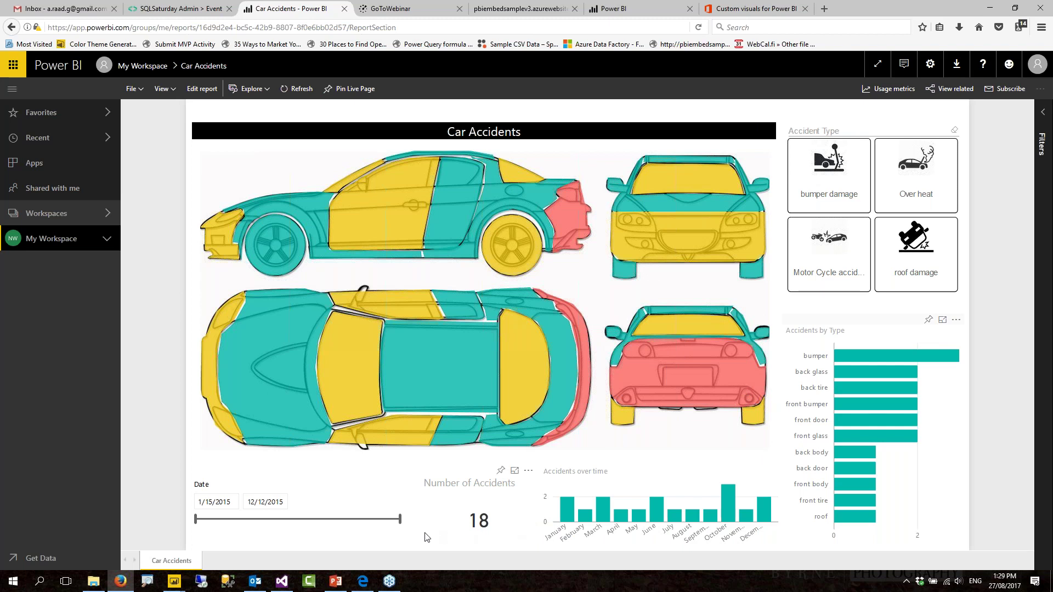
# Step: Switch to PowerPoint to show the "6- Maps in Power BI" slide, and close the 041_What IF report in Power BI Desktop
pyautogui.click(339, 581)
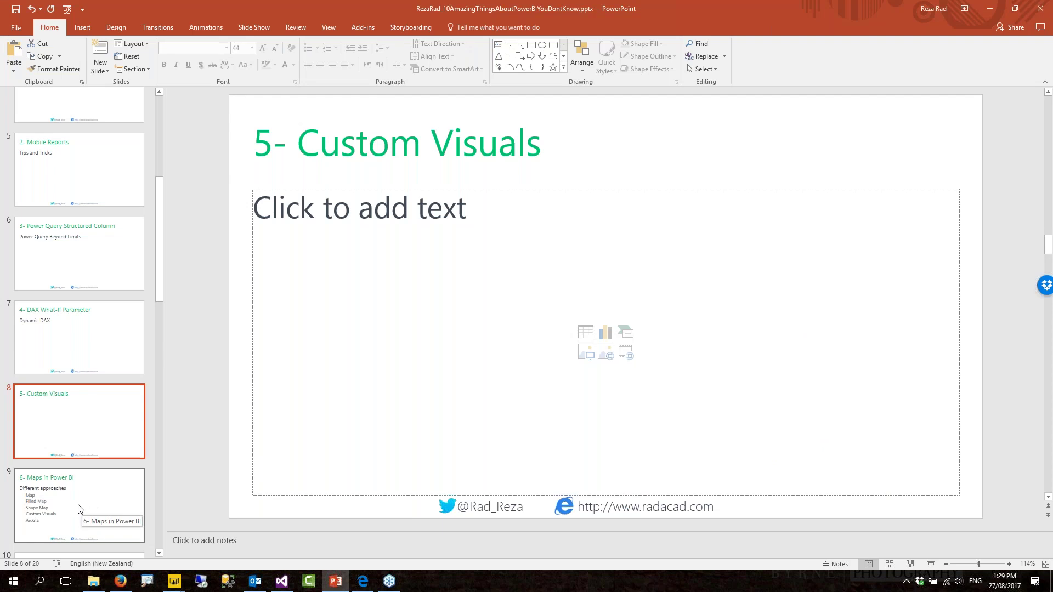
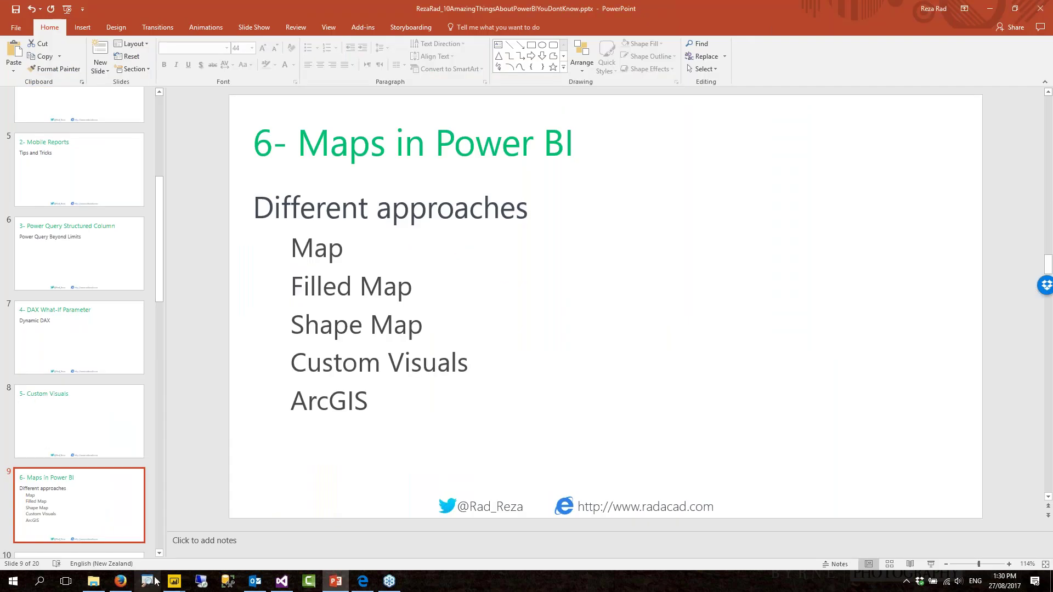
pyautogui.click(174, 581)
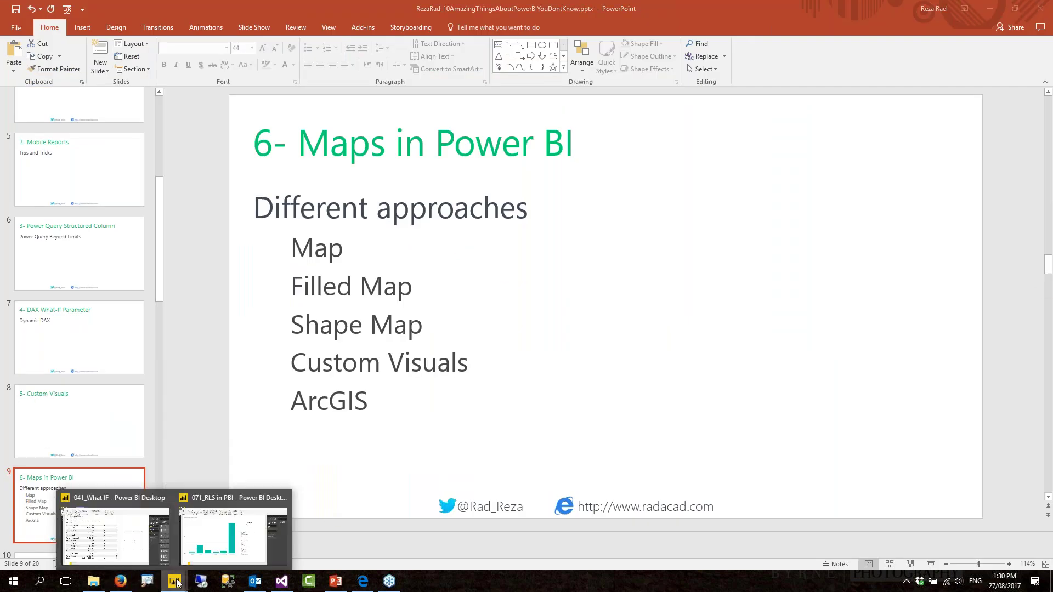
pyautogui.click(112, 535)
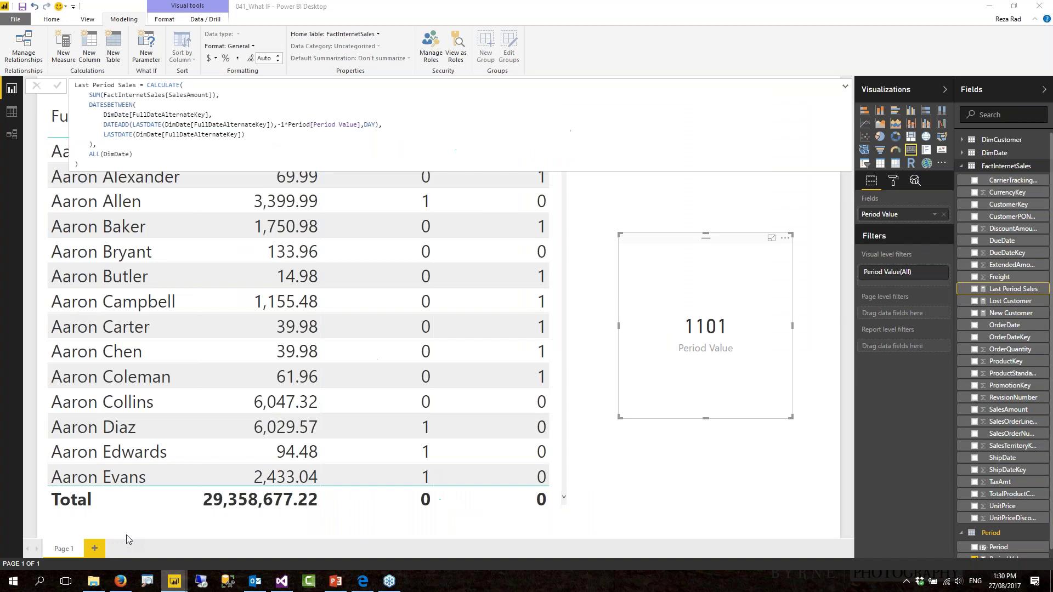
pyautogui.click(1039, 6)
pyautogui.click(568, 309)
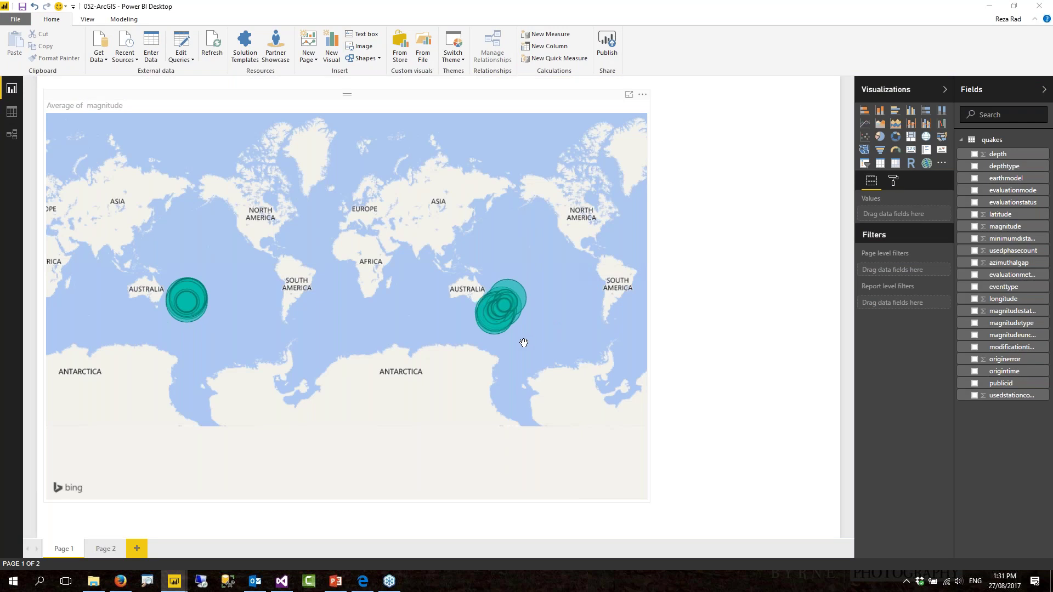
# Step: Inspect the Average of magnitude bubble map around New Zealand and the conditions of its visual-level magnitude filter
pyautogui.scroll(1, 529, 327)
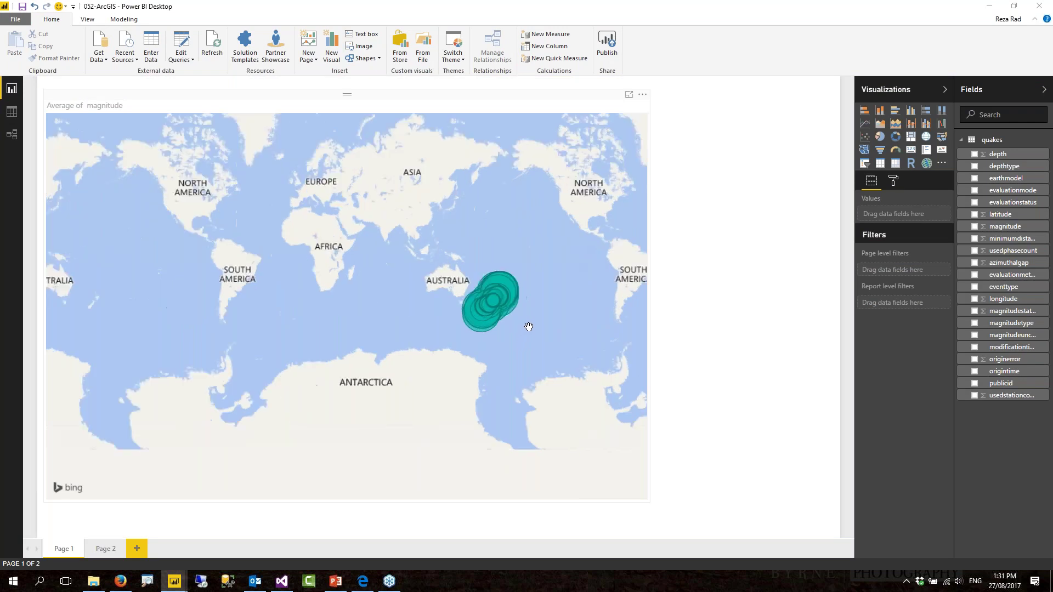
pyautogui.scroll(4, 529, 327)
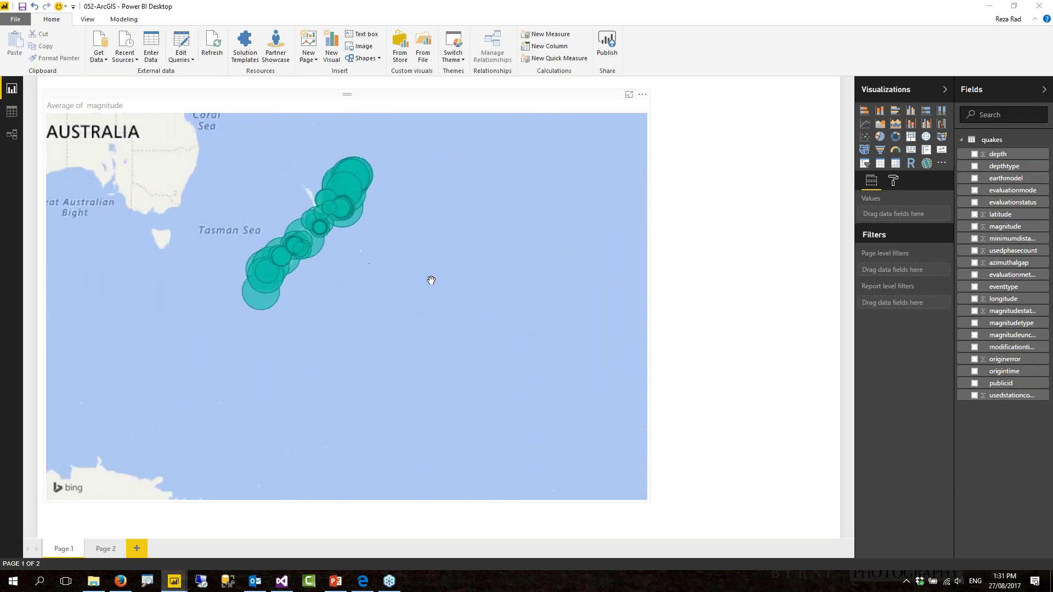
pyautogui.moveTo(371, 252); pyautogui.dragTo(447, 345)
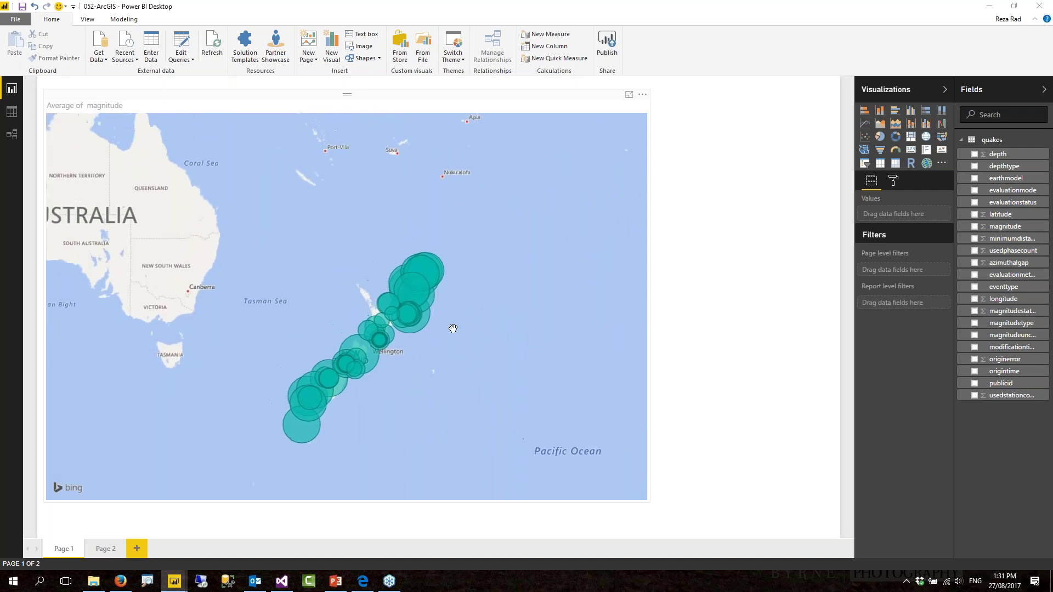
pyautogui.scroll(1, 447, 321)
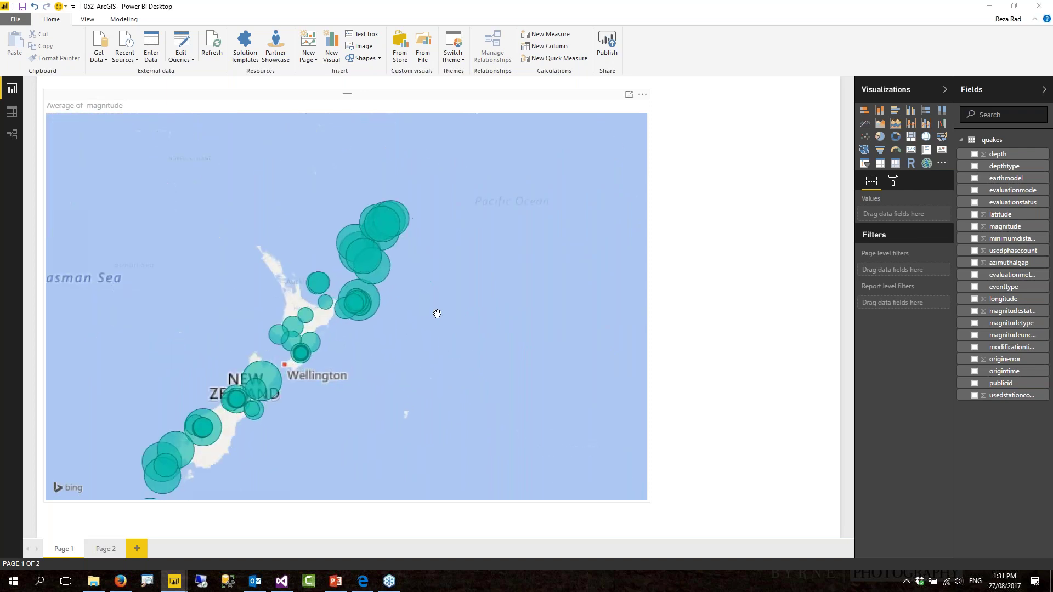
pyautogui.click(485, 252)
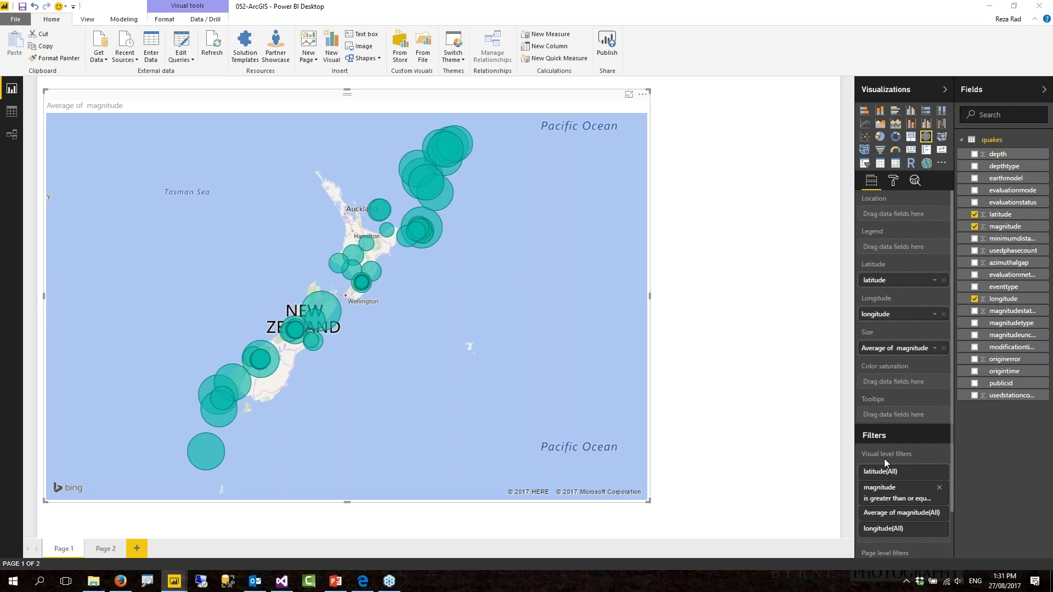
pyautogui.click(904, 499)
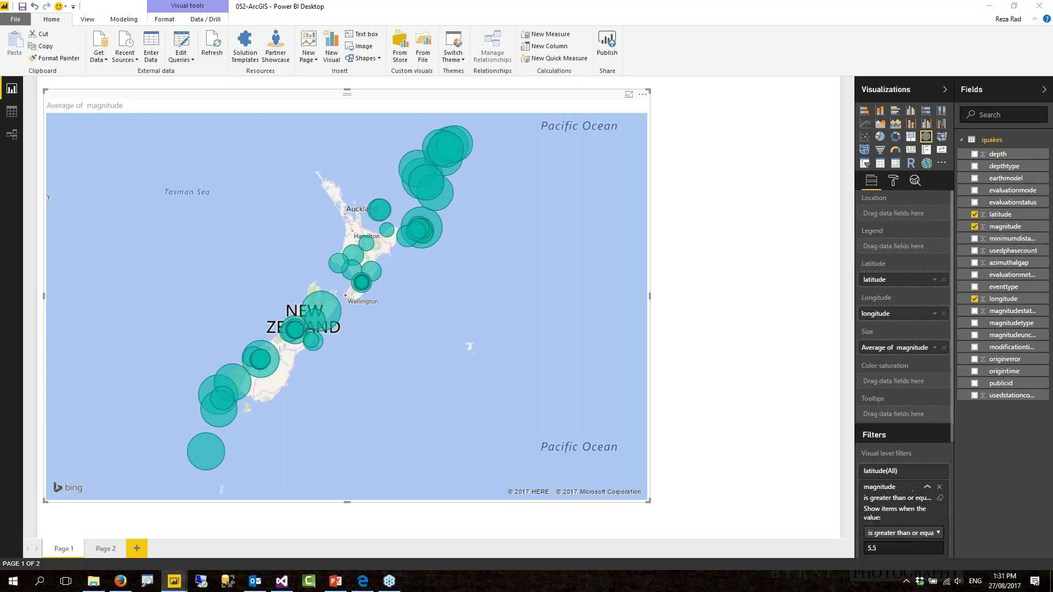
pyautogui.scroll(-1, 910, 493)
pyautogui.scroll(-1, 914, 497)
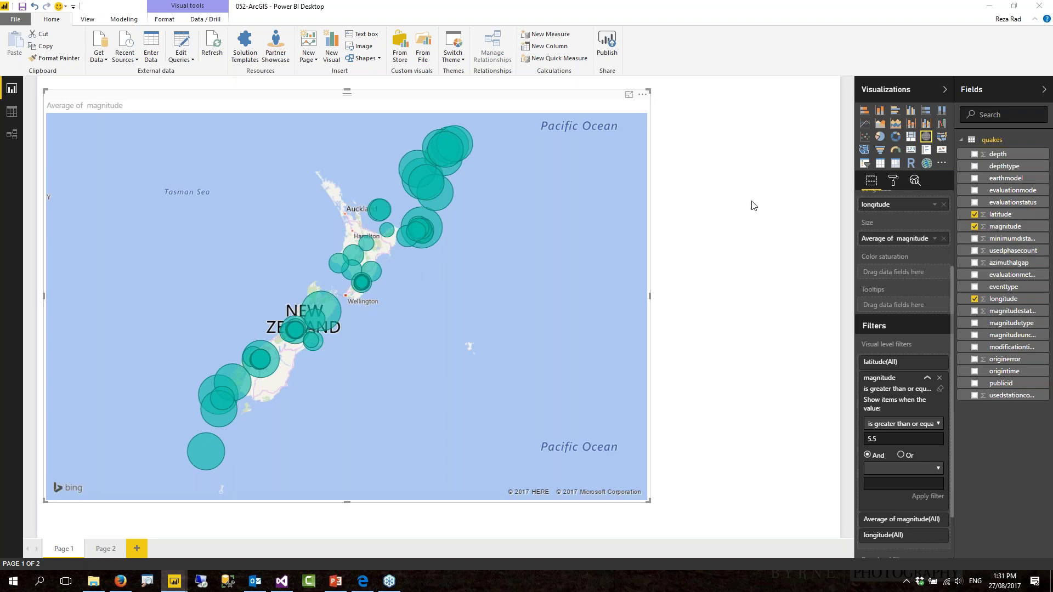
# Step: Convert the Average of magnitude map to an ArcGIS map and set its basemap to Streets in edit mode
pyautogui.click(926, 163)
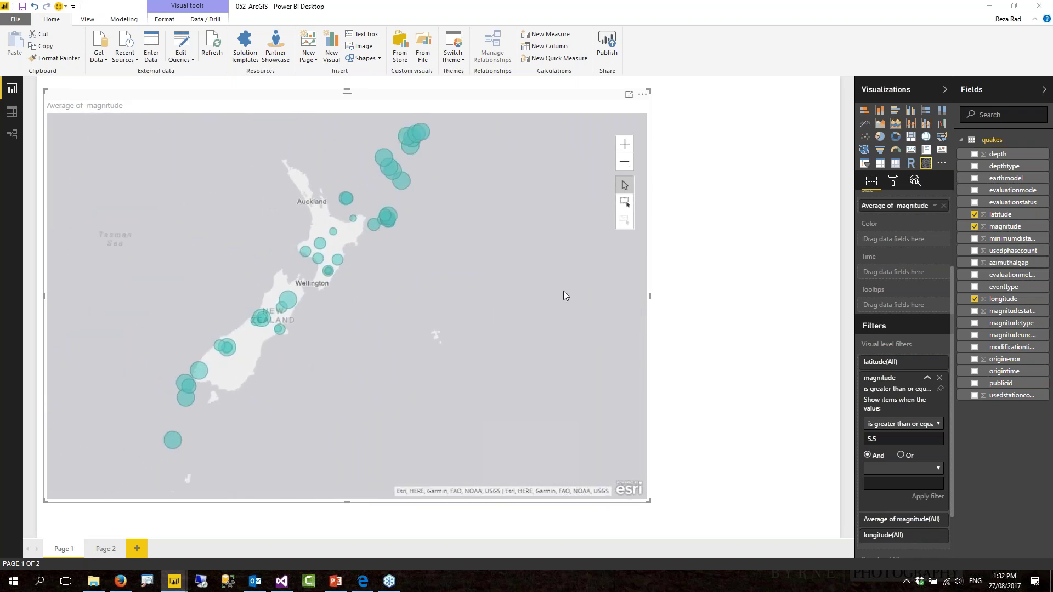
pyautogui.click(642, 94)
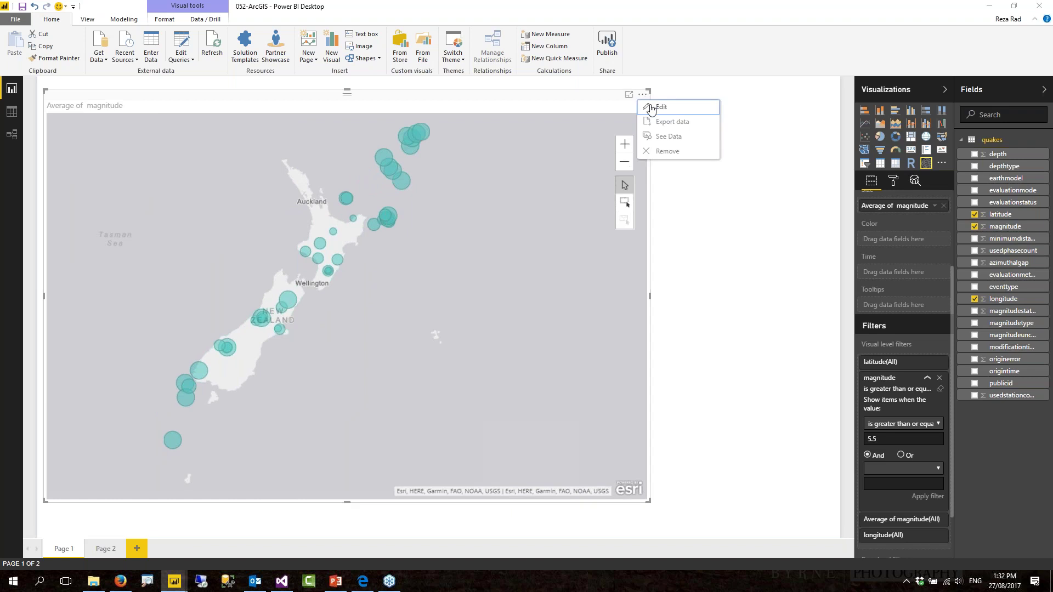
pyautogui.click(652, 104)
pyautogui.click(62, 125)
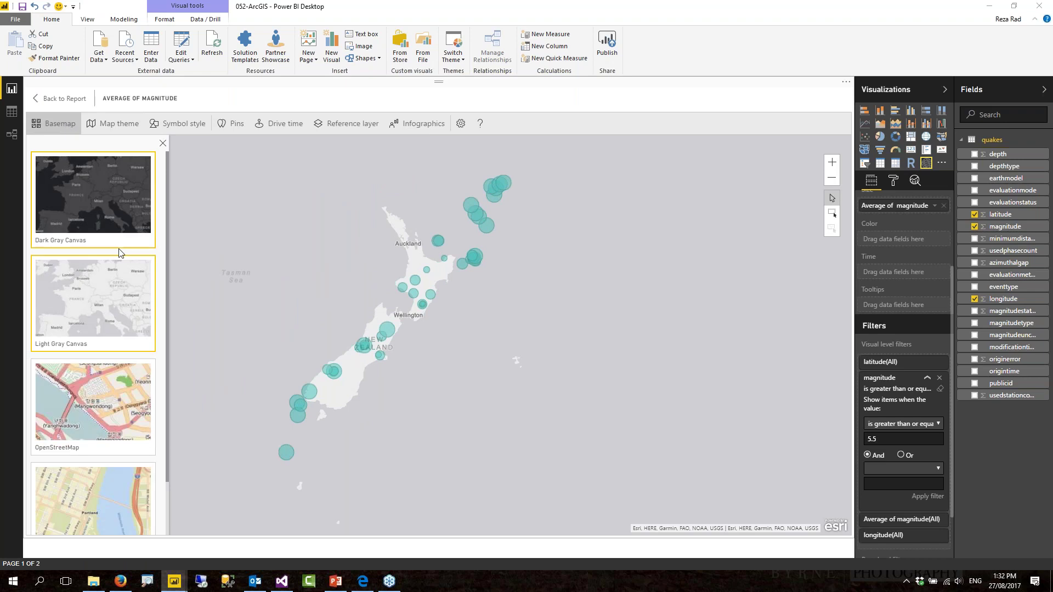
pyautogui.scroll(-2, 98, 340)
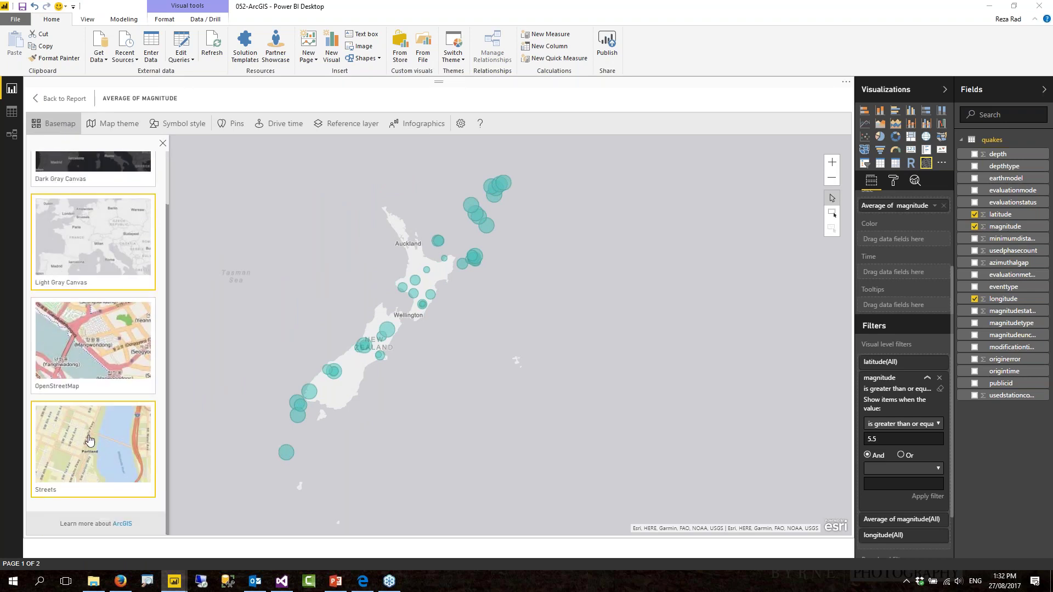
pyautogui.click(88, 440)
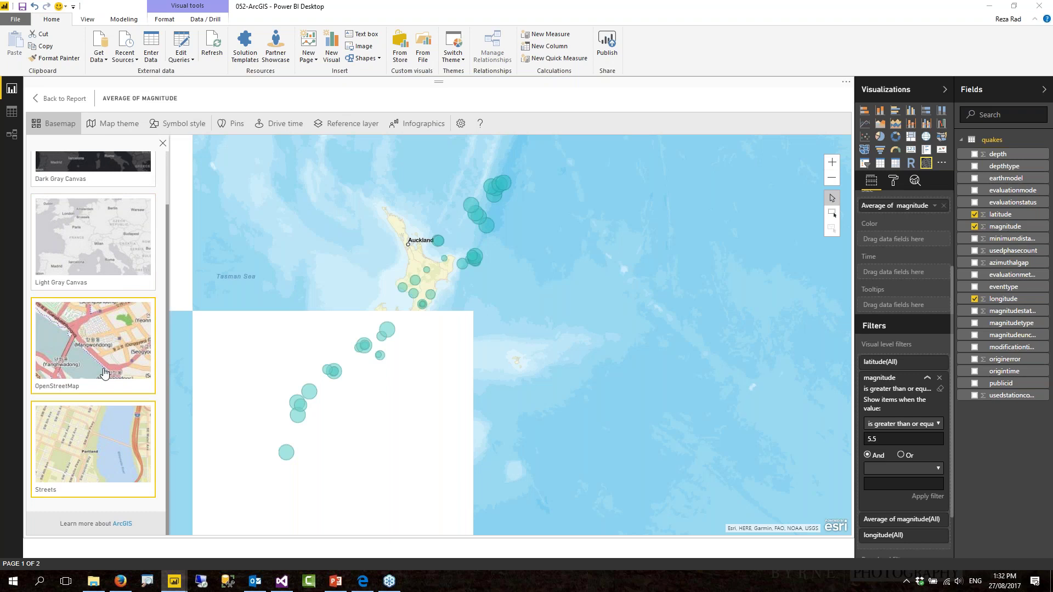
# Step: Try the Location Only and Heat Map themes on the ArcGIS map, and apply the theme that groups points into numbered clusters
pyautogui.click(113, 125)
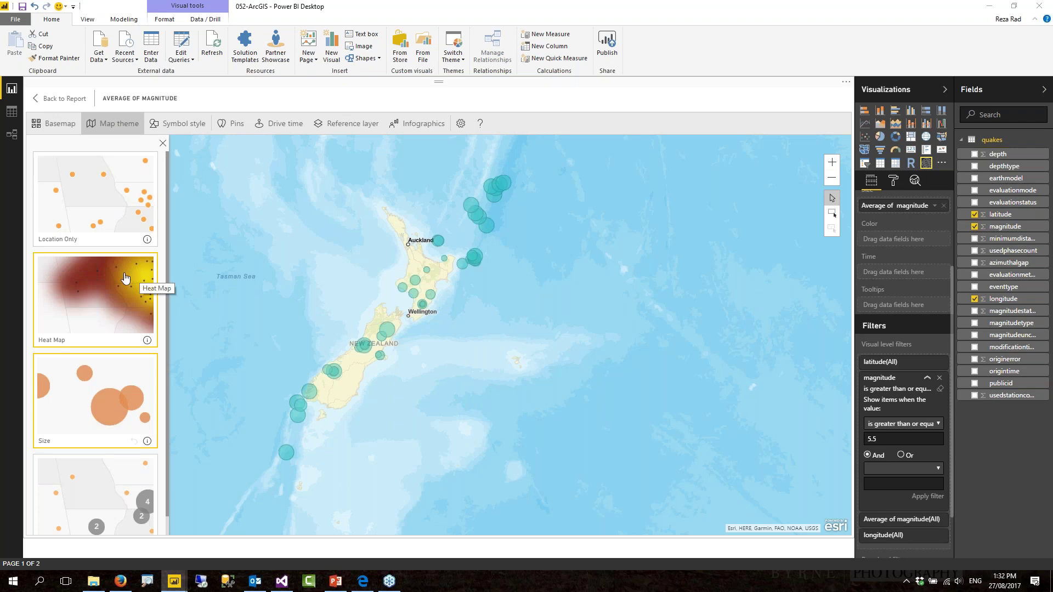
pyautogui.click(107, 227)
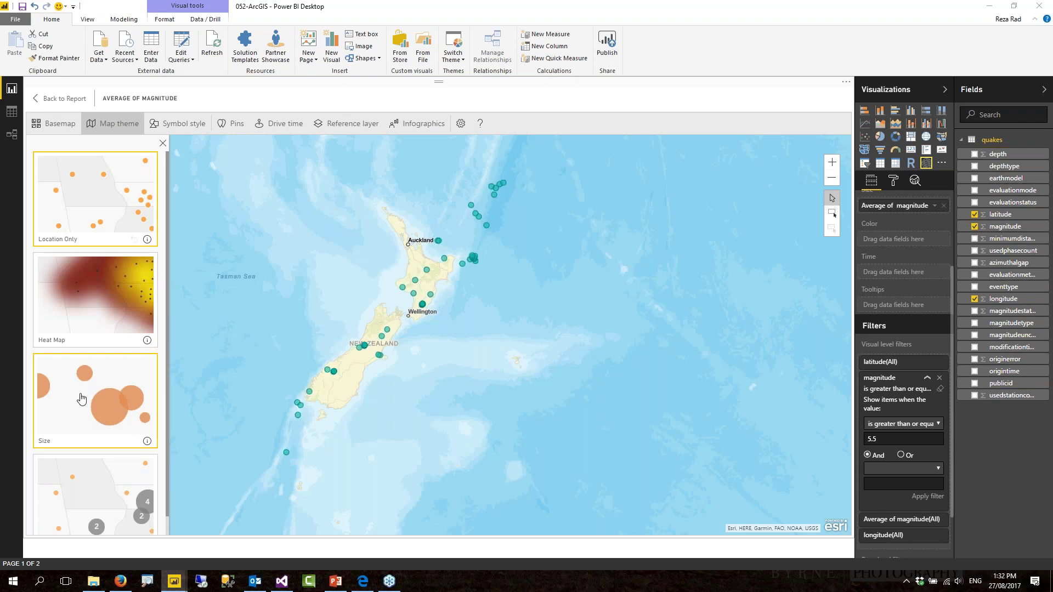
pyautogui.click(96, 313)
pyautogui.click(84, 488)
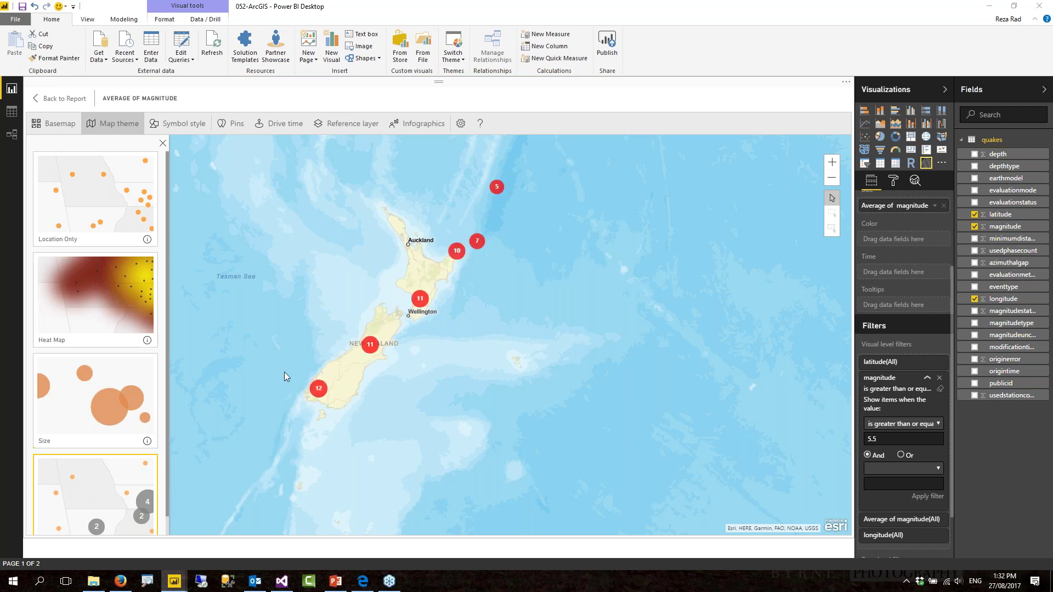
# Step: Examine how the numbered earthquake clusters regroup at different scales, and switch the ArcGIS map's theme to Heat Map
pyautogui.scroll(-1, 386, 343)
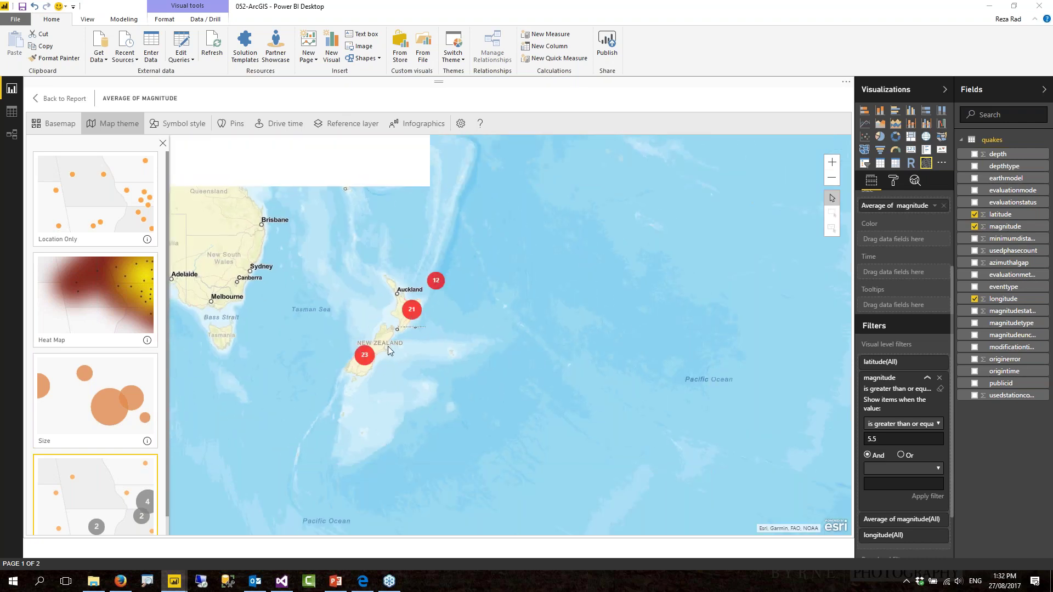
pyautogui.scroll(1, 388, 349)
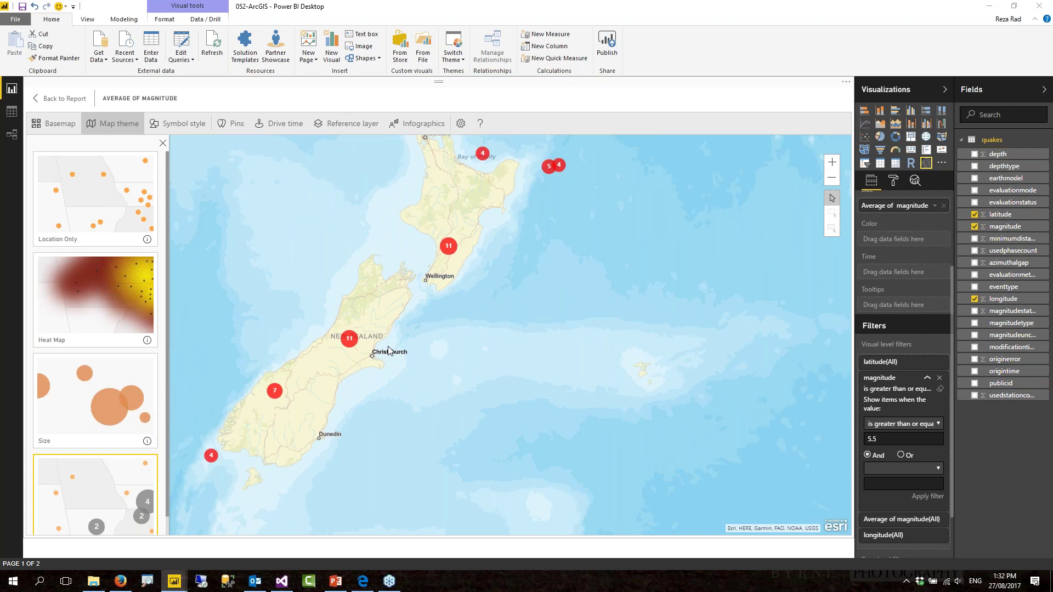
pyautogui.scroll(-1, 388, 349)
pyautogui.click(98, 322)
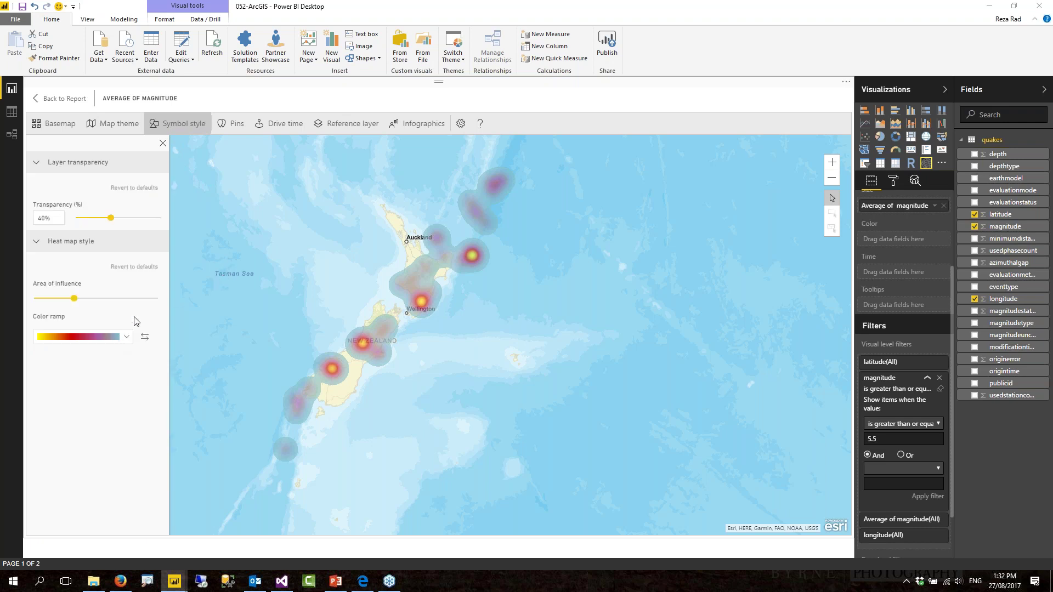
# Step: Review the ArcGIS map's location pin search around New Zealand and Australia, and its USA demographics reference layers
pyautogui.click(237, 130)
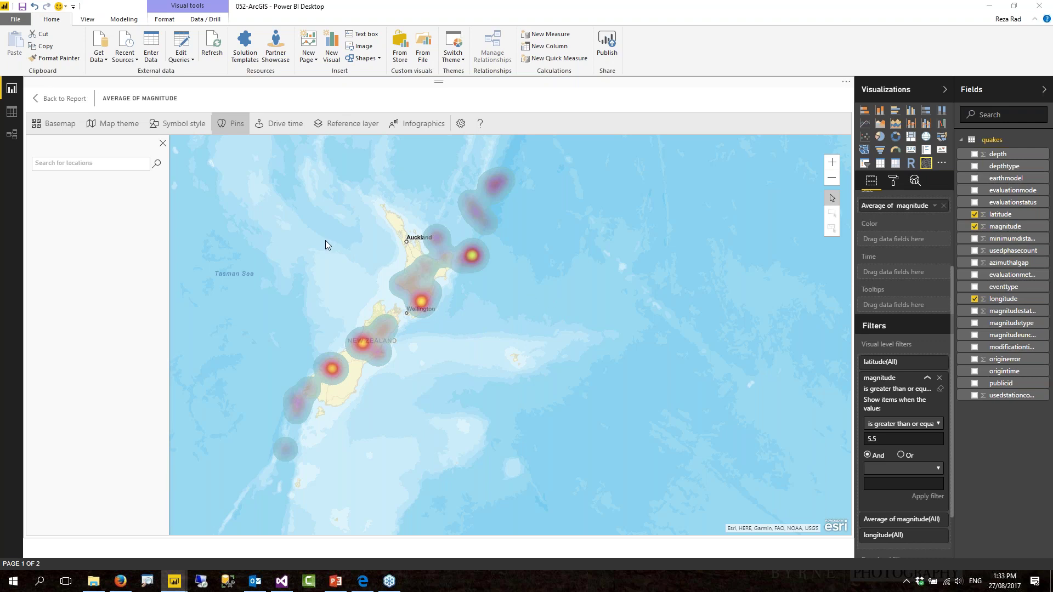
pyautogui.moveTo(320, 236); pyautogui.dragTo(548, 259)
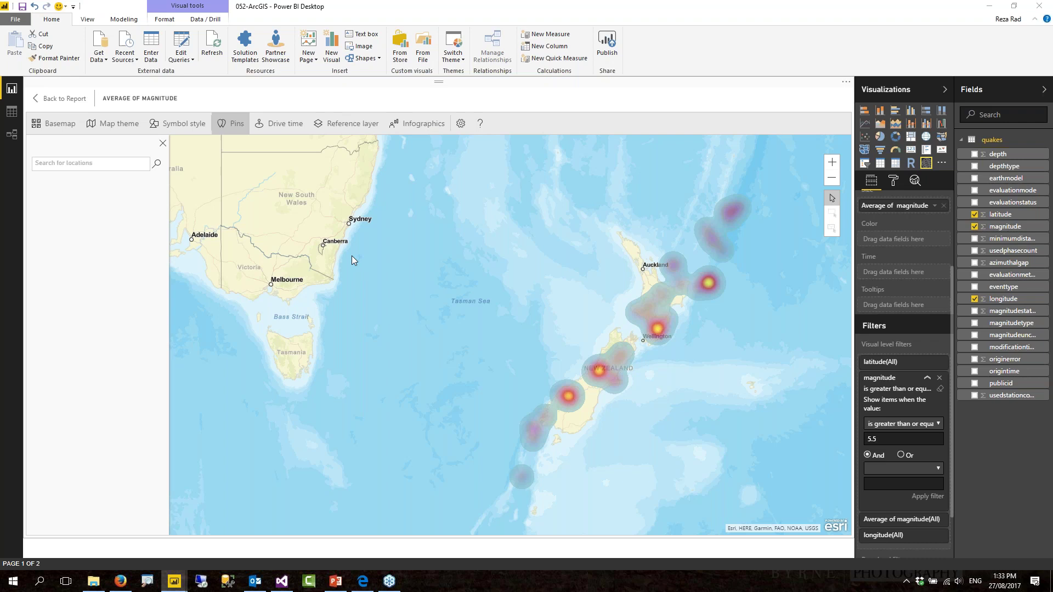
pyautogui.moveTo(526, 285); pyautogui.dragTo(428, 245)
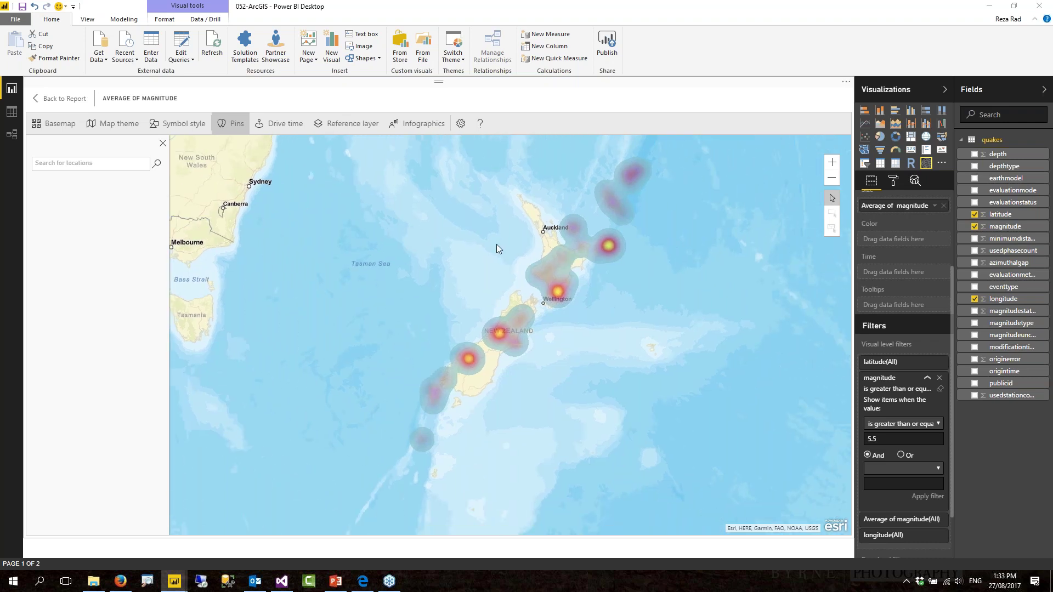
pyautogui.moveTo(292, 259); pyautogui.dragTo(255, 257)
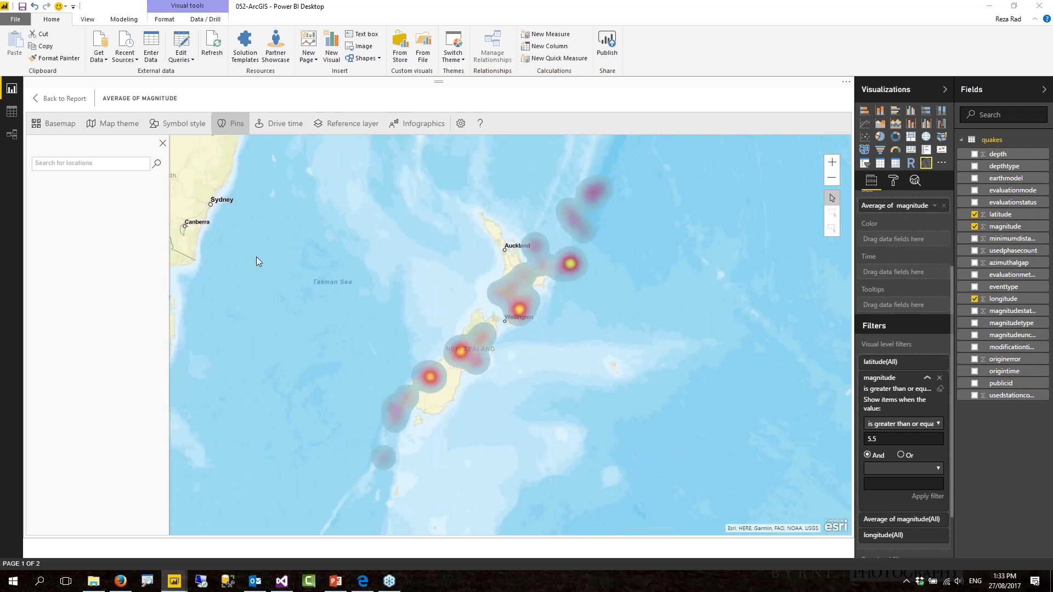
pyautogui.click(348, 127)
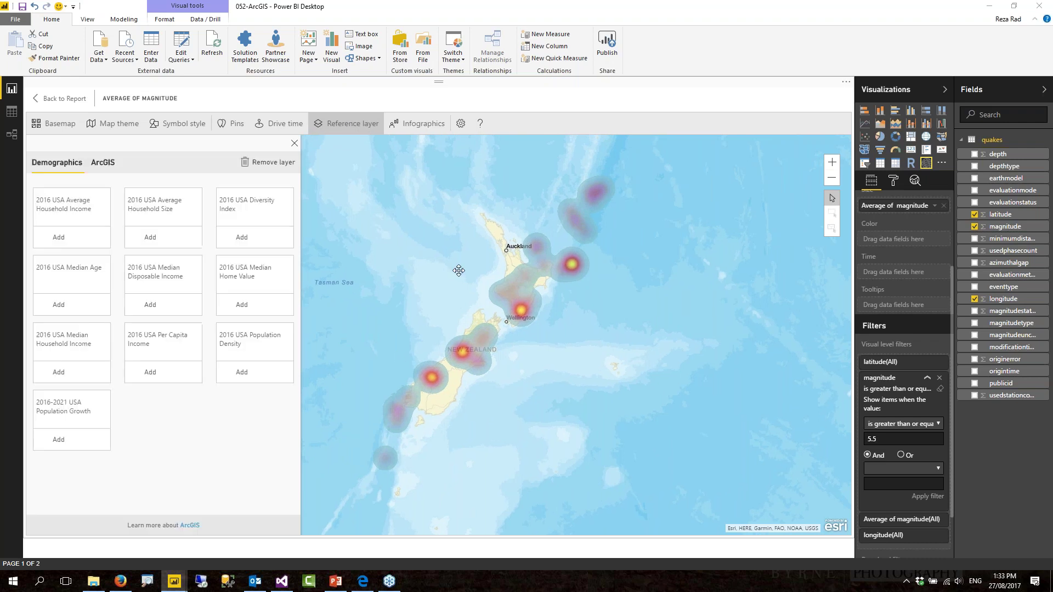
pyautogui.moveTo(447, 268); pyautogui.dragTo(479, 270)
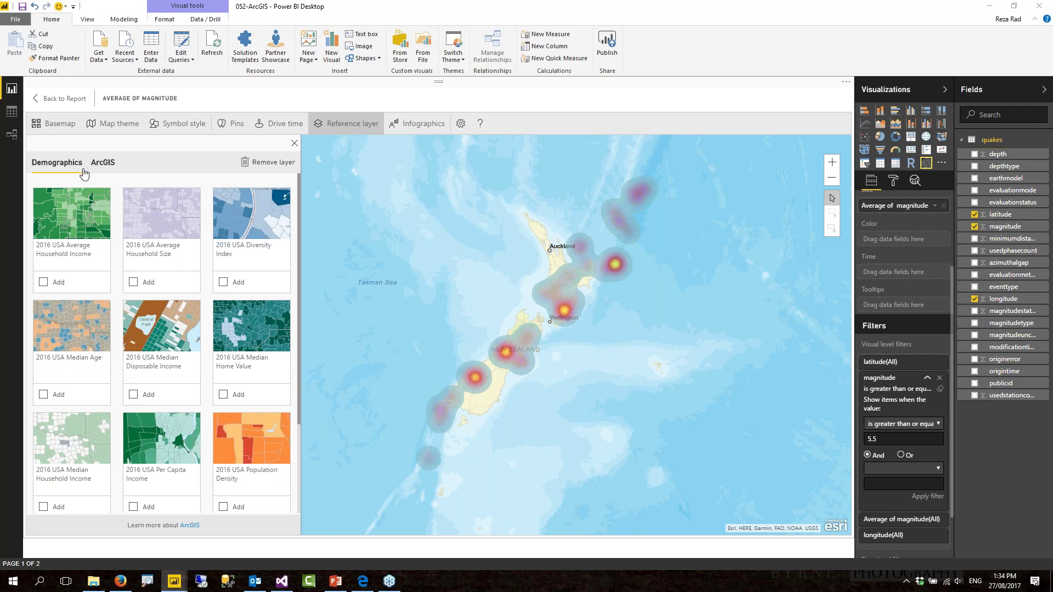
# Step: Search the ArcGIS reference layers for "new zealand" and browse the layers offered
pyautogui.click(101, 164)
pyautogui.click(100, 191)
pyautogui.write('new zeala')
pyautogui.press('Return')
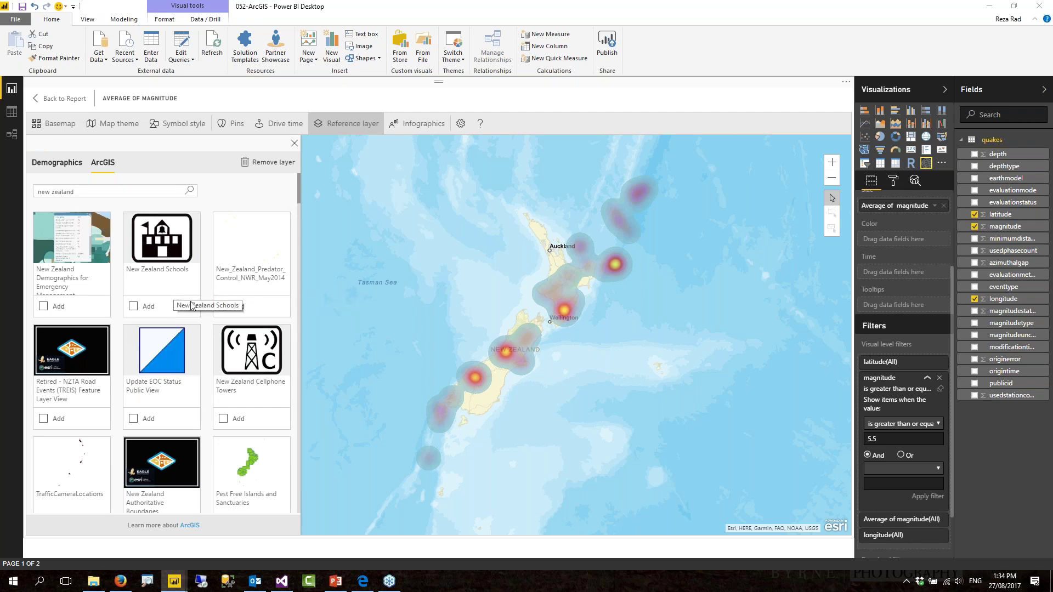
pyautogui.scroll(-2, 218, 320)
pyautogui.scroll(-3, 219, 322)
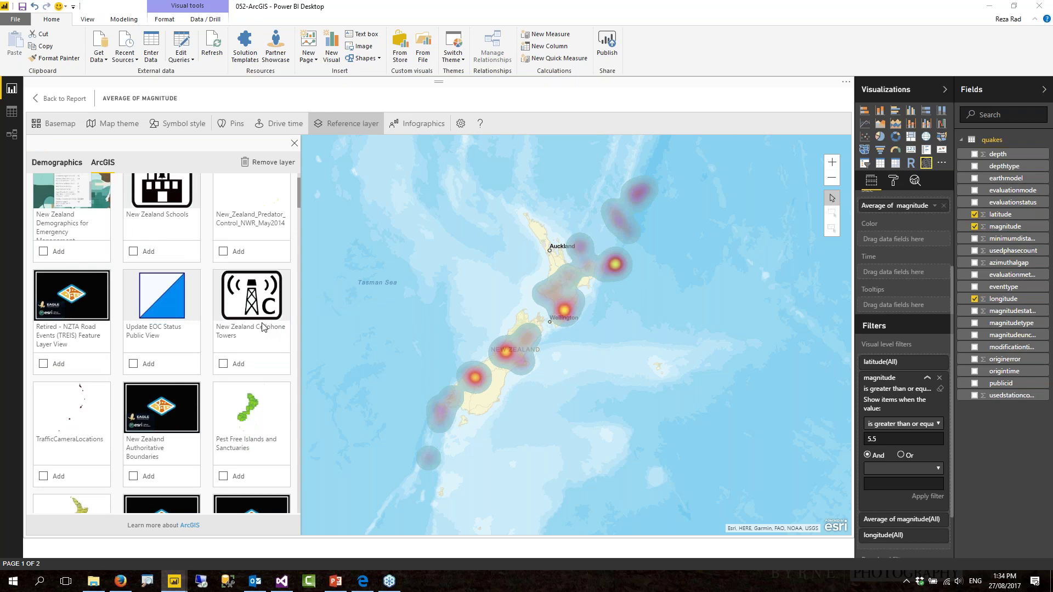
pyautogui.scroll(-1, 79, 433)
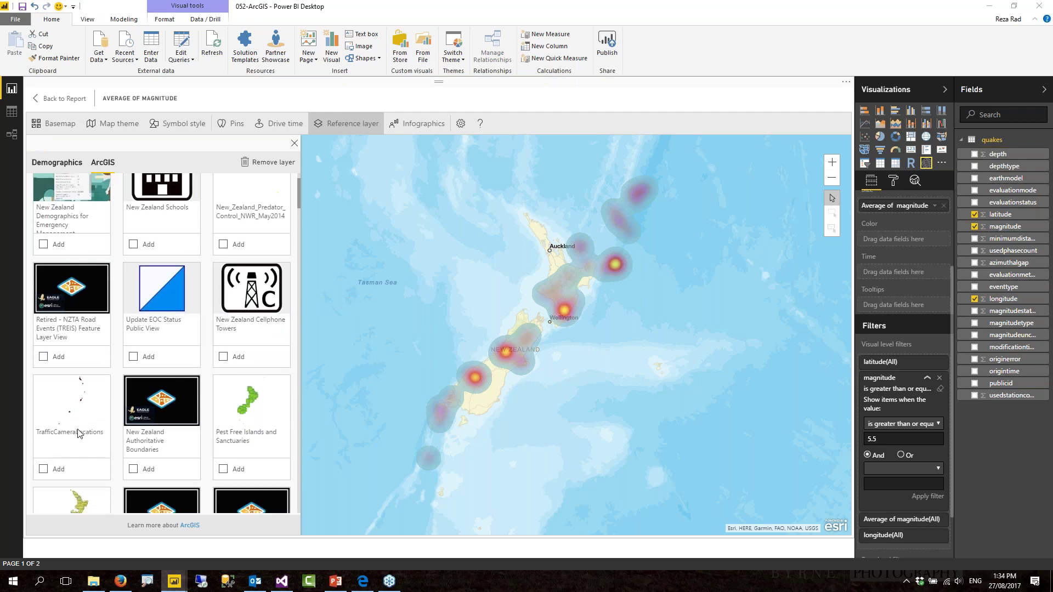
pyautogui.scroll(-3, 80, 433)
pyautogui.scroll(-3, 118, 359)
pyautogui.scroll(-5, 158, 333)
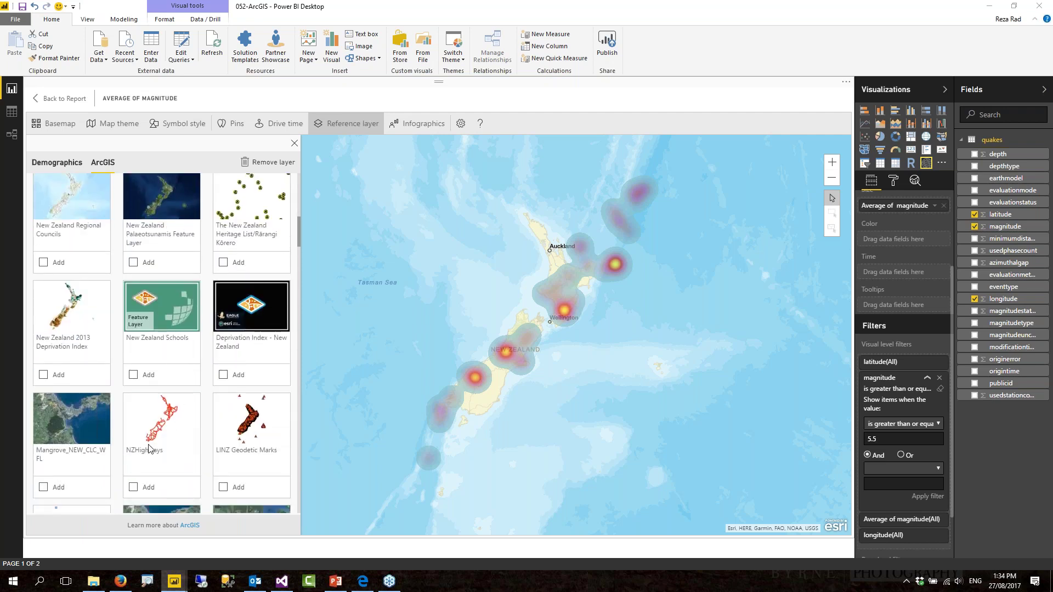
pyautogui.scroll(-5, 162, 442)
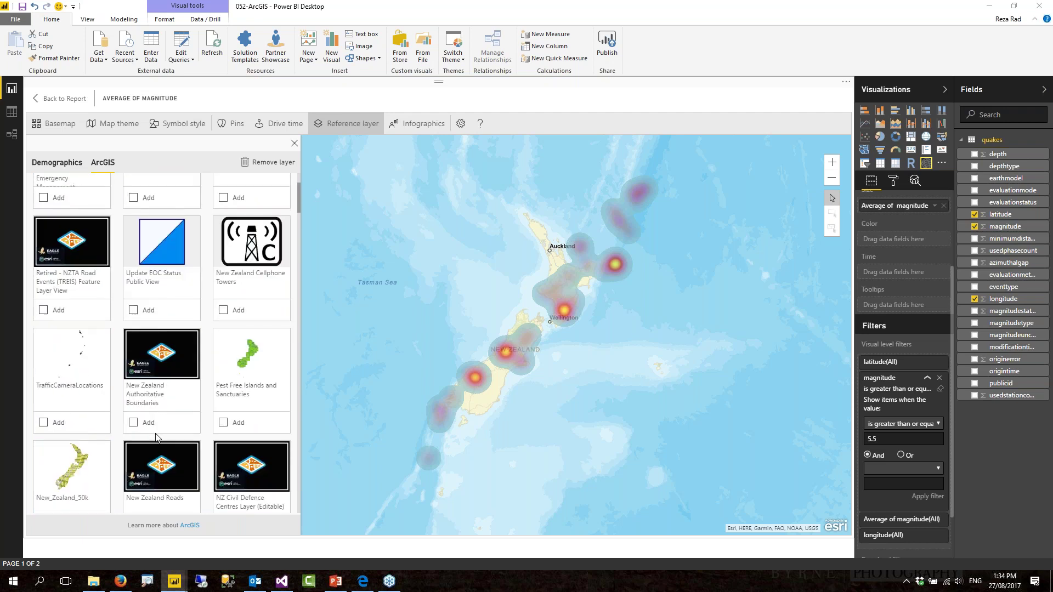
pyautogui.scroll(5, 156, 437)
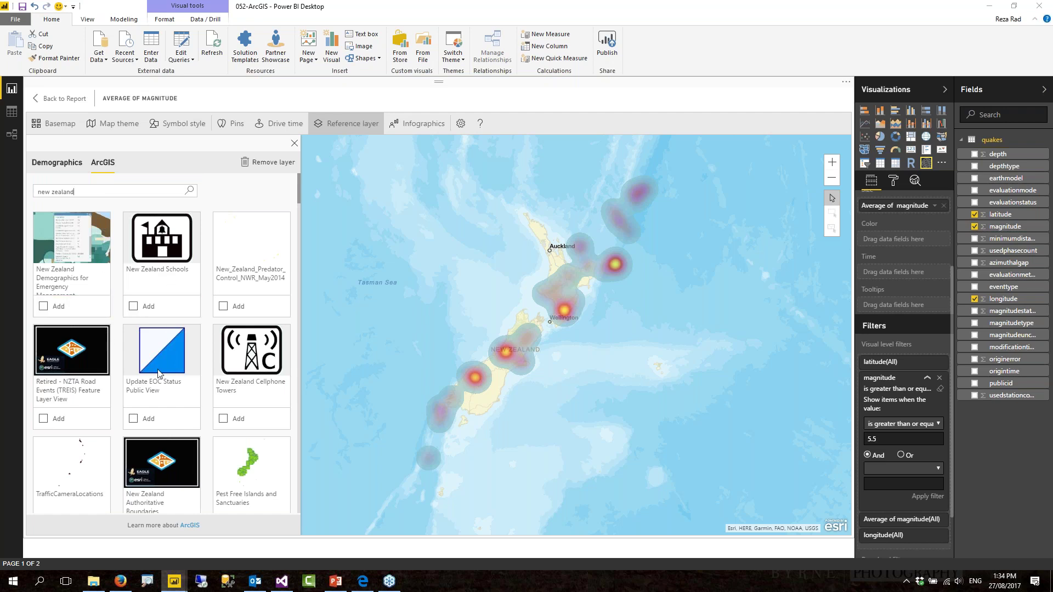
# Step: Search the ArcGIS reference layers for "cricket" and add the Cricket World Cup 2015 Venues layer to the earthquake heat map
pyautogui.click(93, 190)
pyautogui.moveTo(89, 192); pyautogui.dragTo(22, 194)
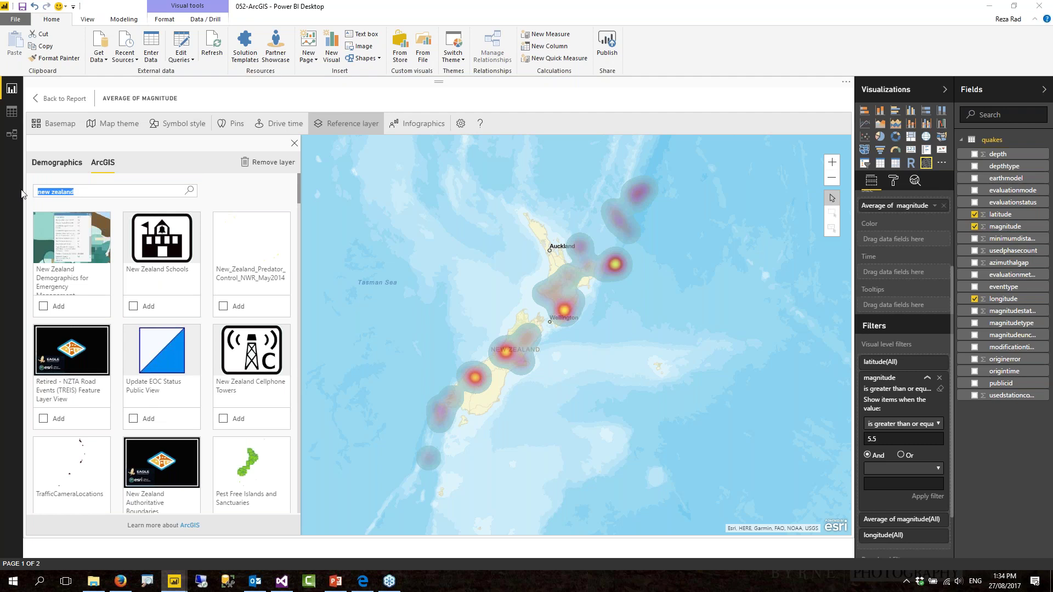
pyautogui.write('cricket')
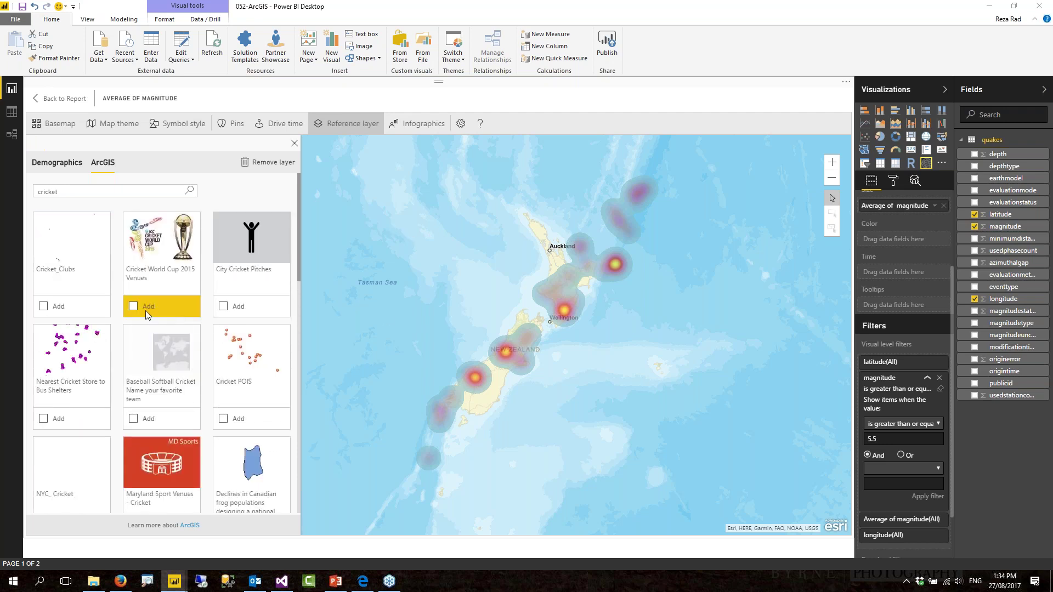
pyautogui.click(133, 307)
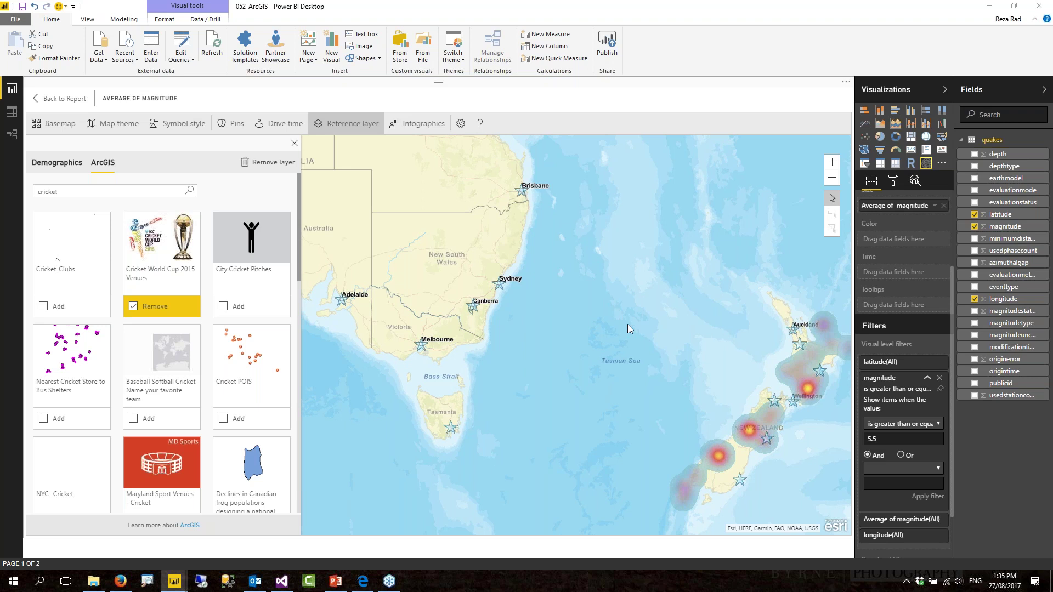
pyautogui.moveTo(618, 309); pyautogui.dragTo(505, 257)
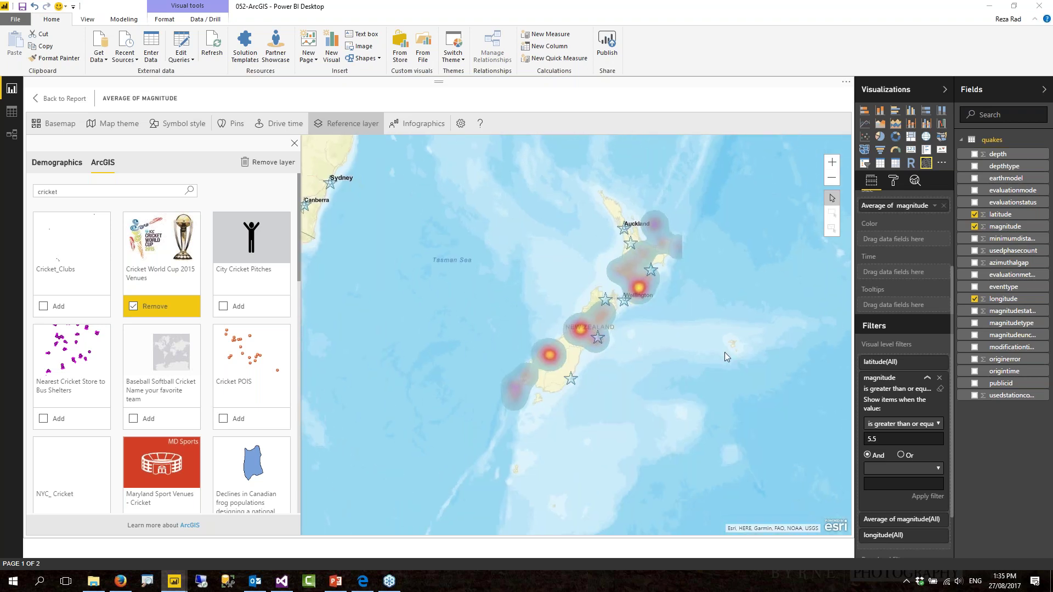
pyautogui.scroll(2, 616, 329)
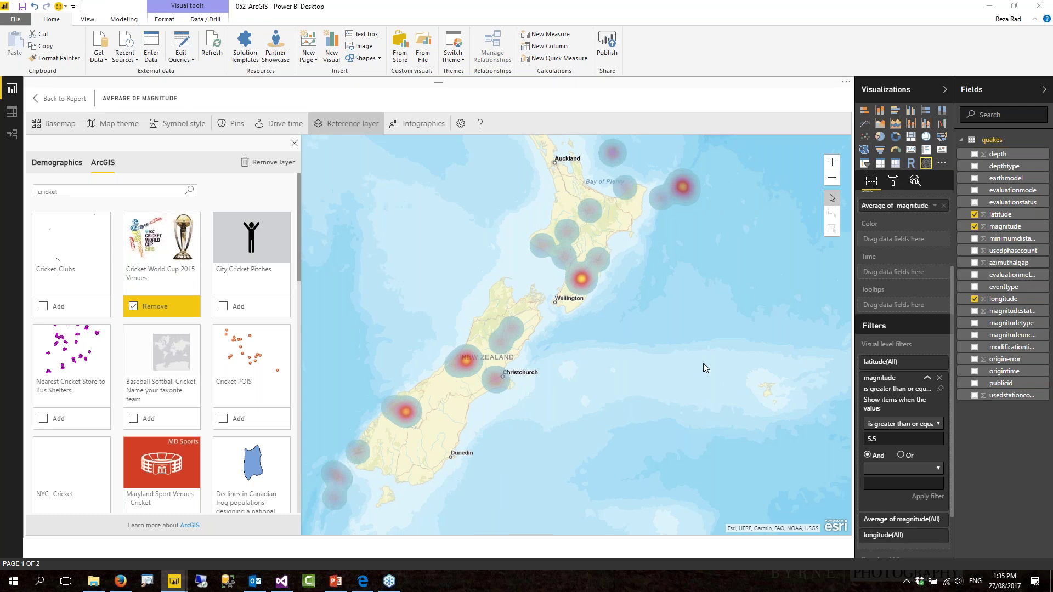
pyautogui.scroll(-1, 703, 363)
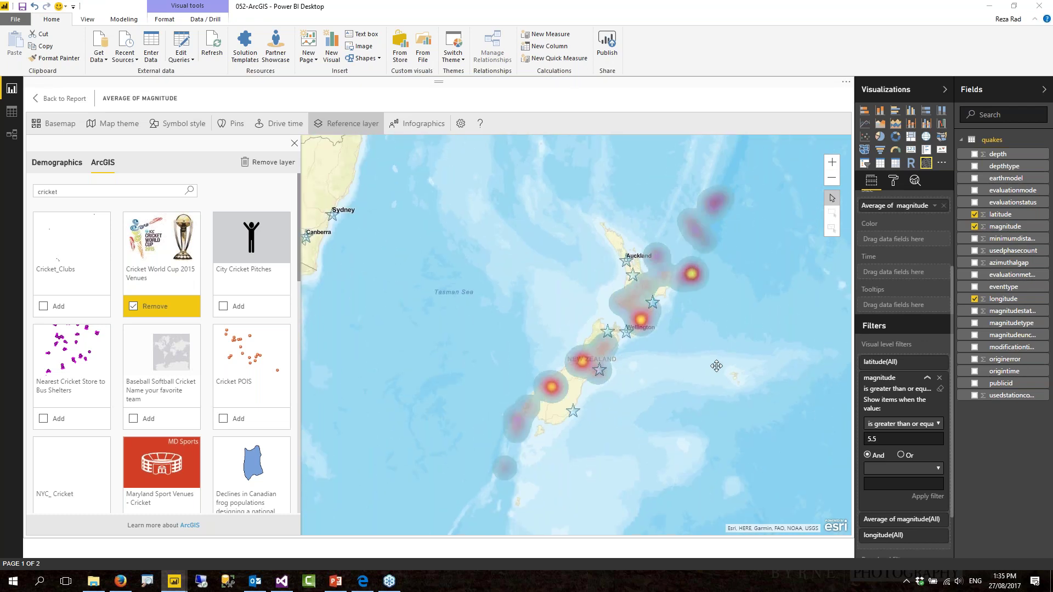
pyautogui.moveTo(717, 365); pyautogui.dragTo(704, 362)
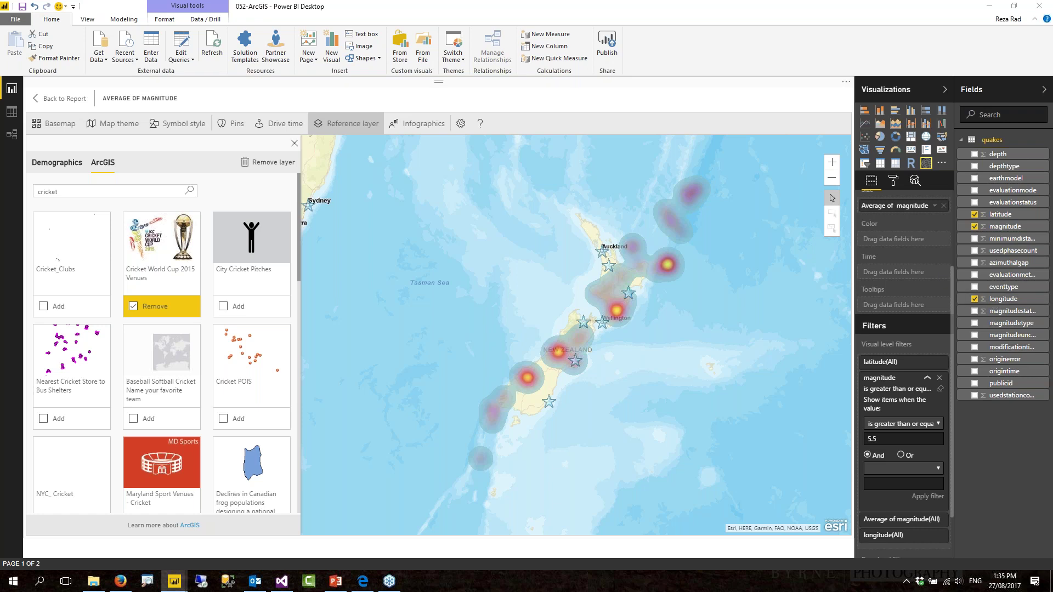
# Step: Assign the origintime field as the ArcGIS map's Time and frame the map on New Zealand
pyautogui.moveTo(1000, 371); pyautogui.dragTo(899, 273)
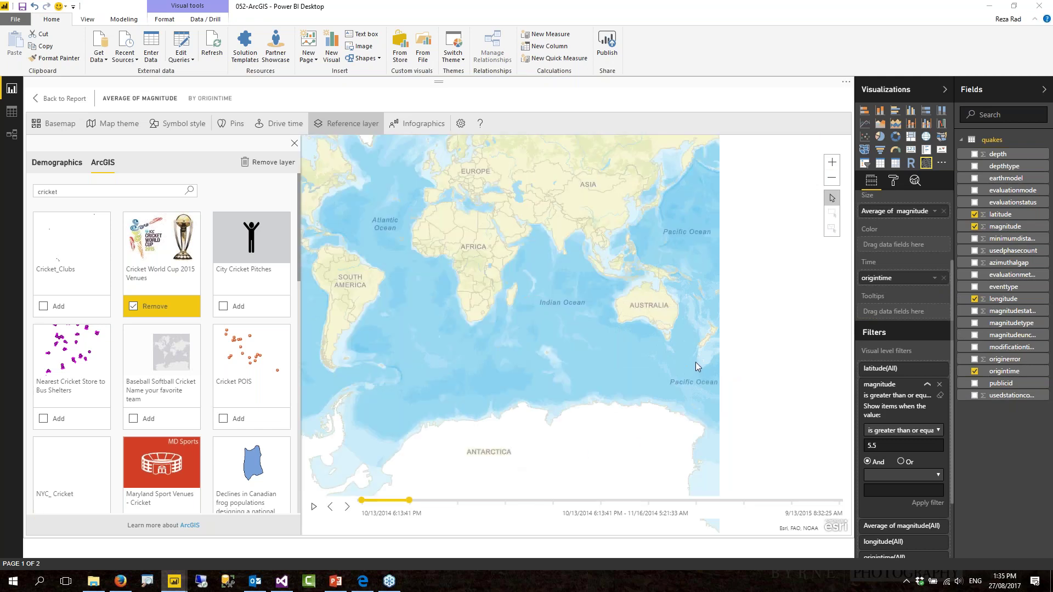
pyautogui.scroll(1, 695, 362)
pyautogui.moveTo(693, 357); pyautogui.dragTo(511, 368)
pyautogui.scroll(1, 628, 335)
pyautogui.moveTo(626, 332); pyautogui.dragTo(638, 422)
# Step: Widen the map timeline's time window to about four and a half months, and play and pause the earthquake animation
pyautogui.moveTo(410, 500); pyautogui.dragTo(542, 505)
pyautogui.click(313, 507)
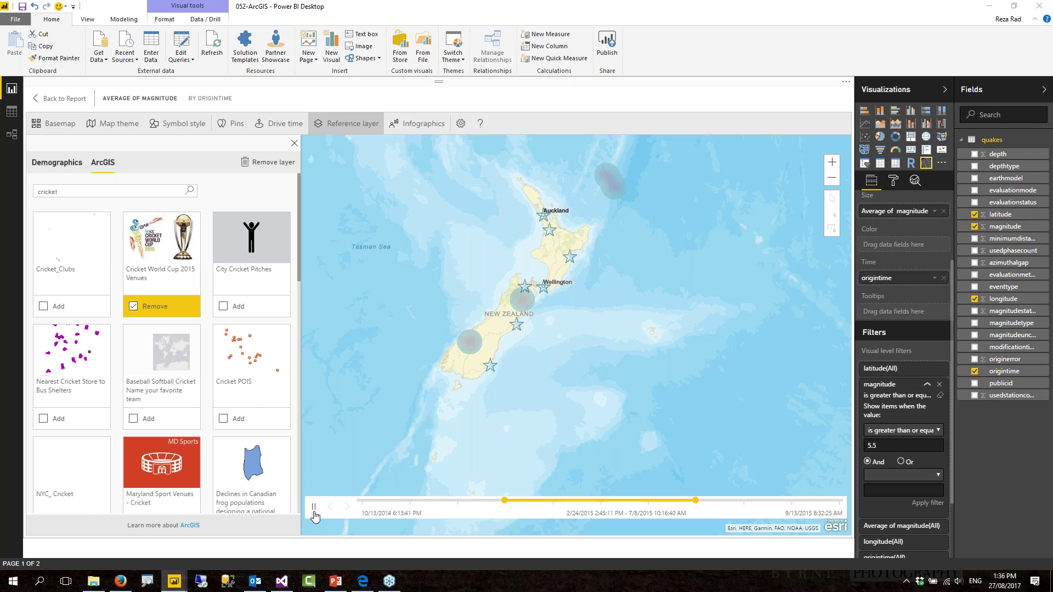
pyautogui.click(314, 508)
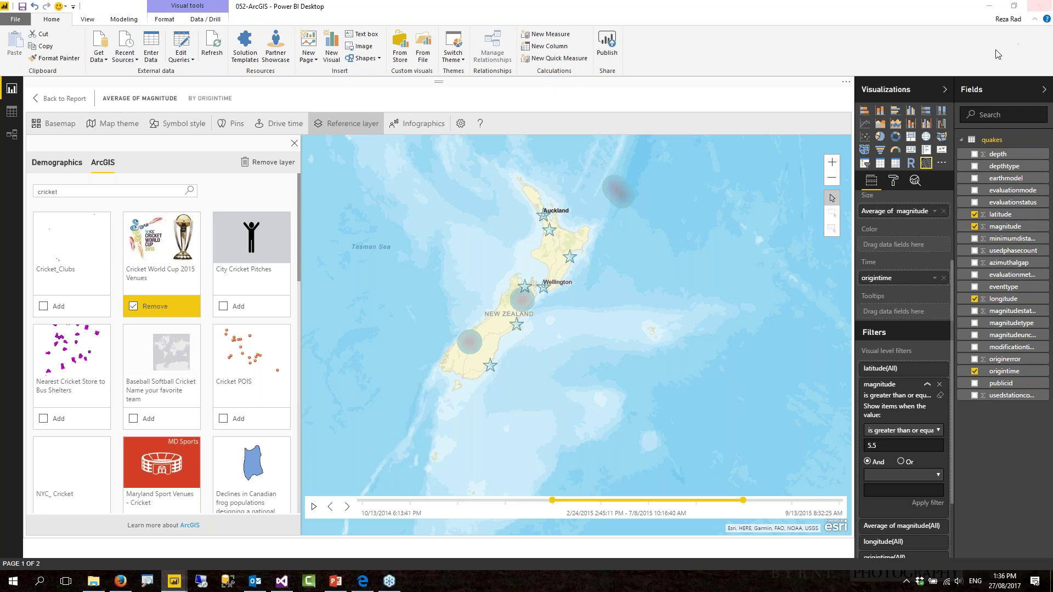
# Step: Close the 052-ArcGIS report without saving, and present the "7- Governance with Power BI App" slide in PowerPoint
pyautogui.click(1042, 8)
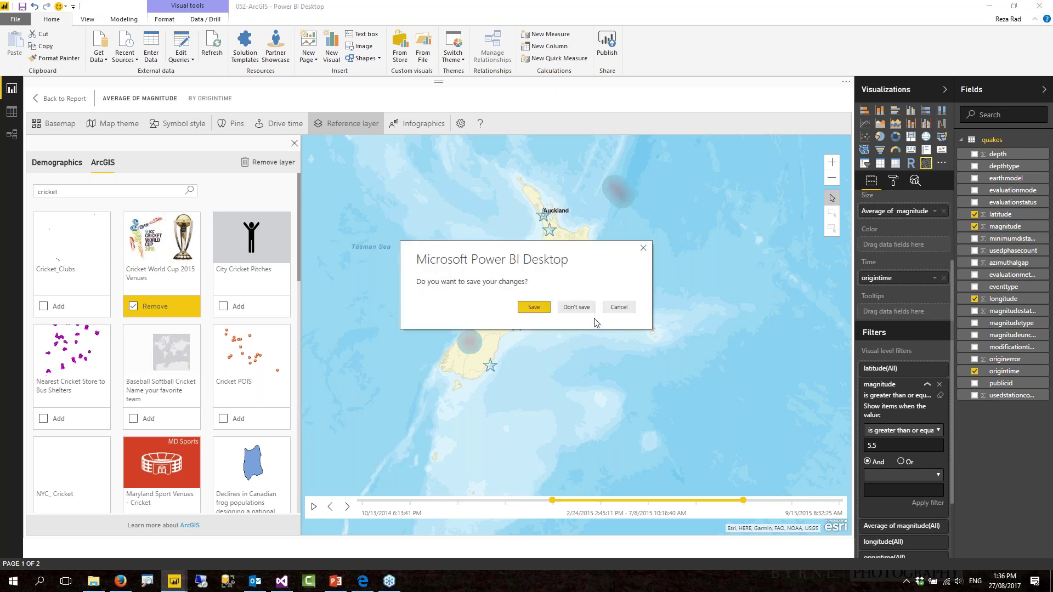
pyautogui.click(575, 307)
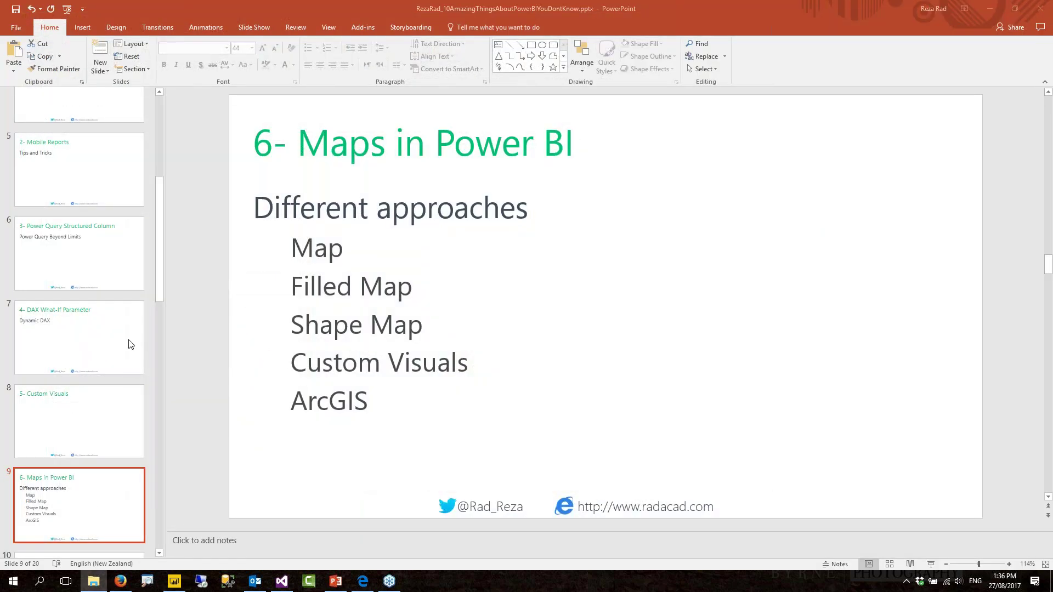
pyautogui.moveTo(159, 273); pyautogui.dragTo(160, 318)
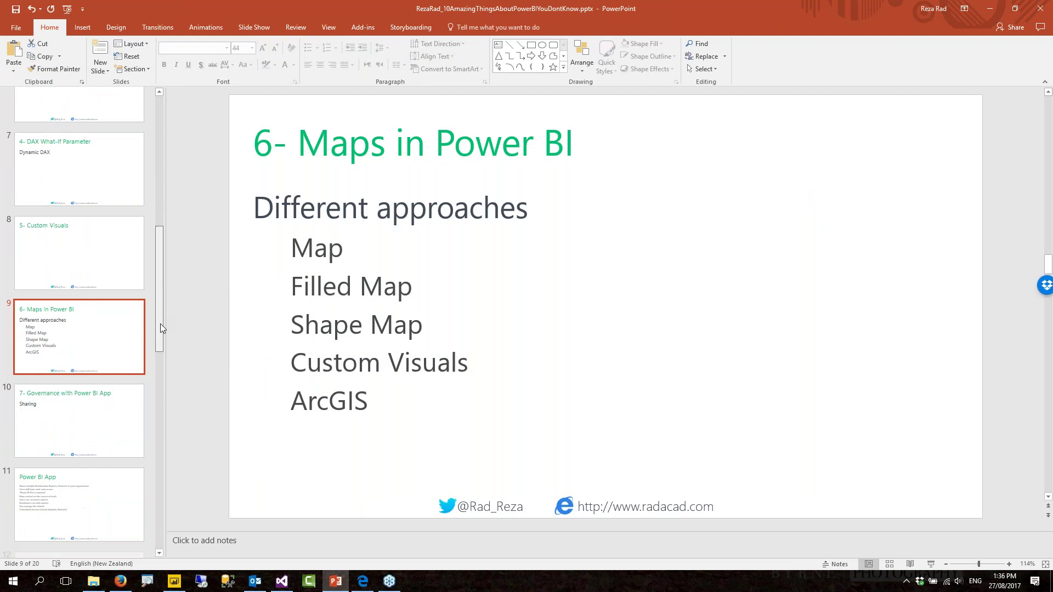
pyautogui.click(86, 381)
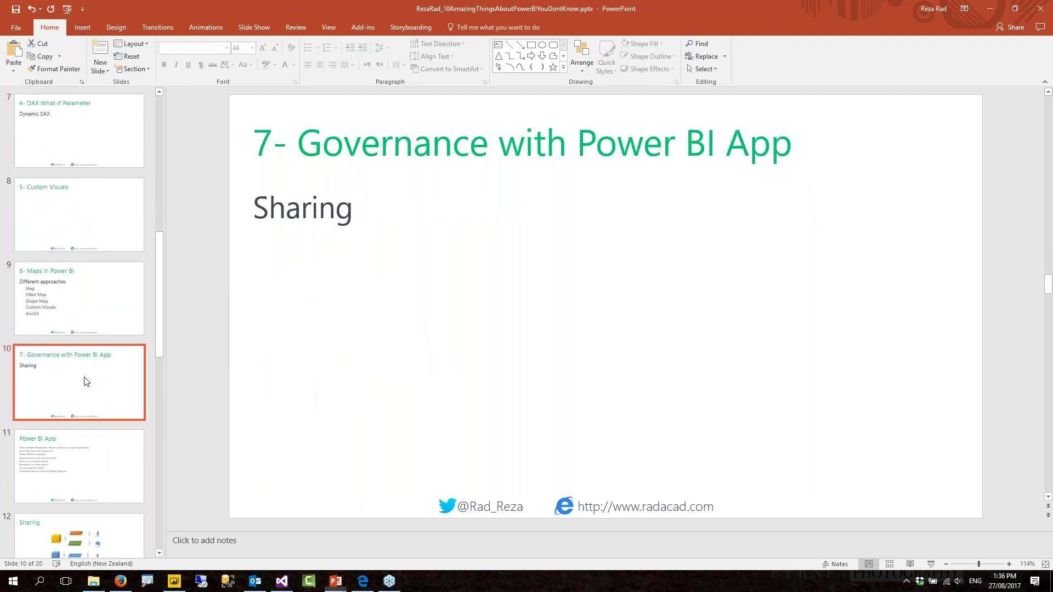
pyautogui.hotkey('shift', 'F5')
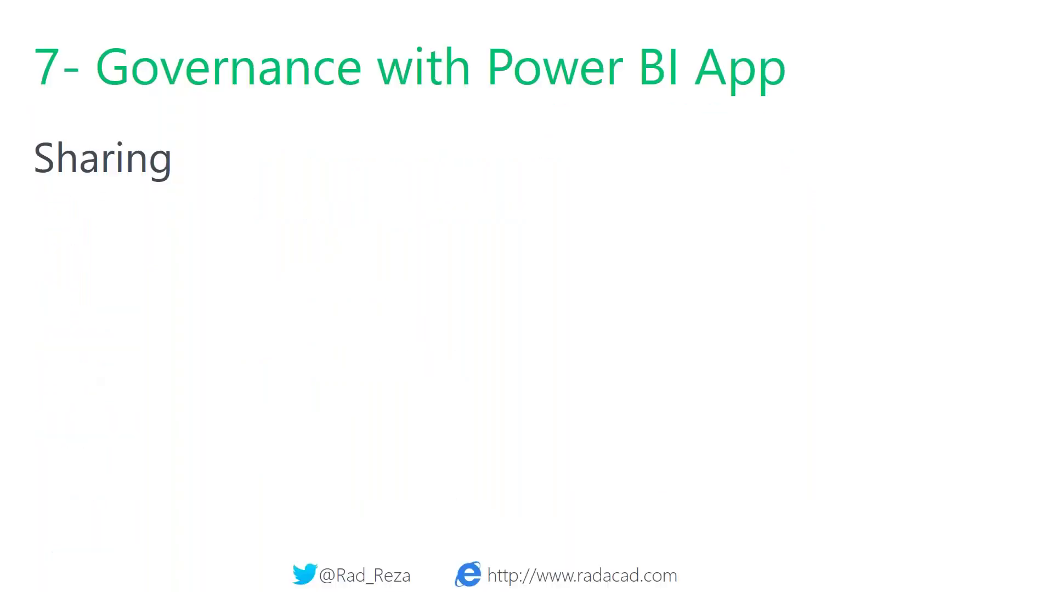
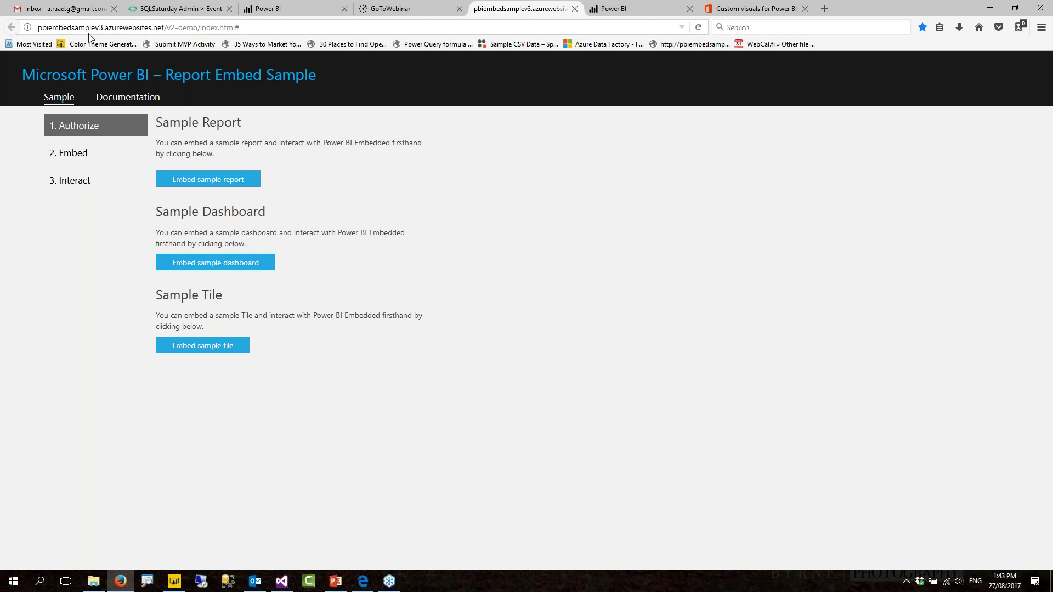
# Step: On the Power BI Report Embed Sample site in Firefox, open the sample report's embed page and review its code and embedded view
pyautogui.moveTo(38, 28); pyautogui.dragTo(237, 28)
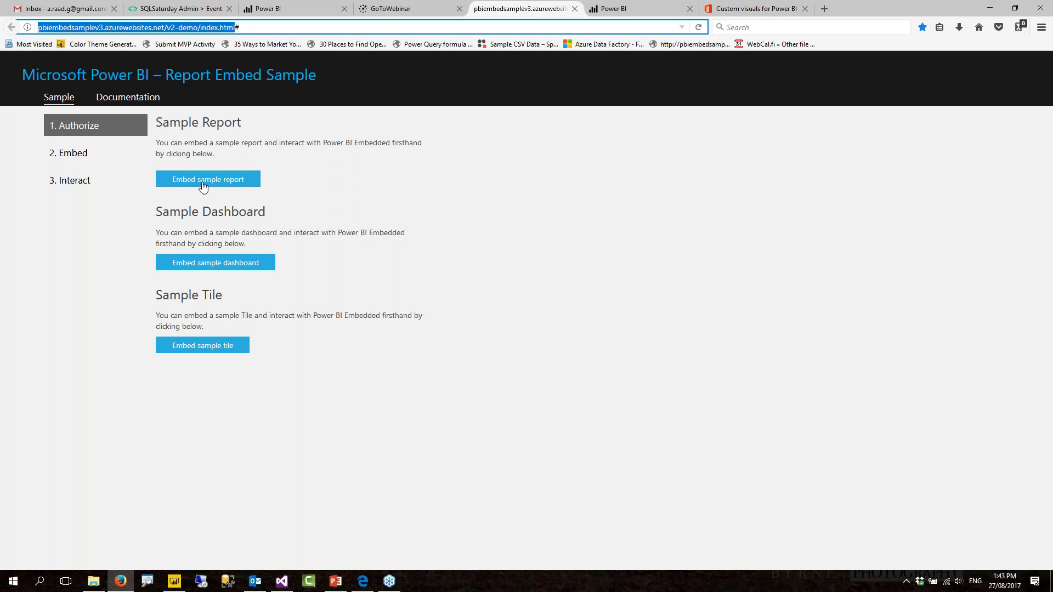
pyautogui.click(182, 181)
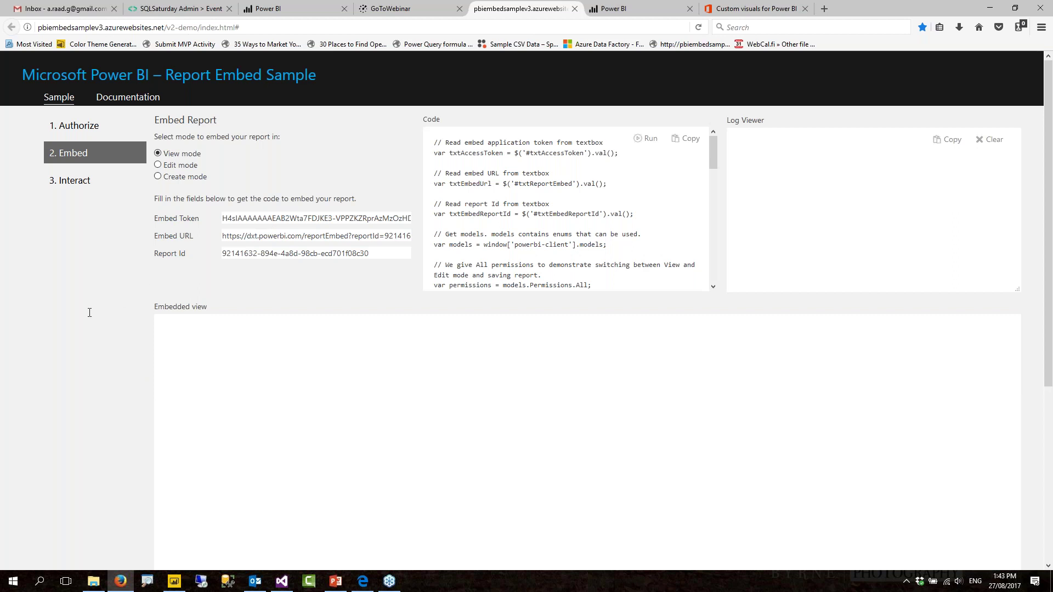
pyautogui.scroll(-3, 43, 330)
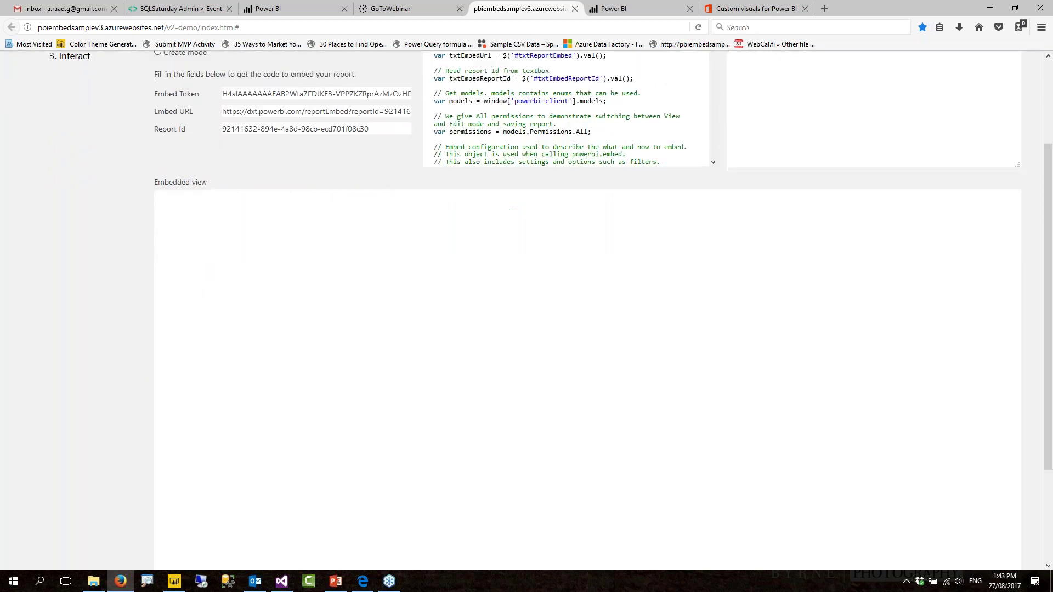
pyautogui.scroll(3, 915, 155)
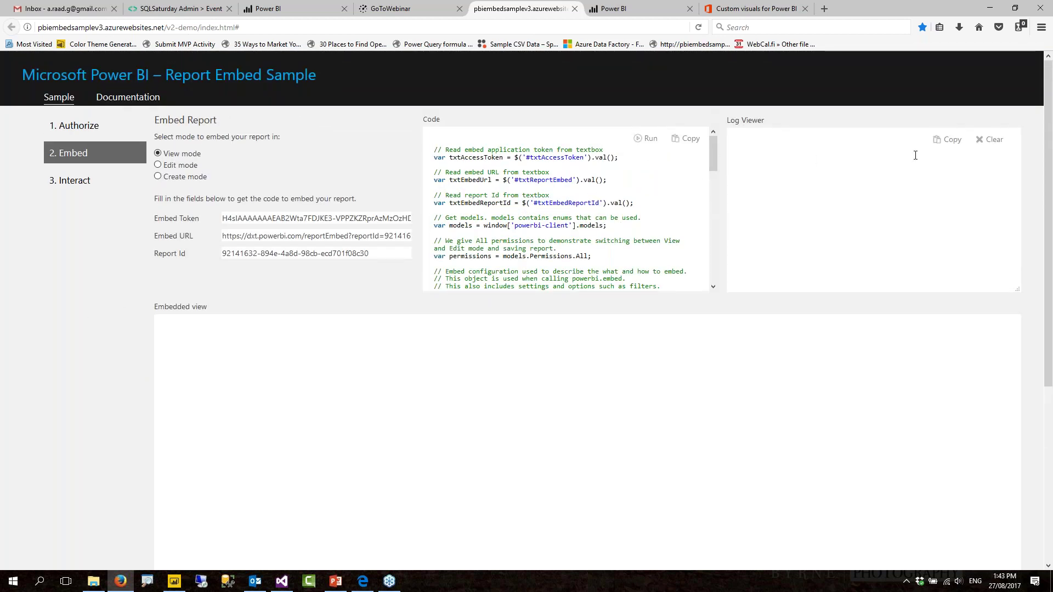
# Step: Run the View mode embed code and check the report loaded in the embedded view and the log
pyautogui.click(649, 141)
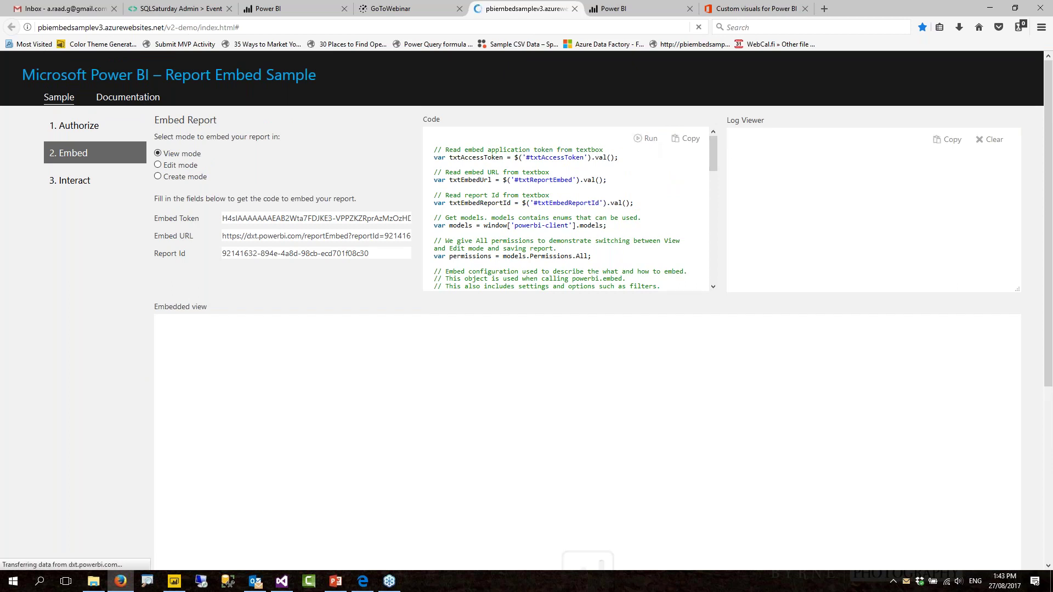
pyautogui.scroll(-1, 99, 314)
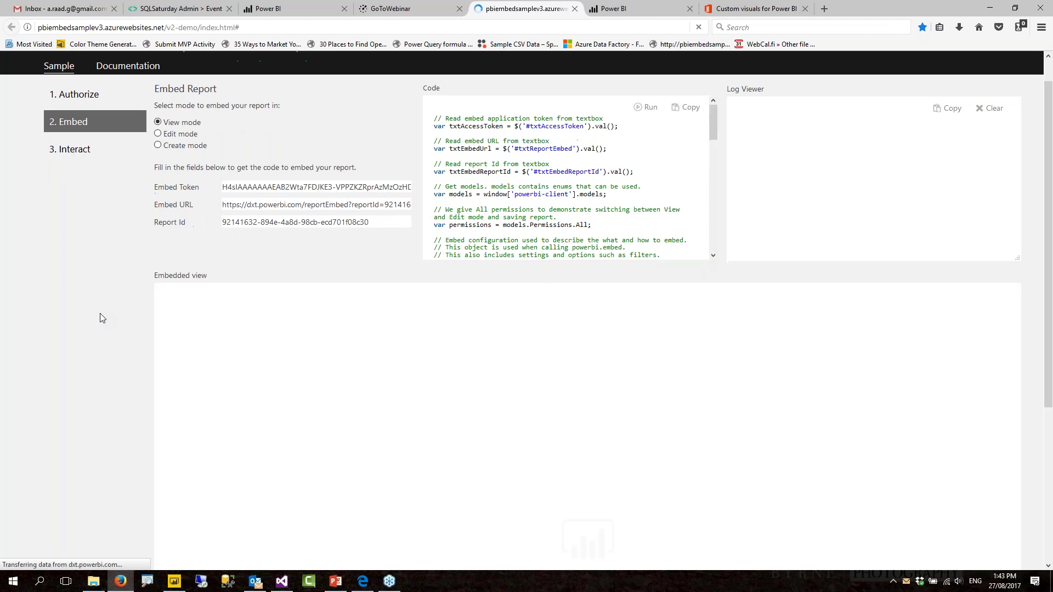
pyautogui.scroll(-1, 99, 318)
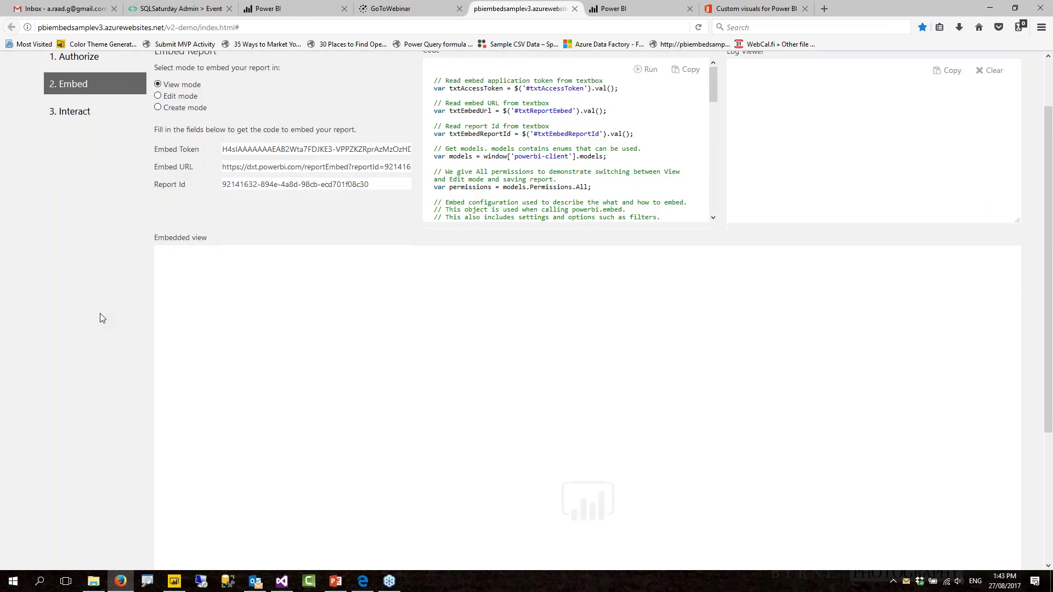
pyautogui.scroll(-3, 100, 318)
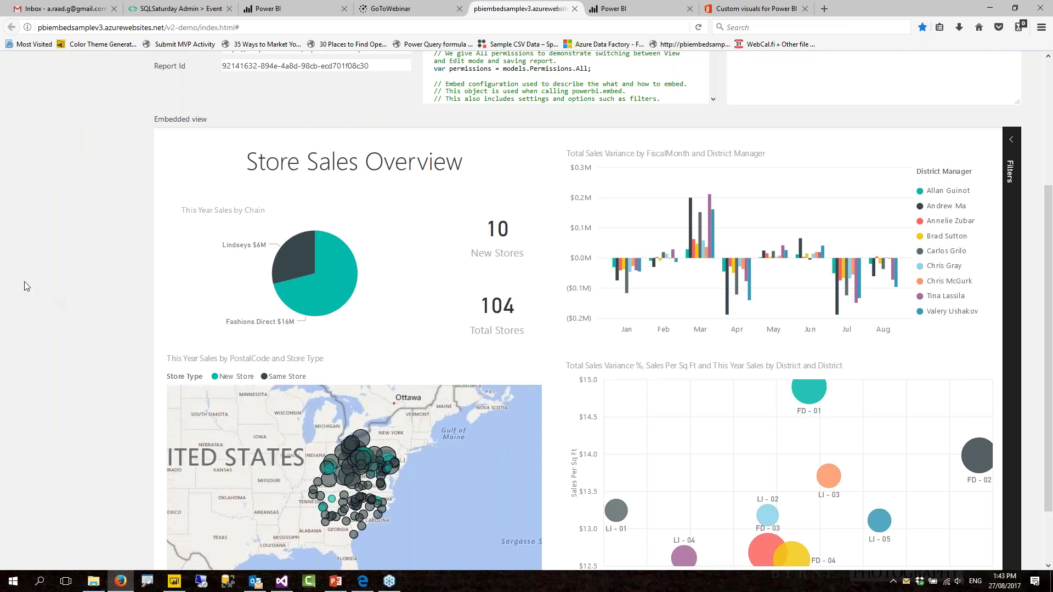
pyautogui.scroll(5, 19, 280)
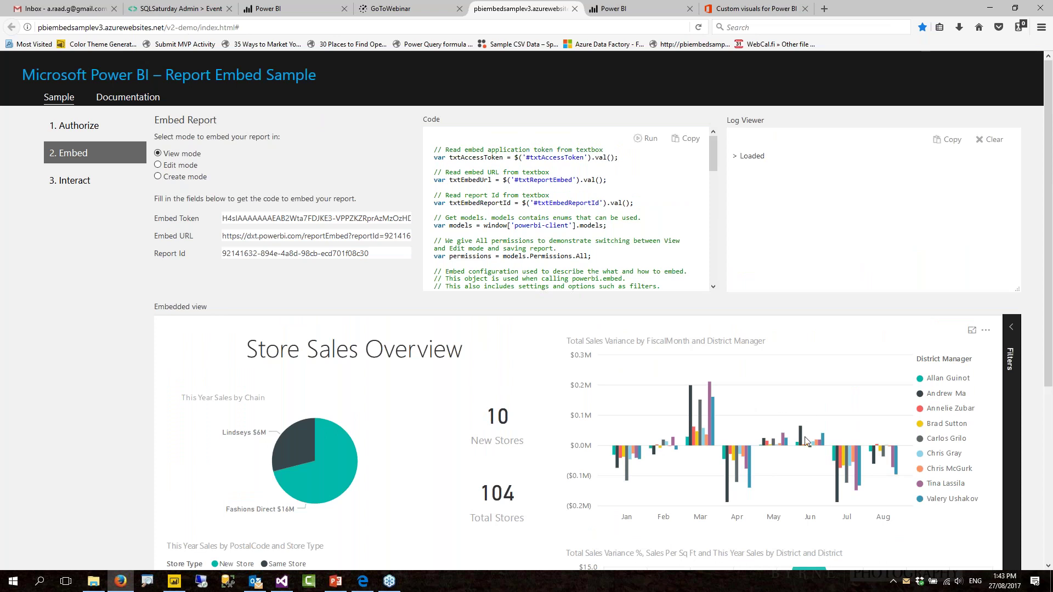
# Step: Cross-filter the embedded Store Sales Overview by Fashions Direct in the pie chart and by the LI - 04 bubble, clearing each selection
pyautogui.scroll(-1, 442, 382)
pyautogui.scroll(-5, 441, 382)
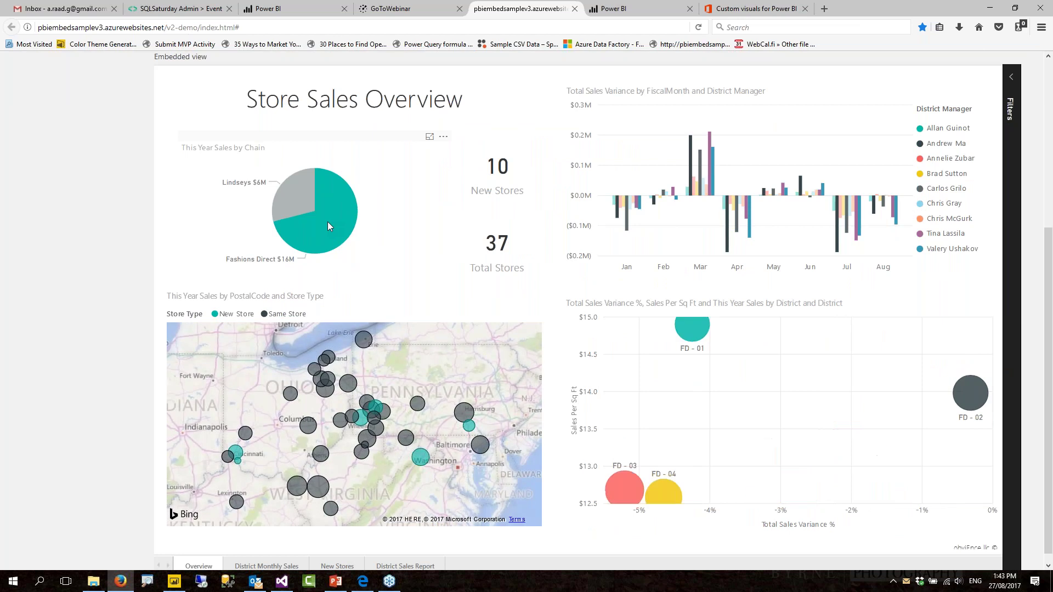
pyautogui.click(328, 222)
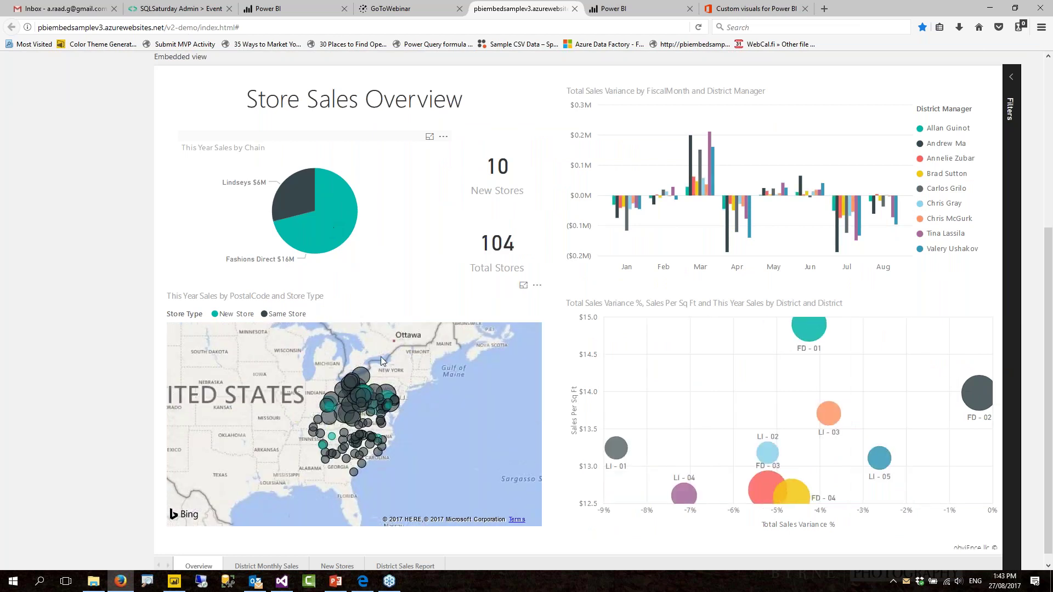
pyautogui.click(691, 494)
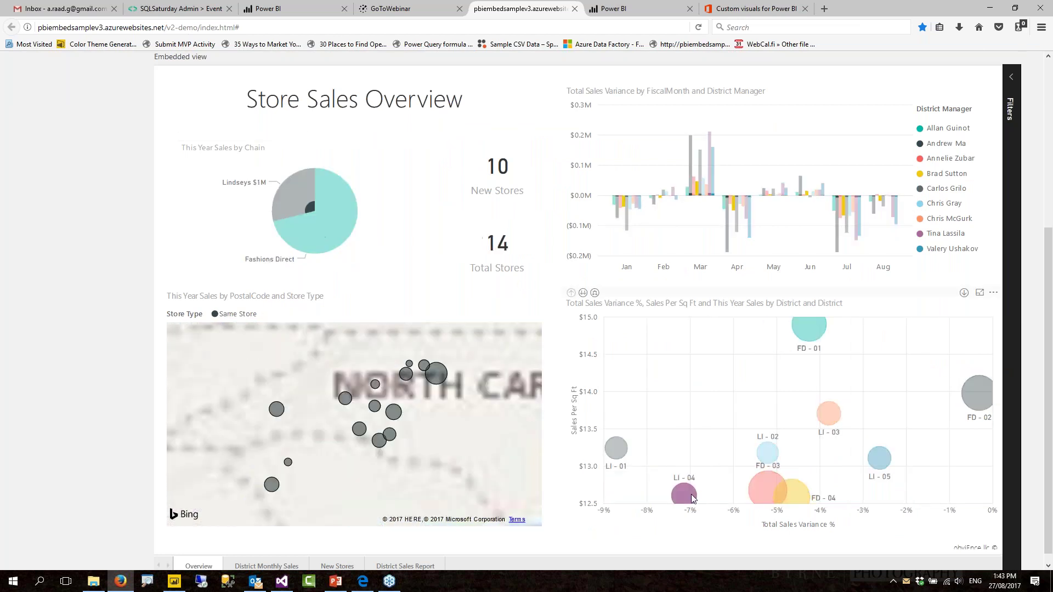
pyautogui.click(691, 497)
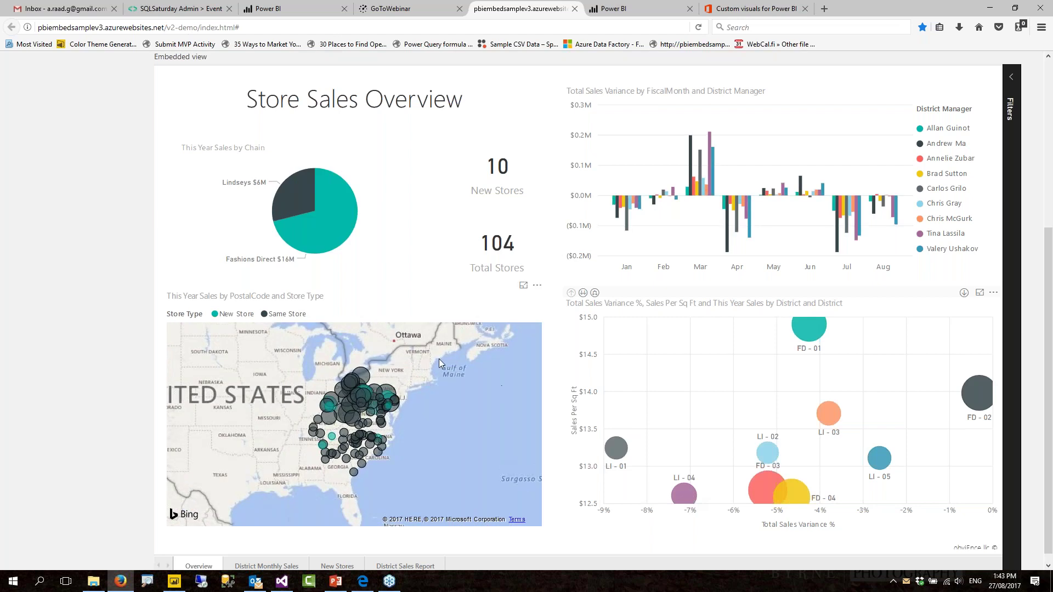
# Step: Expand and collapse the embedded report's Filters pane, and view its District Monthly Sales and New Stores pages
pyautogui.click(1012, 81)
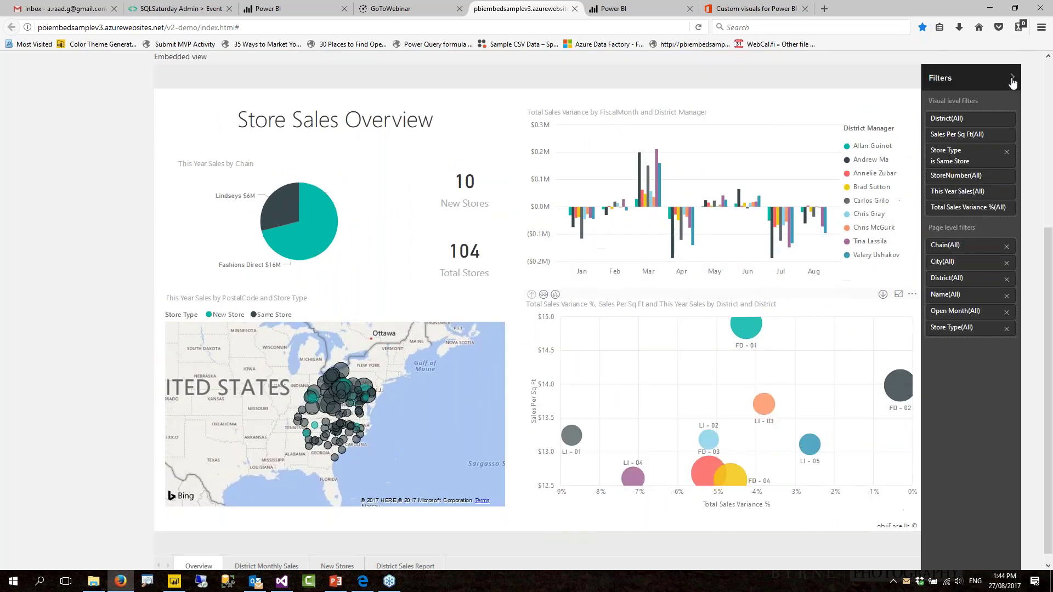
pyautogui.click(1012, 81)
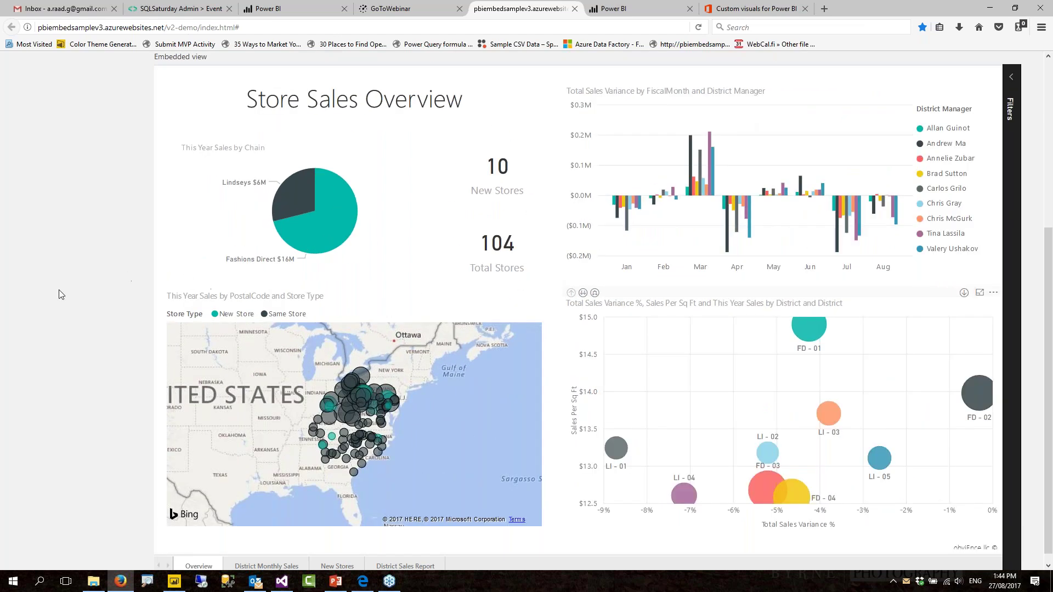
pyautogui.scroll(-1, 52, 304)
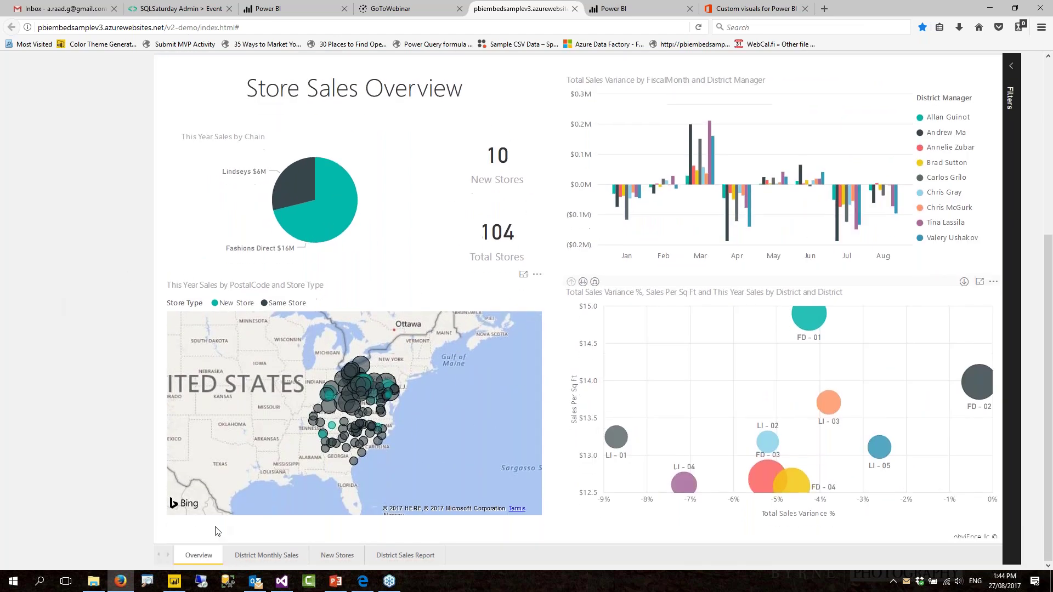
pyautogui.click(272, 556)
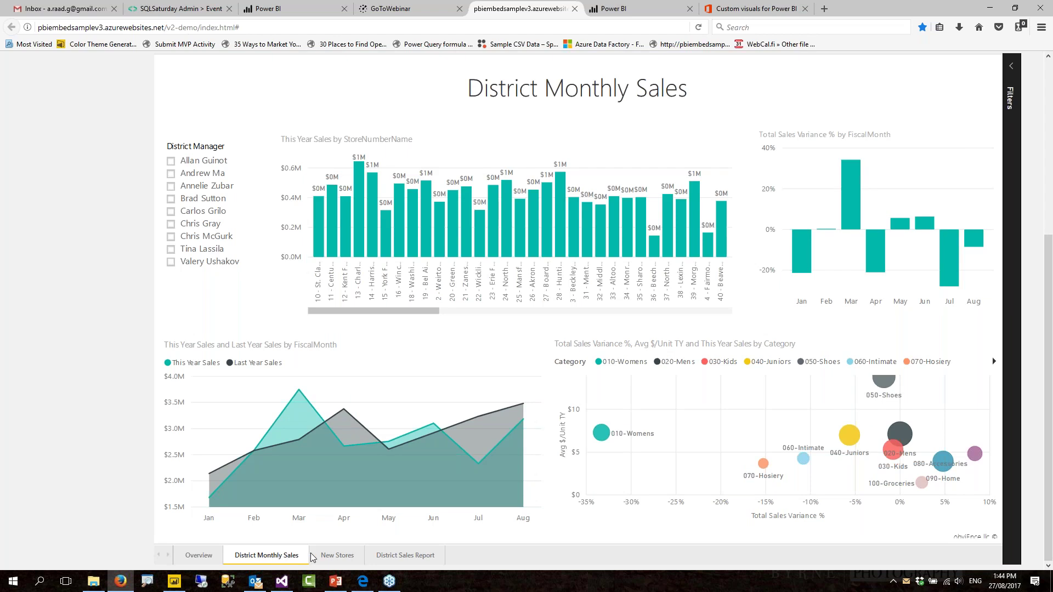
pyautogui.click(325, 555)
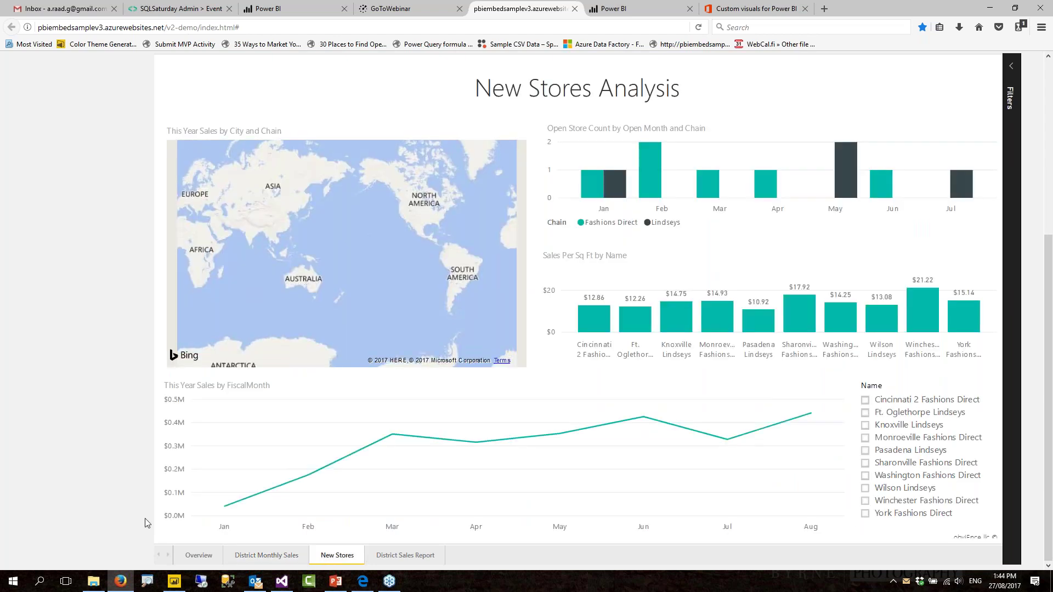
# Step: Highlight the entire View mode embed code to point it out, and clear the selection
pyautogui.scroll(1, 67, 439)
pyautogui.scroll(5, 68, 439)
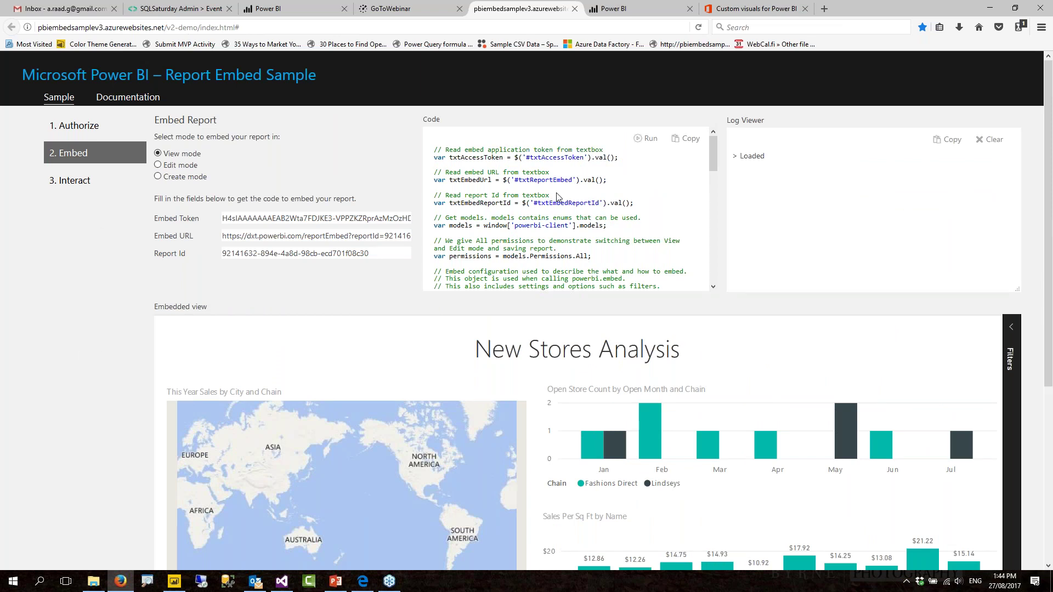
pyautogui.moveTo(435, 149); pyautogui.dragTo(482, 240)
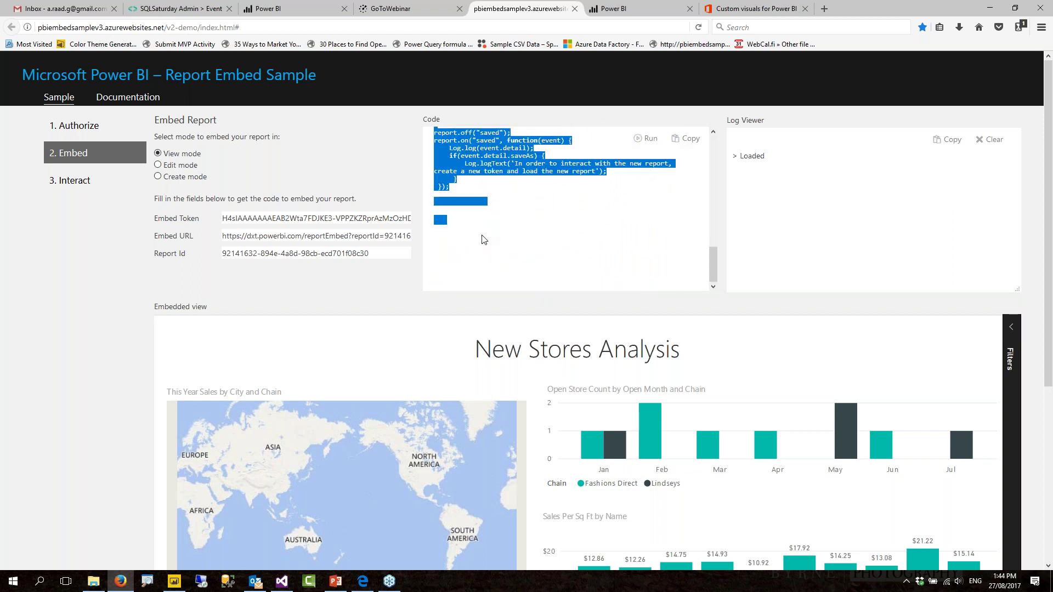
pyautogui.click(482, 242)
pyautogui.scroll(15, 479, 244)
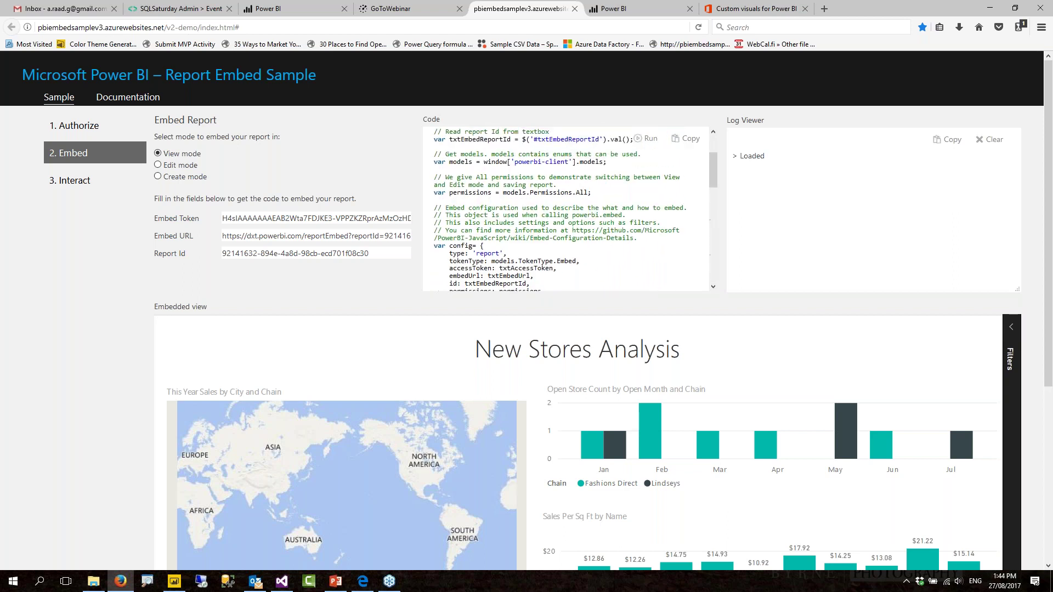
pyautogui.moveTo(434, 150); pyautogui.dragTo(487, 204)
pyautogui.scroll(-12, 482, 202)
pyautogui.click(488, 204)
pyautogui.hotkey('ctrl', 'a')
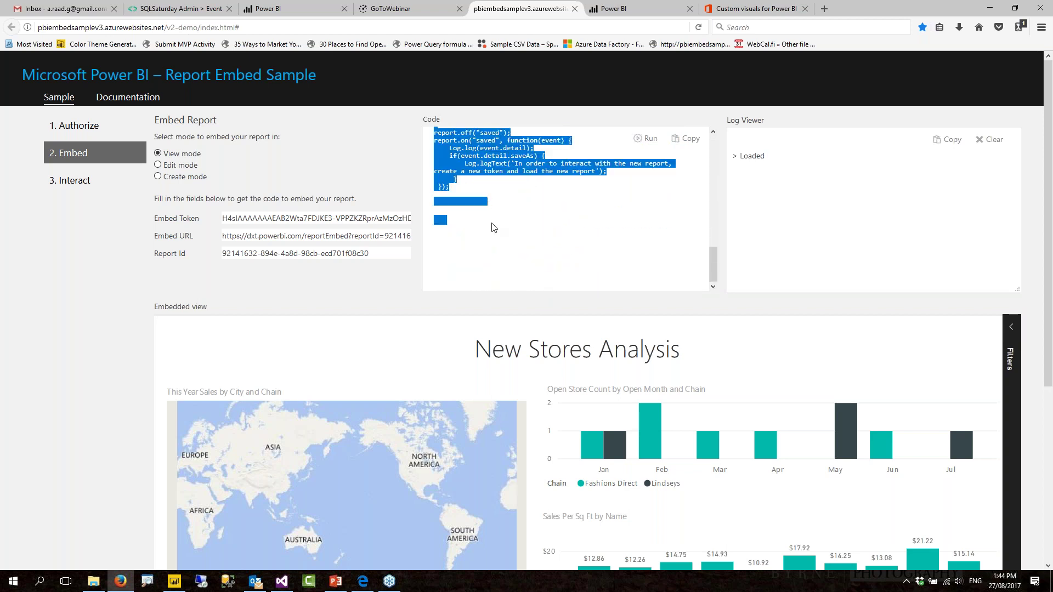
pyautogui.click(492, 262)
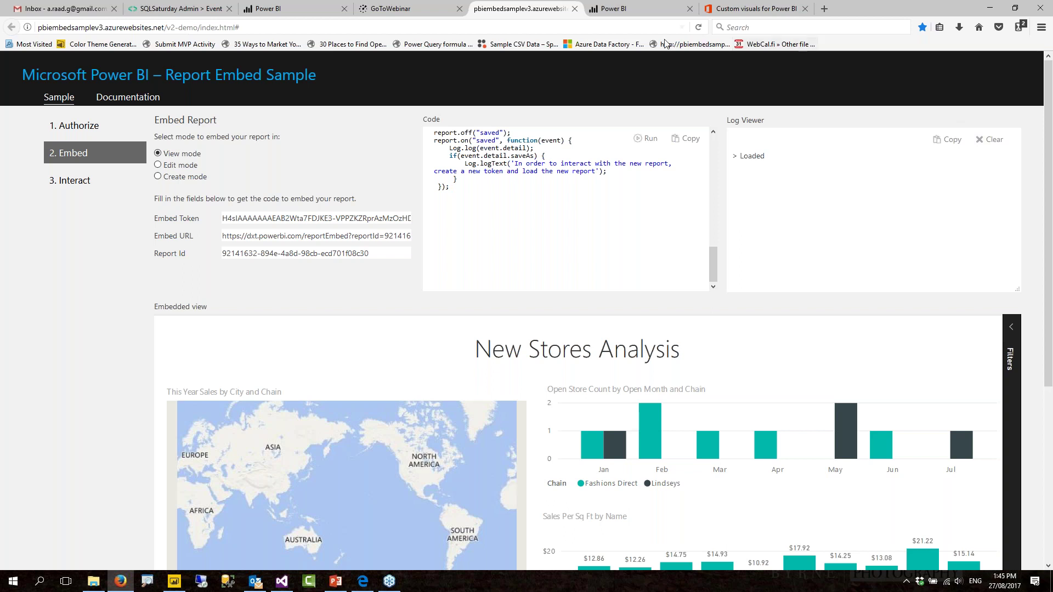
# Step: Set the embed mode to Edit mode, run its code and review the editable report in the embedded view
pyautogui.click(165, 166)
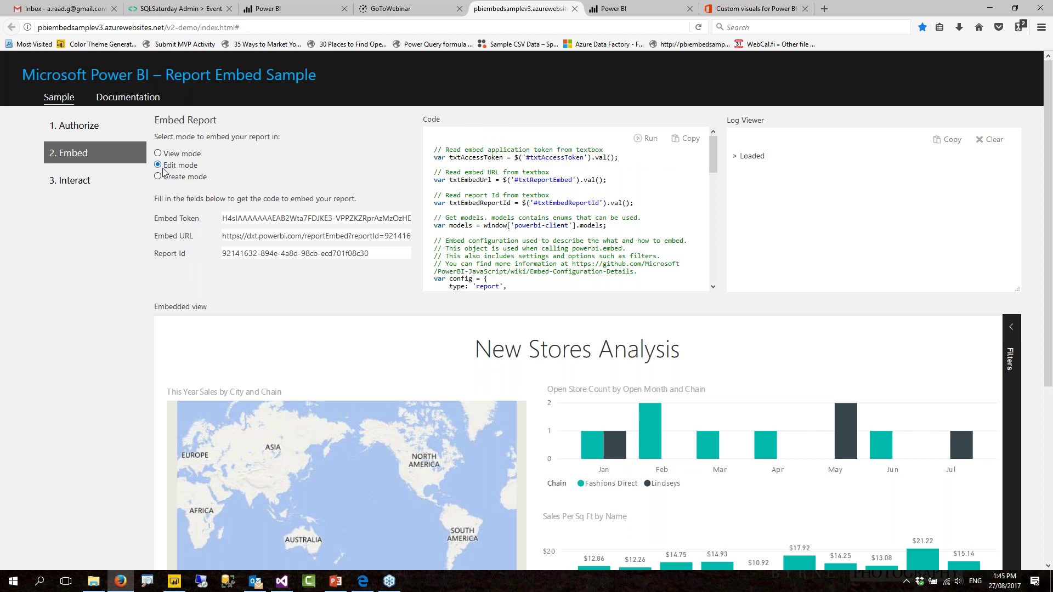
pyautogui.click(648, 138)
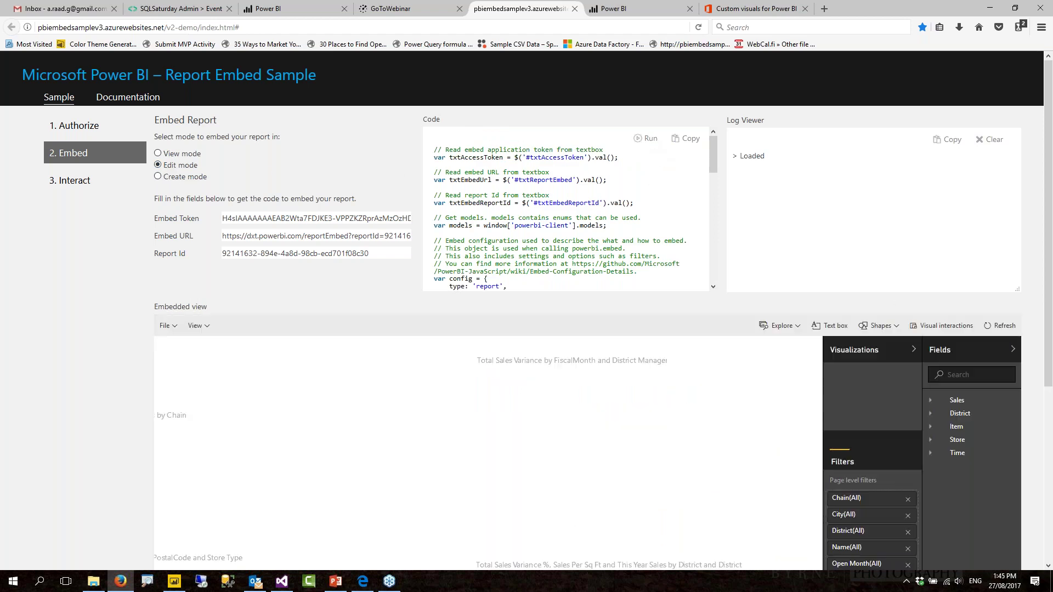
pyautogui.scroll(-2, 912, 313)
pyautogui.scroll(-5, 911, 315)
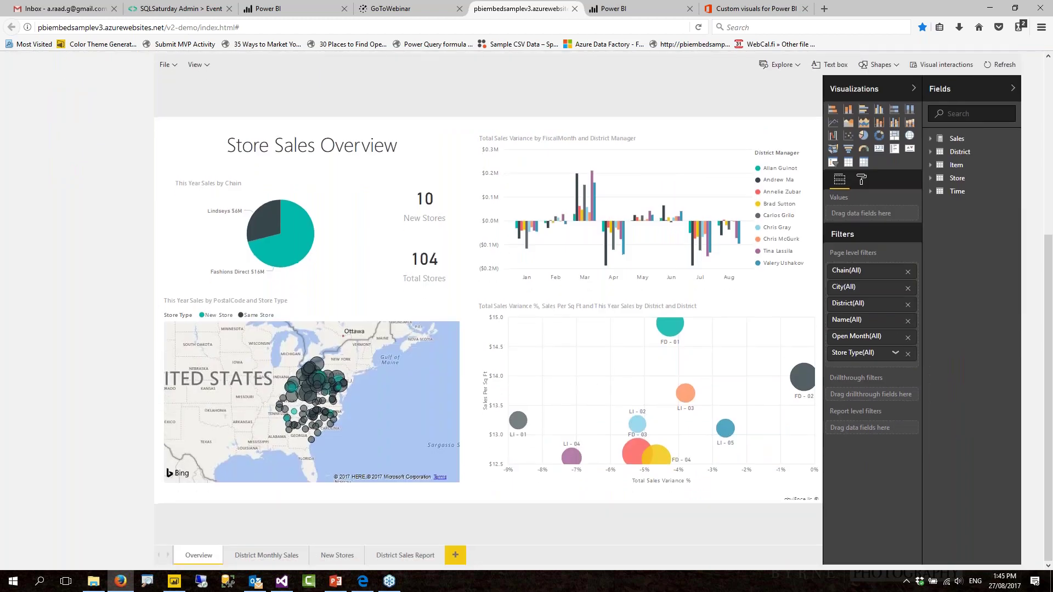
pyautogui.scroll(5, 200, 185)
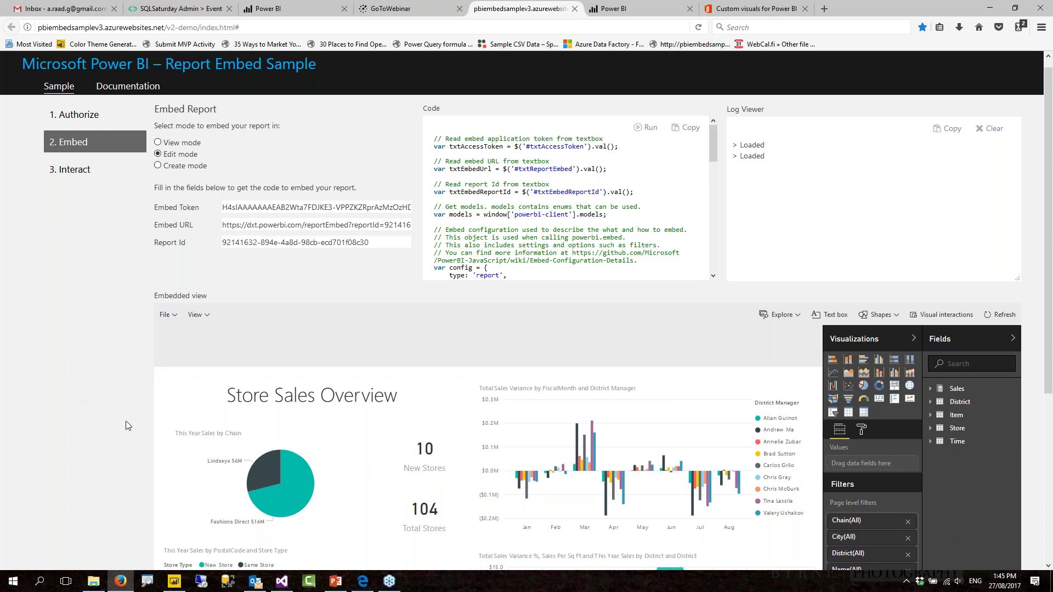
# Step: Switch to PowerPoint and present the "9- Dynamic Row Level Security" slide full screen
pyautogui.click(340, 580)
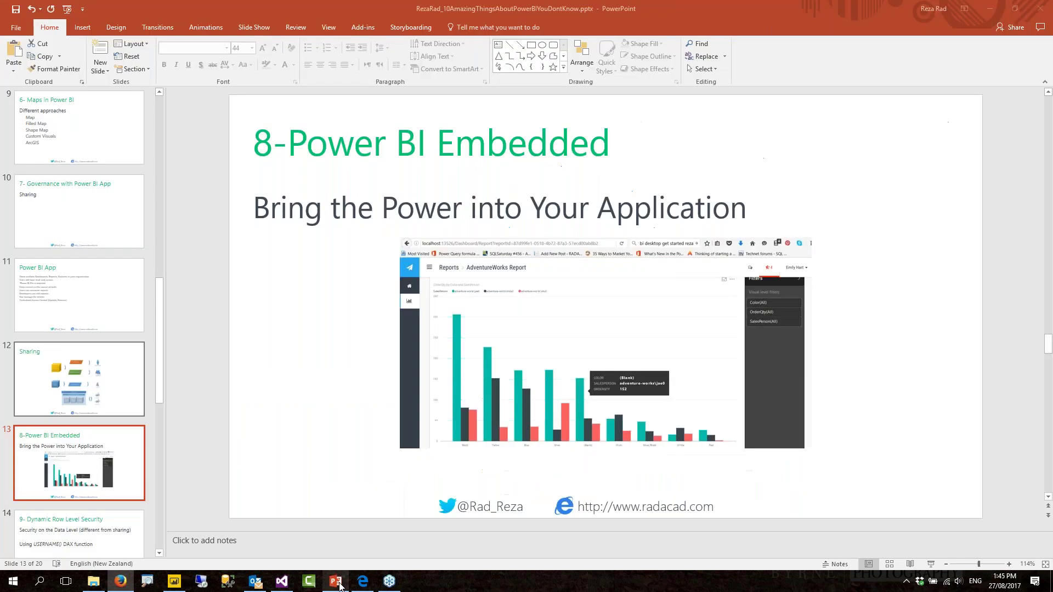
pyautogui.scroll(-2, 88, 443)
pyautogui.click(87, 433)
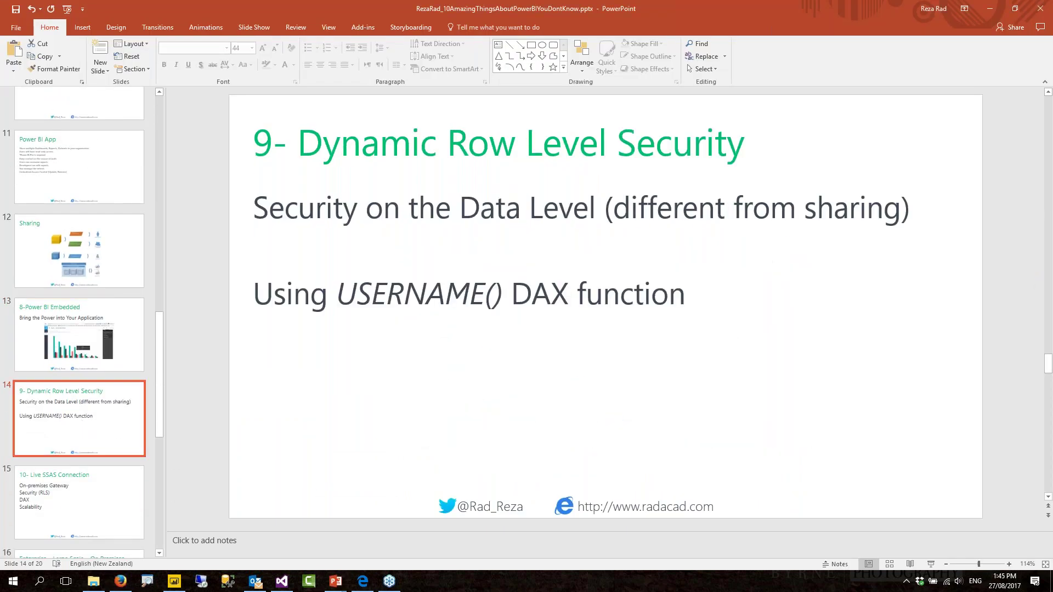
pyautogui.hotkey('shift', 'F5')
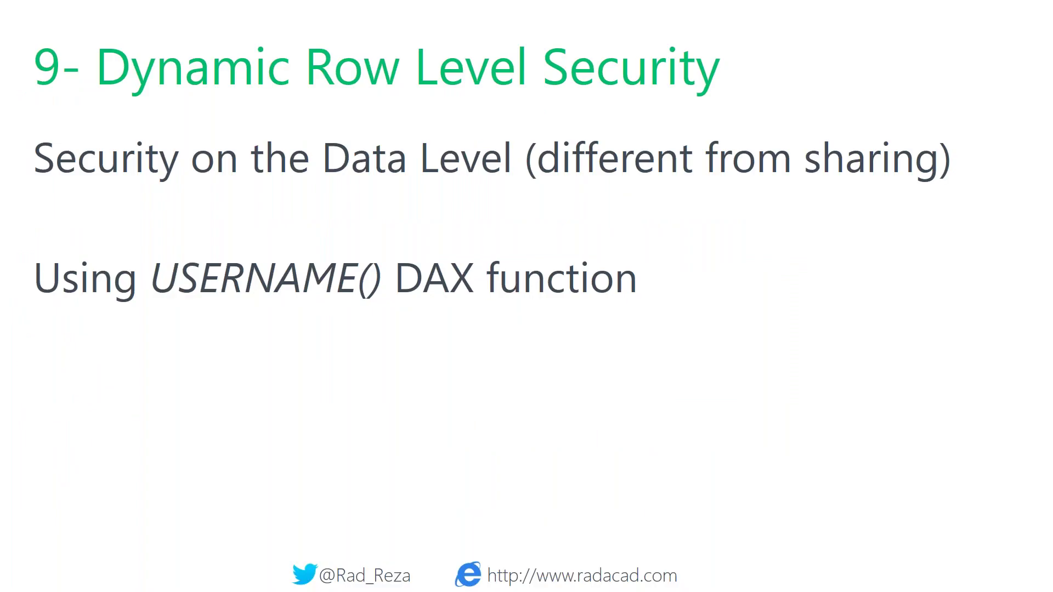
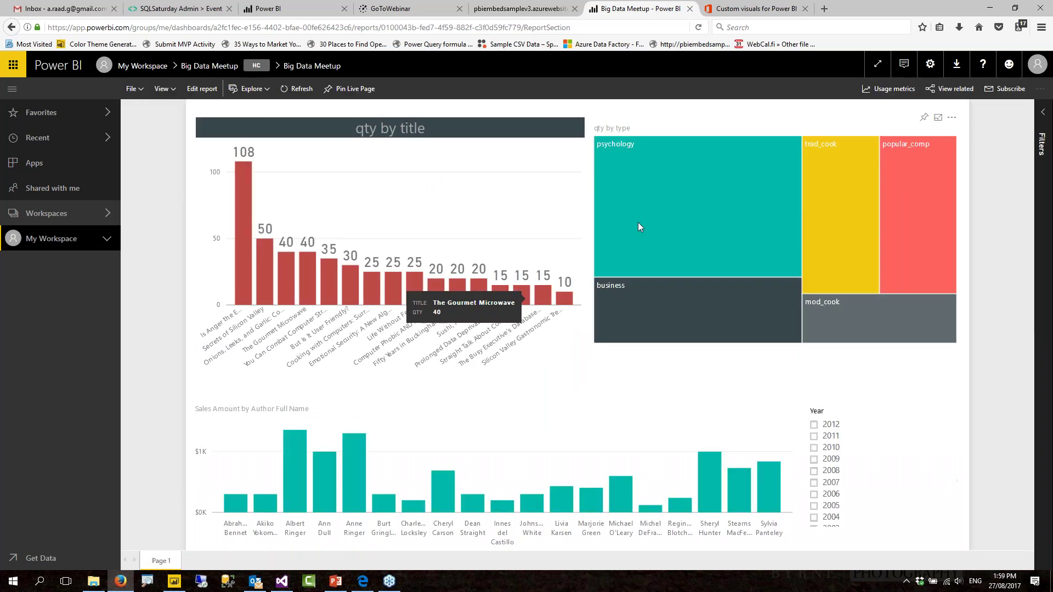
# Step: Cross-highlight the Big Data Meetup report by psychology in the qty by type treemap and by one author's sales column, clearing each selection
pyautogui.click(679, 207)
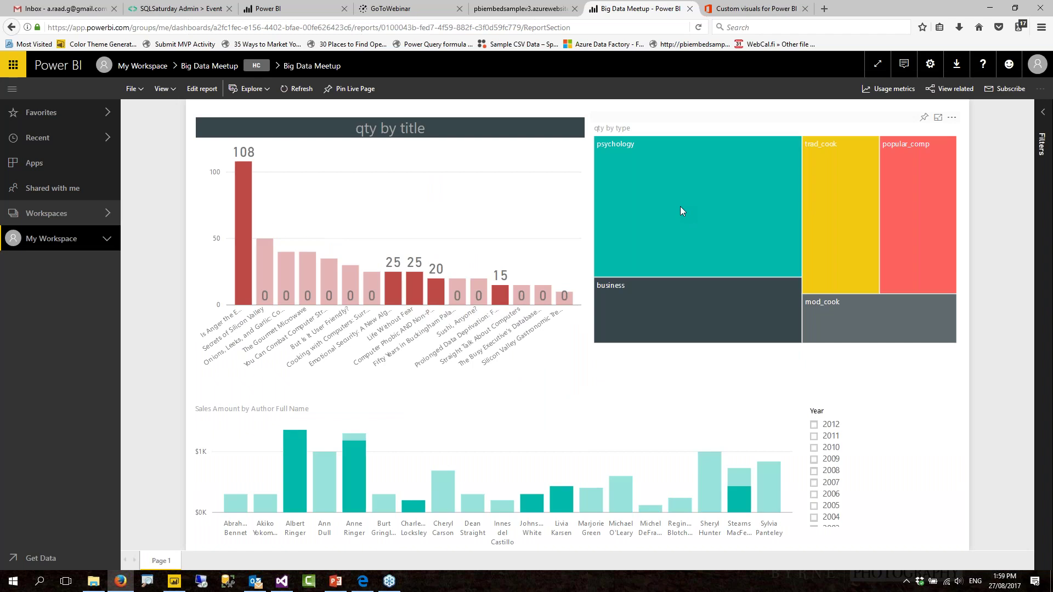
pyautogui.click(679, 207)
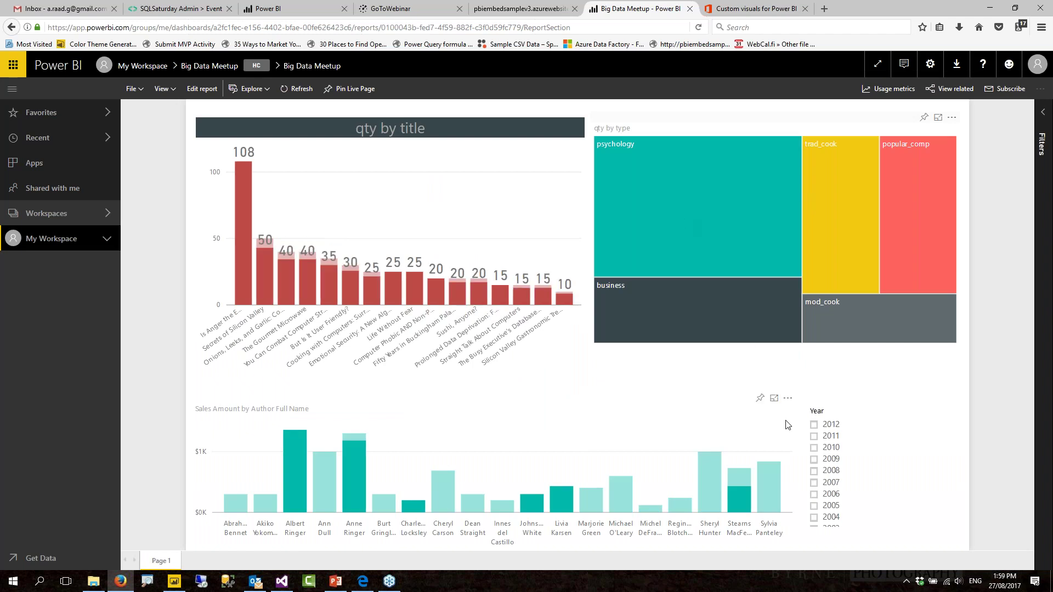
pyautogui.click(705, 489)
pyautogui.click(705, 488)
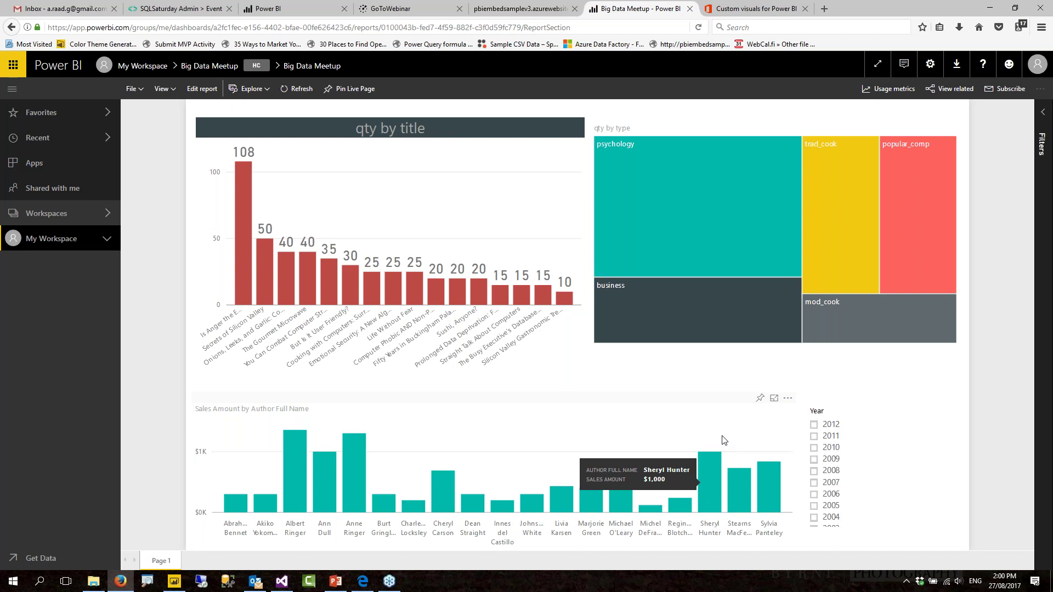
# Step: Return to the Report Embed Sample page and review the Edit mode report in its embedded view
pyautogui.click(526, 9)
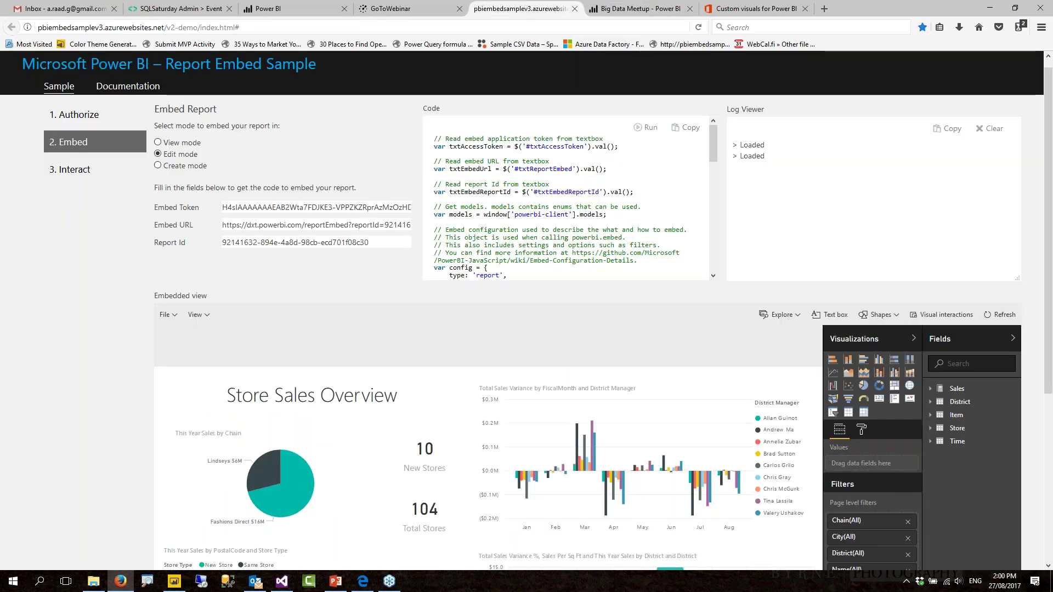
pyautogui.scroll(-3, 92, 365)
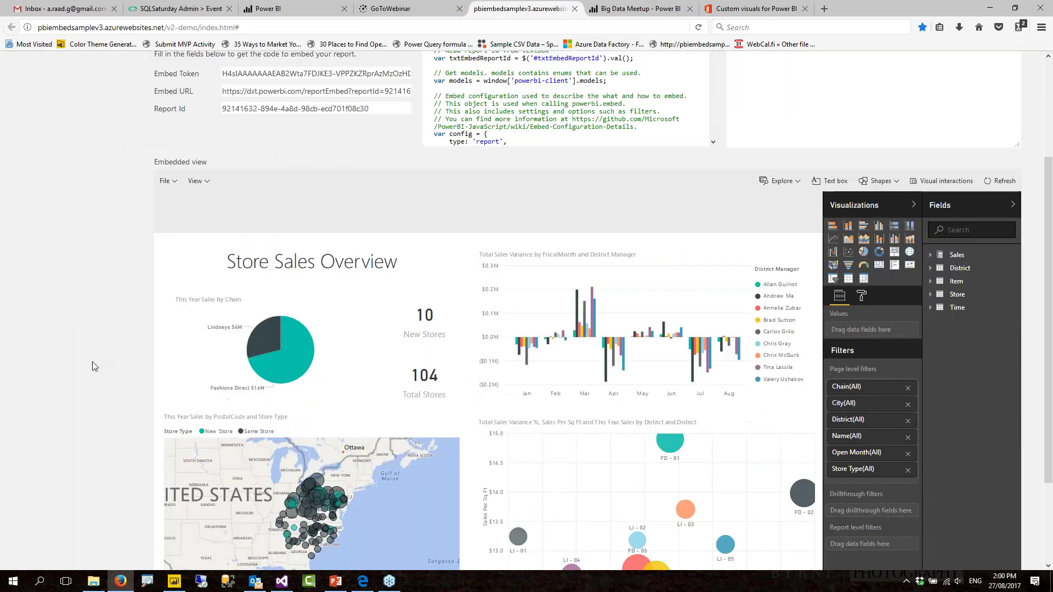
pyautogui.scroll(-2, 92, 361)
pyautogui.scroll(5, 120, 243)
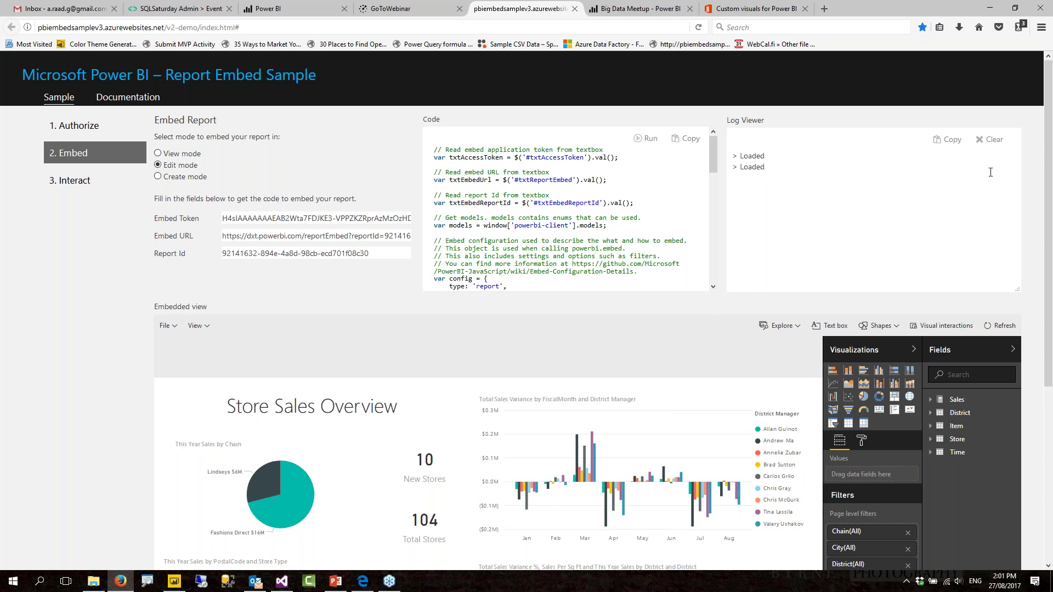
# Step: Switch to the 071_RLS in PBI report in Power BI Desktop
pyautogui.hotkey('alt', 'Tab')
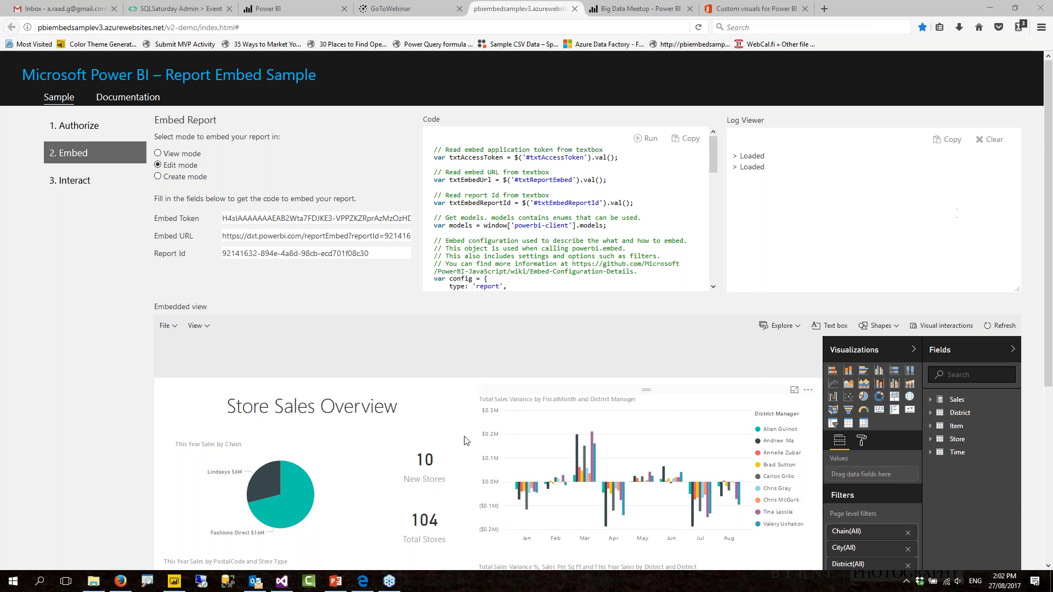
pyautogui.click(173, 584)
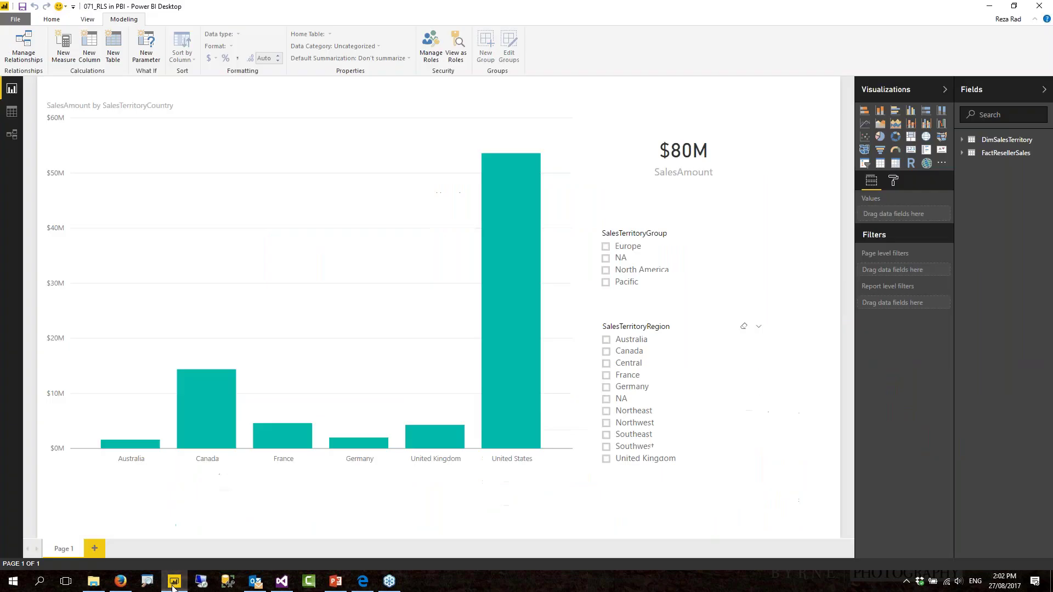
# Step: Close the 071_RLS in PBI report without saving its changes
pyautogui.click(1039, 6)
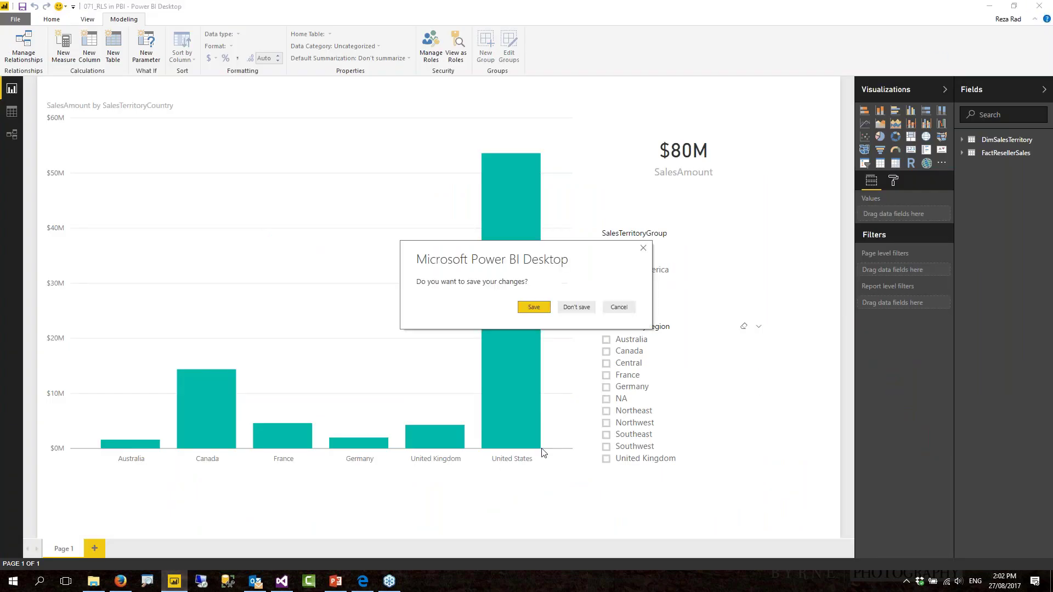
pyautogui.click(576, 307)
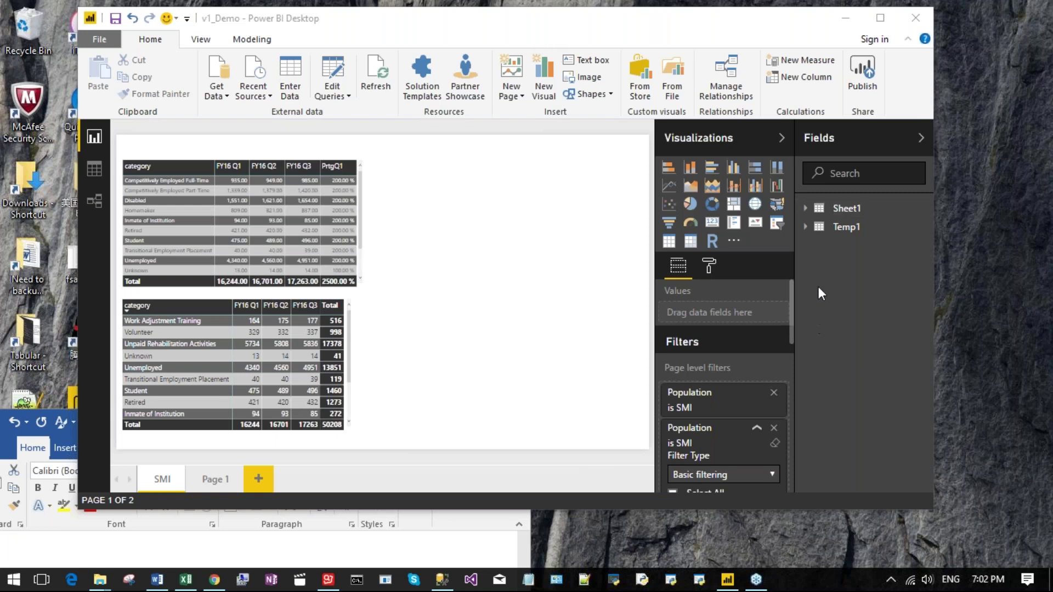
# Step: Move the v1_Demo report window off this screen and rearrange the Word and Demo folder windows with the folder in front
pyautogui.click(615, 40)
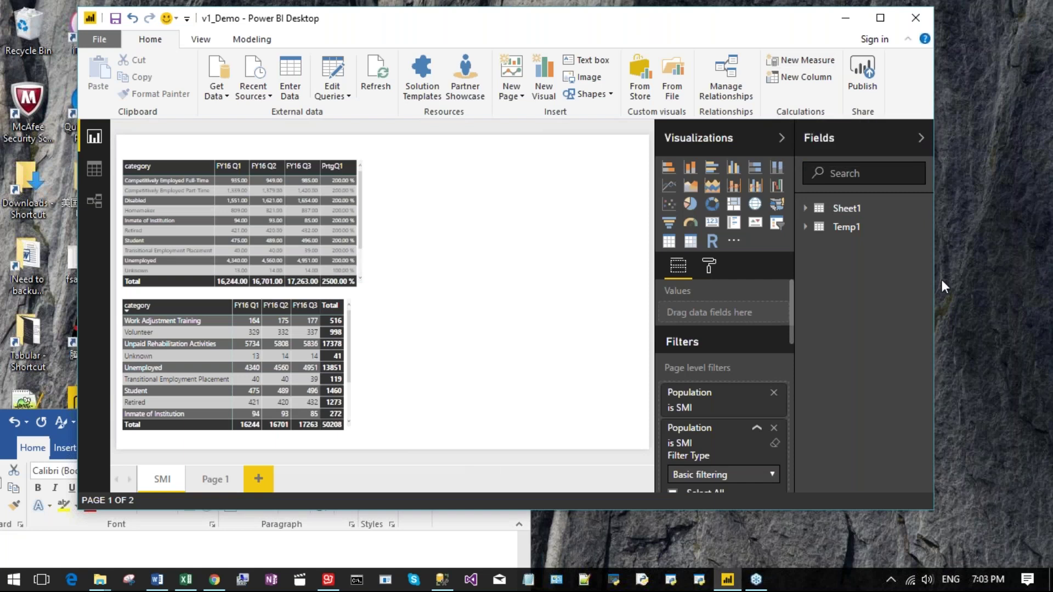
pyautogui.moveTo(500, 35); pyautogui.dragTo(1052, 71)
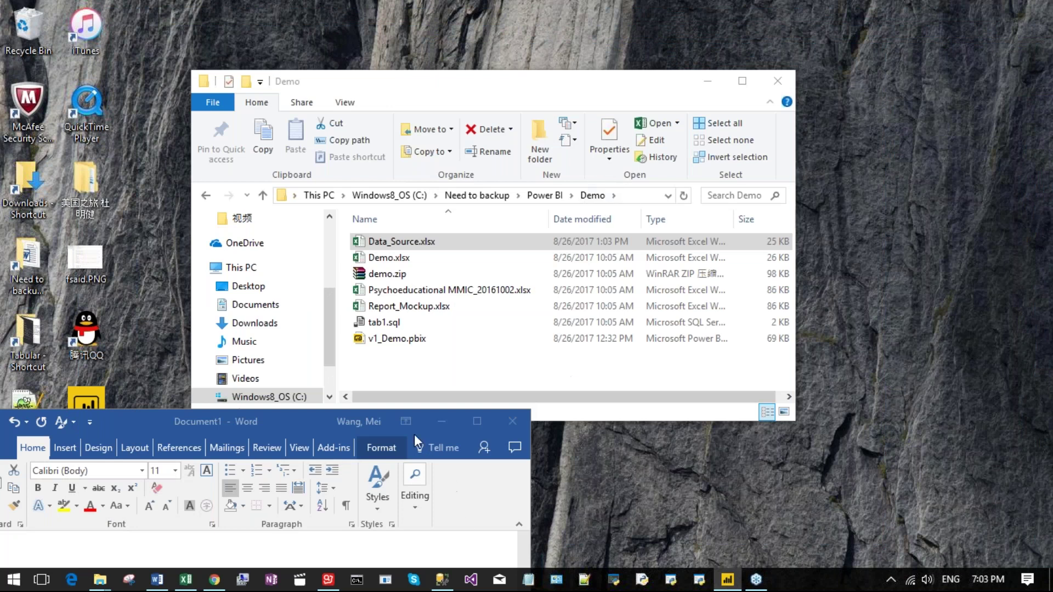
pyautogui.click(306, 422)
pyautogui.moveTo(307, 422); pyautogui.dragTo(360, 446)
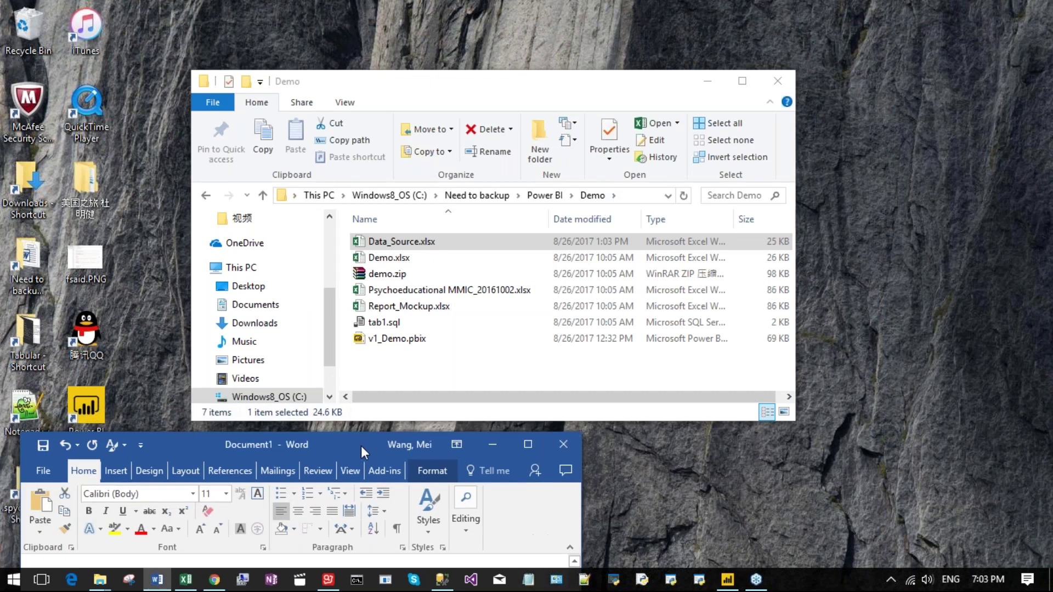
pyautogui.click(587, 80)
pyautogui.moveTo(586, 80); pyautogui.dragTo(525, 20)
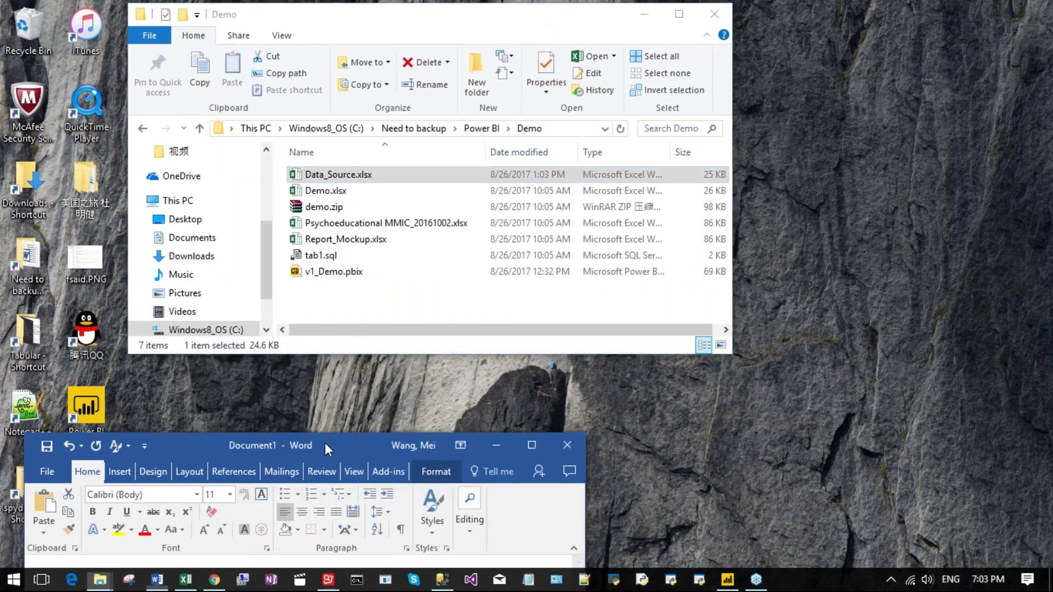
pyautogui.moveTo(324, 442); pyautogui.dragTo(448, 190)
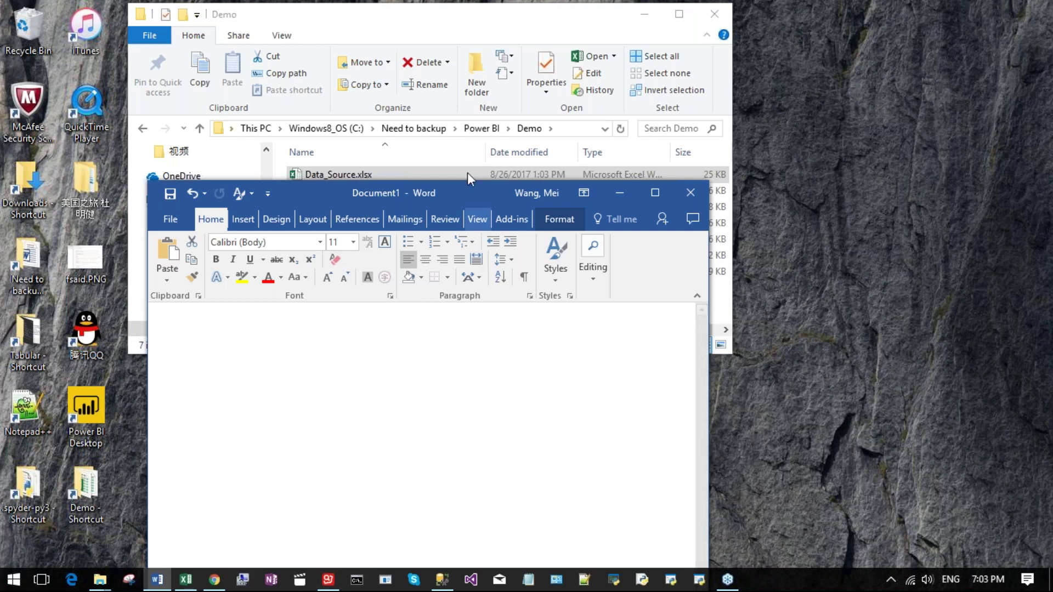
pyautogui.moveTo(418, 25); pyautogui.dragTo(442, 32)
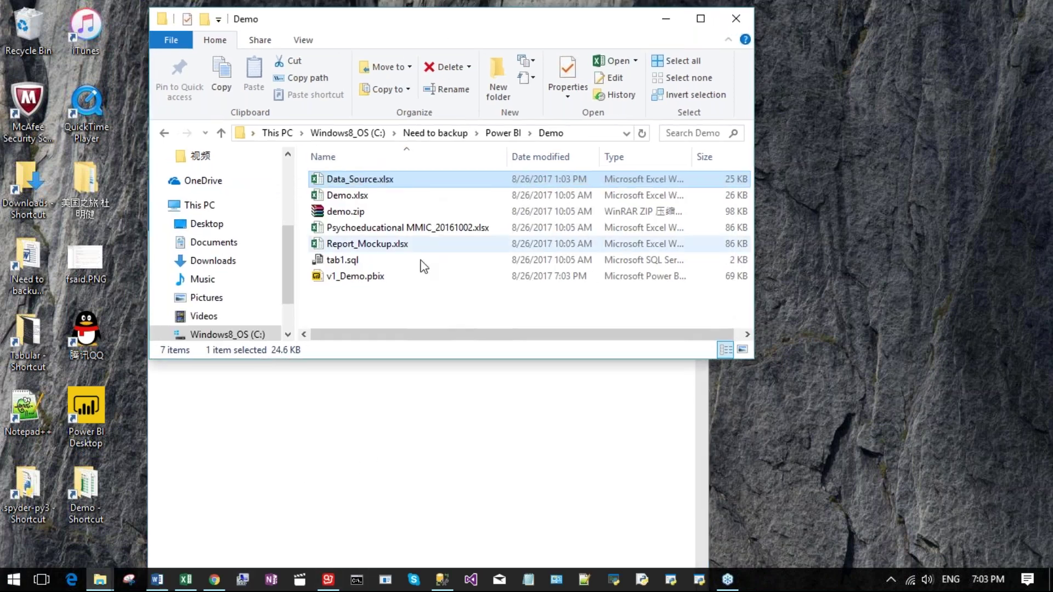
# Step: Open v1_Demo.pbix from the Demo folder and dismiss the message that interrupts loading
pyautogui.click(360, 277)
pyautogui.moveTo(359, 277)
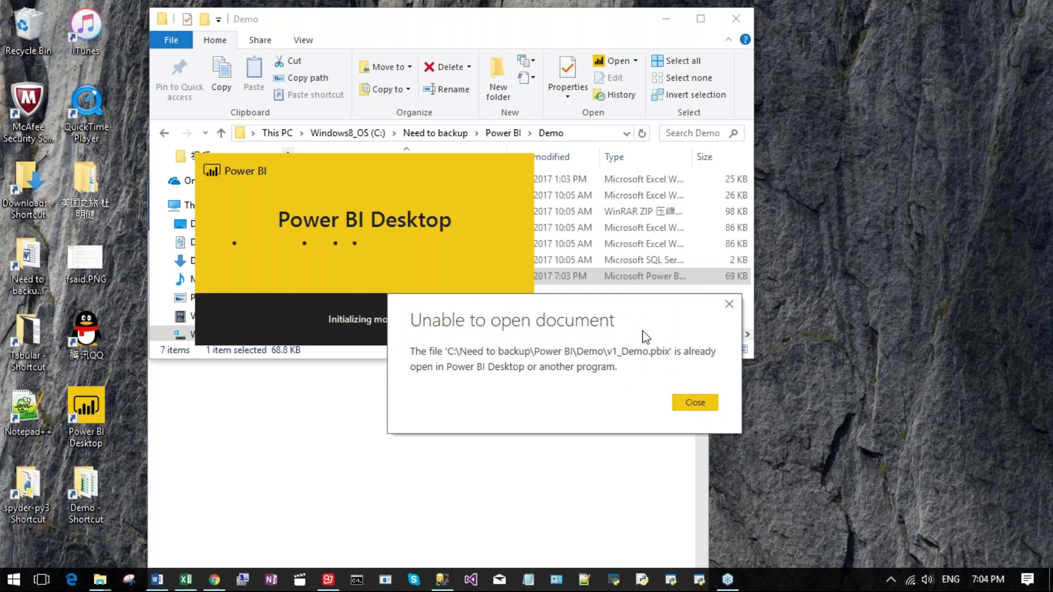
pyautogui.moveTo(630, 309); pyautogui.dragTo(687, 407)
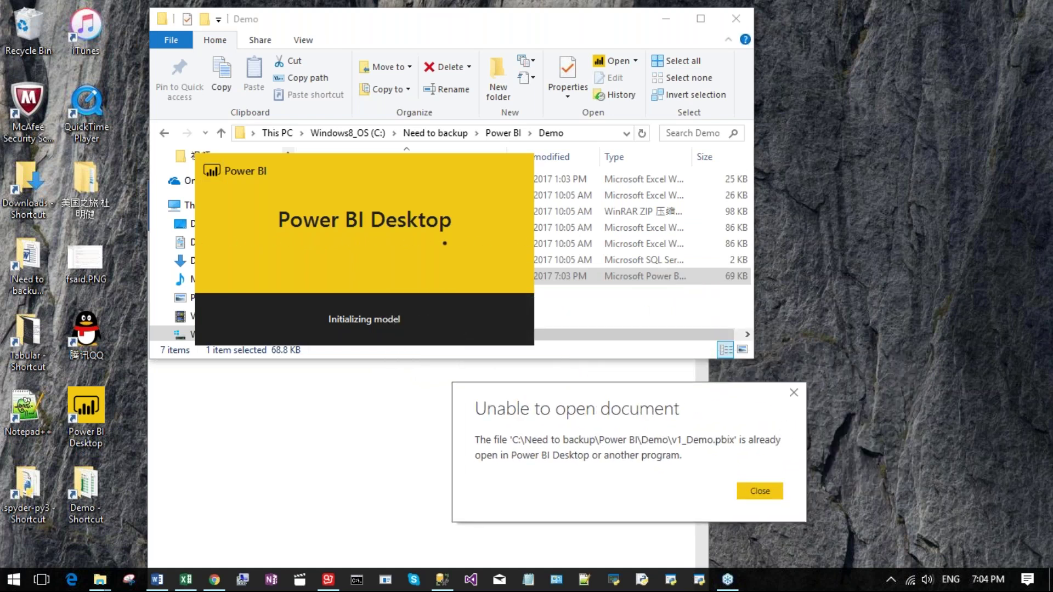
pyautogui.click(763, 491)
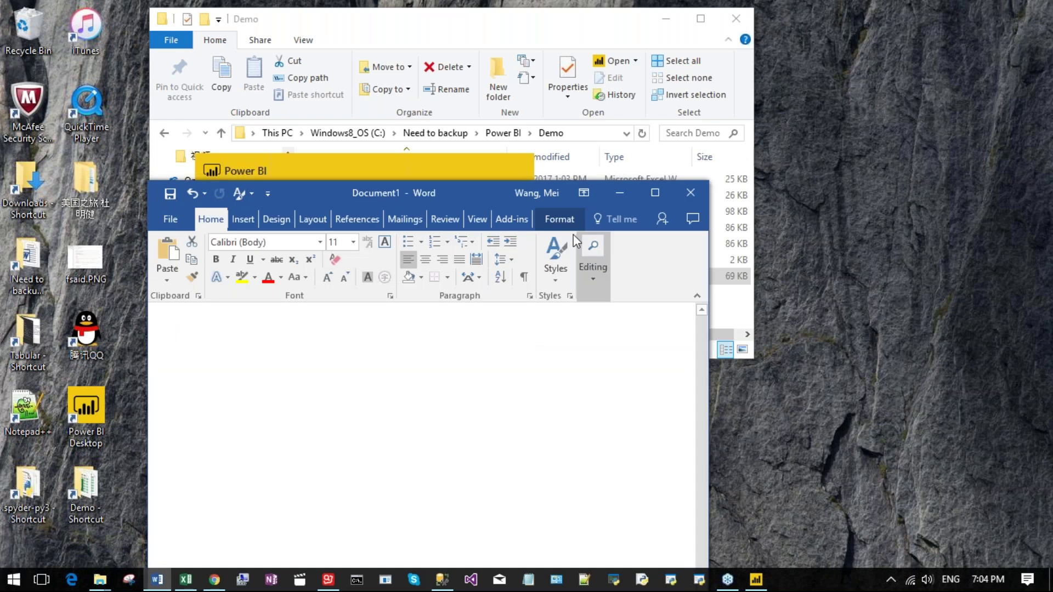
# Step: Move the blank Word document off this screen and maximize the v1_Demo report window
pyautogui.moveTo(495, 195); pyautogui.dragTo(1052, 220)
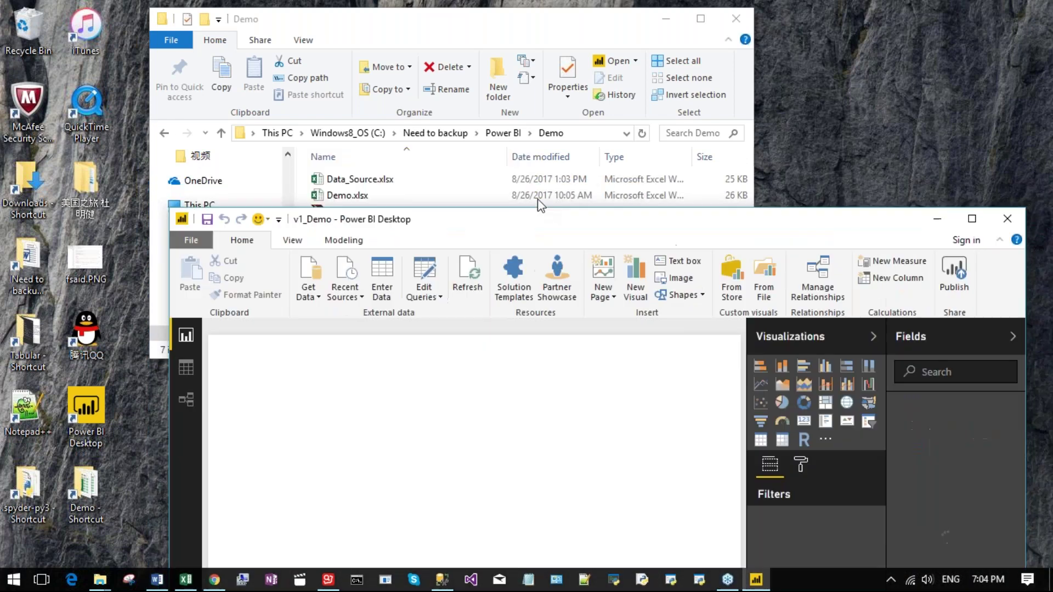
pyautogui.moveTo(536, 200); pyautogui.dragTo(493, 72)
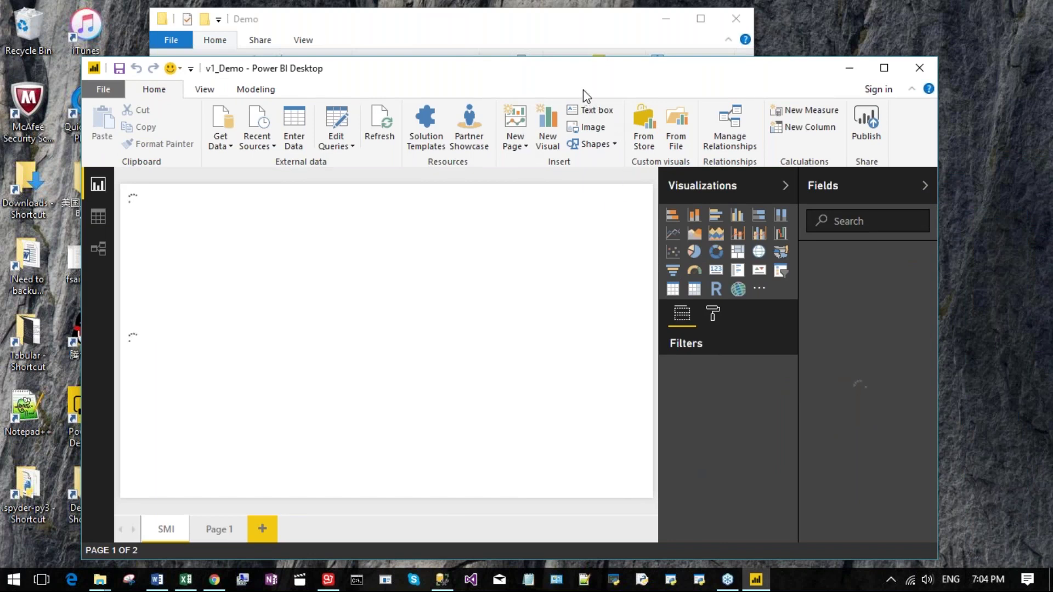
pyautogui.moveTo(584, 69); pyautogui.dragTo(568, 40)
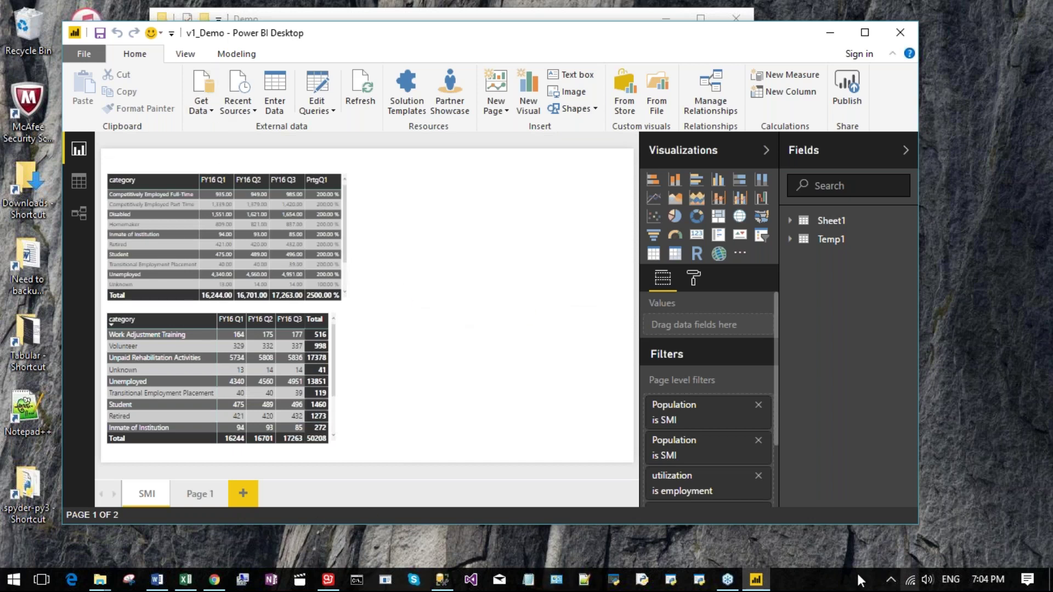
pyautogui.moveTo(755, 580)
pyautogui.click(821, 34)
pyautogui.click(1043, 33)
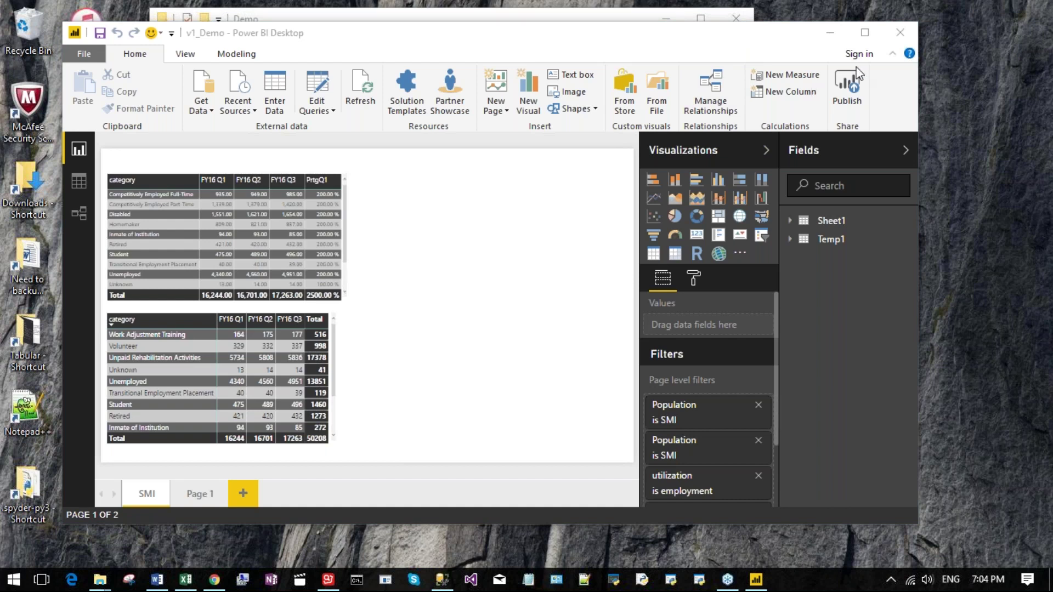
pyautogui.click(865, 34)
pyautogui.click(865, 34)
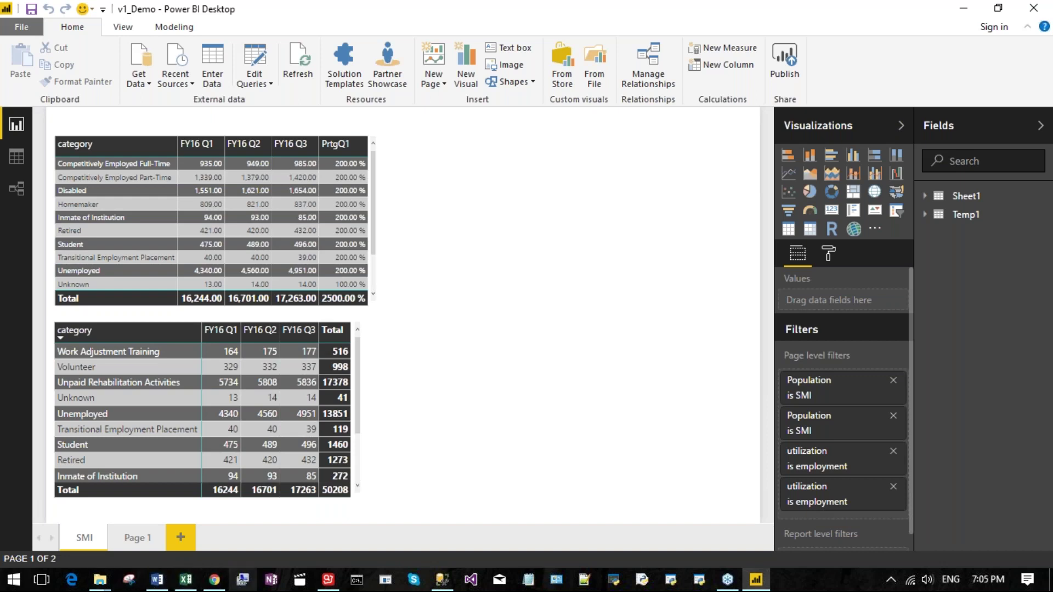
# Step: Open Report_Mockup.xlsx from the Demo folder and place it beside the report tables at the start of the SMI sheet
pyautogui.click(108, 580)
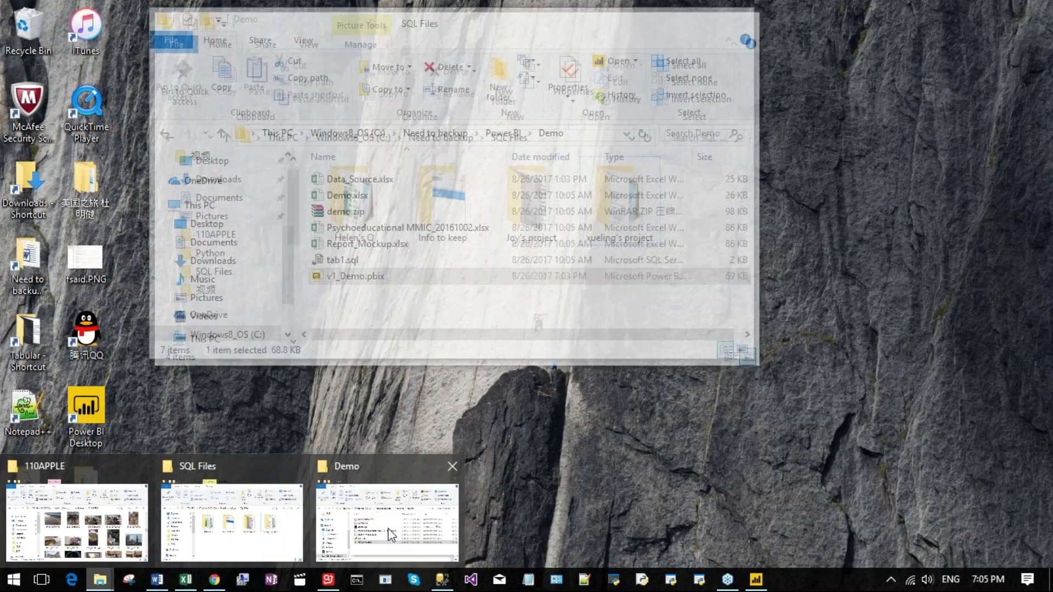
pyautogui.click(390, 535)
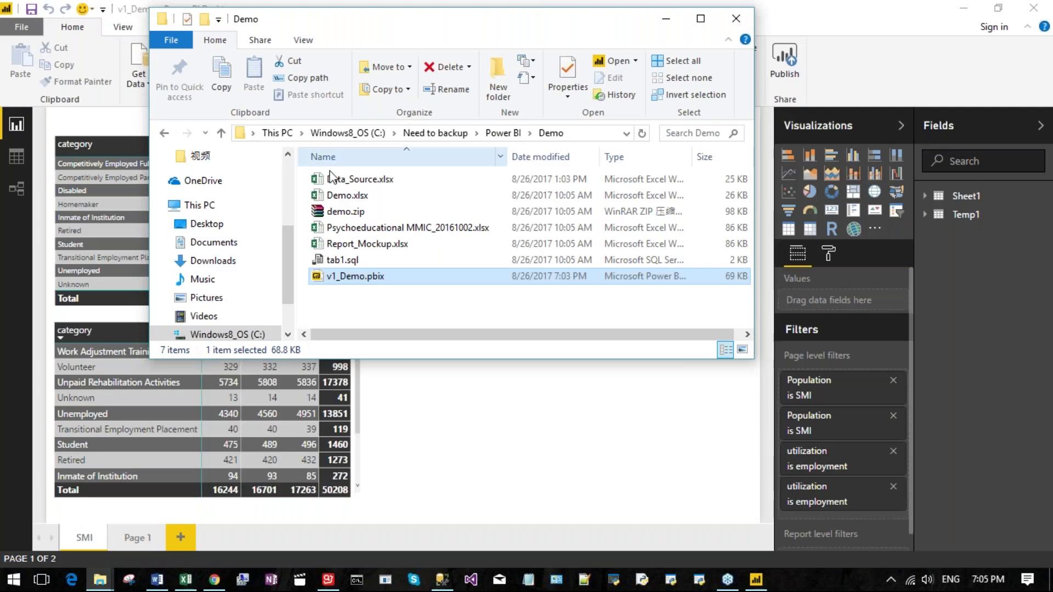
pyautogui.doubleClick(373, 244)
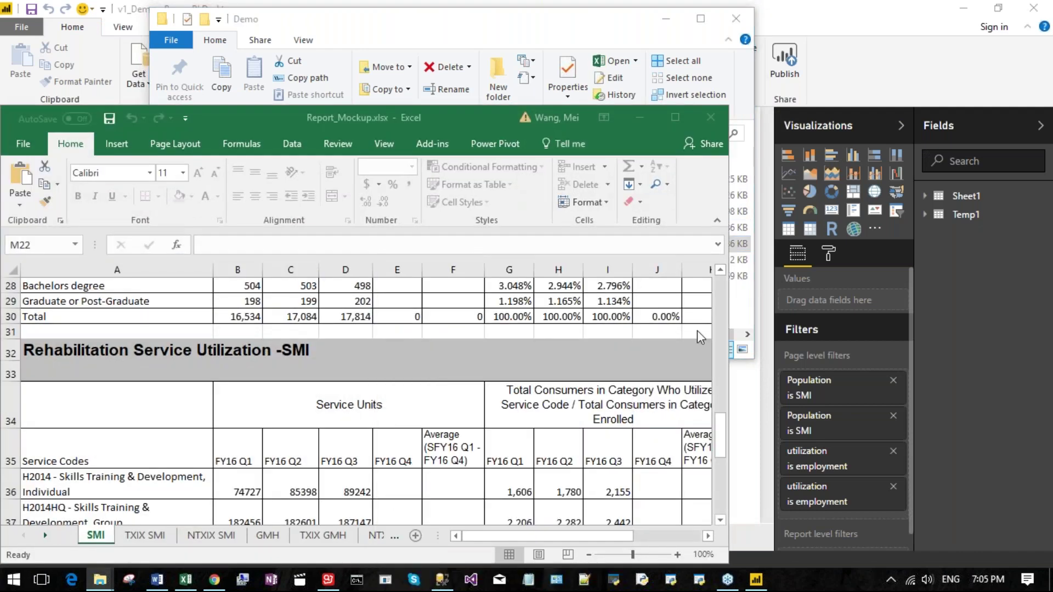
pyautogui.click(544, 34)
pyautogui.click(665, 19)
pyautogui.moveTo(487, 123); pyautogui.dragTo(723, 40)
pyautogui.scroll(9, 768, 298)
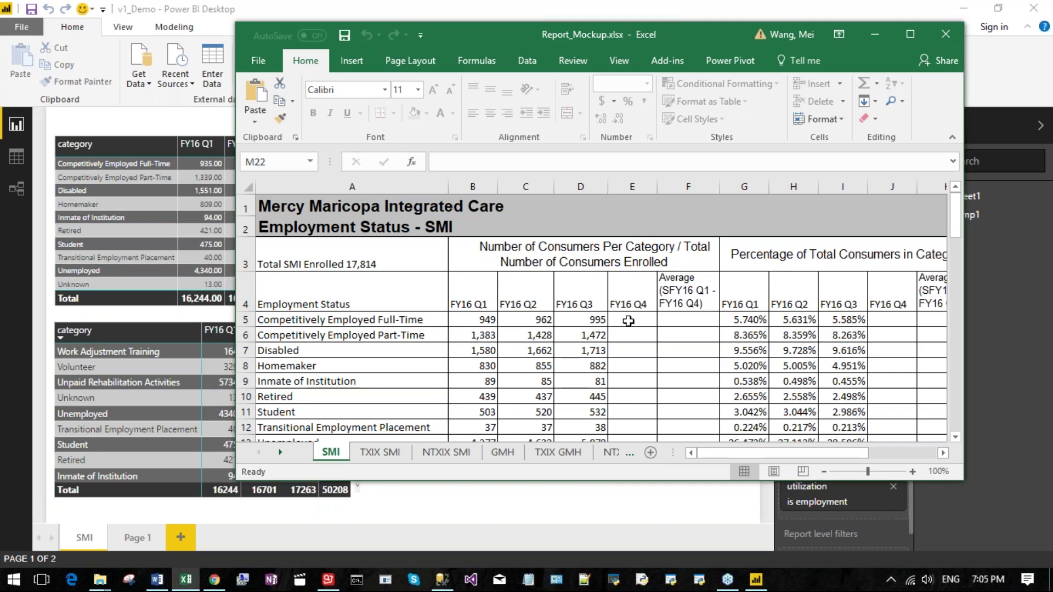
# Step: Examine the Average column, quarter headings and status categories of the Employment Status - SMI table, and move the workbook off this screen
pyautogui.click(696, 322)
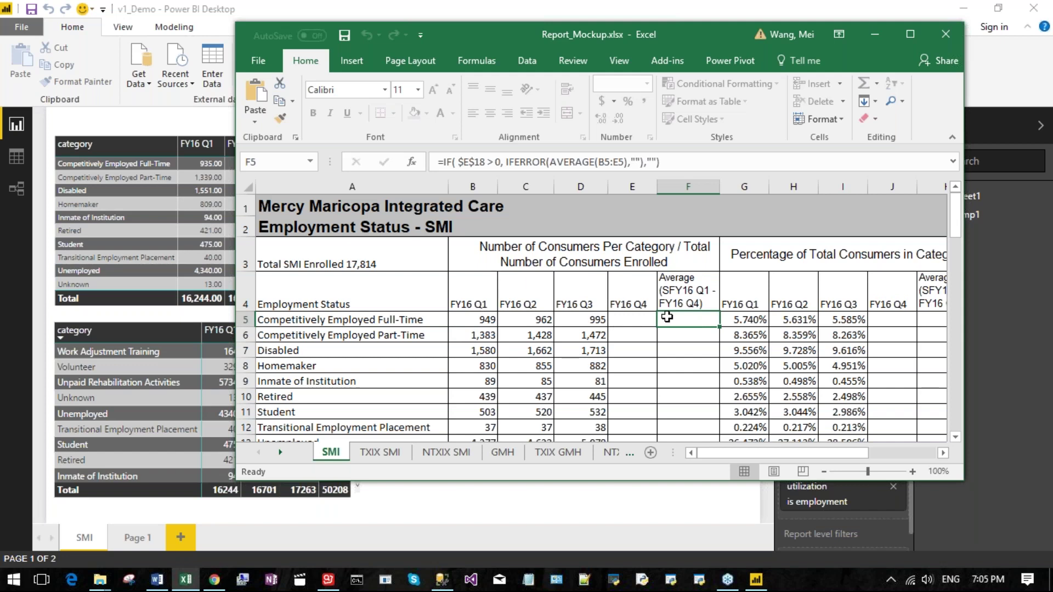
pyautogui.click(483, 295)
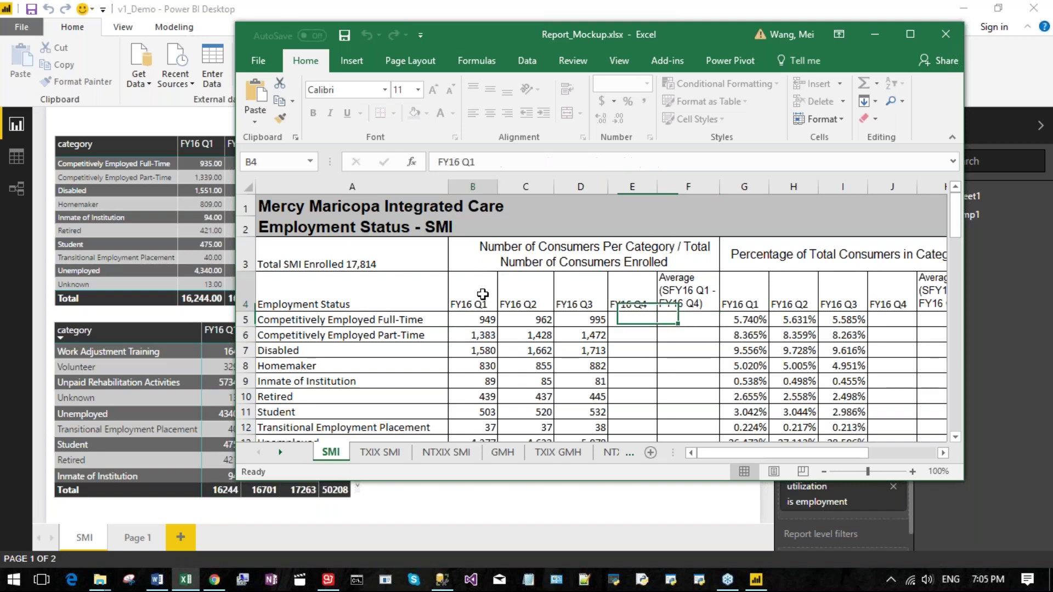
pyautogui.click(527, 295)
pyautogui.click(625, 290)
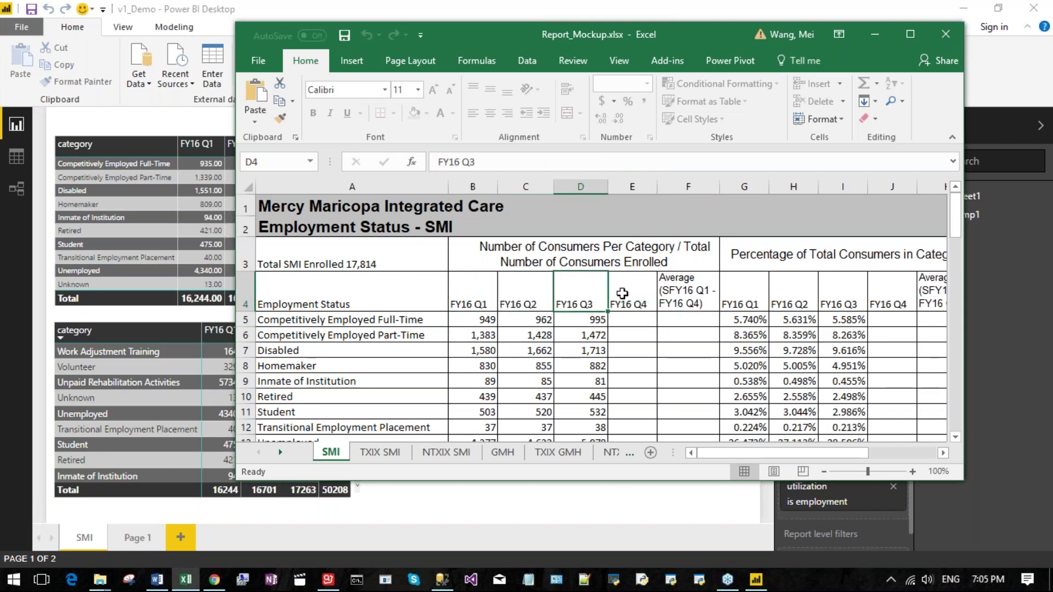
pyautogui.click(379, 320)
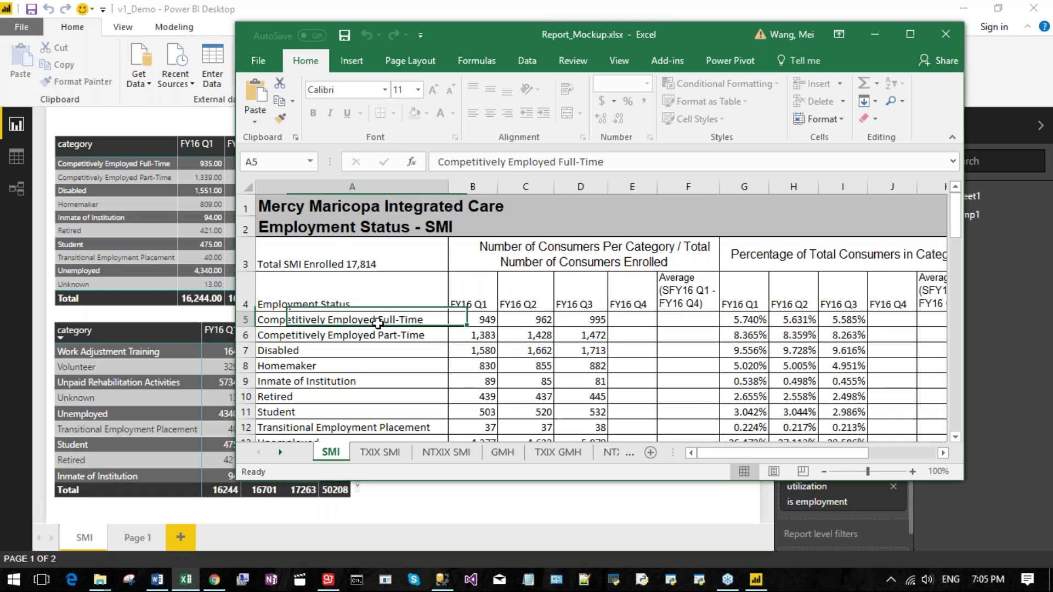
pyautogui.click(379, 335)
pyautogui.click(379, 366)
pyautogui.click(395, 381)
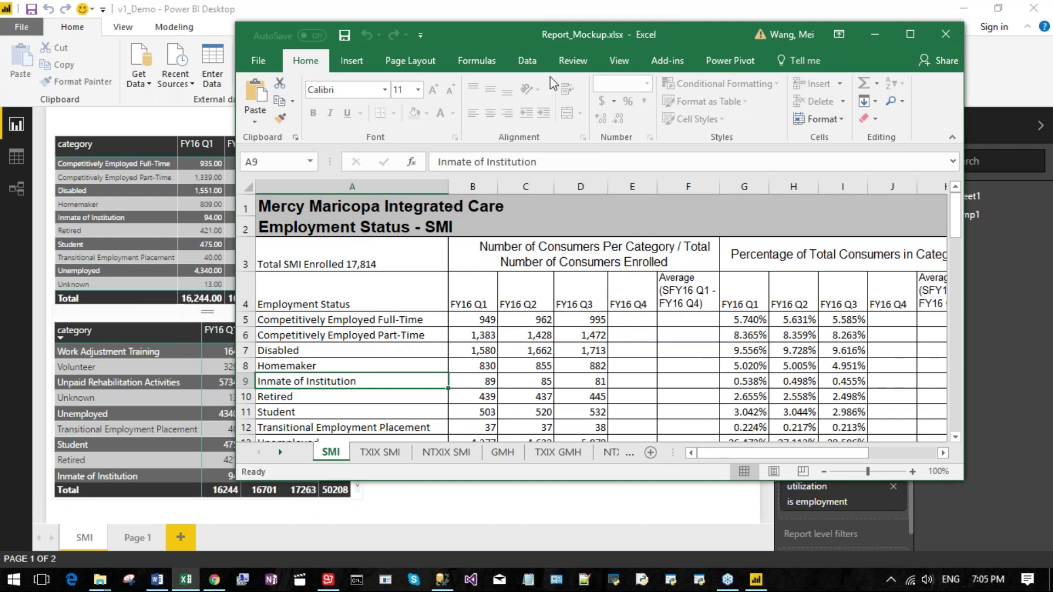
pyautogui.moveTo(491, 41); pyautogui.dragTo(1052, 91)
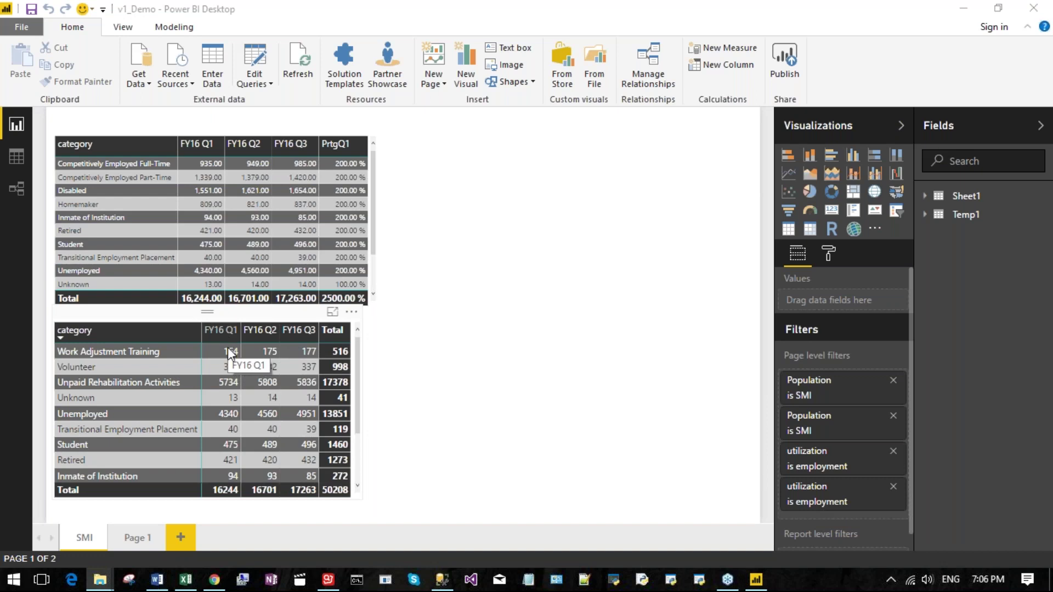
# Step: Highlight the FY16 quarter values of Work Adjustment Training and the FY16 Q1 column in the lower matrix
pyautogui.click(269, 352)
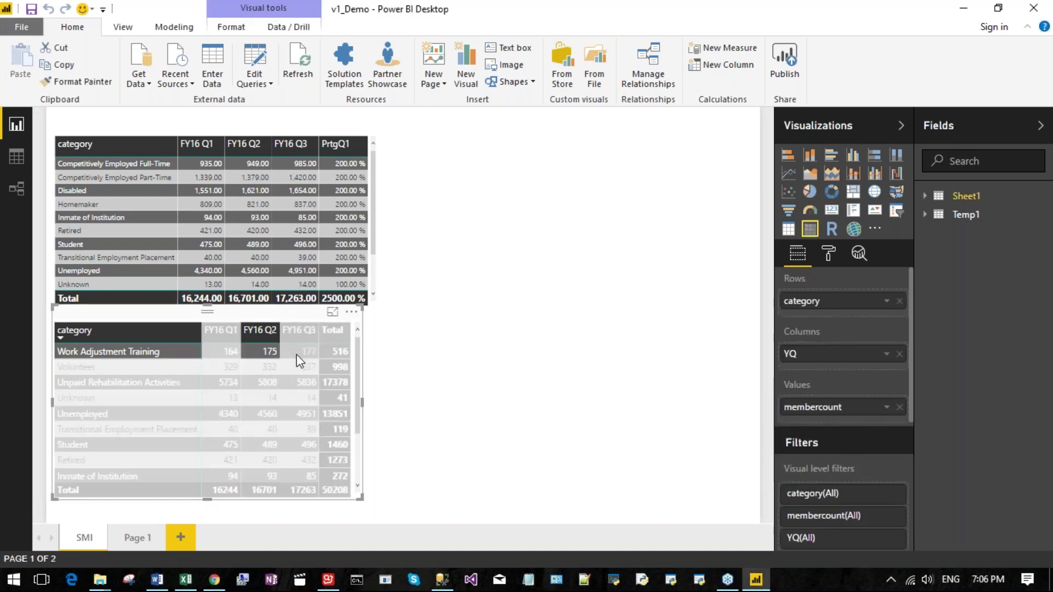
pyautogui.click(296, 353)
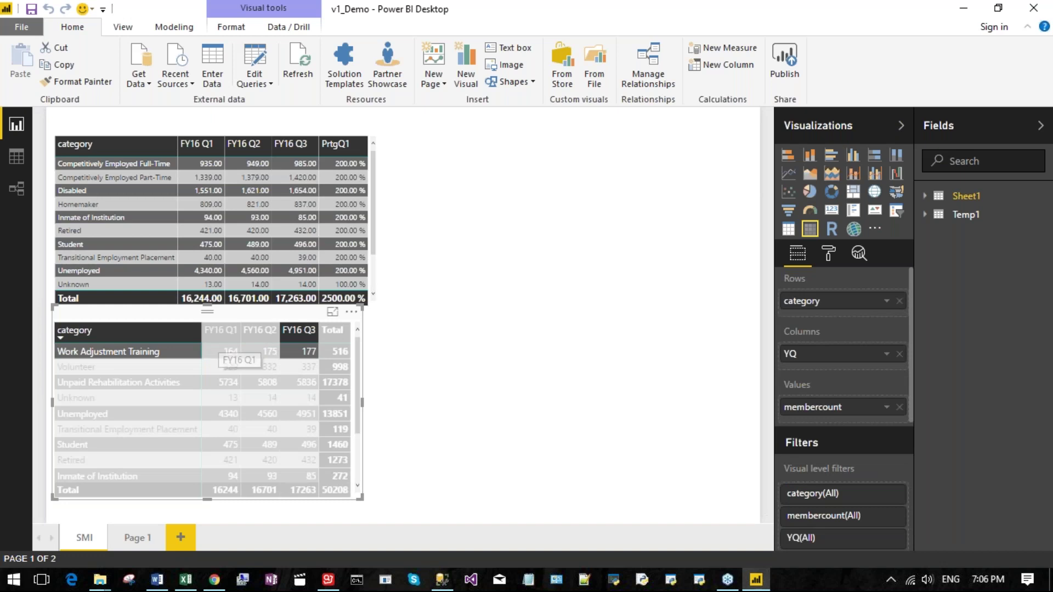
pyautogui.click(228, 335)
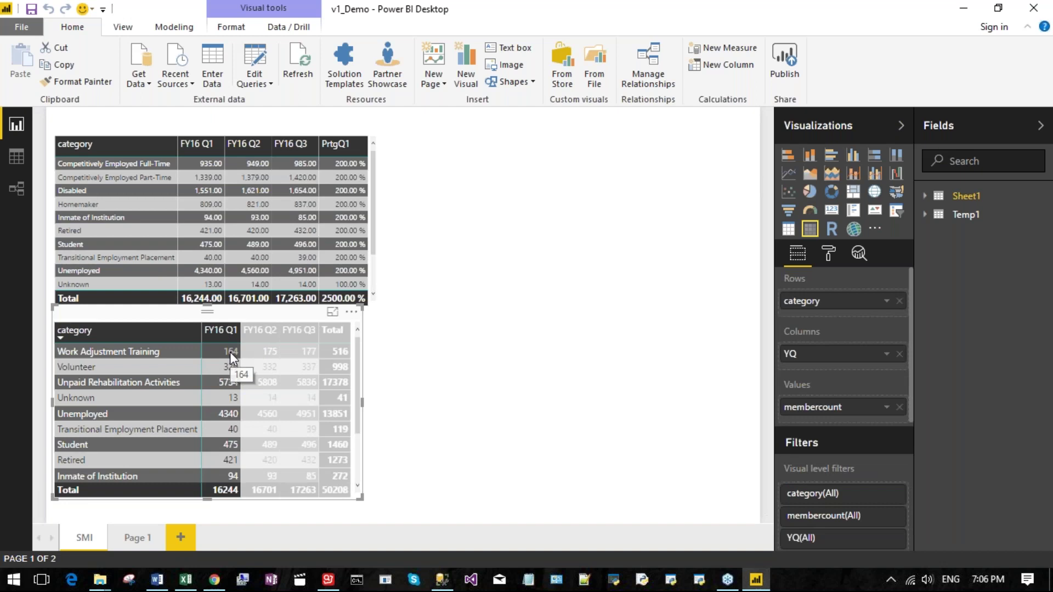
pyautogui.click(229, 351)
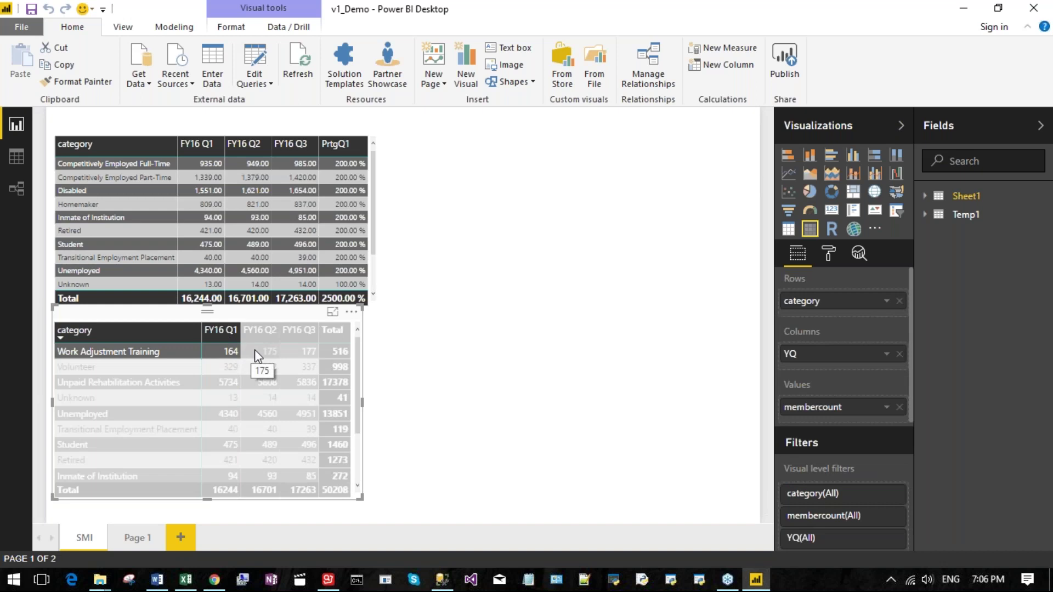
pyautogui.click(256, 351)
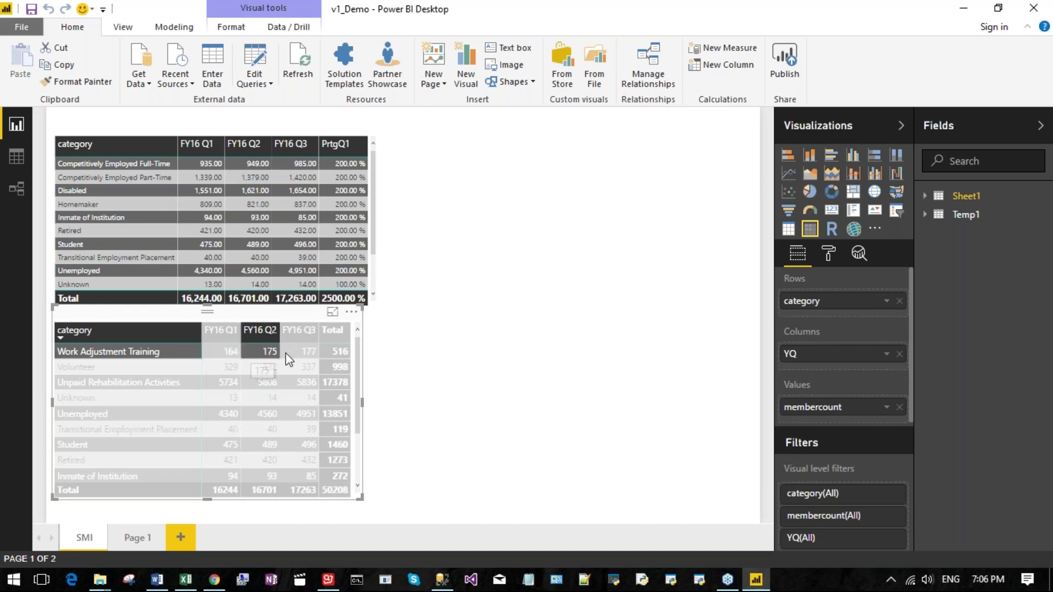
pyautogui.click(453, 393)
# Step: Sort the lower matrix by category in ascending order and add the Avg field from Temp1 to its values
pyautogui.click(190, 328)
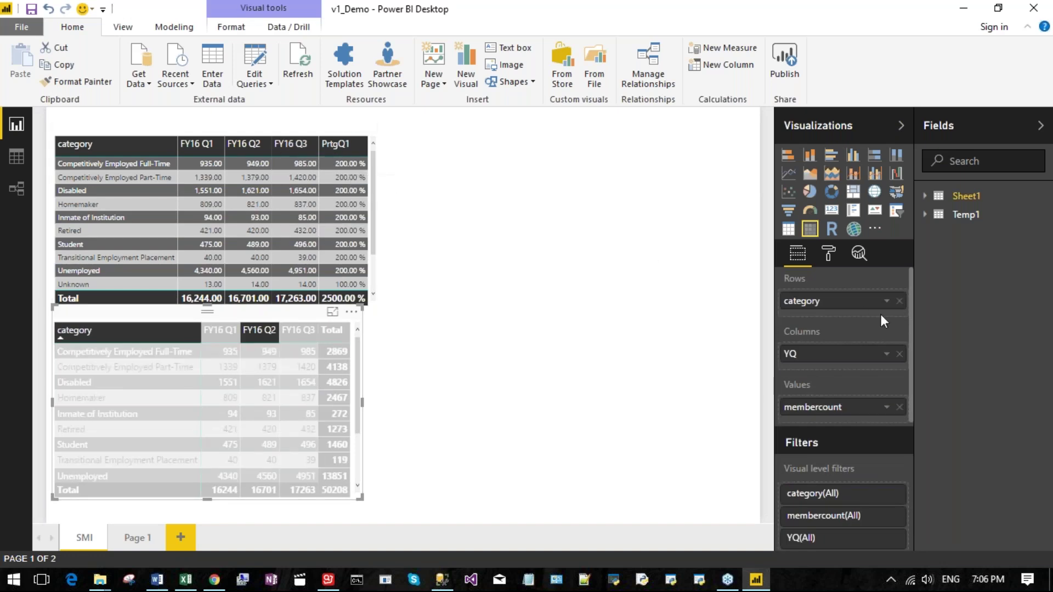
pyautogui.click(924, 196)
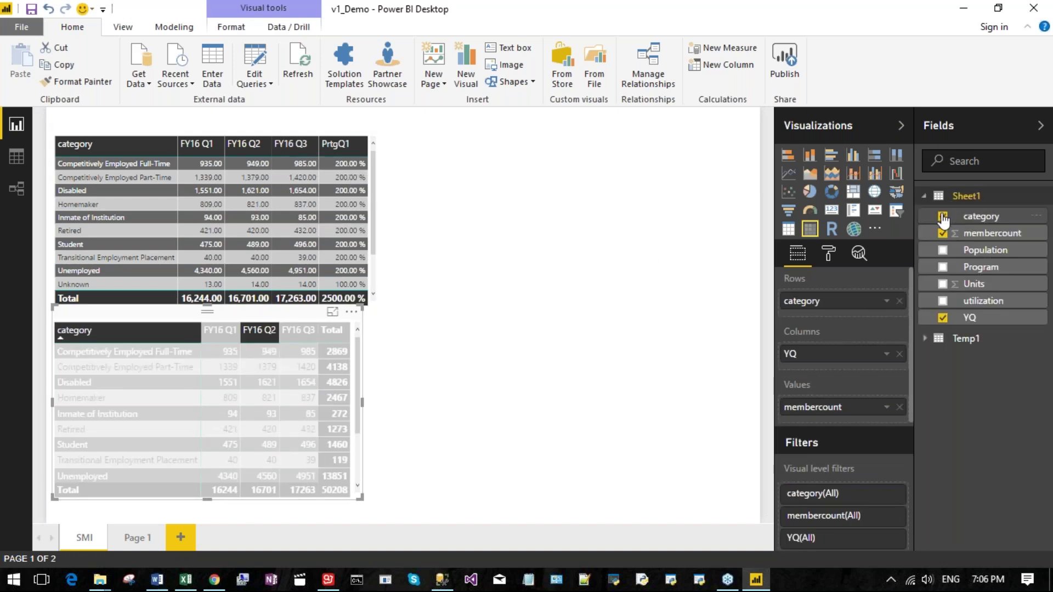
pyautogui.click(924, 198)
pyautogui.click(924, 214)
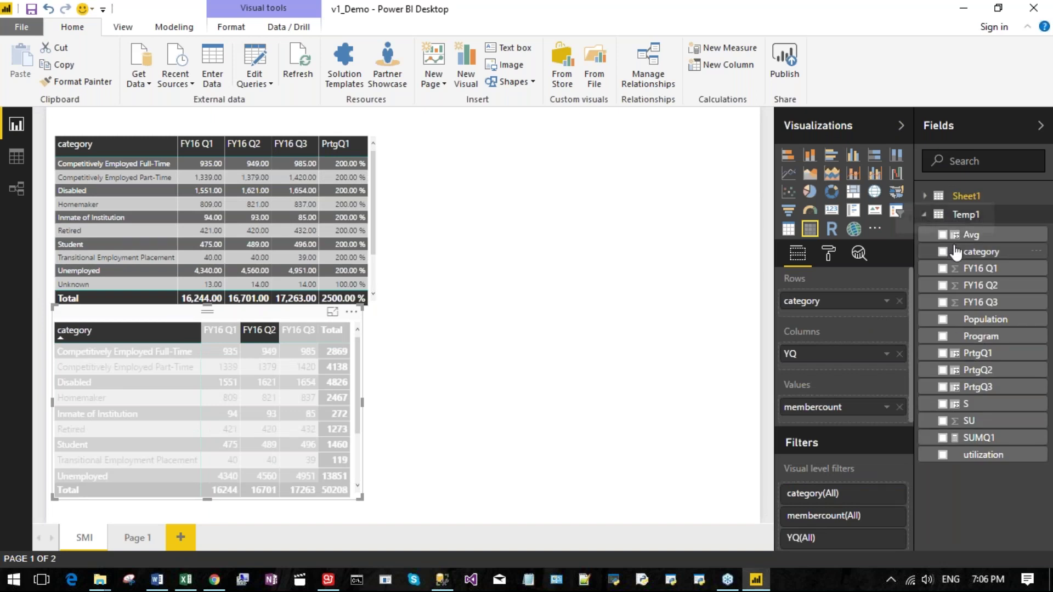
pyautogui.moveTo(943, 240); pyautogui.dragTo(943, 243)
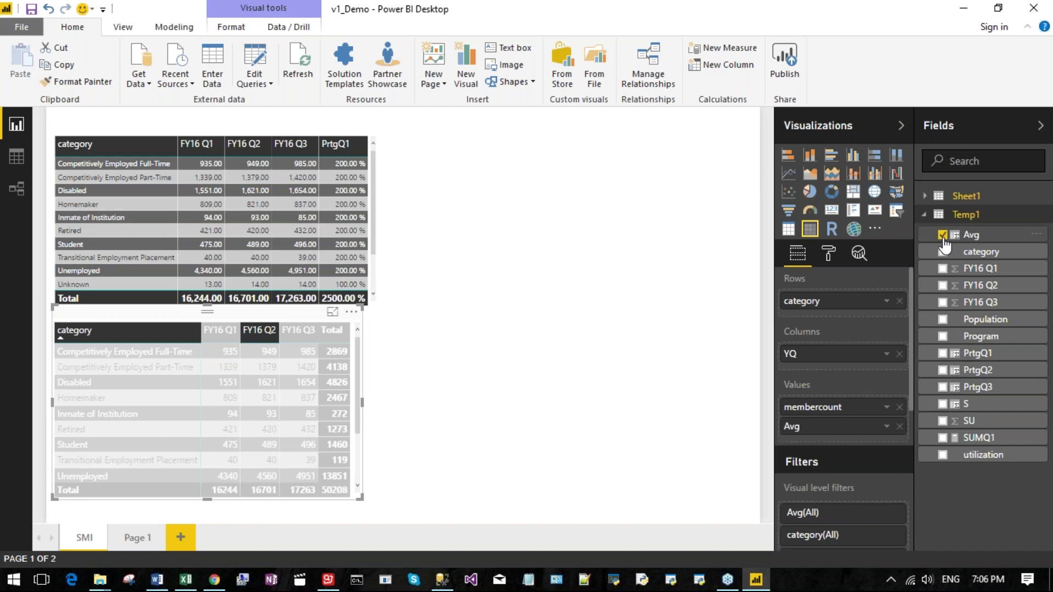
# Step: Remove Avg from the lower matrix and add it to the values of the upper table
pyautogui.click(943, 240)
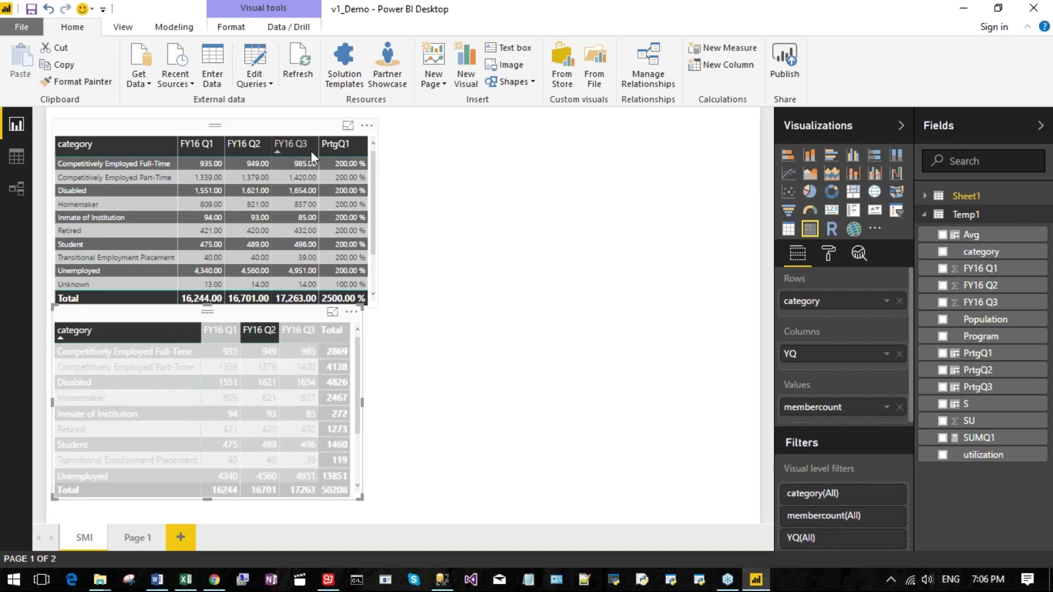
pyautogui.click(298, 136)
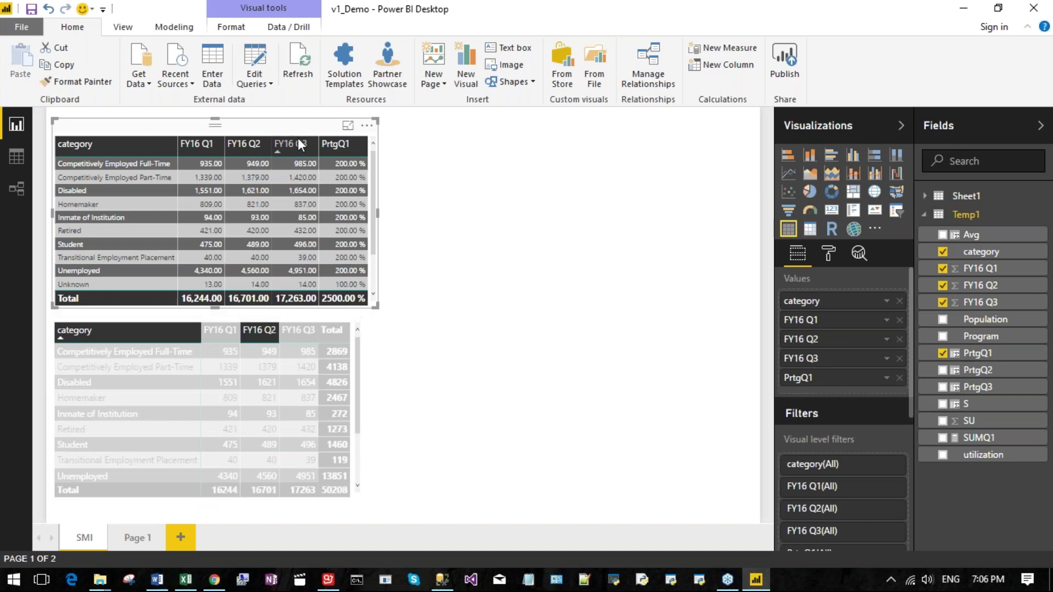
pyautogui.click(299, 142)
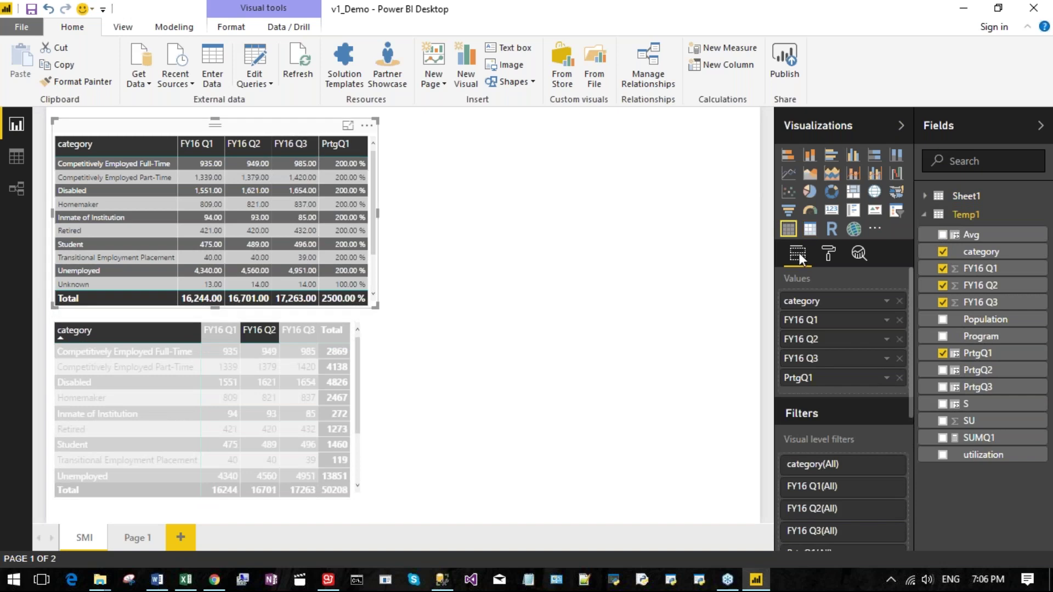
pyautogui.click(943, 235)
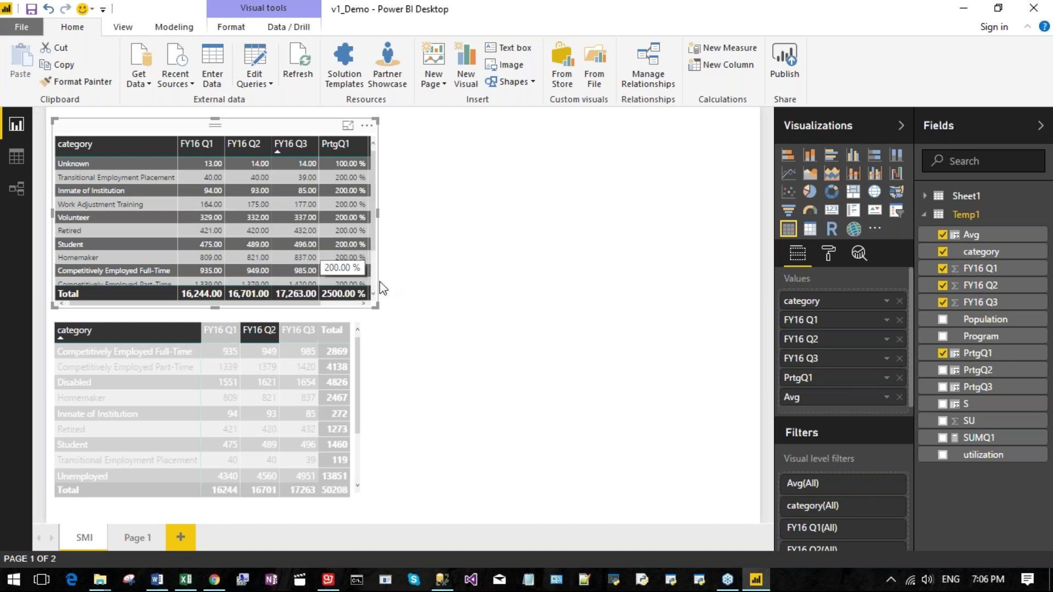
# Step: Widen the upper table so the Avg column fits and remove PrtgQ1 from its values
pyautogui.click(328, 243)
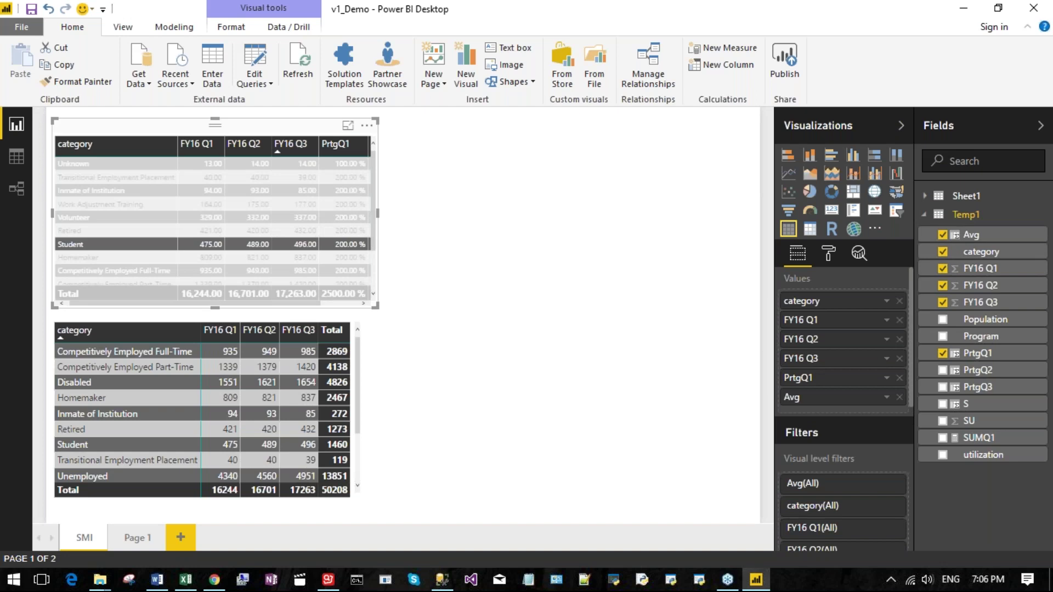
pyautogui.click(356, 149)
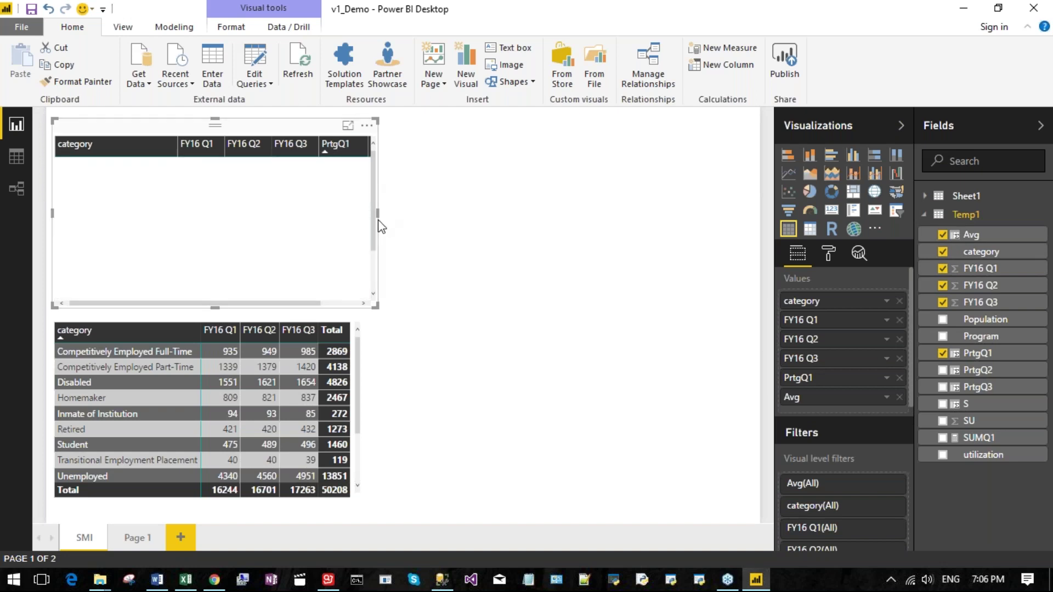
pyautogui.moveTo(382, 217); pyautogui.dragTo(491, 219)
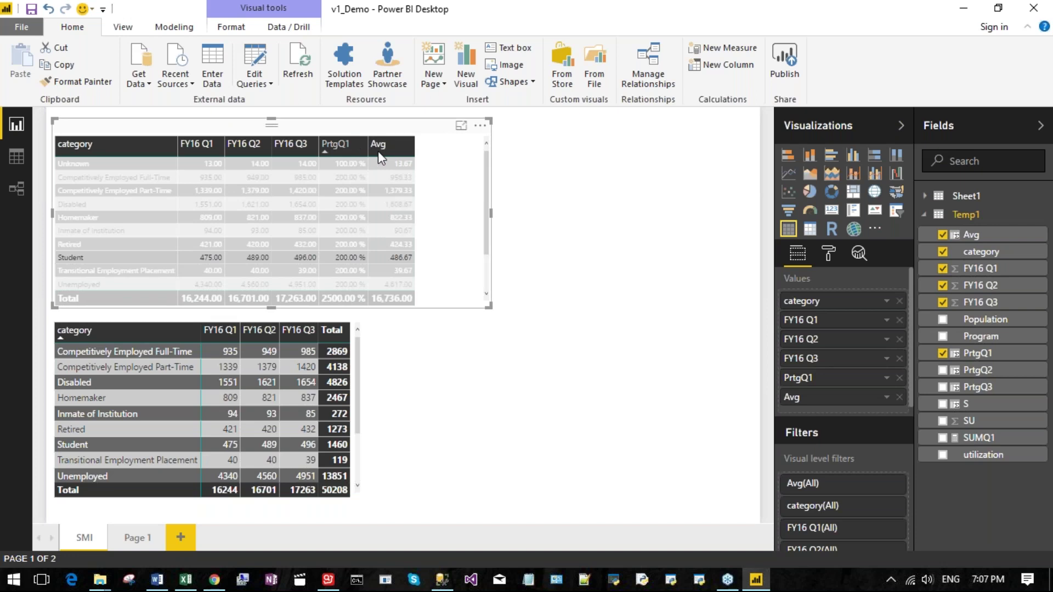
pyautogui.click(356, 149)
pyautogui.click(944, 353)
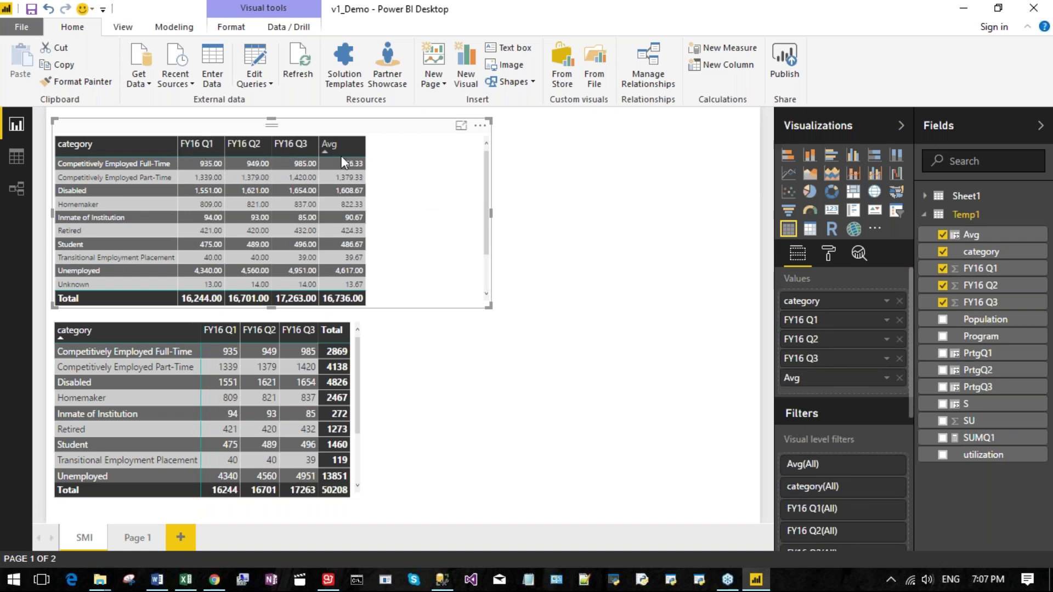
# Step: Display the formula of the Avg column and compare it with the quarter values of Competitively Employed Full-Time in the upper table
pyautogui.click(971, 235)
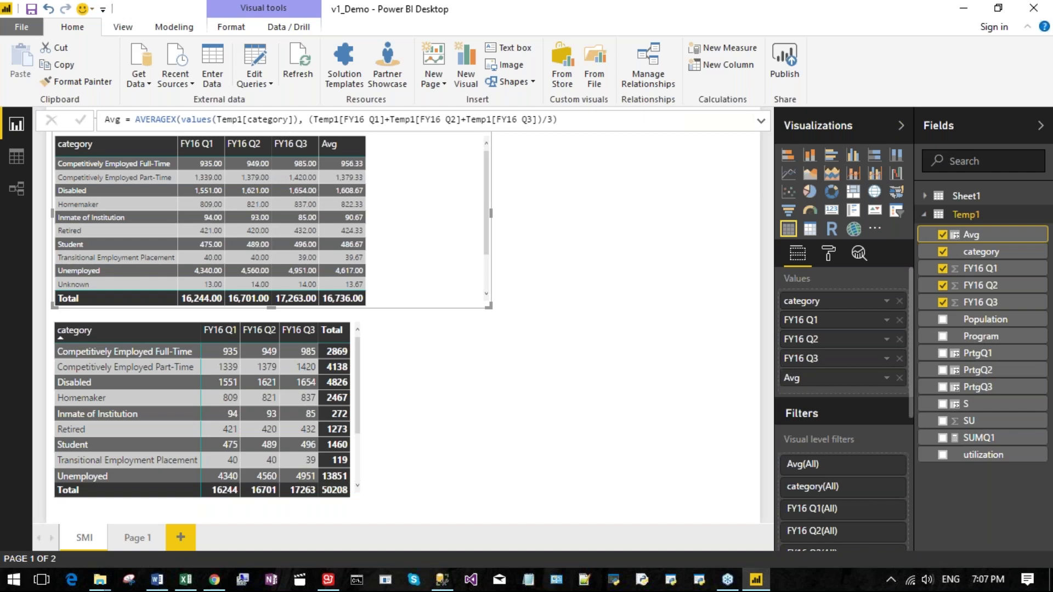
pyautogui.click(310, 121)
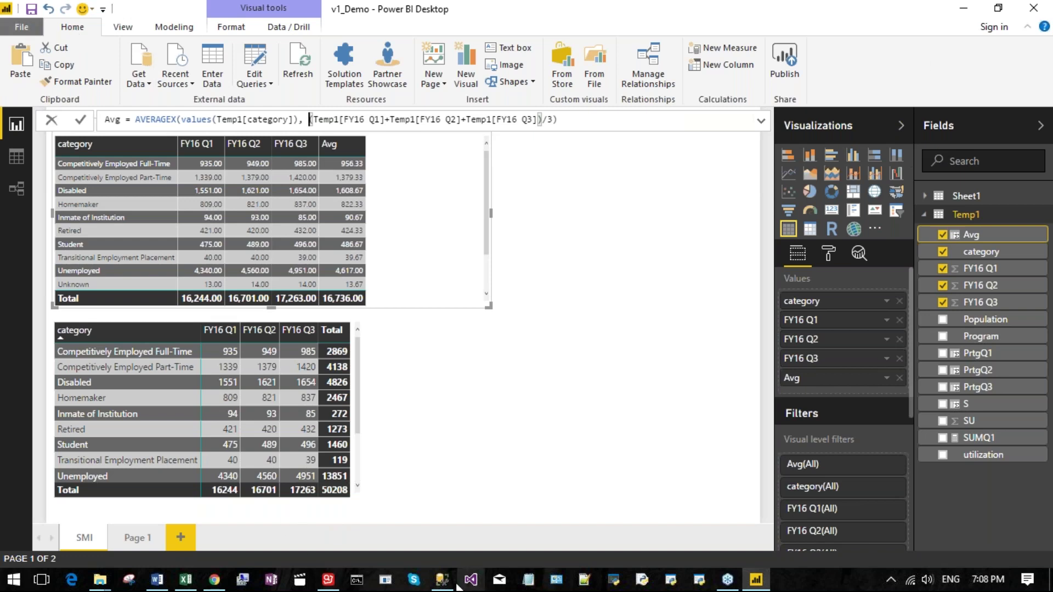
pyautogui.moveTo(759, 582)
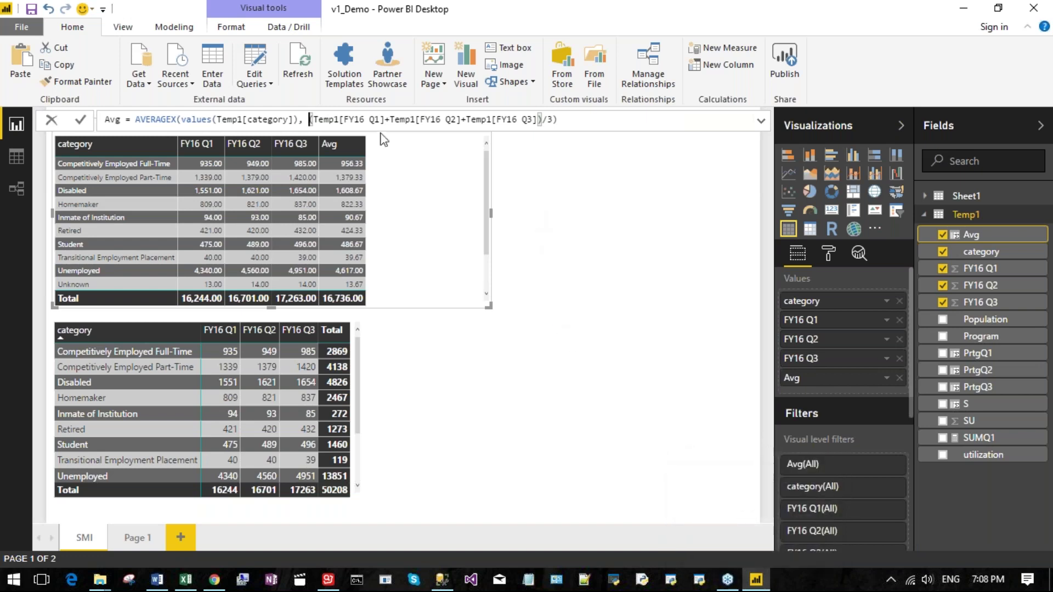
pyautogui.click(221, 163)
pyautogui.click(244, 165)
pyautogui.click(259, 150)
pyautogui.click(287, 154)
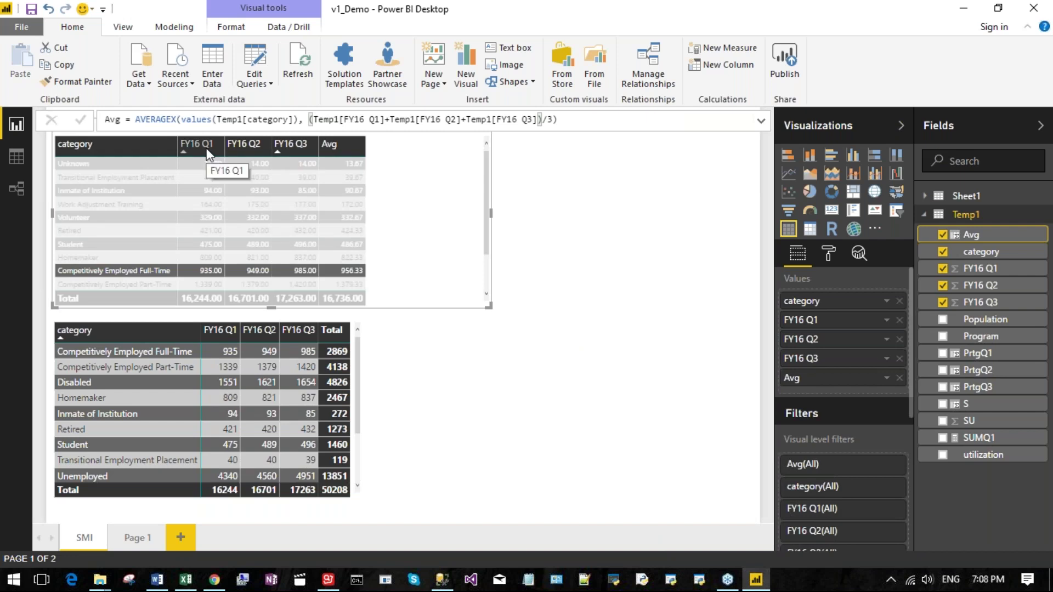
# Step: Examine the quarter and Avg columns of Temp1 in the data view and return to the report
pyautogui.click(15, 157)
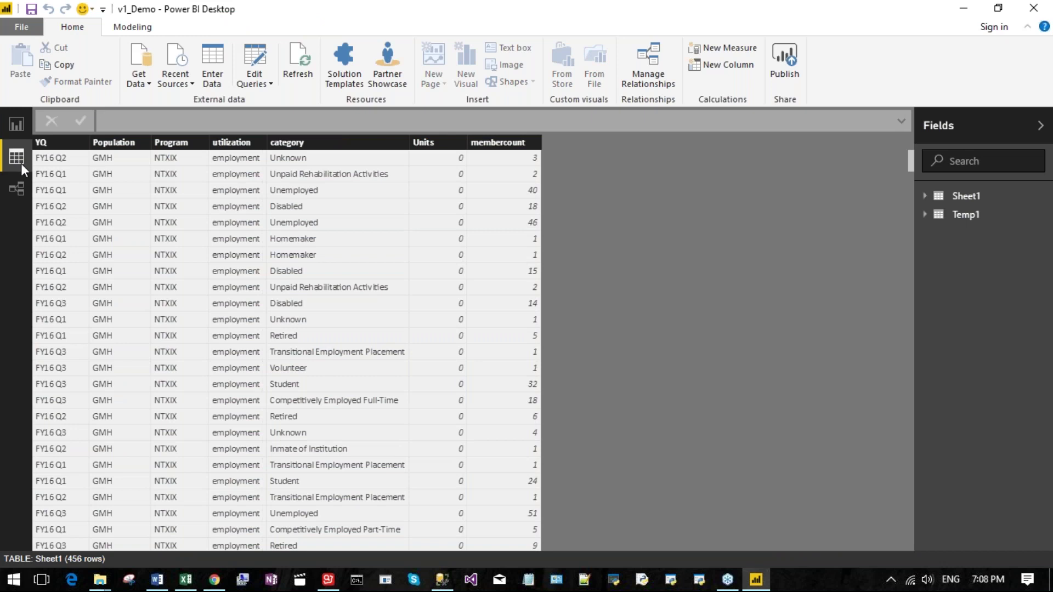
pyautogui.click(965, 214)
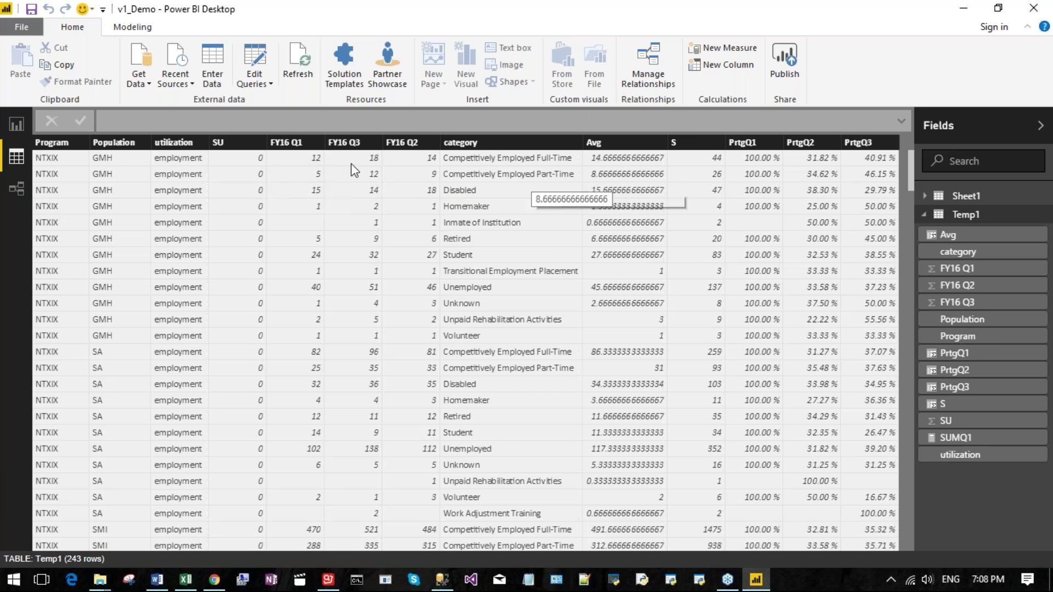
pyautogui.click(18, 130)
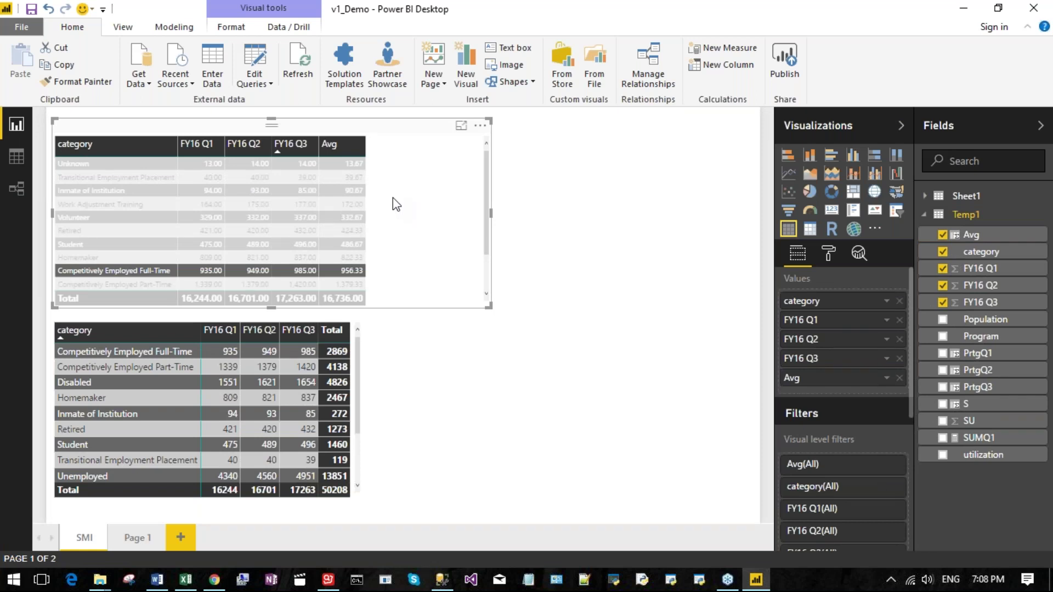
# Step: Highlight the Unknown category in the upper table, display the Avg formula again and clear the highlight
pyautogui.click(348, 165)
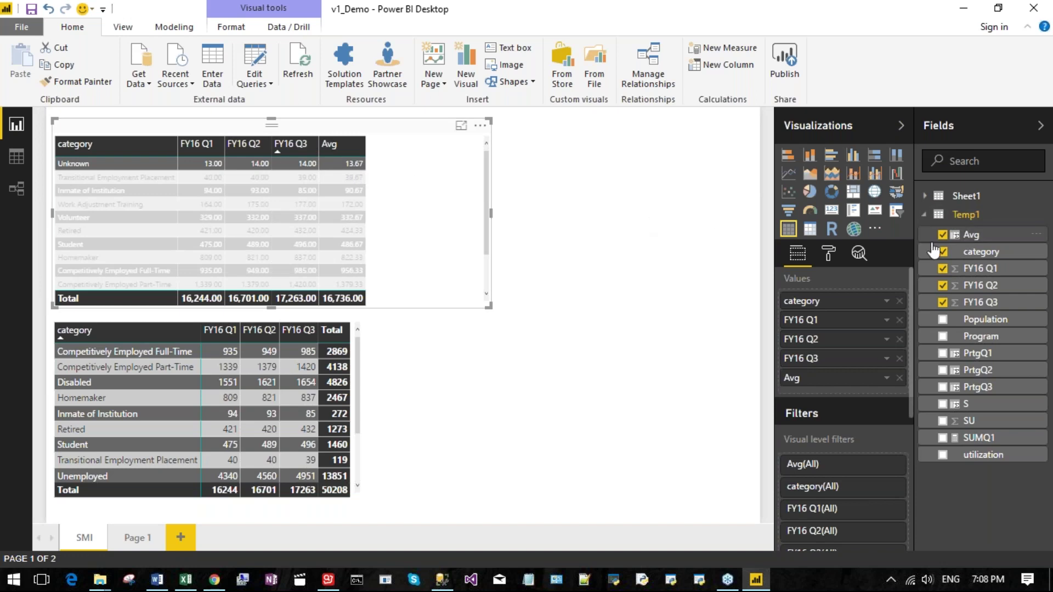
pyautogui.click(968, 235)
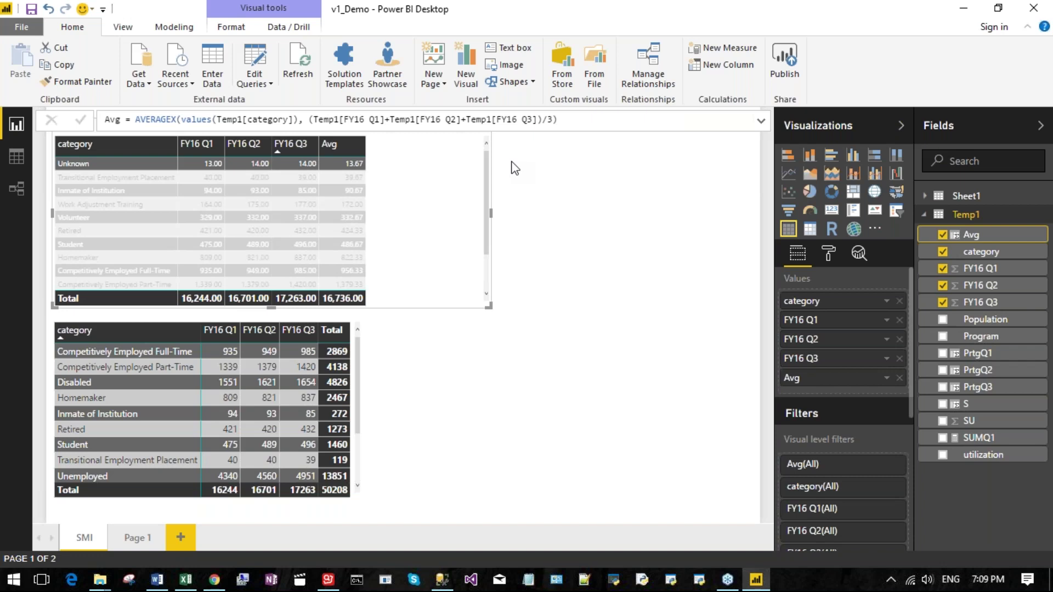
pyautogui.click(314, 120)
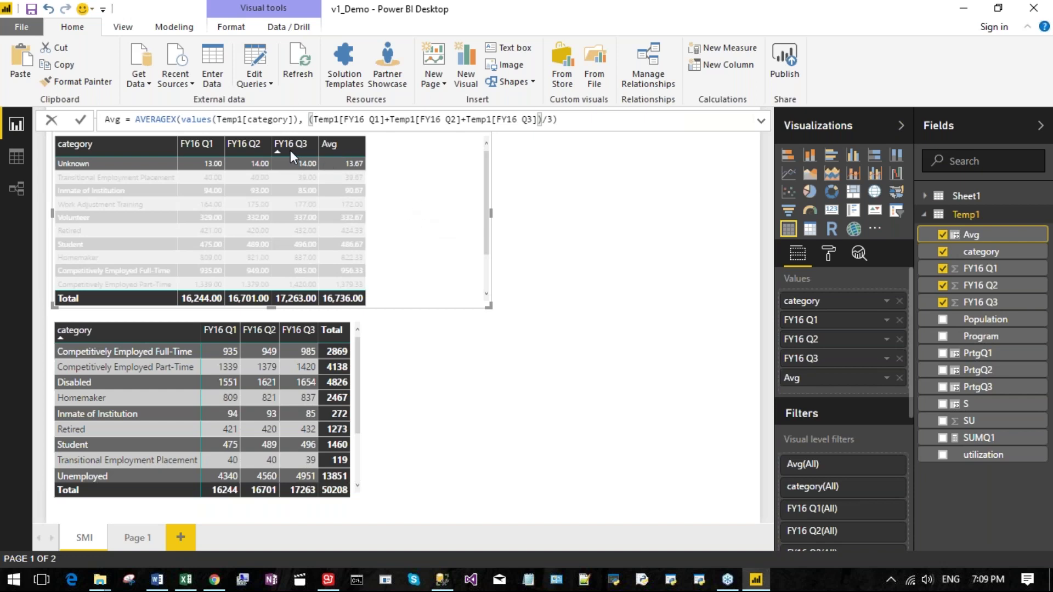
pyautogui.click(262, 151)
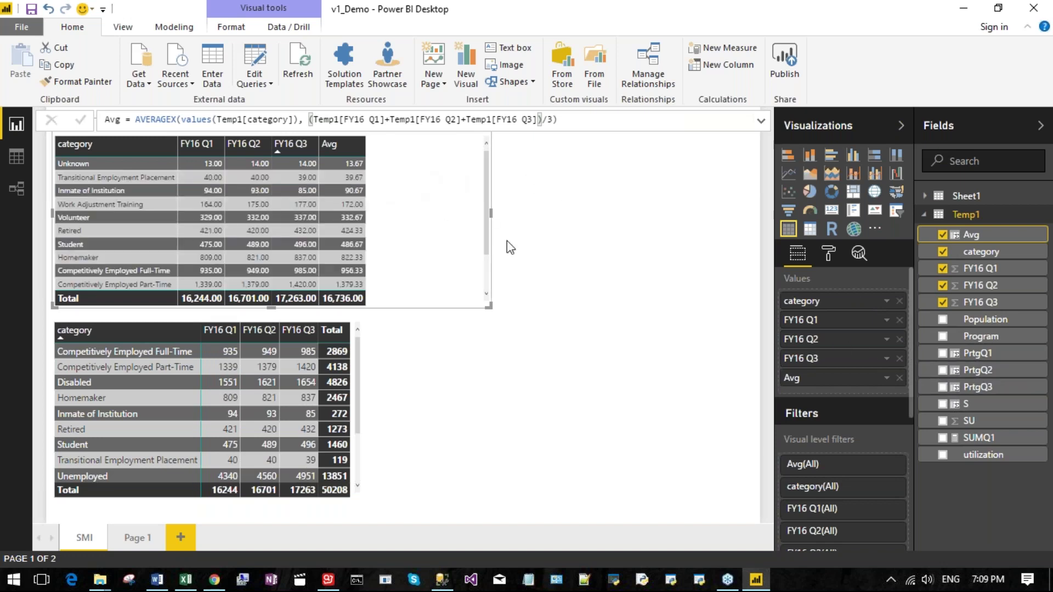
# Step: Add the S column to the upper table, display its formula and sort the table by Avg in ascending order
pyautogui.click(943, 404)
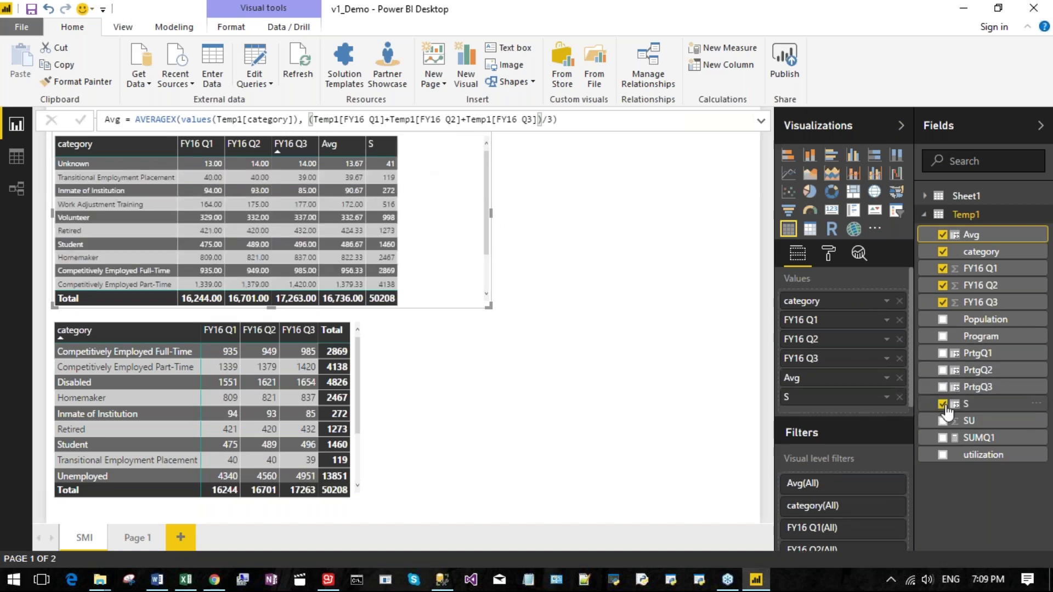
pyautogui.click(964, 405)
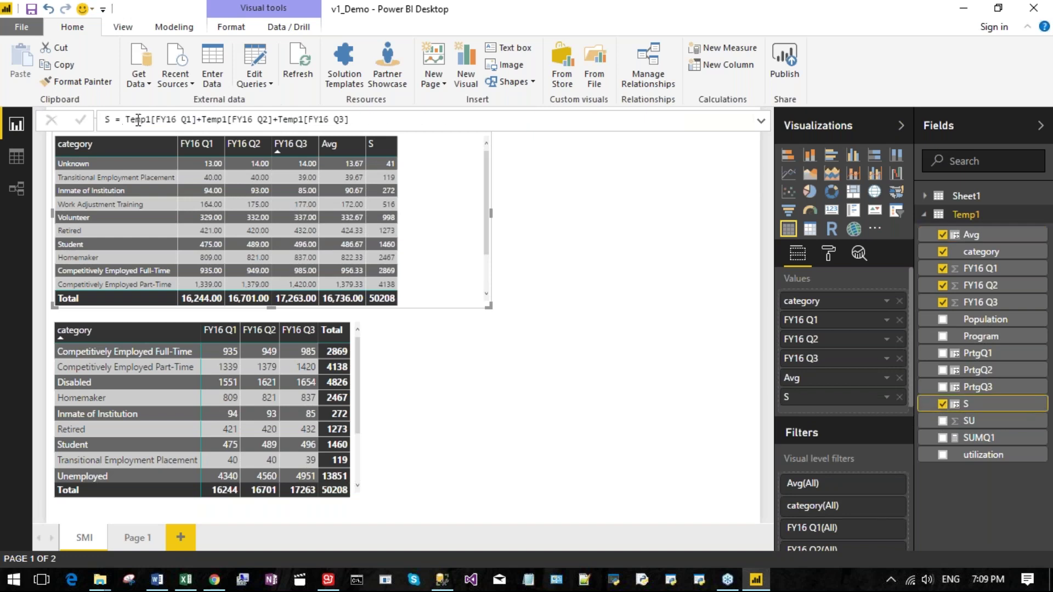
pyautogui.click(276, 144)
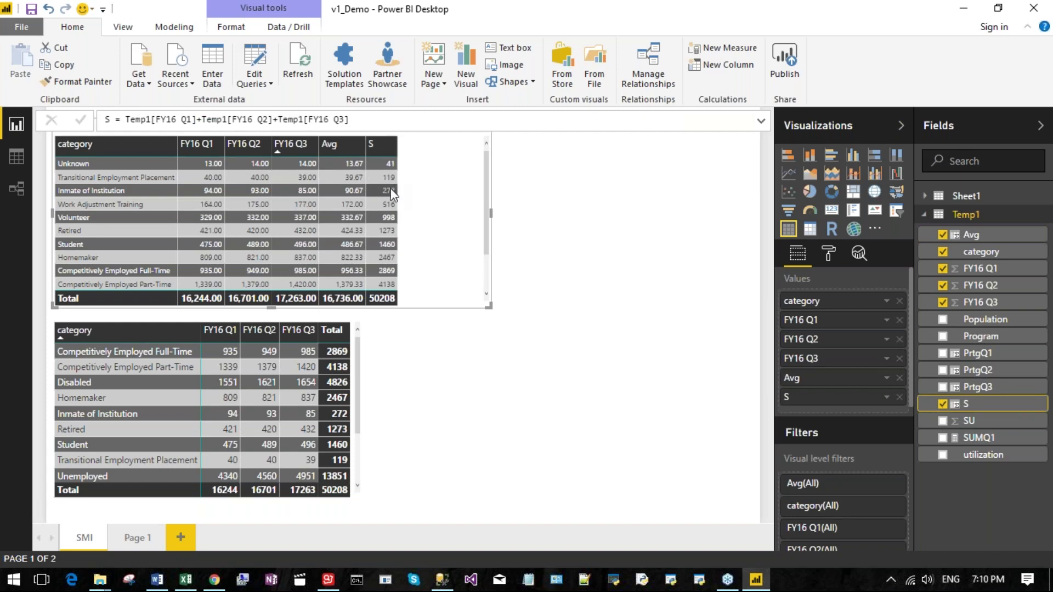
pyautogui.click(336, 147)
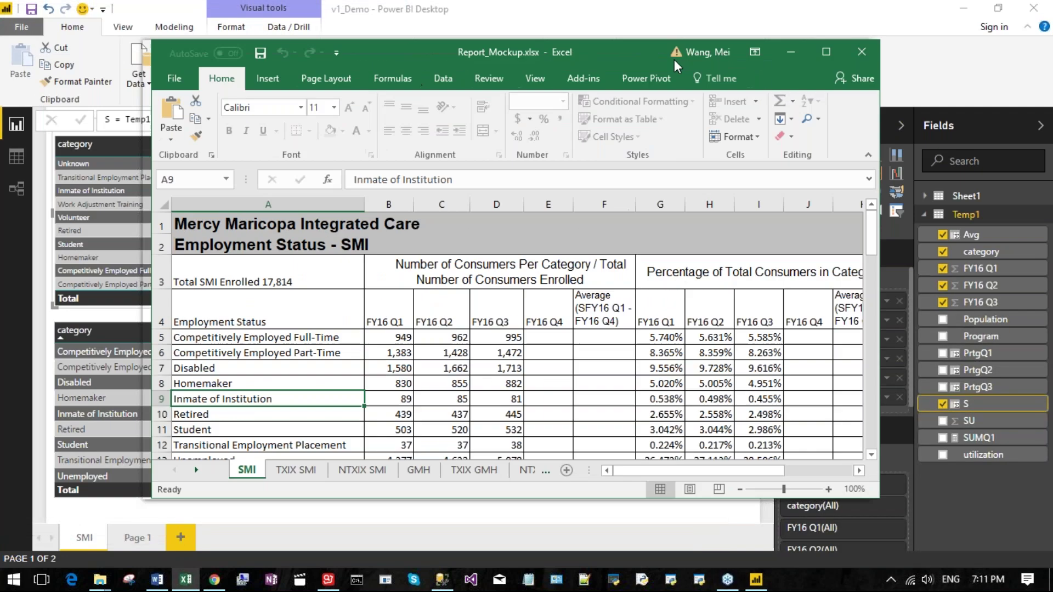
# Step: Examine the FY16 Q4 row at the end of Sheet1 in Data_Source.xlsx in Excel, and move the workbook off this screen
pyautogui.moveTo(673, 59)
pyautogui.mouseDown()
pyautogui.moveTo(742, 64)
pyautogui.moveTo(678, 54)
pyautogui.mouseUp()
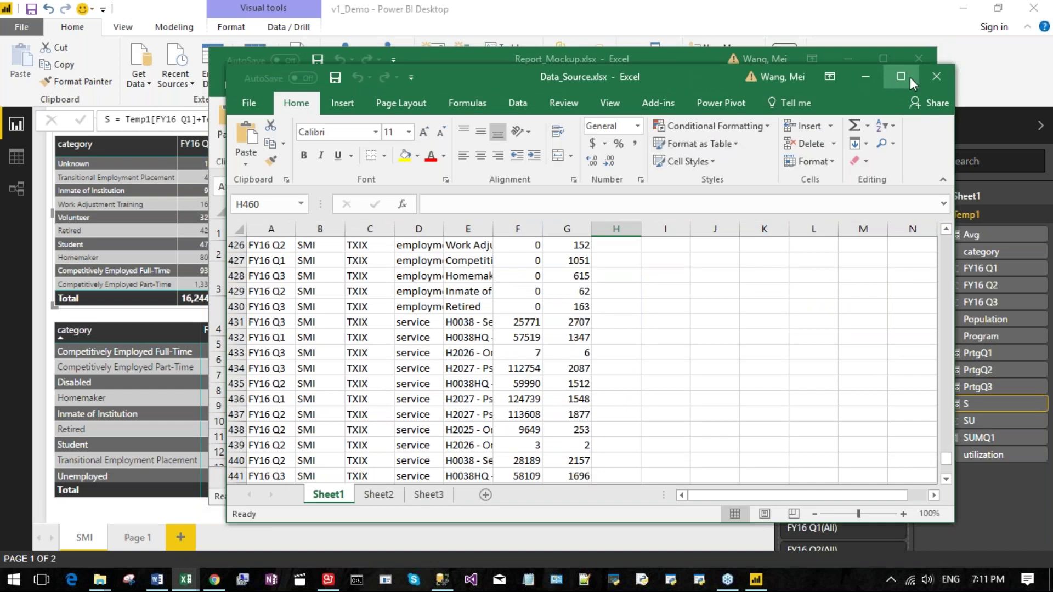
pyautogui.click(909, 76)
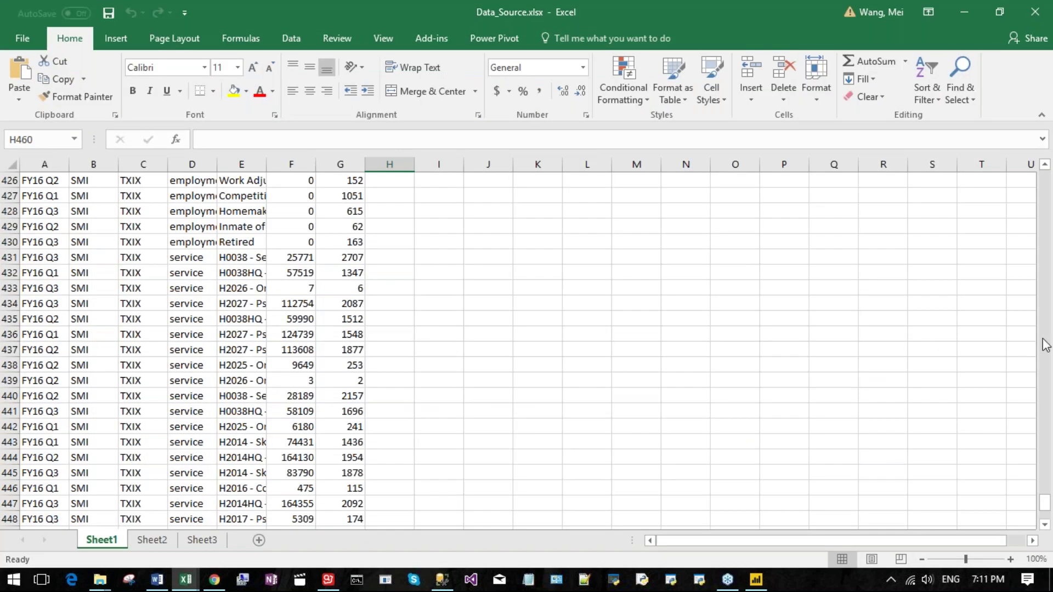
pyautogui.moveTo(1045, 504); pyautogui.dragTo(1045, 511)
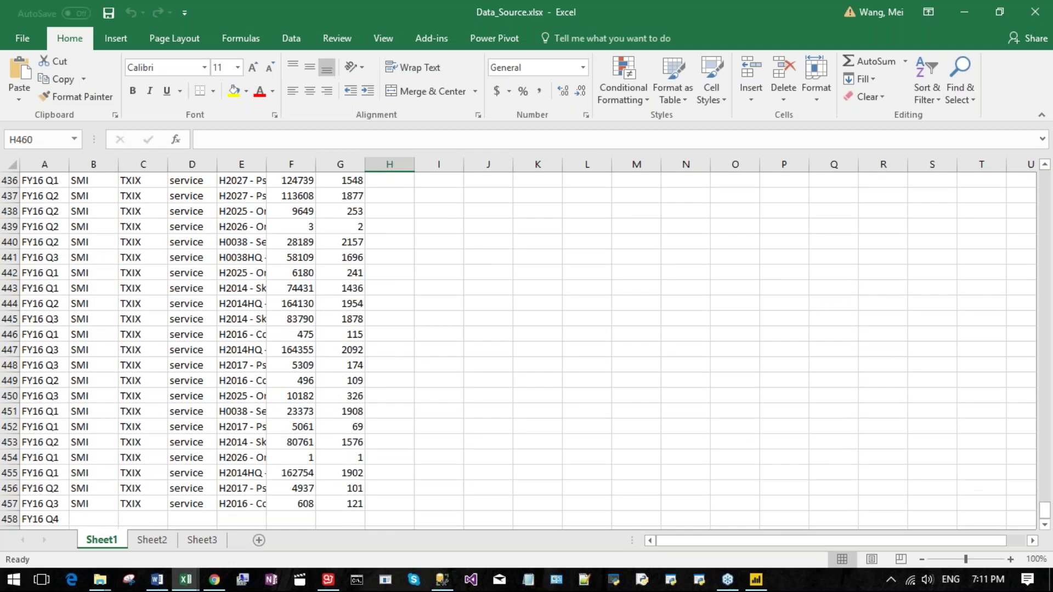
pyautogui.click(44, 521)
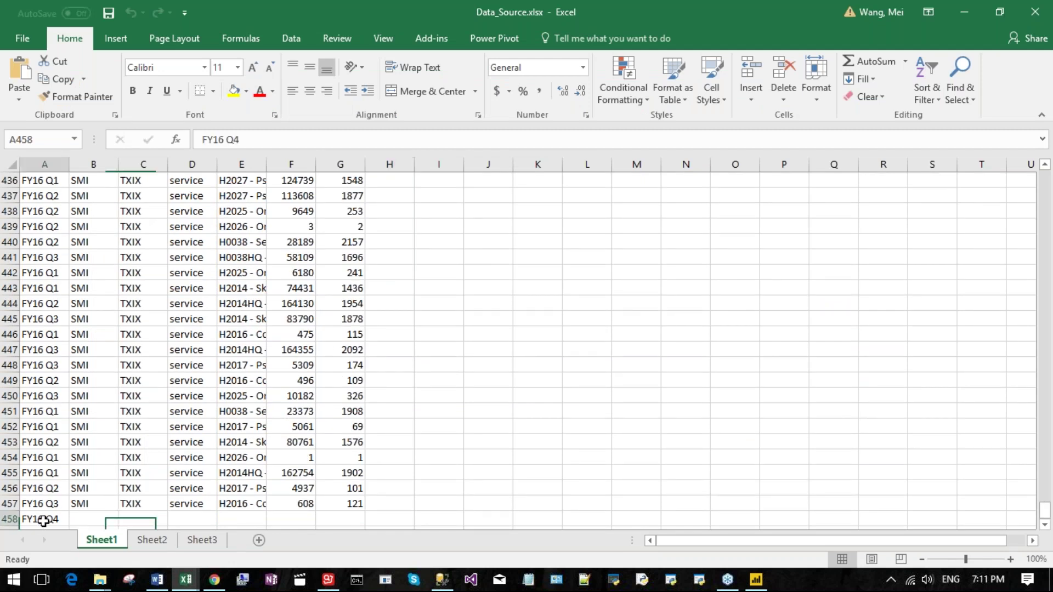
pyautogui.moveTo(92, 520); pyautogui.dragTo(331, 506)
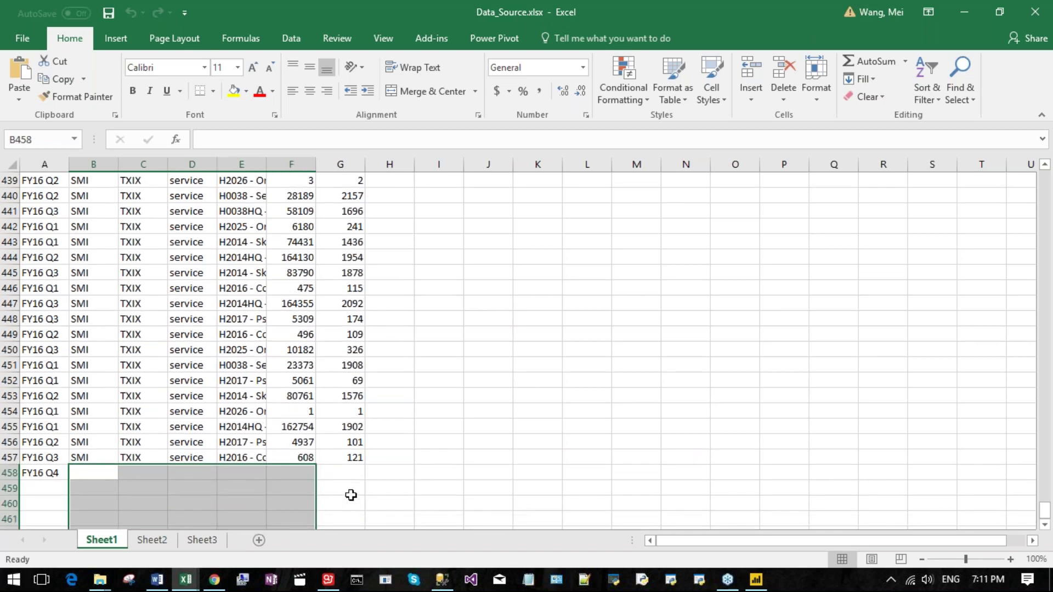
pyautogui.click(381, 473)
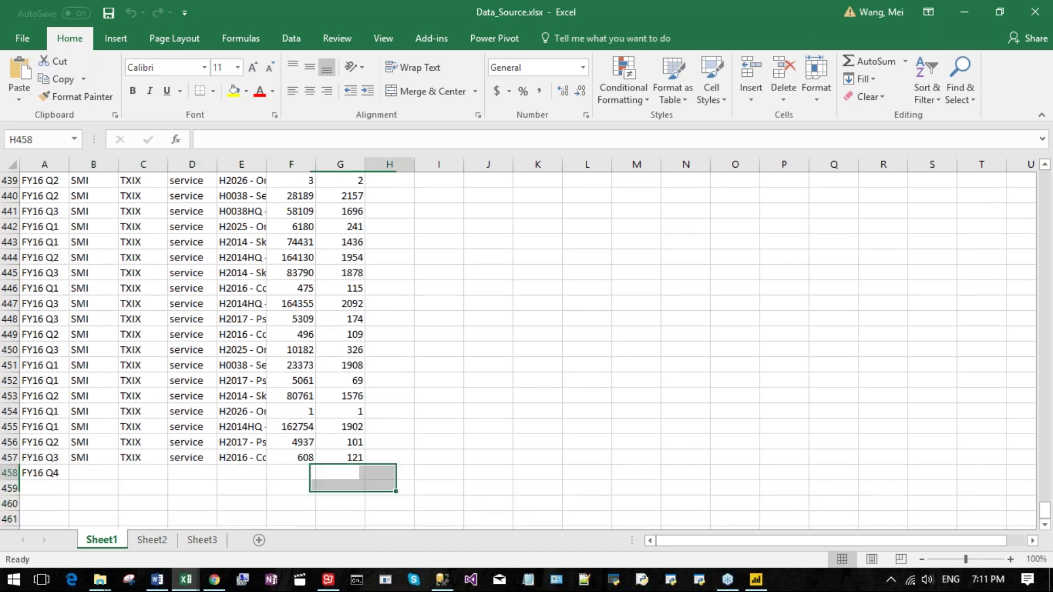
pyautogui.click(94, 473)
pyautogui.click(147, 472)
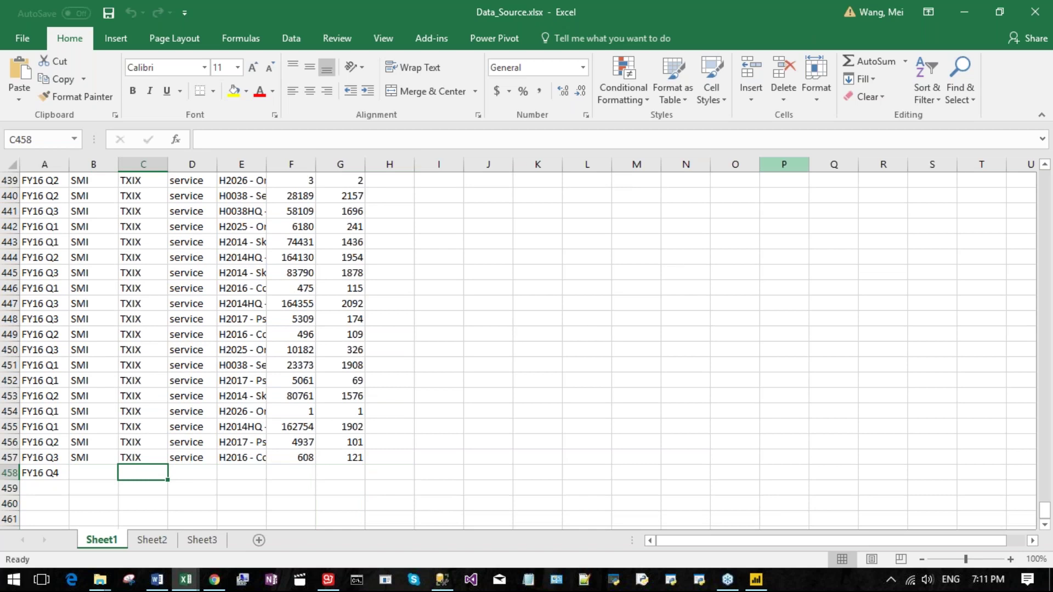
pyautogui.moveTo(747, 32); pyautogui.dragTo(1052, 50)
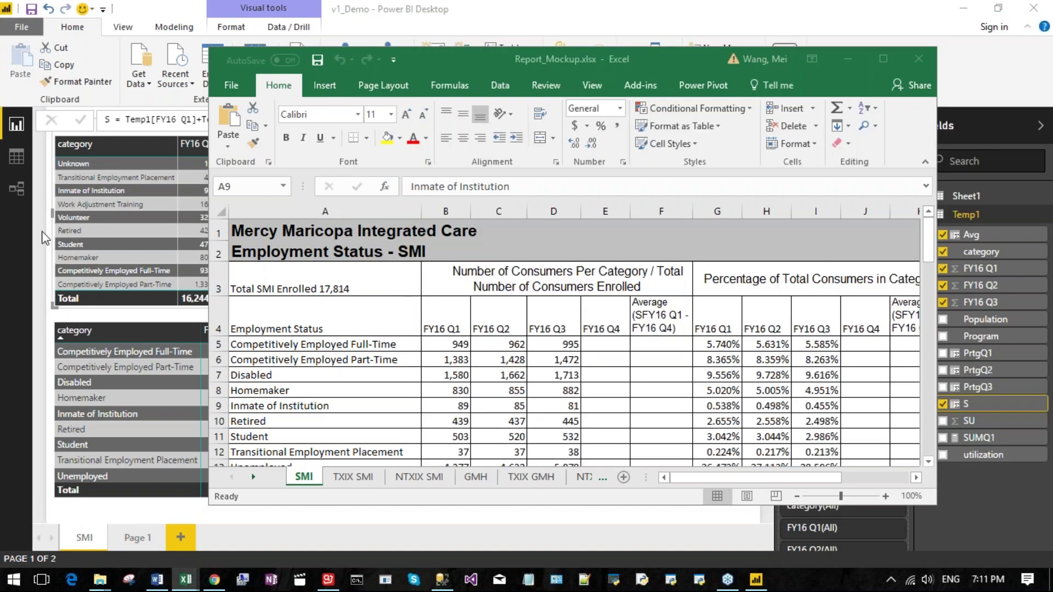
# Step: Return to Power BI Desktop, highlight Work Adjustment Training in the upper table and examine the Temp1 rows in the data view
pyautogui.click(144, 202)
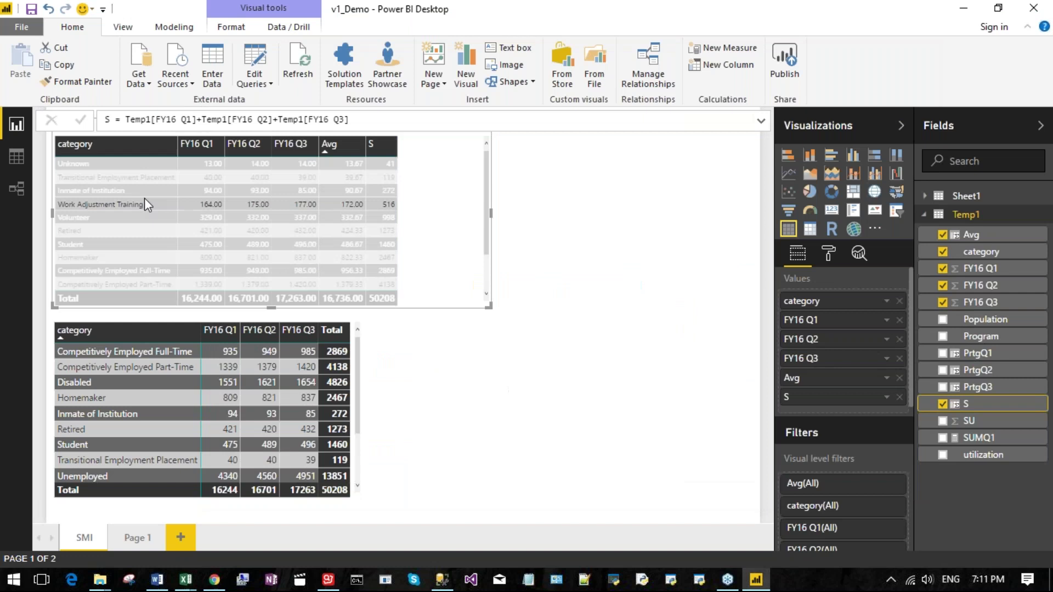
pyautogui.click(467, 364)
pyautogui.click(17, 158)
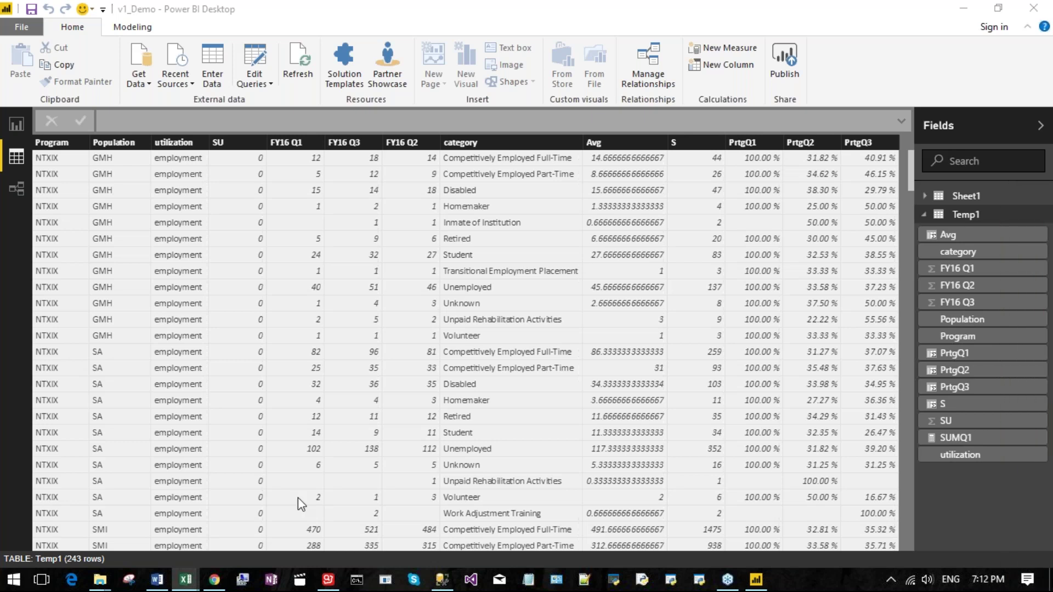
pyautogui.click(11, 129)
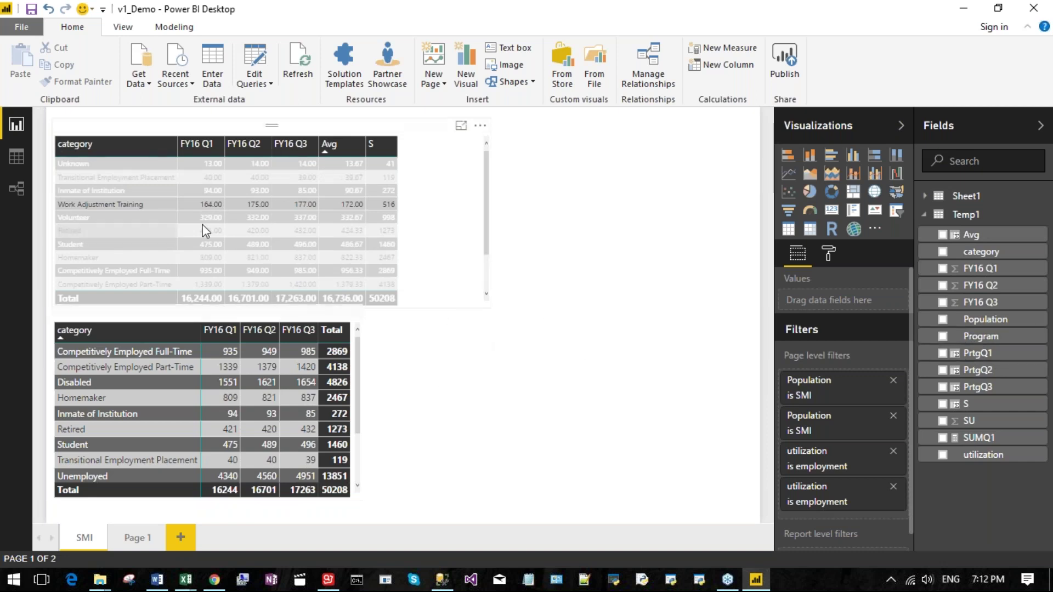
pyautogui.click(21, 164)
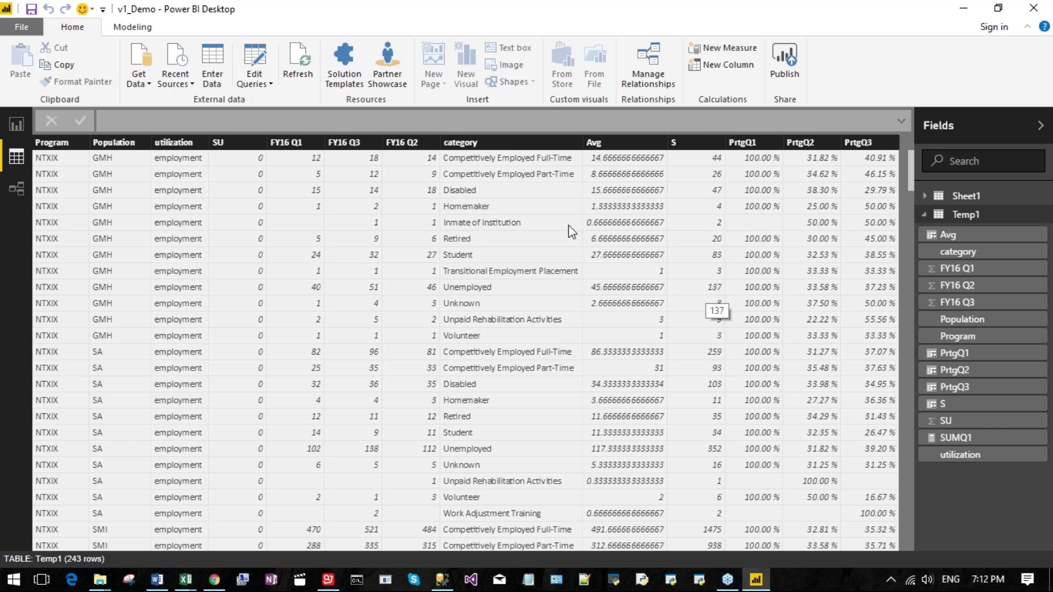
# Step: Return to the report view, clear the highlight in the upper table and narrow the table to fit its columns
pyautogui.click(22, 126)
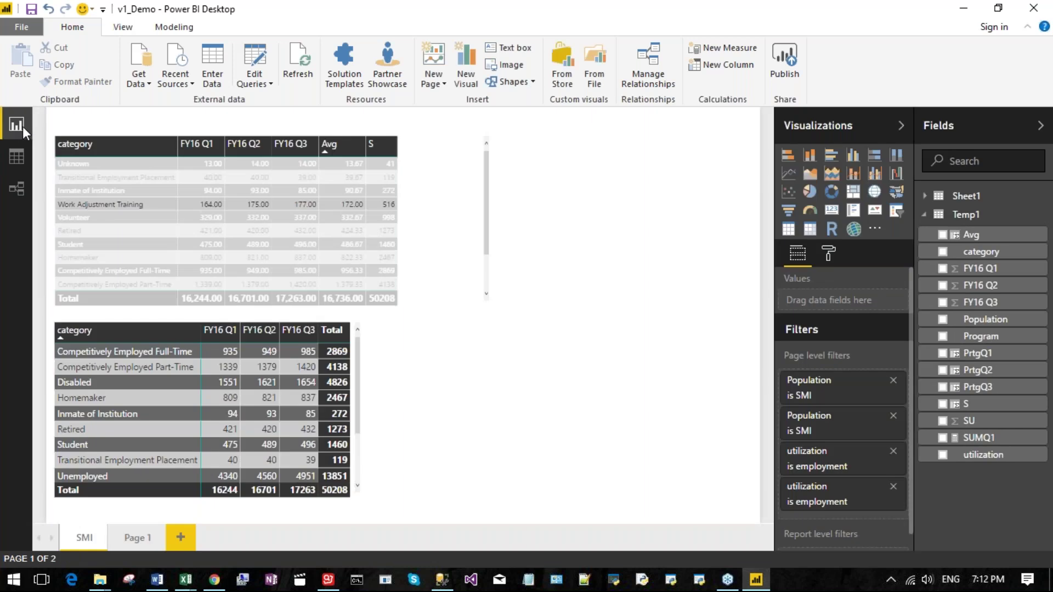
pyautogui.click(463, 262)
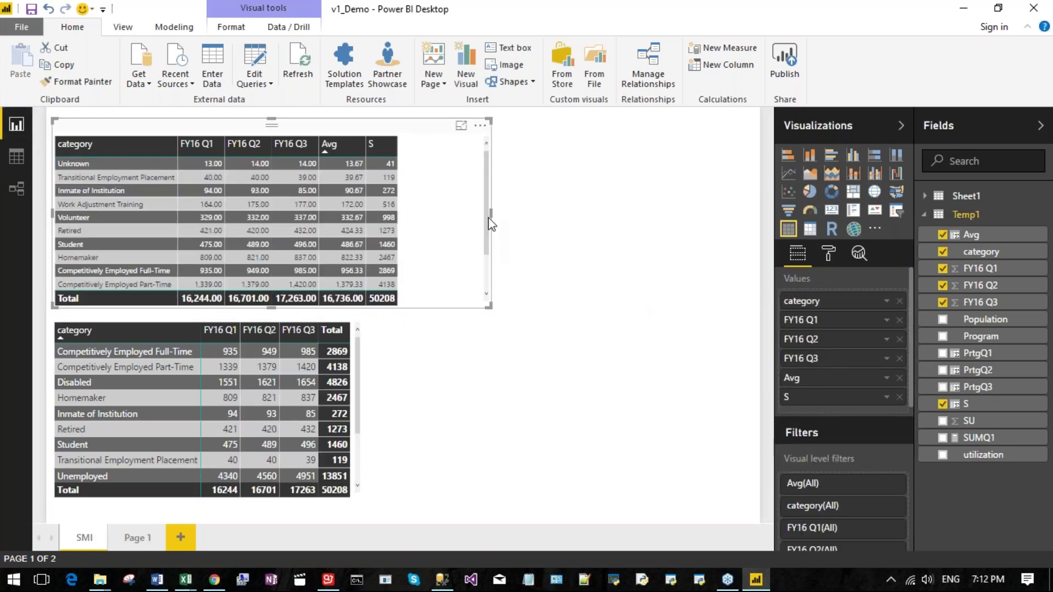
pyautogui.moveTo(490, 214); pyautogui.dragTo(415, 243)
pyautogui.click(415, 244)
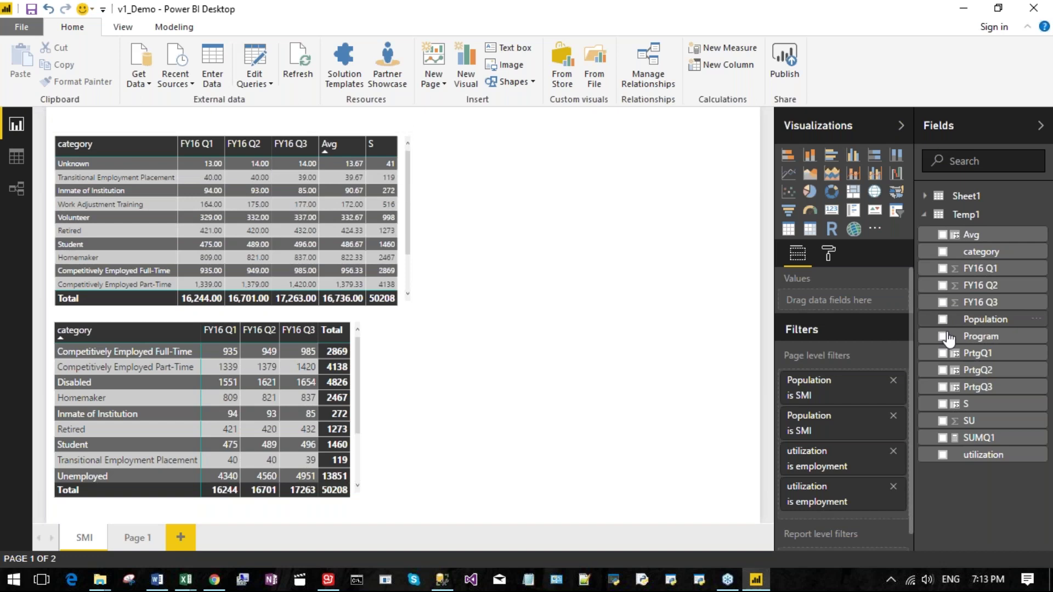
# Step: Add the PrtgQ1 column to the upper table and widen the table to show it
pyautogui.click(942, 353)
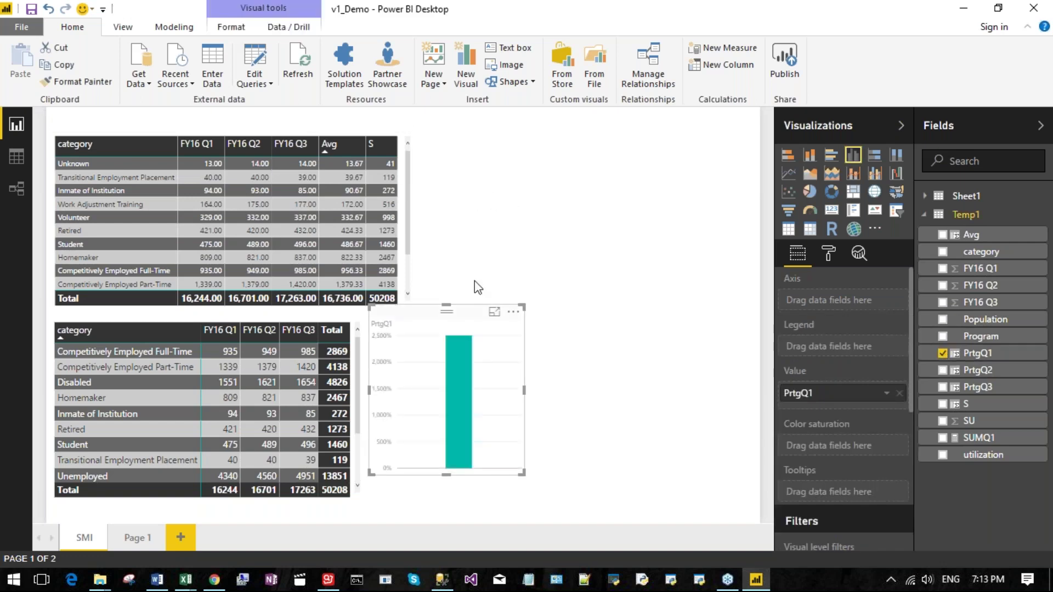
pyautogui.press('Delete')
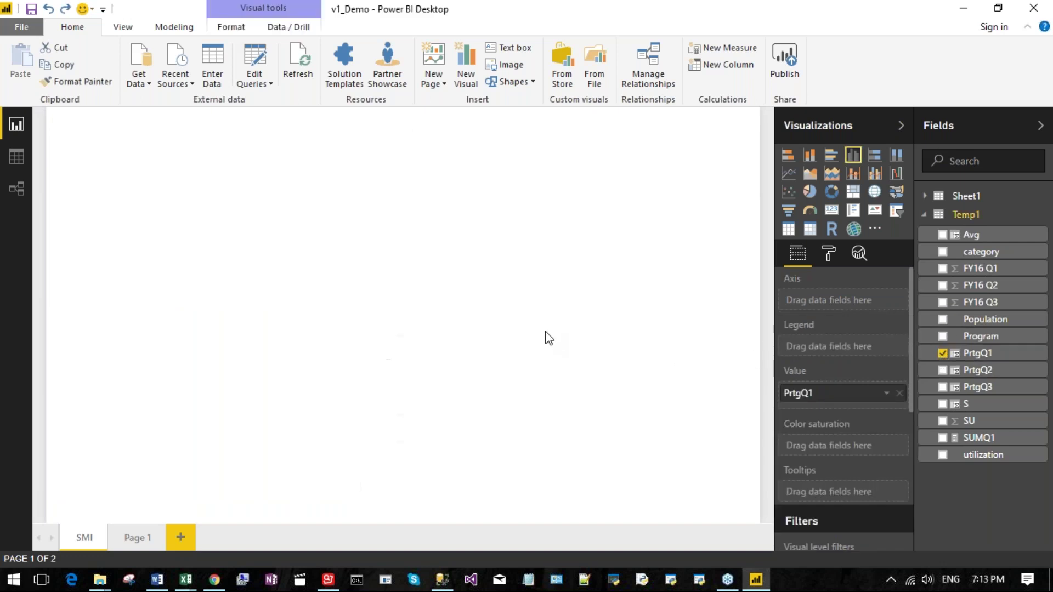
pyautogui.click(359, 187)
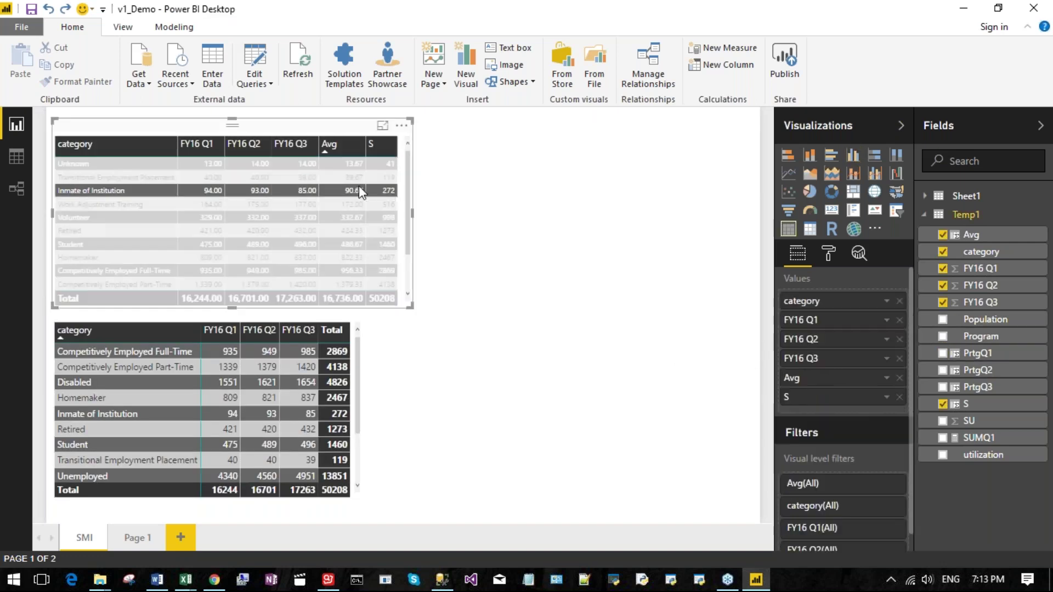
pyautogui.click(942, 354)
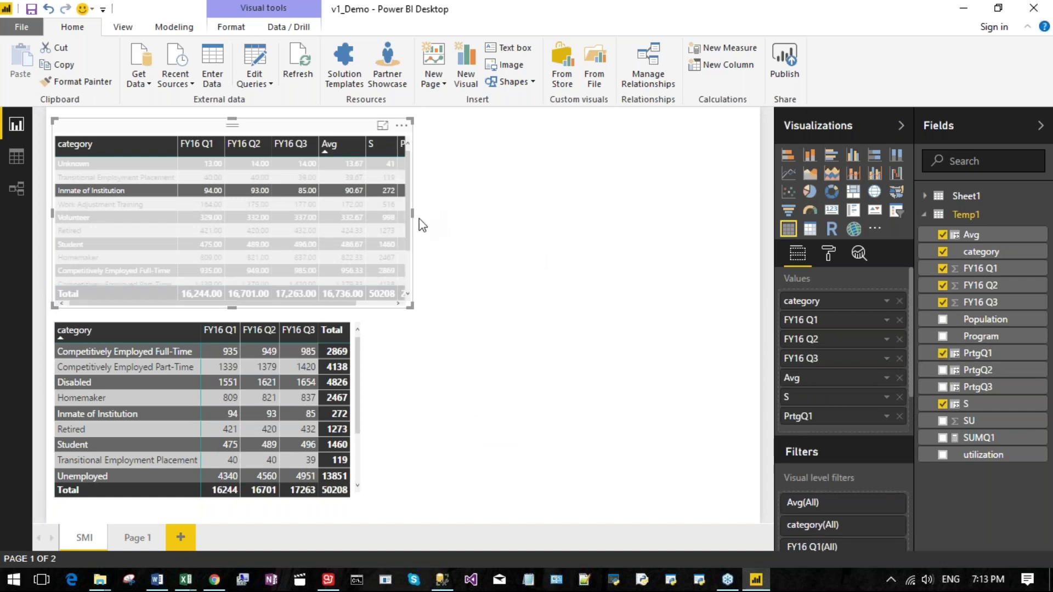
pyautogui.moveTo(413, 214); pyautogui.dragTo(554, 215)
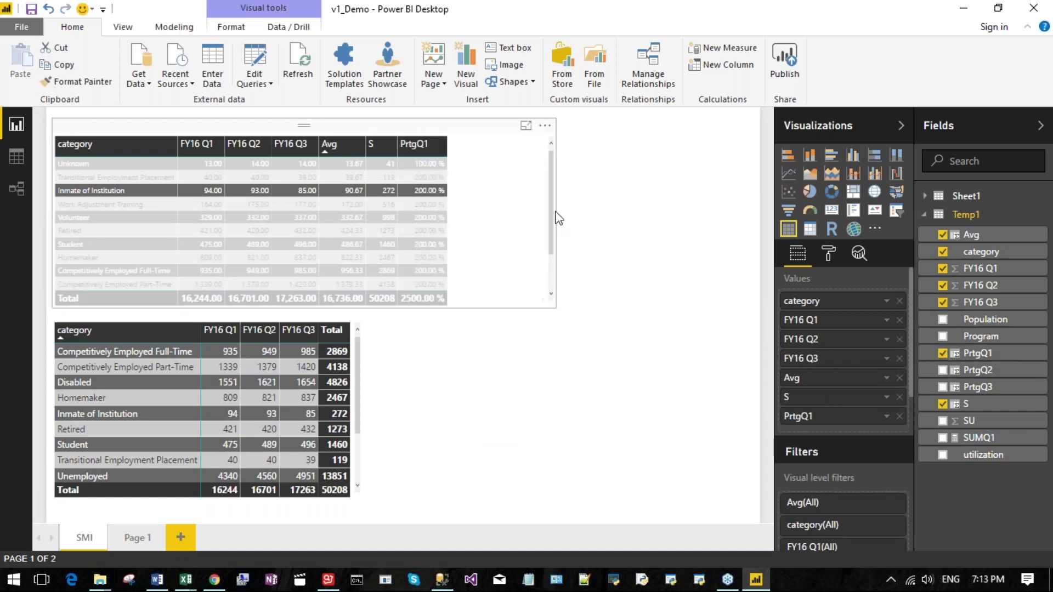
# Step: Highlight the Unknown and Homemaker rows in the upper table to examine their PrtgQ1 percentages
pyautogui.click(422, 164)
pyautogui.click(203, 166)
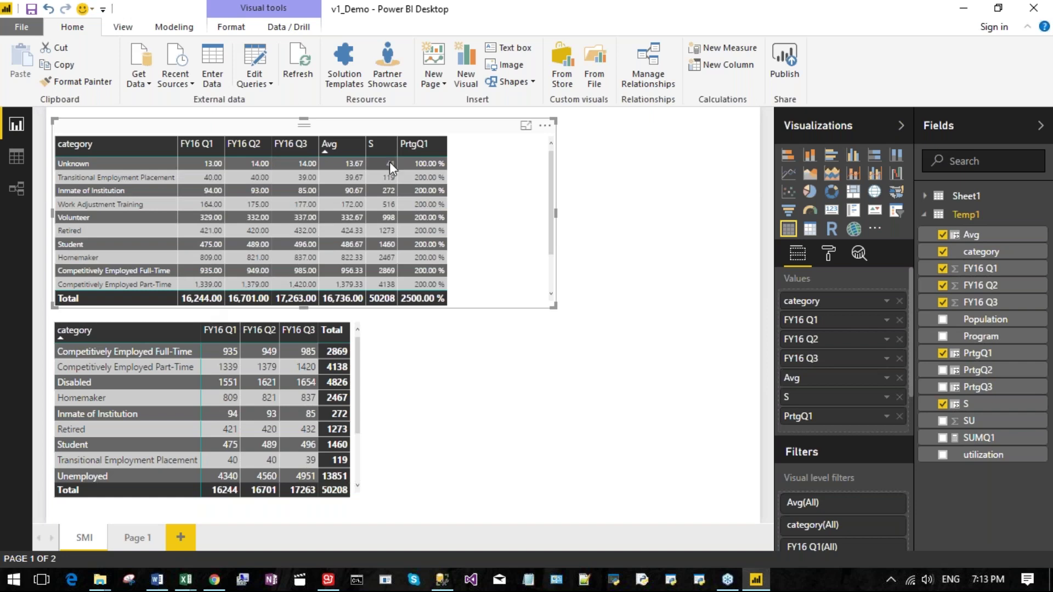
pyautogui.click(422, 163)
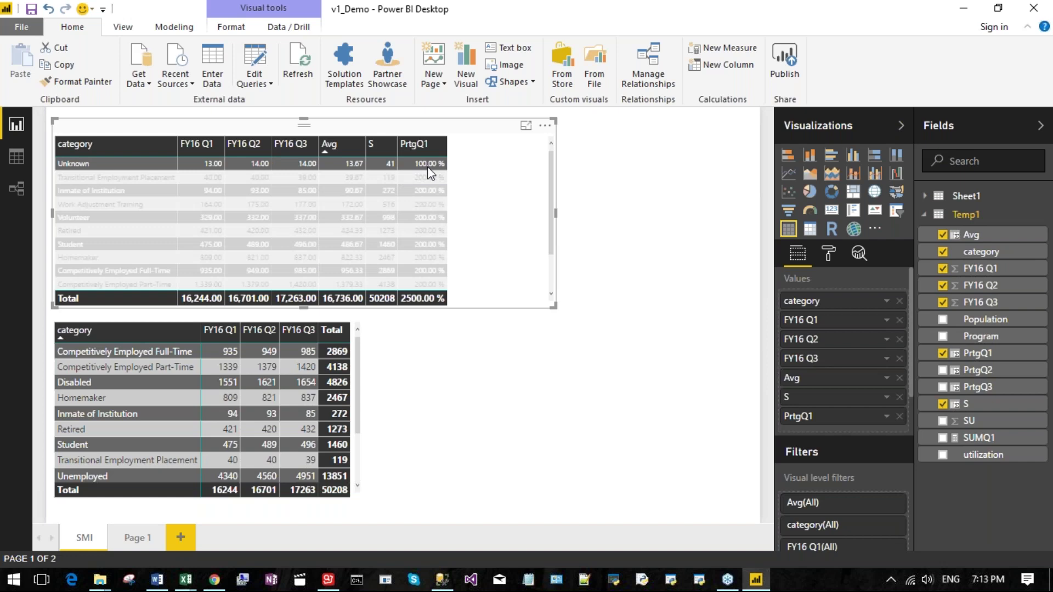
pyautogui.click(414, 258)
# Step: Display the PrtgQ1 formula, examine its expression against the Unknown row's FY16 Q1 value, and clear the row highlight
pyautogui.click(967, 357)
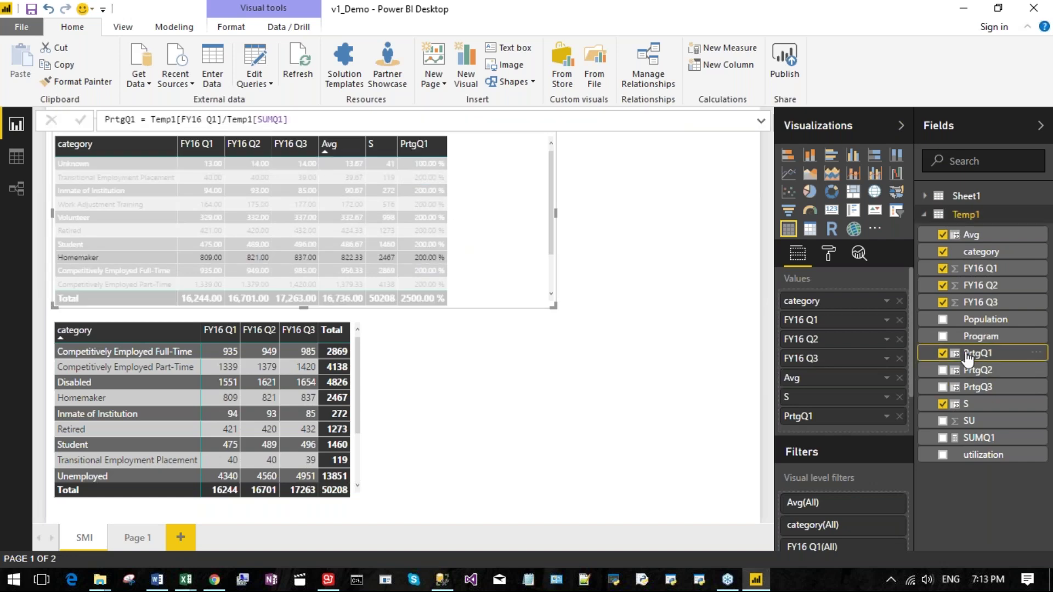
pyautogui.click(309, 118)
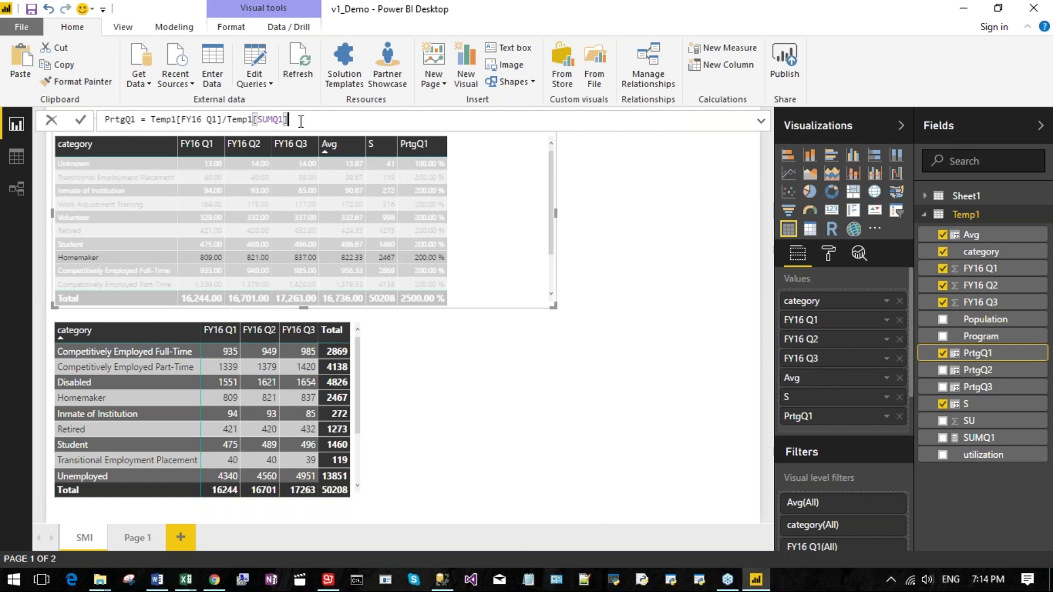
pyautogui.moveTo(301, 121); pyautogui.dragTo(149, 119)
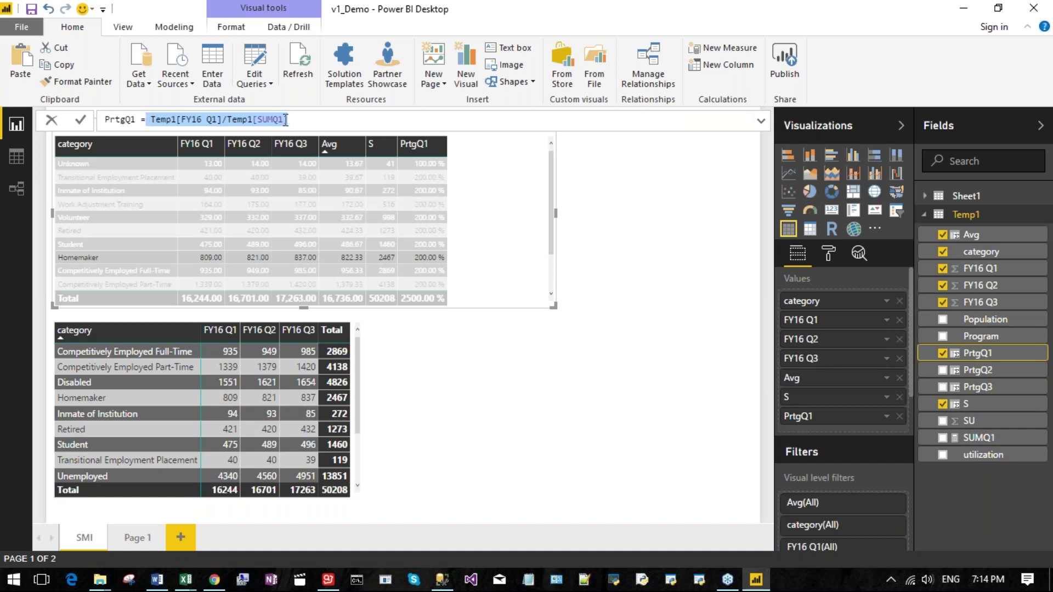
pyautogui.click(295, 120)
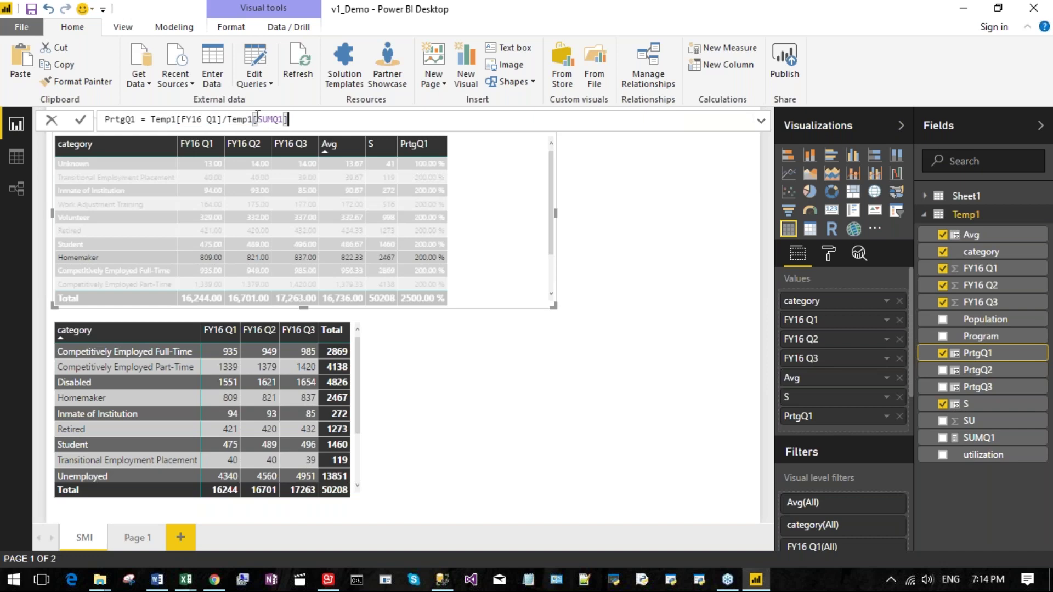
pyautogui.press('Return')
pyautogui.click(204, 163)
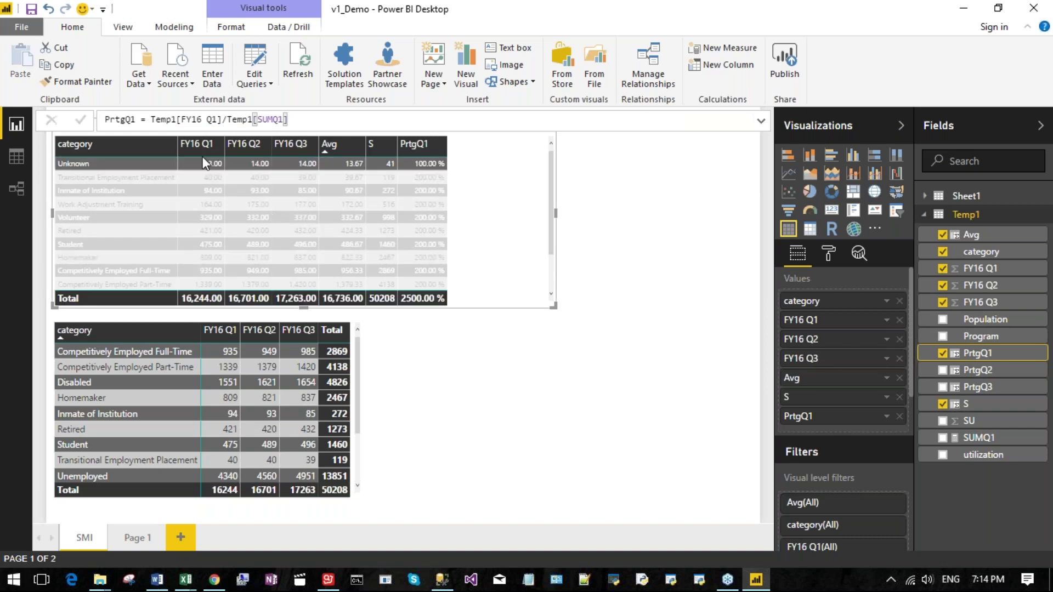
pyautogui.click(206, 303)
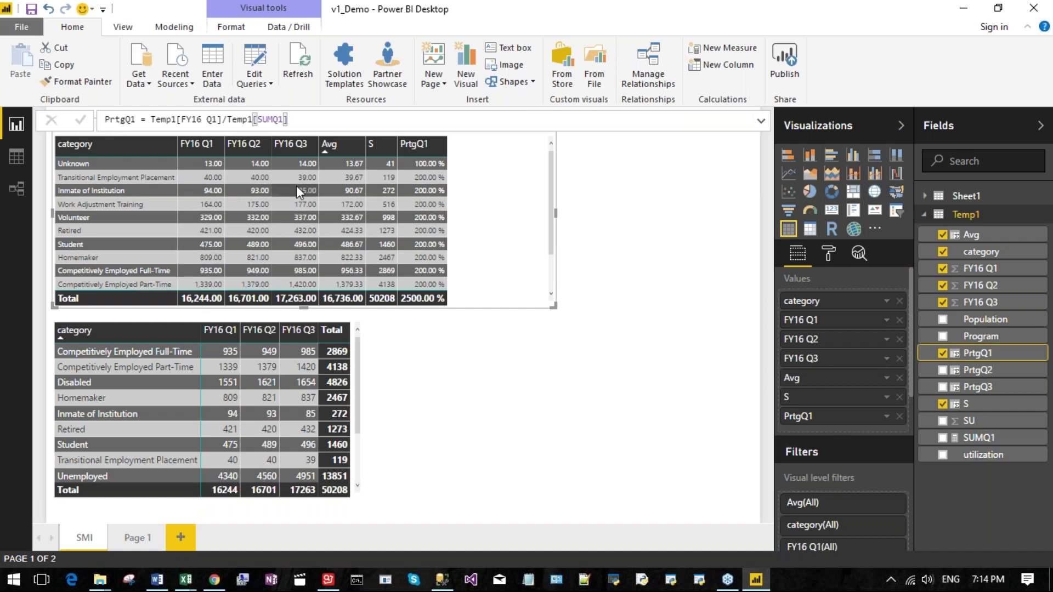
# Step: Add the SUMQ1 measure to the upper table, examine its SUMX formula and resize the table to fit the new column
pyautogui.moveTo(555, 213); pyautogui.dragTo(460, 213)
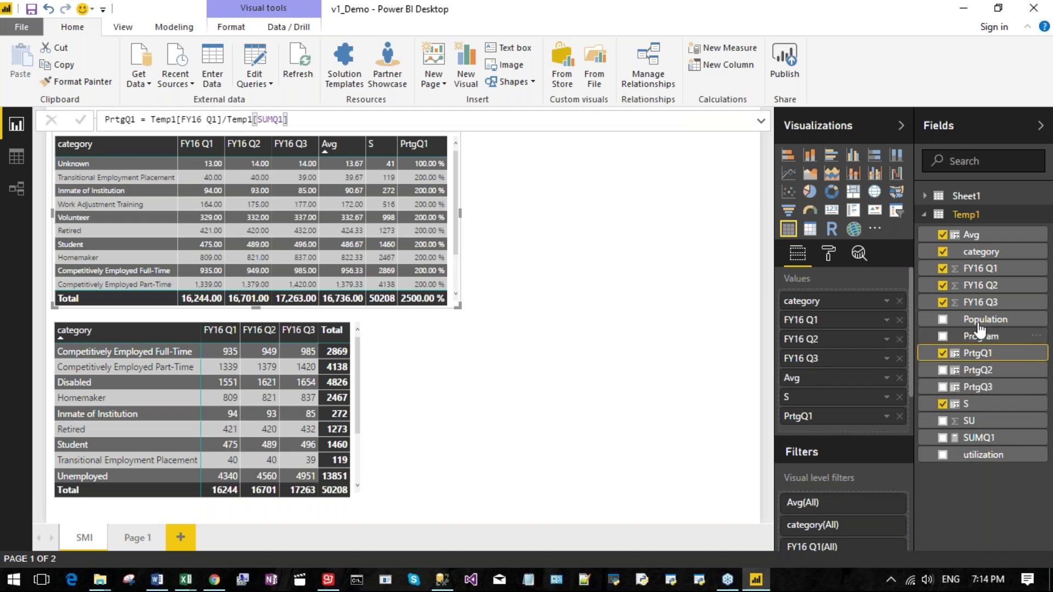
pyautogui.click(974, 440)
pyautogui.click(942, 438)
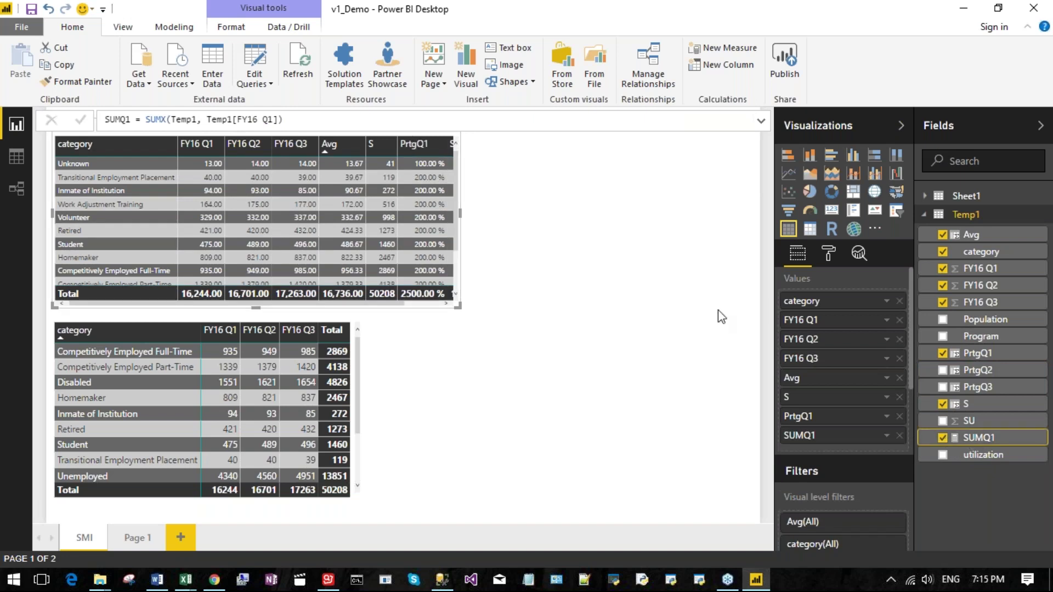
pyautogui.moveTo(145, 119); pyautogui.dragTo(255, 150)
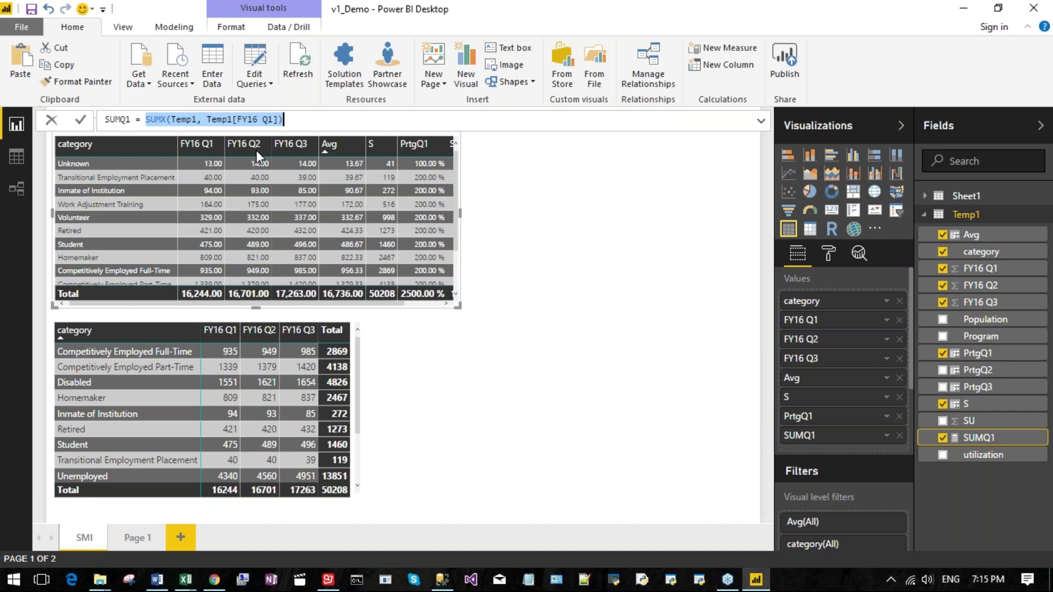
pyautogui.click(201, 297)
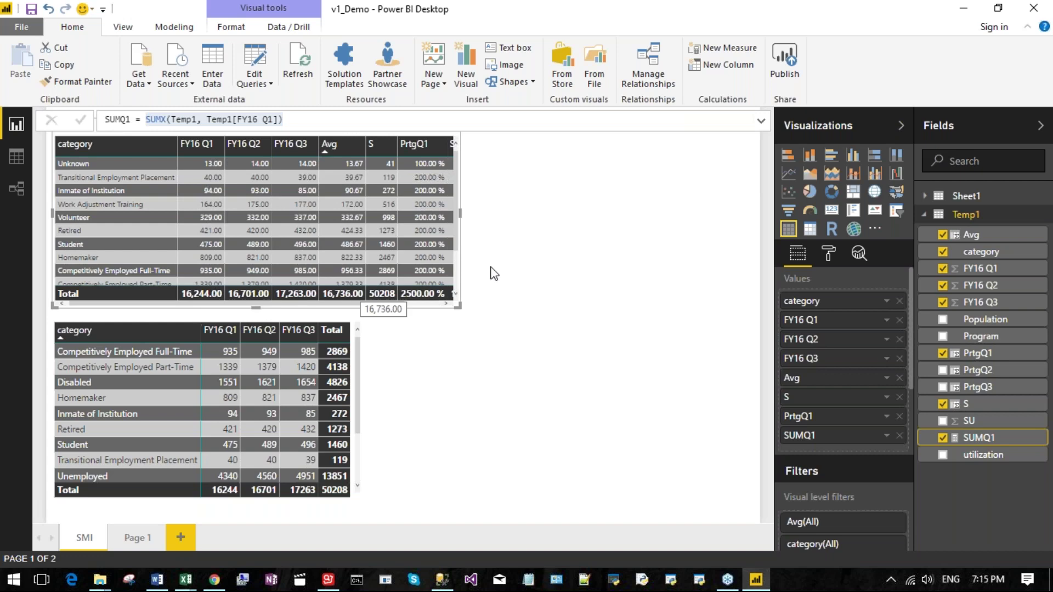
pyautogui.moveTo(459, 213); pyautogui.dragTo(535, 219)
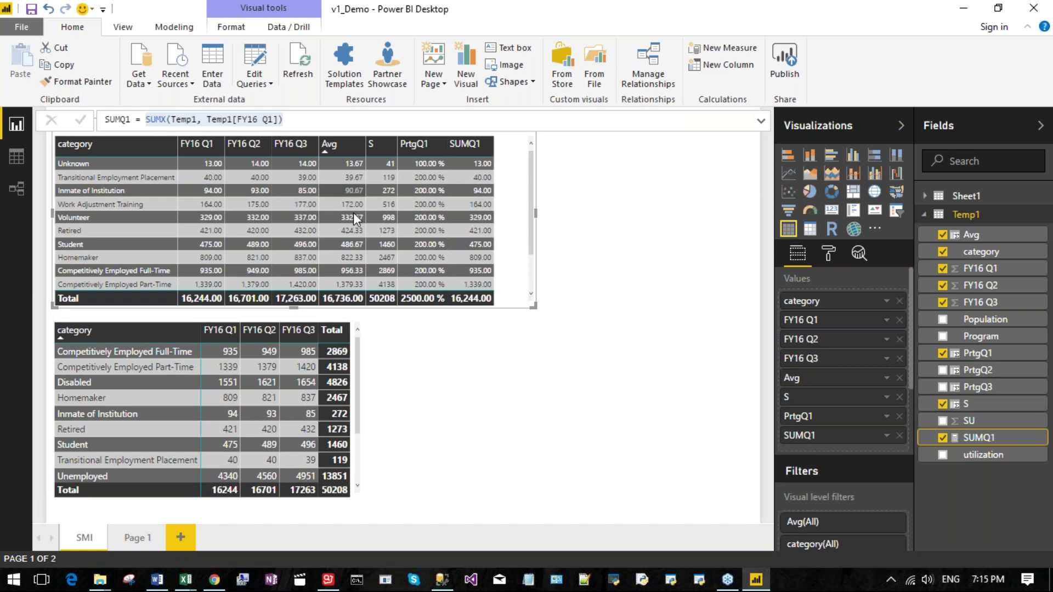
# Step: Display the PrtgQ1 formula again and compare its Temp1[FY16 Q1] and Temp1[SUMQ1] parts with the Unknown row and the Total row
pyautogui.click(980, 357)
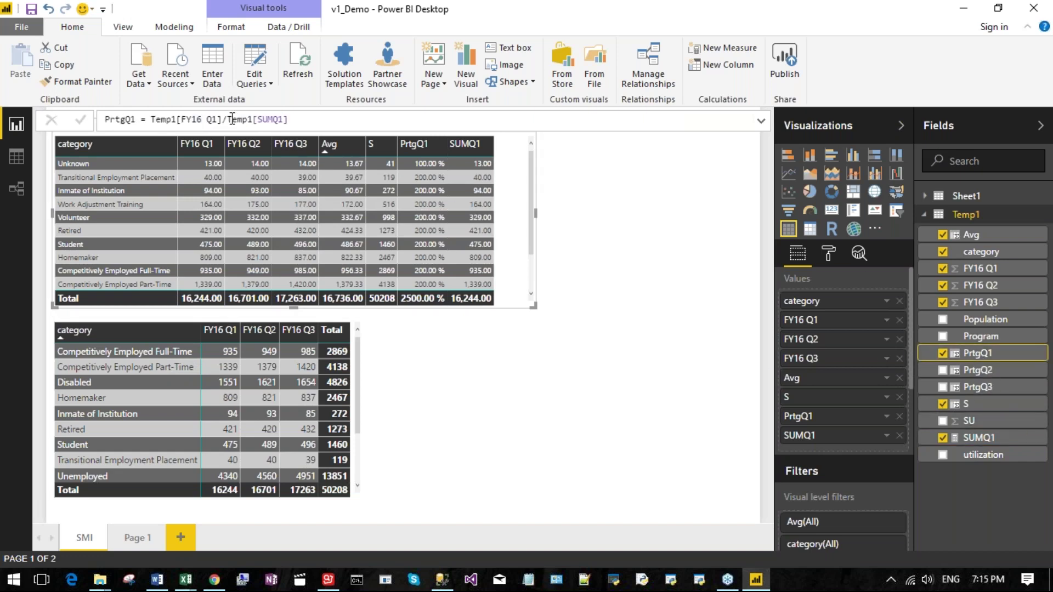
pyautogui.click(209, 164)
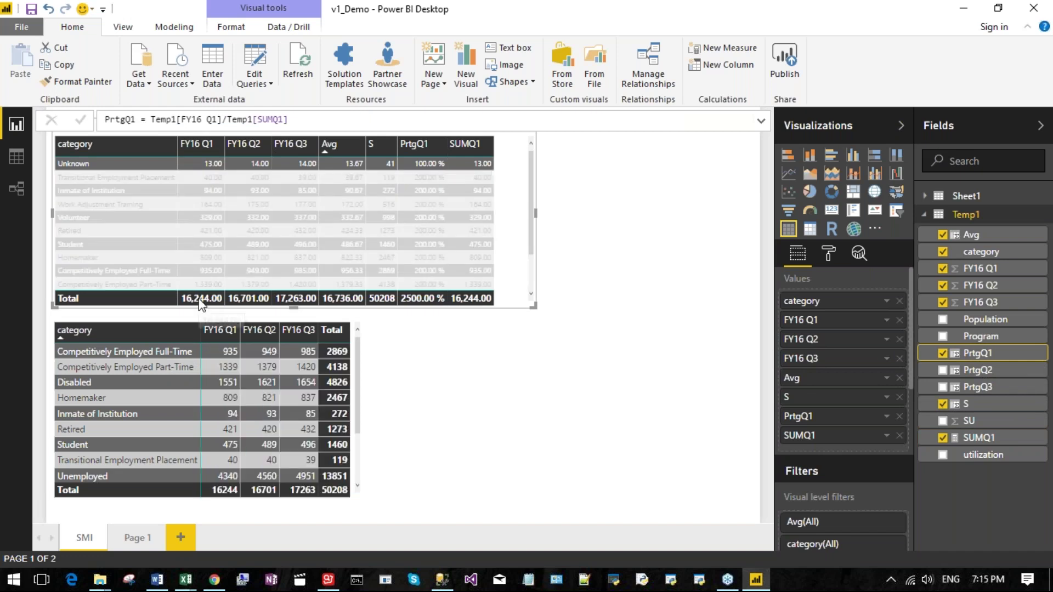
pyautogui.click(222, 119)
pyautogui.moveTo(222, 119); pyautogui.dragTo(153, 119)
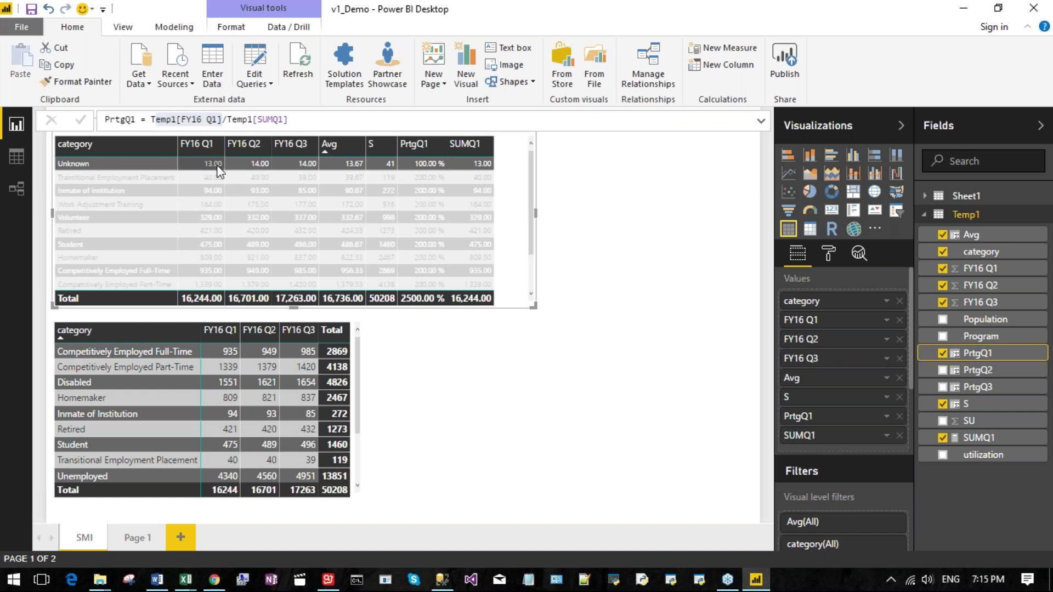
pyautogui.press('Right')
pyautogui.hotkey('shift', 'Right')
pyautogui.hotkey('shift', 'Right')
pyautogui.hotkey('shift', 'Right')
pyautogui.hotkey('shift', 'Right')
pyautogui.hotkey('shift', 'Right')
pyautogui.hotkey('shift', 'Right')
pyautogui.hotkey('shift', 'Right')
pyautogui.hotkey('shift', 'Right')
pyautogui.hotkey('shift', 'Right')
pyautogui.hotkey('shift', 'Right')
pyautogui.hotkey('shift', 'Right')
pyautogui.hotkey('shift', 'Right')
pyautogui.hotkey('shift', 'Right')
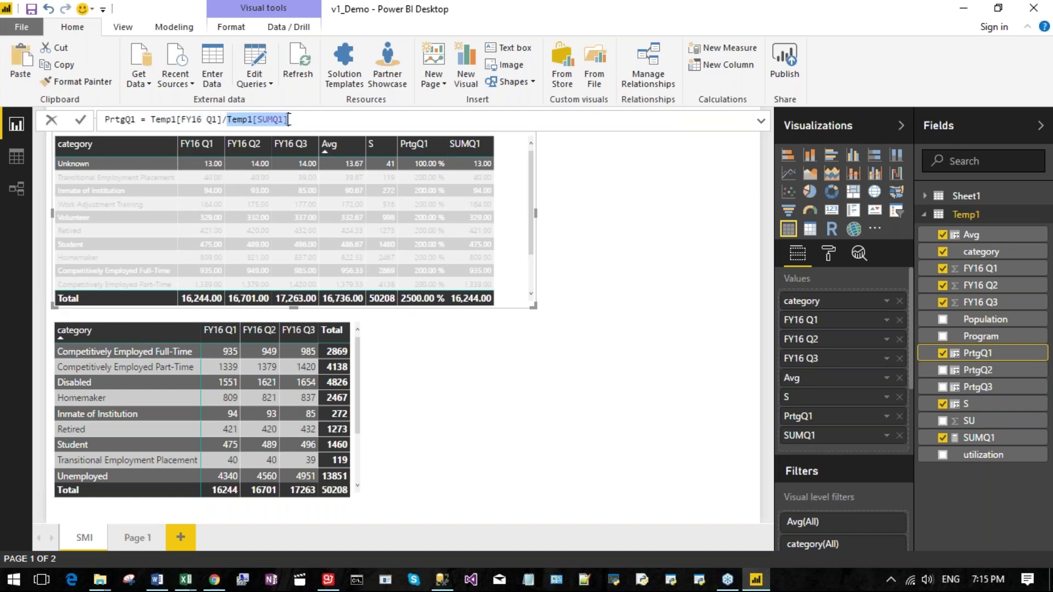
pyautogui.click(208, 299)
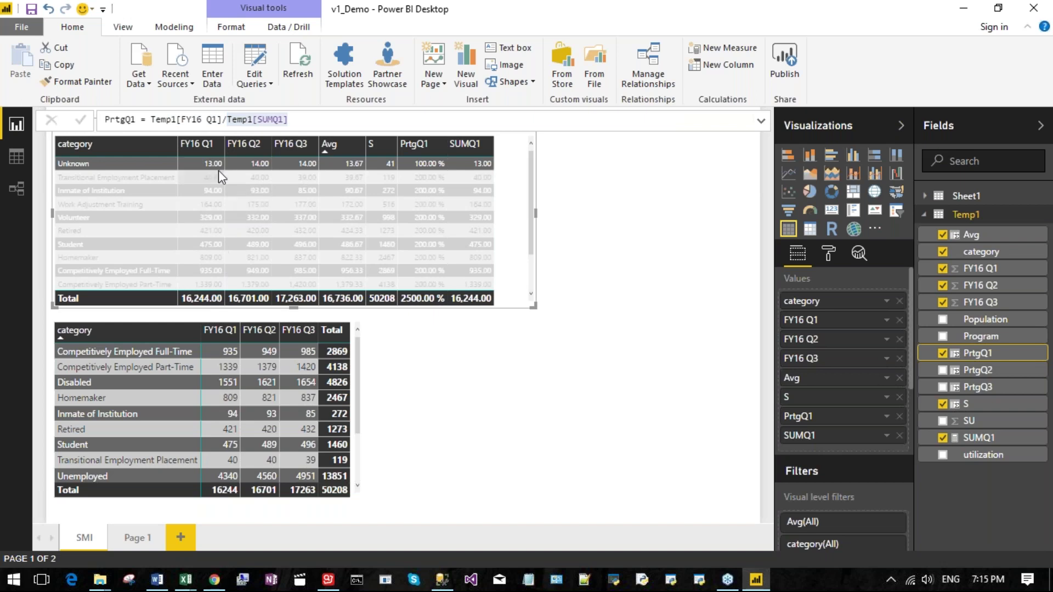
pyautogui.click(269, 119)
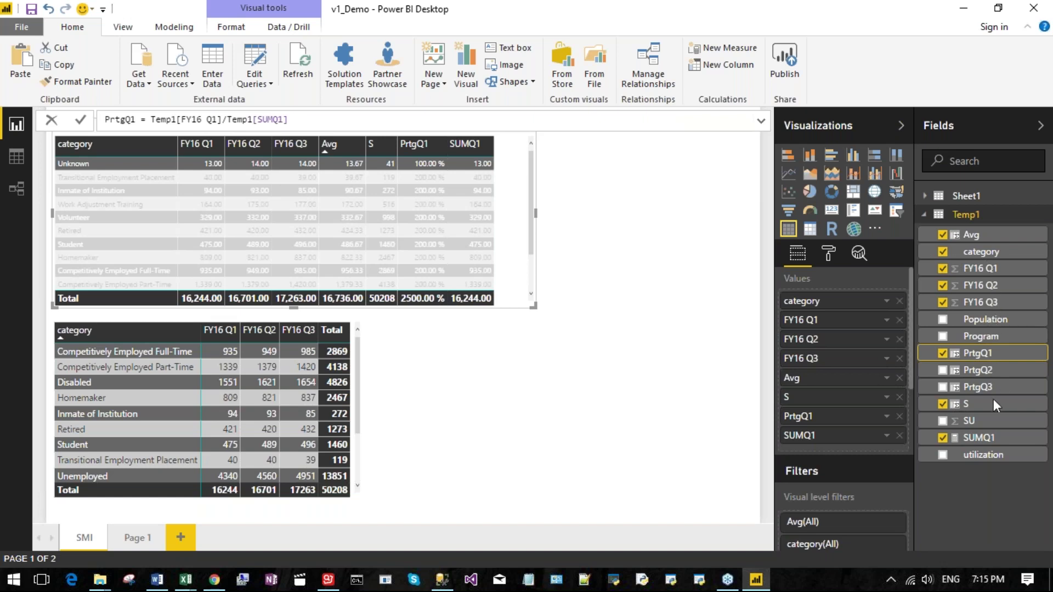
# Step: Display the SUMQ1 formula, highlight Transitional Employment Placement, sort the upper table by SUMQ1 in ascending order and clear the highlight
pyautogui.click(991, 437)
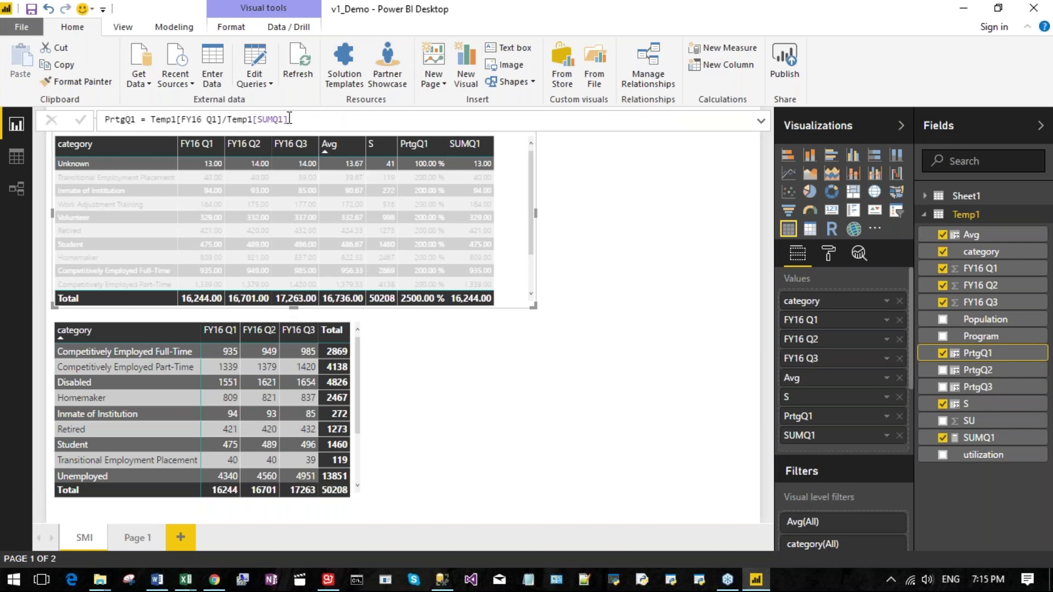
pyautogui.click(984, 438)
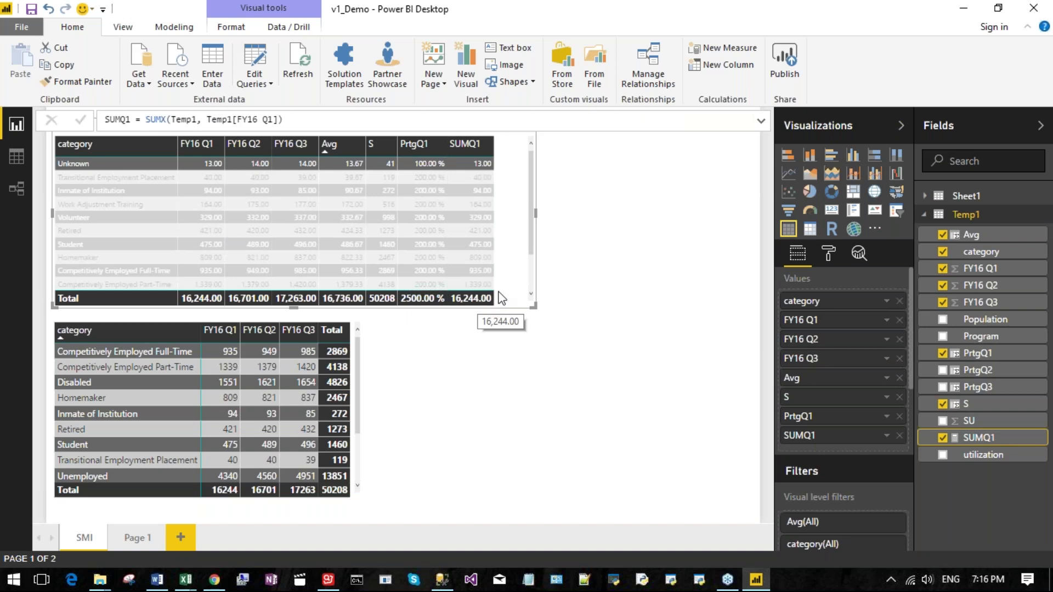
pyautogui.click(486, 182)
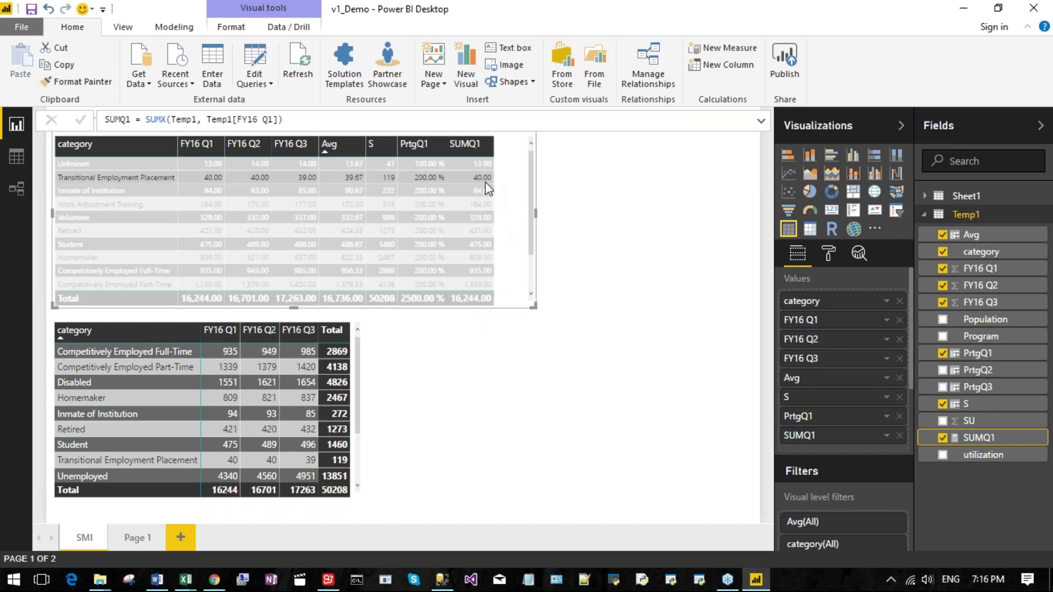
pyautogui.click(476, 141)
pyautogui.click(208, 301)
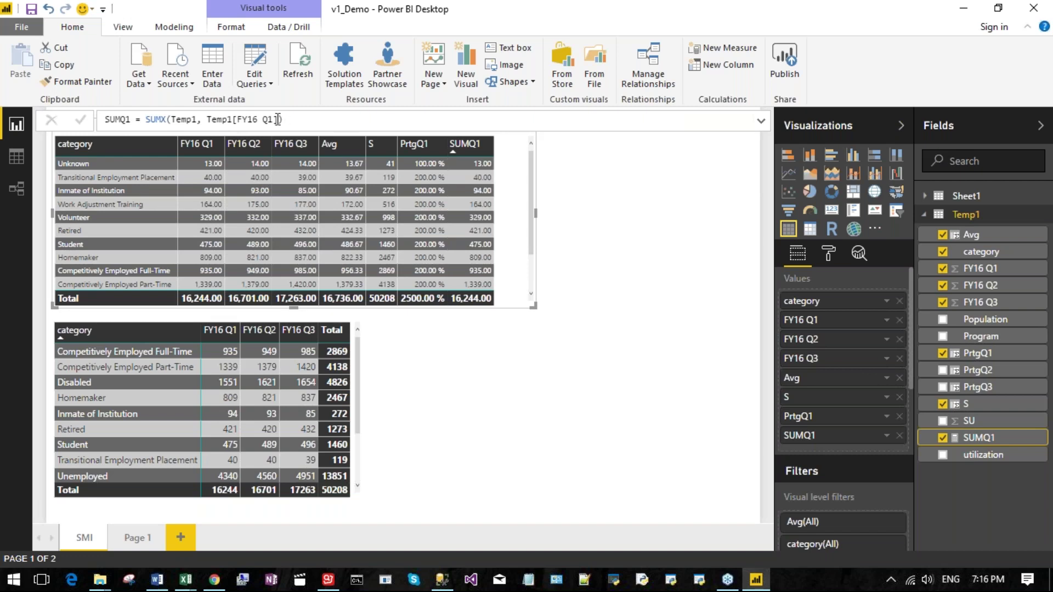
# Step: Wrap the Temp1 table argument in ALL so the measure reads SUMQ1 = SUMX(ALL(Temp1), Temp1[FY16 Q1]), and commit the formula
pyautogui.click(207, 119)
pyautogui.moveTo(207, 119); pyautogui.dragTo(174, 119)
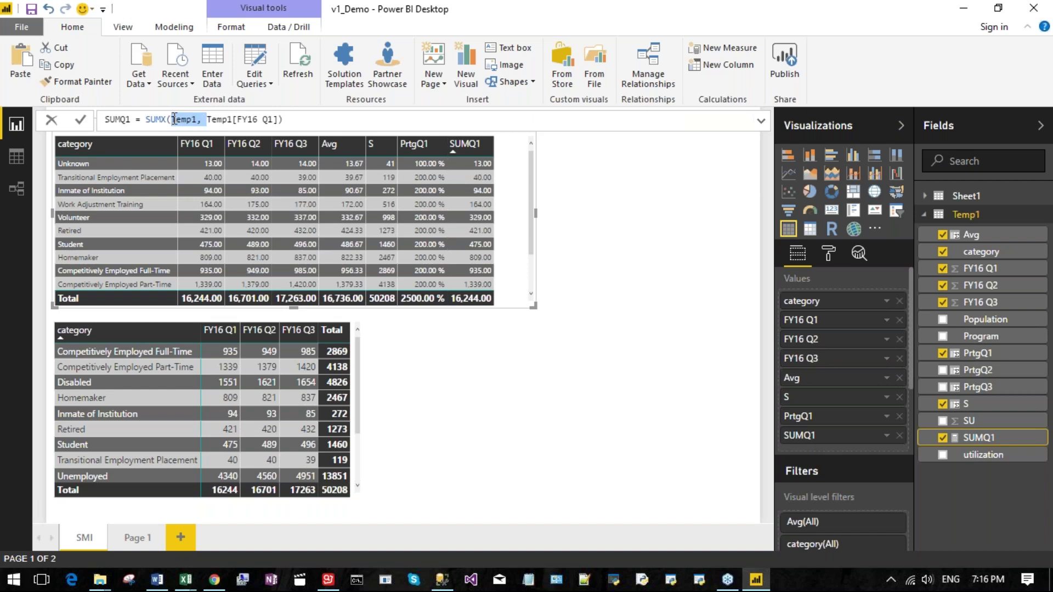
pyautogui.click(299, 119)
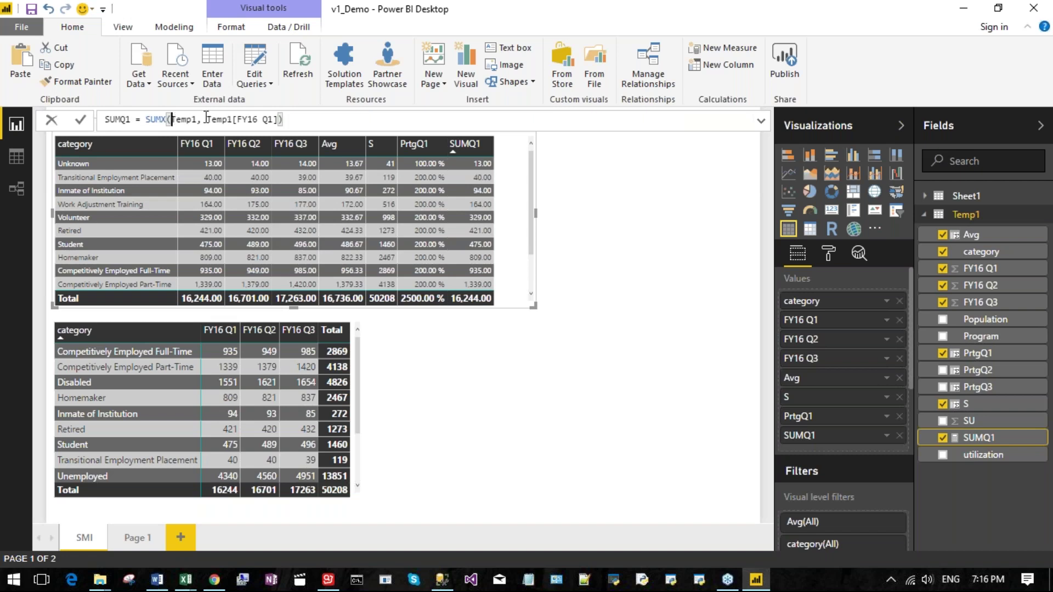
pyautogui.write('a')
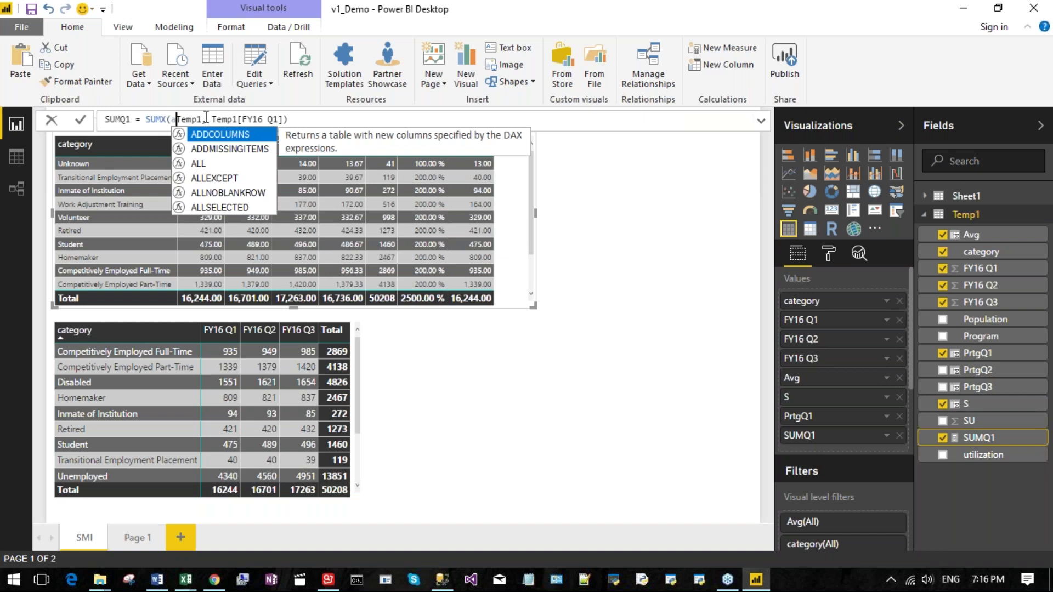
pyautogui.click(202, 164)
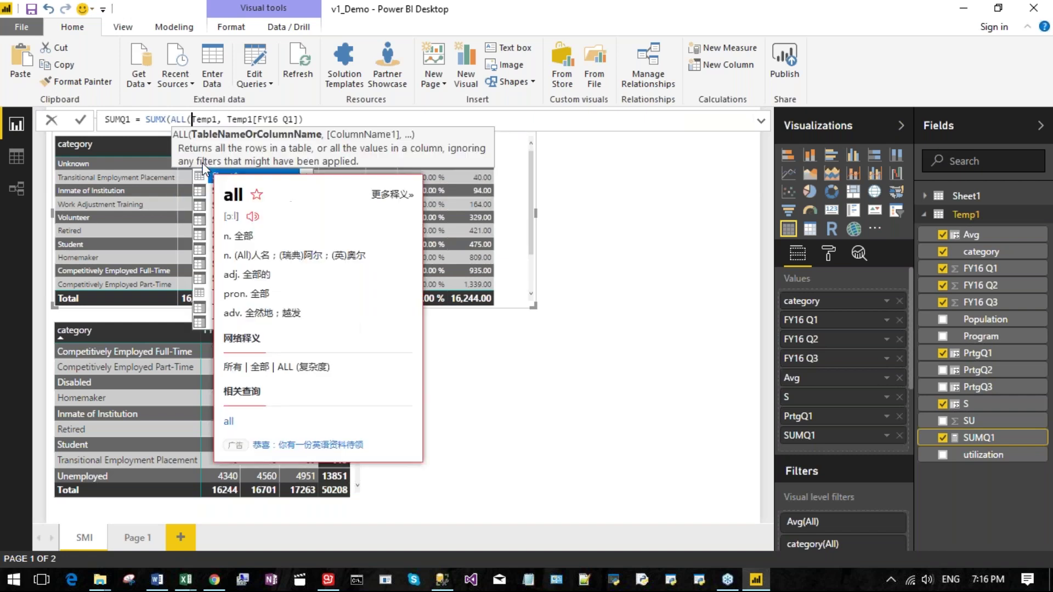
pyautogui.click(307, 119)
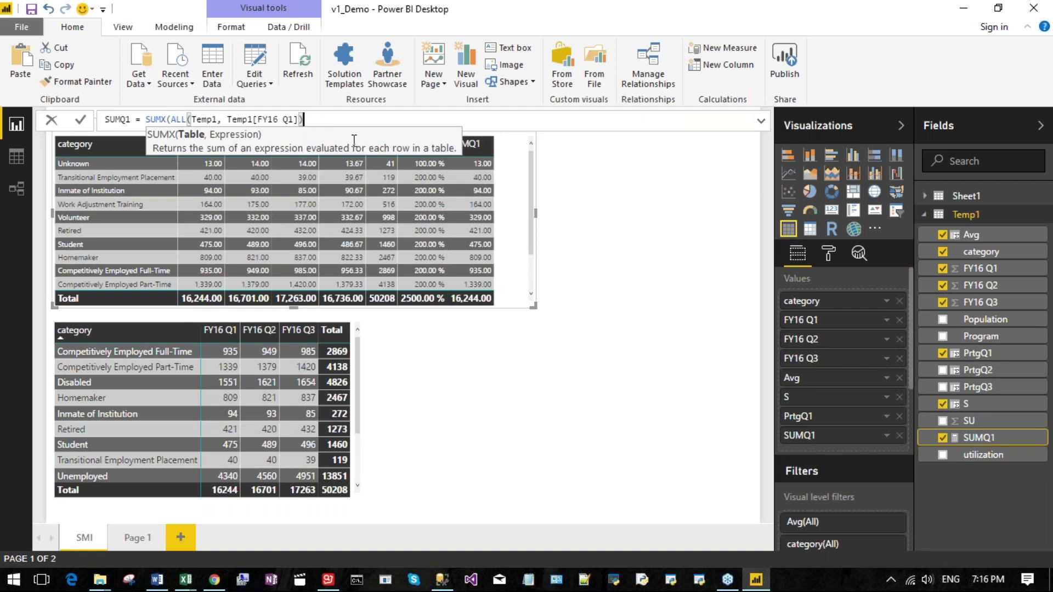
pyautogui.click(218, 119)
pyautogui.write(',')
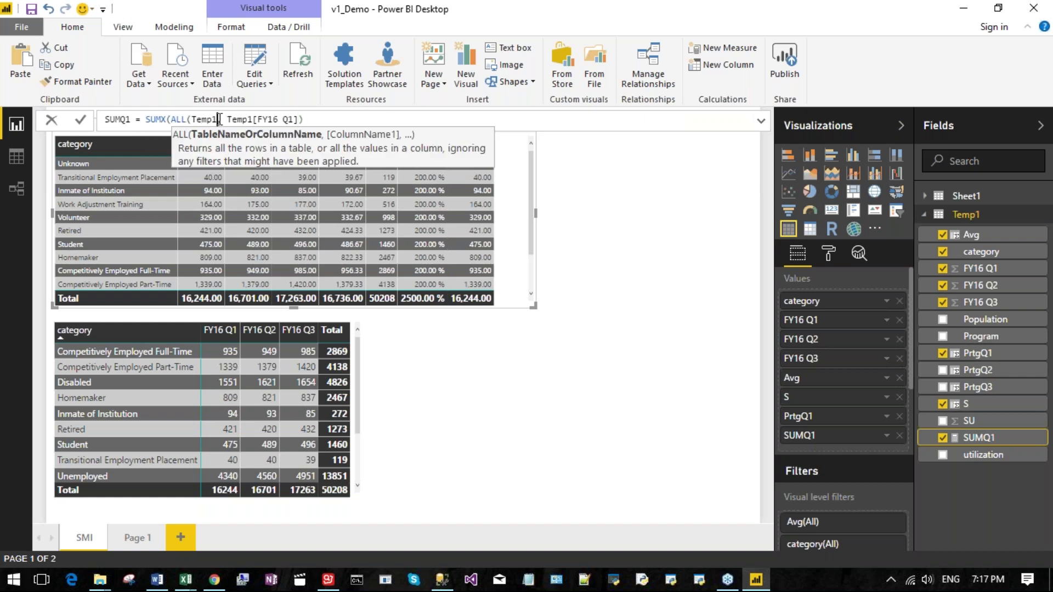
pyautogui.write(')')
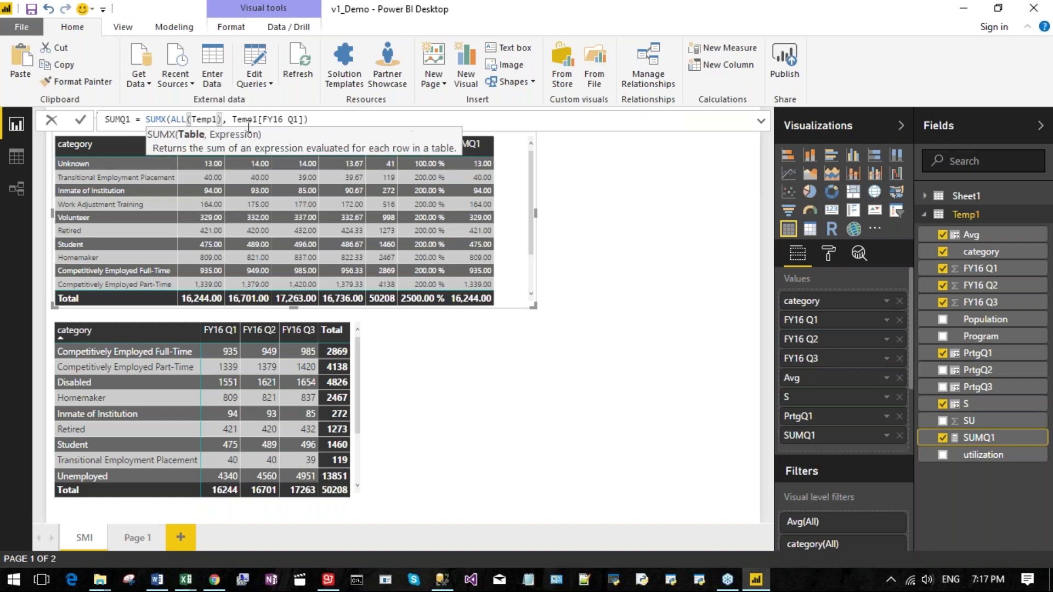
pyautogui.click(352, 117)
pyautogui.press('Return')
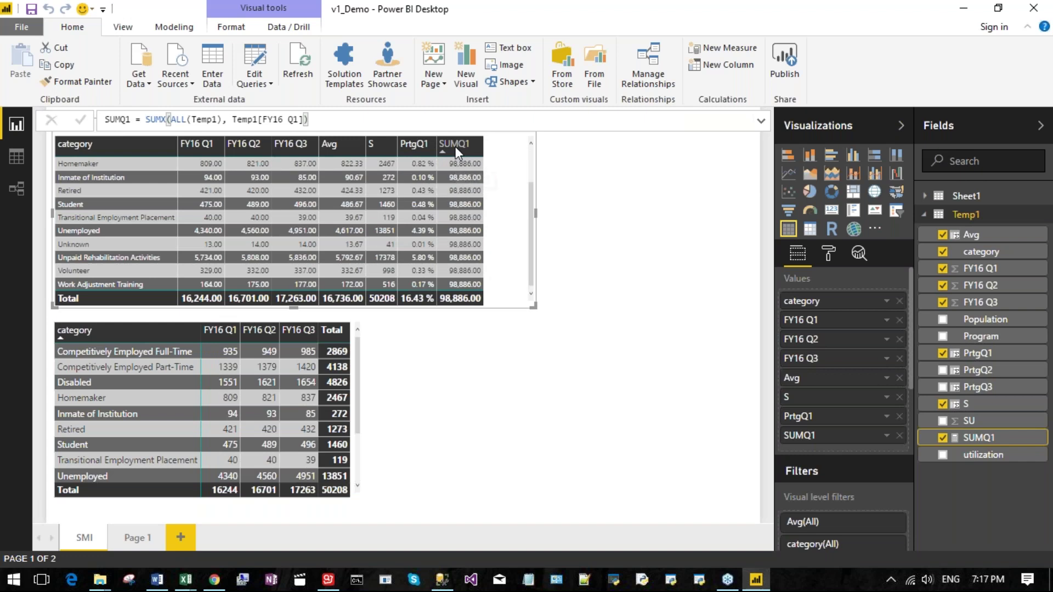
# Step: Remove SUMQ1 from the upper table, examine the Homemaker row's PrtgQ1 percentage and clear the row highlight
pyautogui.click(942, 438)
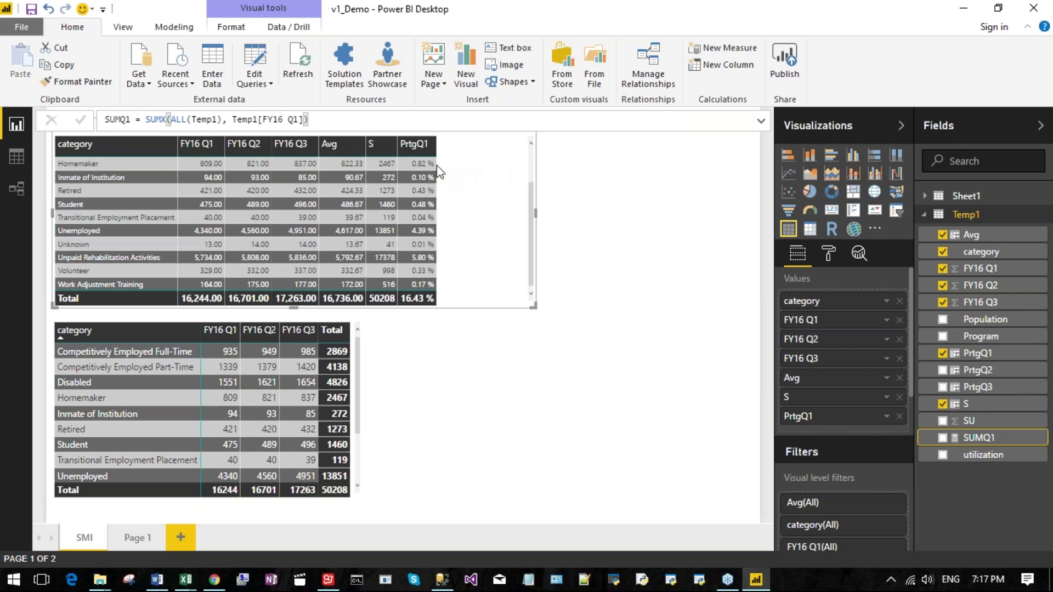
pyautogui.click(409, 167)
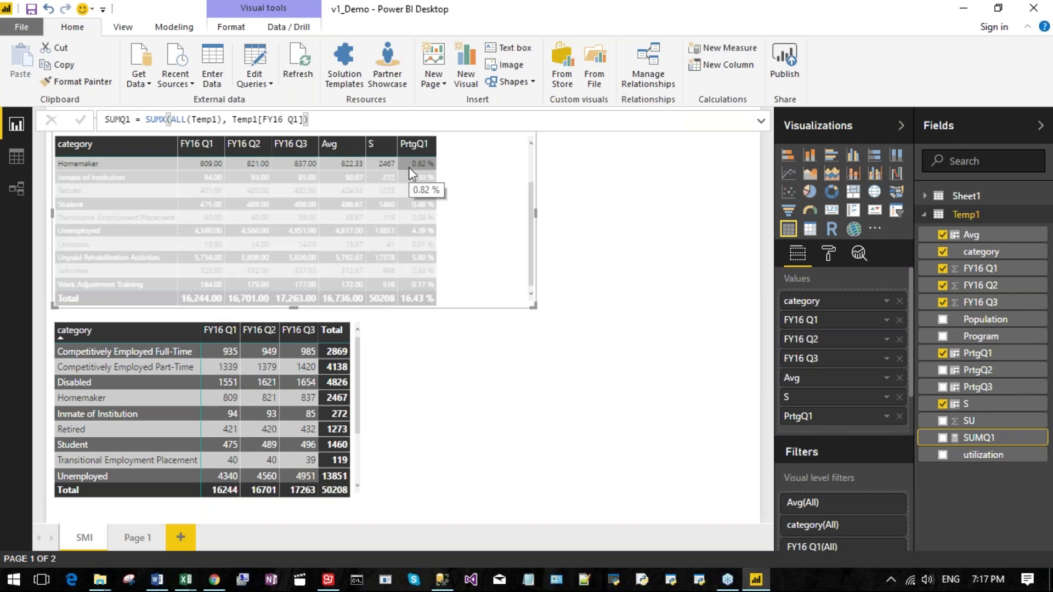
pyautogui.click(462, 252)
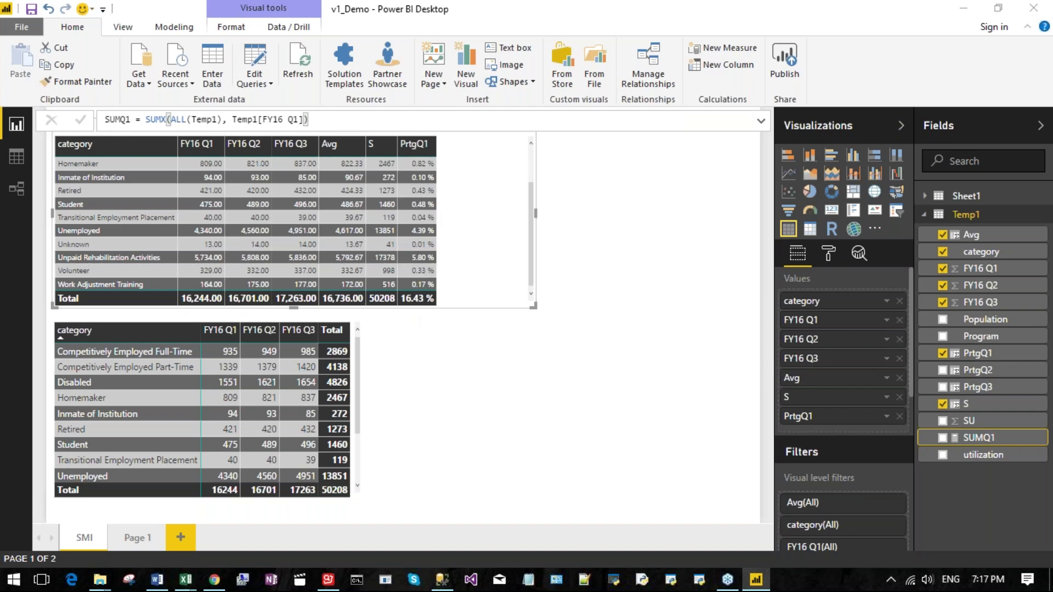
# Step: Switch to Excel, look over the last rows of Sheet1 in Data_Source.xlsx, and close the workbook with its changes saved
pyautogui.hotkey('alt', 'Tab')
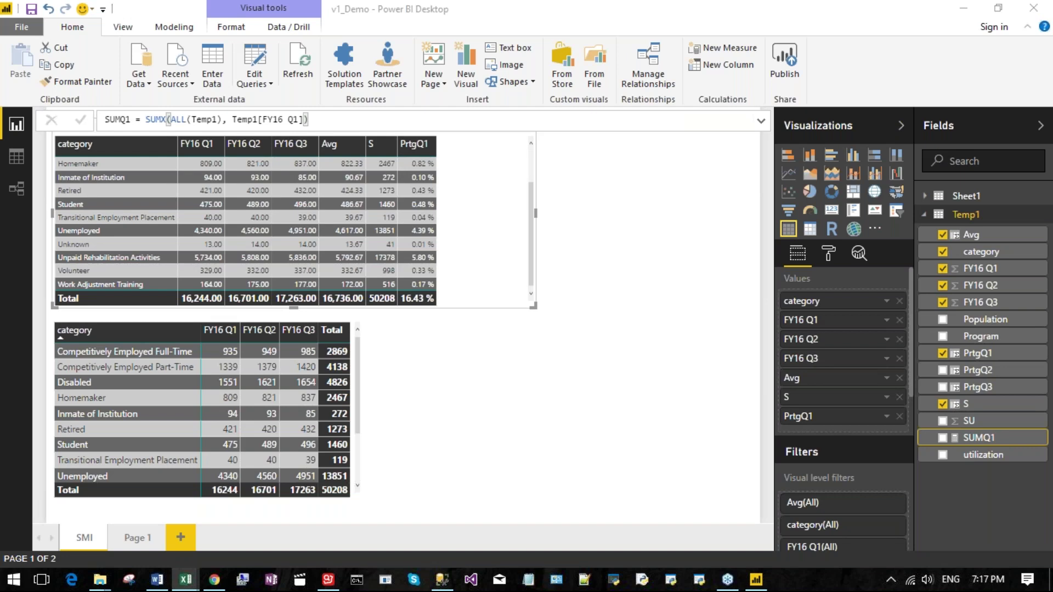
pyautogui.moveTo(1052, 309); pyautogui.dragTo(1052, 263)
pyautogui.moveTo(797, 219); pyautogui.dragTo(648, 101)
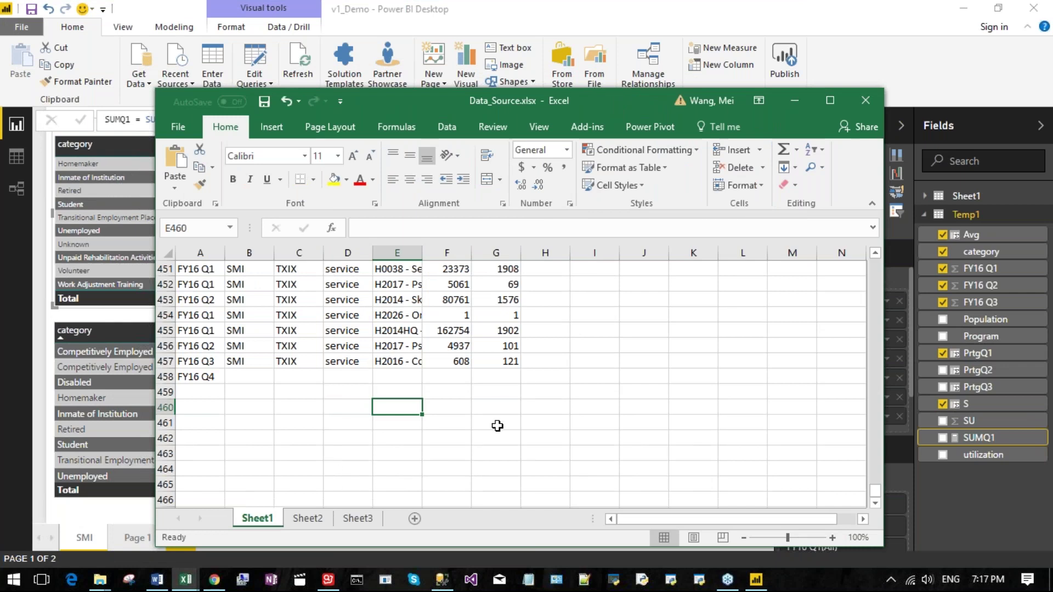
pyautogui.scroll(3, 494, 423)
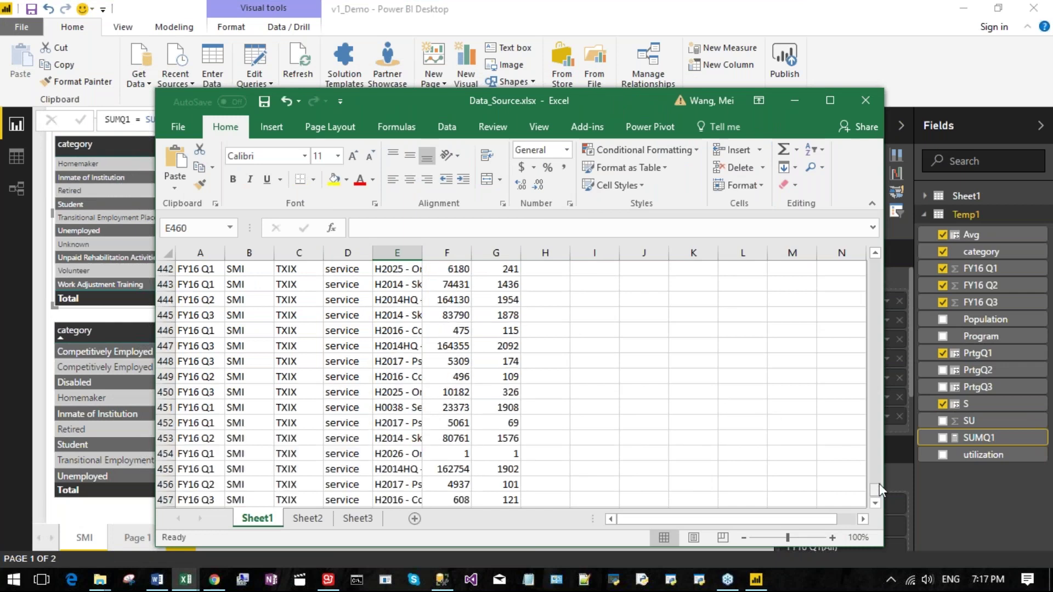
pyautogui.click(870, 98)
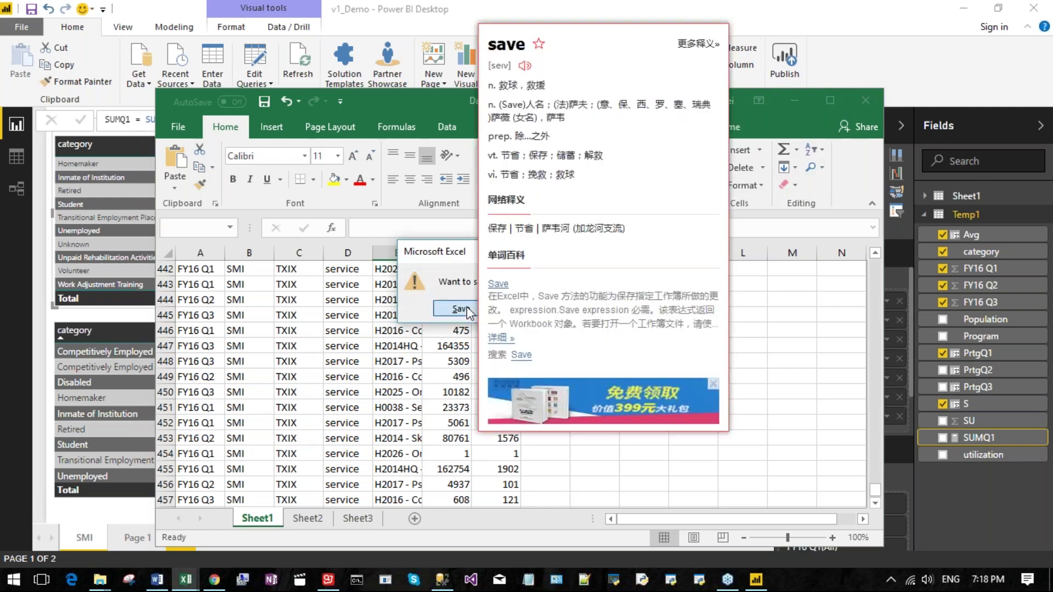
pyautogui.click(467, 311)
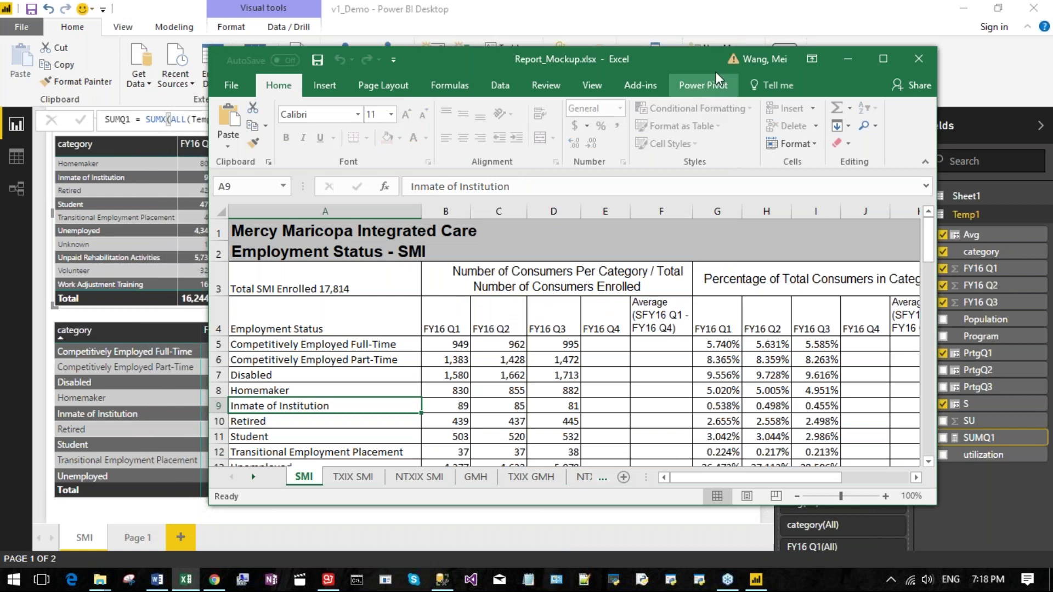
# Step: Reposition the Report_Mockup.xlsx window and examine the Employment Status percentages and Total row on the SMI sheet
pyautogui.moveTo(684, 58); pyautogui.dragTo(576, 29)
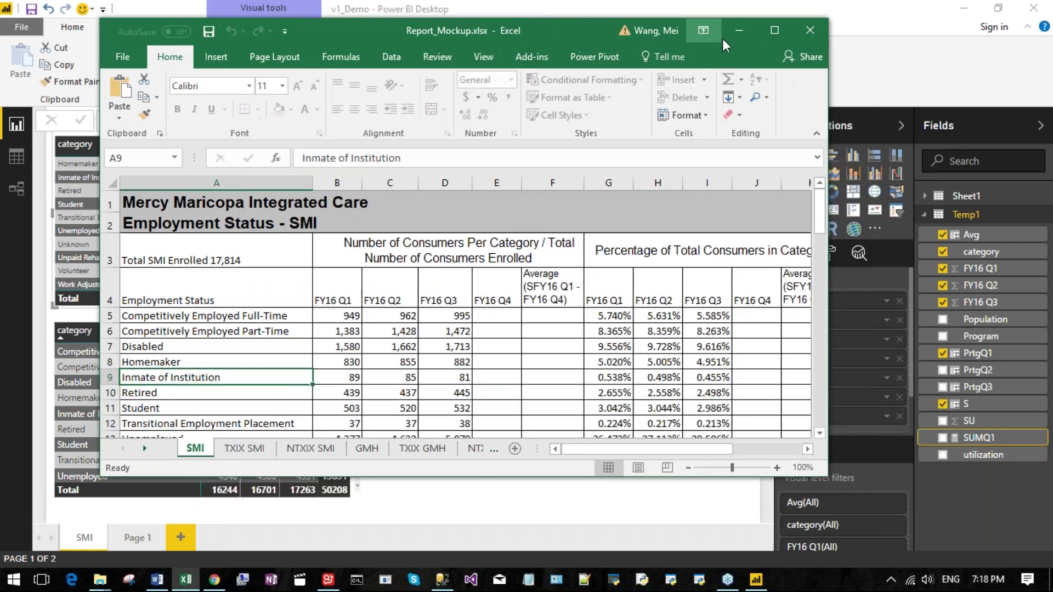
pyautogui.scroll(-2, 759, 237)
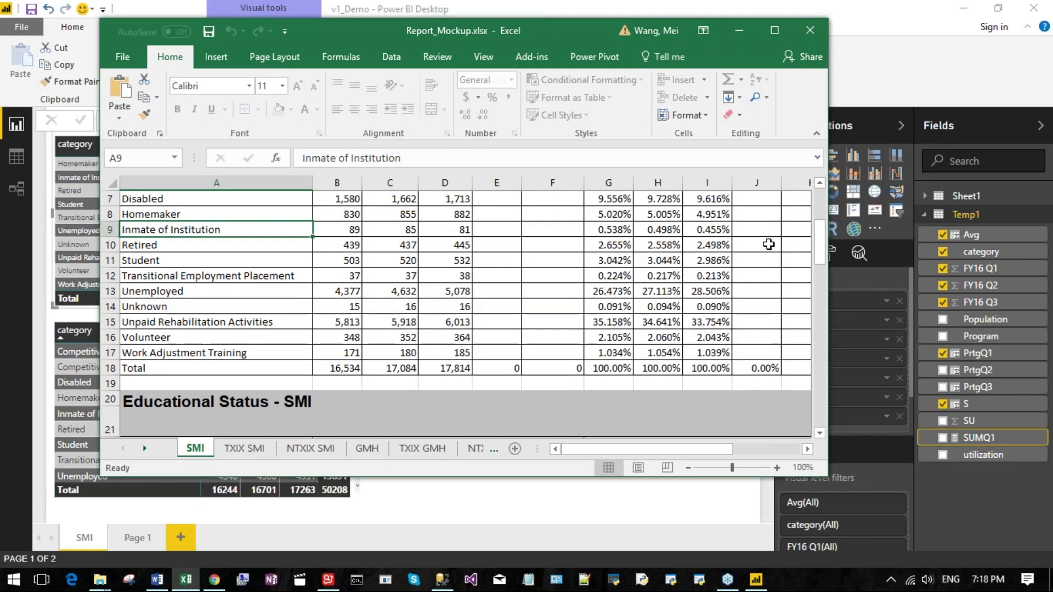